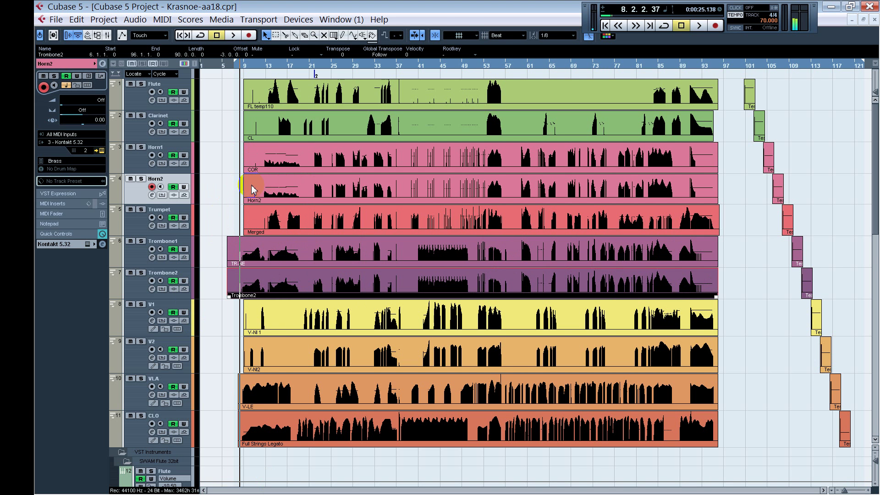
- Open the Trombone2 part in the Key Editor, show its D2 and G2 notes, and place the playhead just before bar 9
double_click(260, 288)
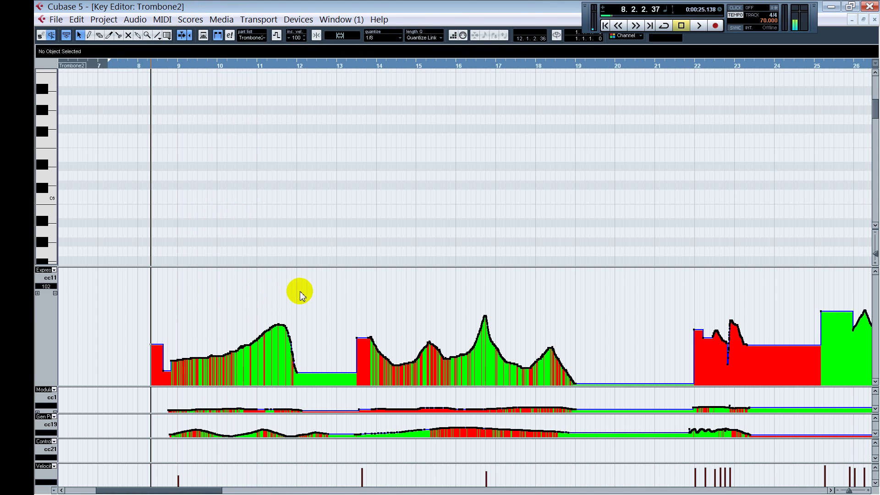
scroll(226, 212, up, 3)
scroll(203, 233, up, 6)
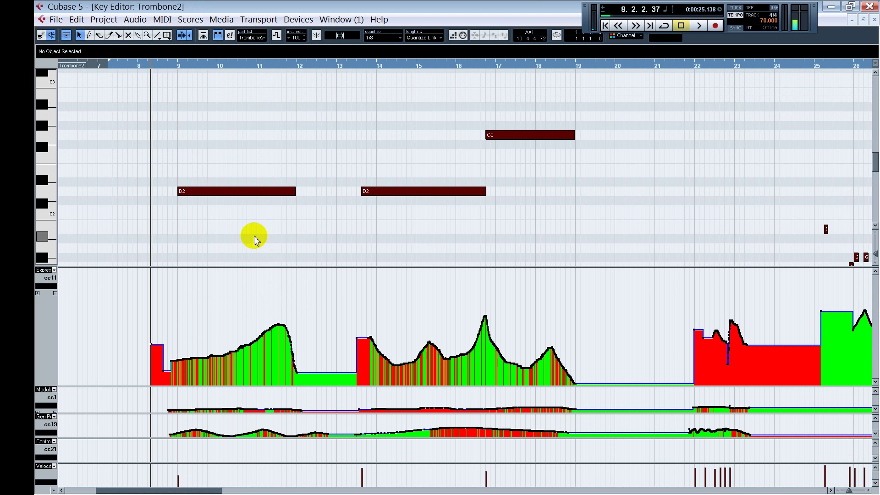
click(173, 239)
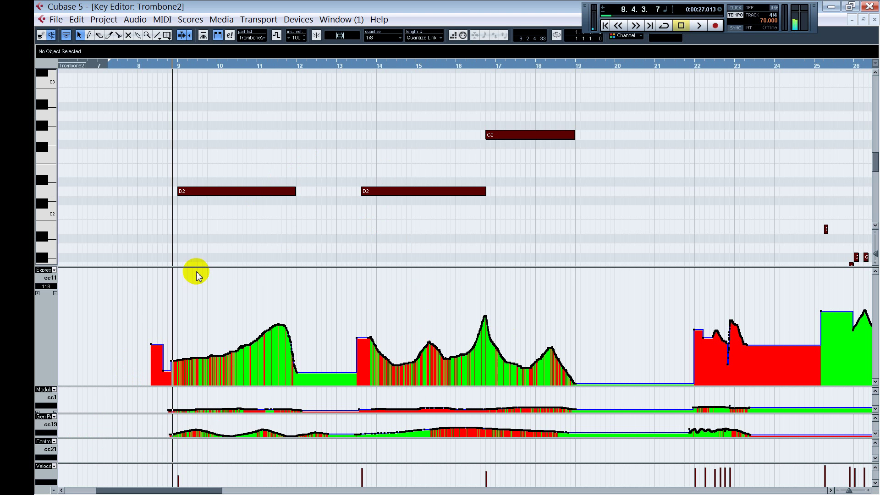
click(165, 215)
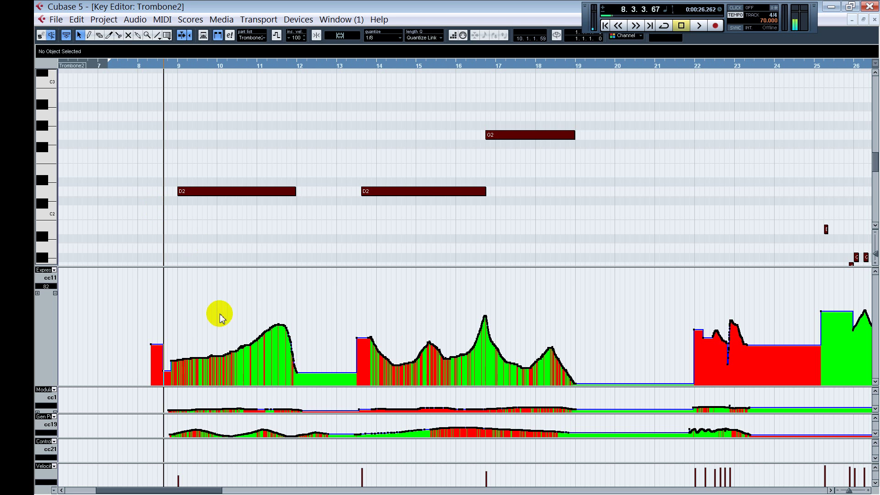
- Remove the empty cc21 controller lane and reposition the playhead just before the first D2 note
drag(73, 439, 74, 429)
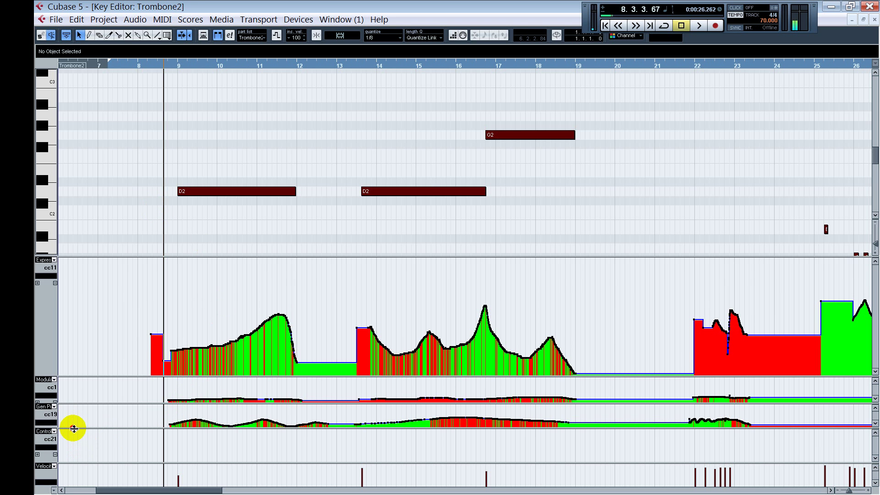
click(55, 455)
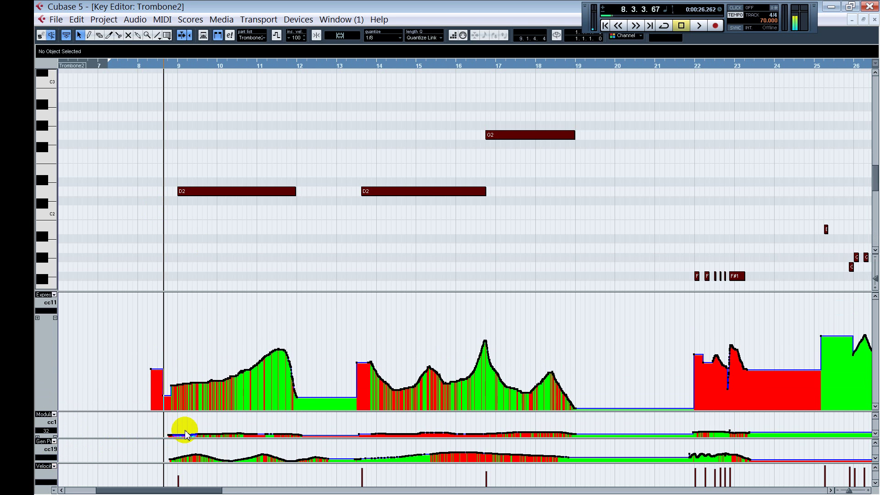
click(167, 253)
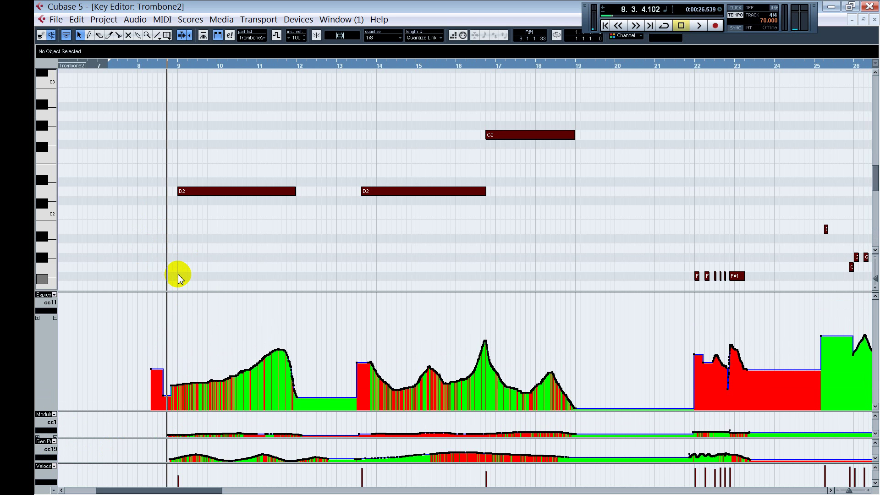
drag(220, 491, 210, 491)
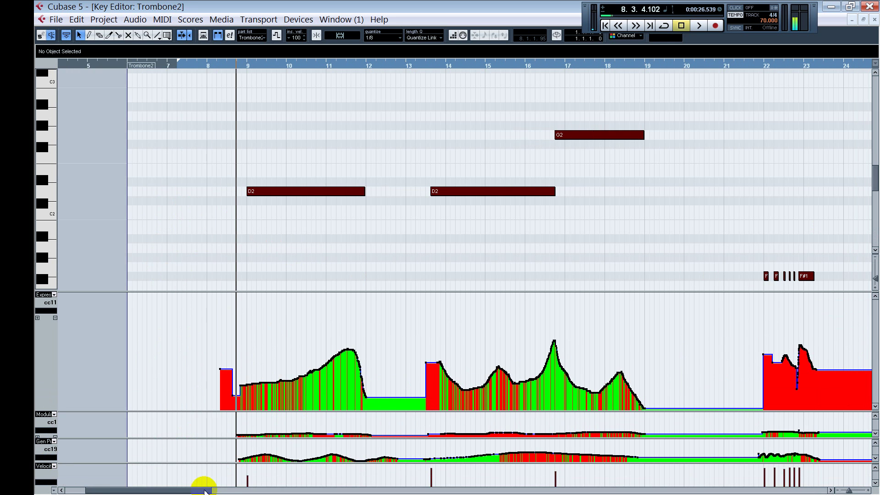
drag(202, 490, 235, 350)
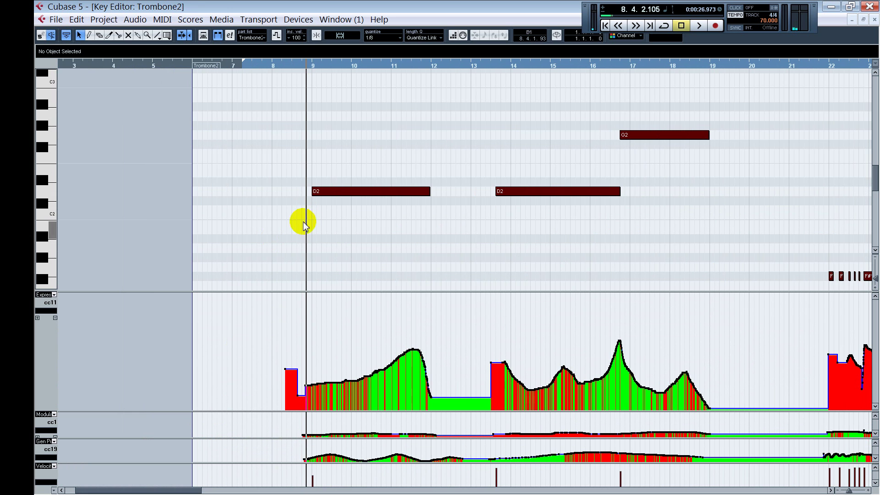
- Return to the project and open the Trombone1 and Trombone2 parts together in the Key Editor
click(873, 20)
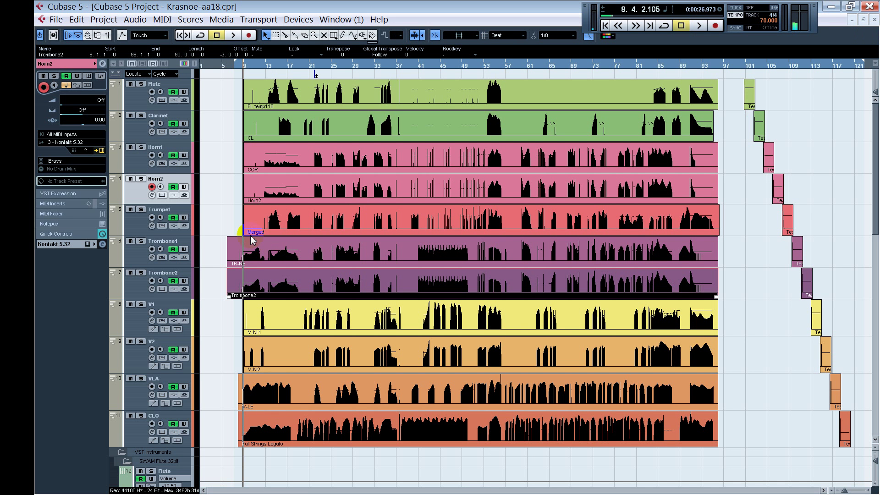
click(275, 258)
shift+click(294, 288)
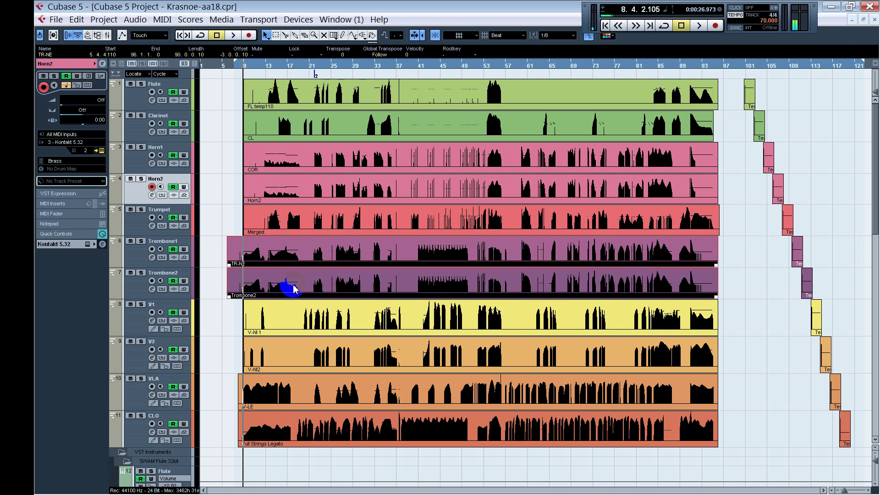
double_click(340, 297)
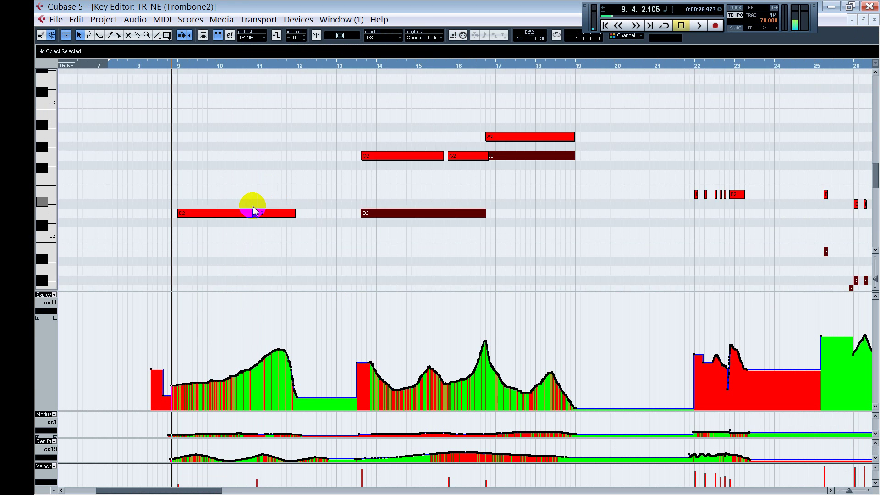
scroll(253, 209, up, 3)
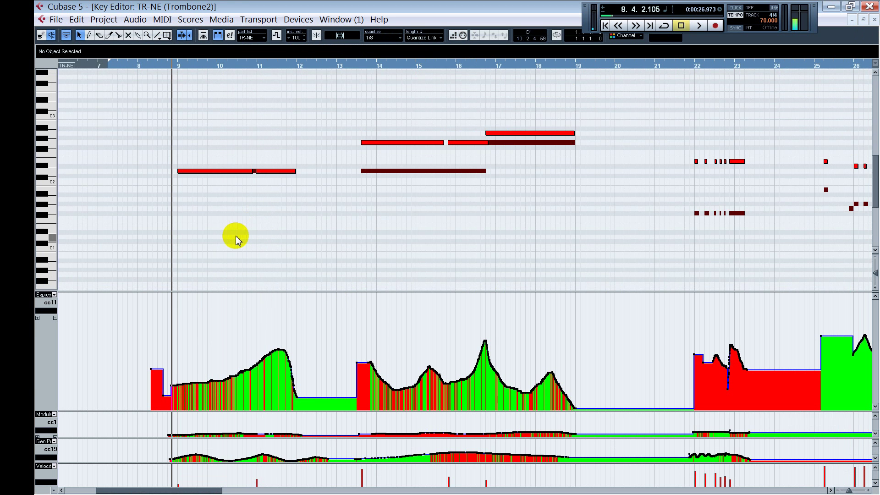
- Compare the two trombone parts by alternately activating Trombone2 and TR-NE through their notes in bars 13 to 16
click(235, 236)
click(172, 216)
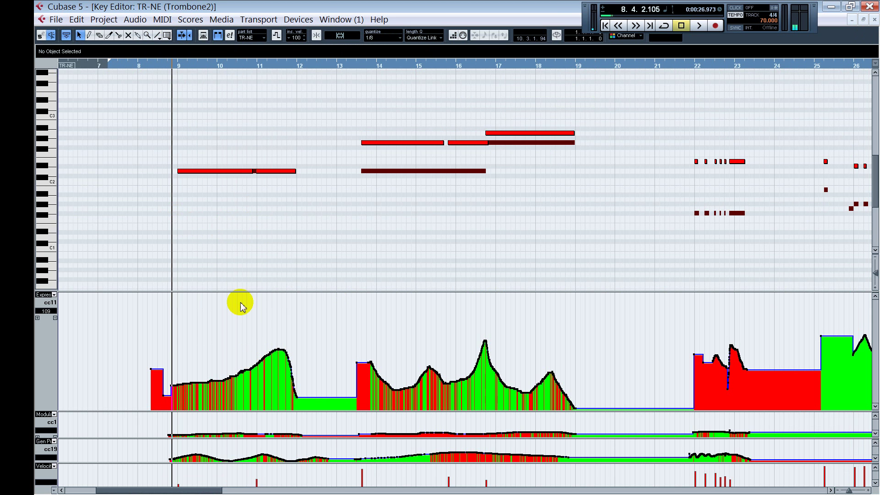
click(418, 172)
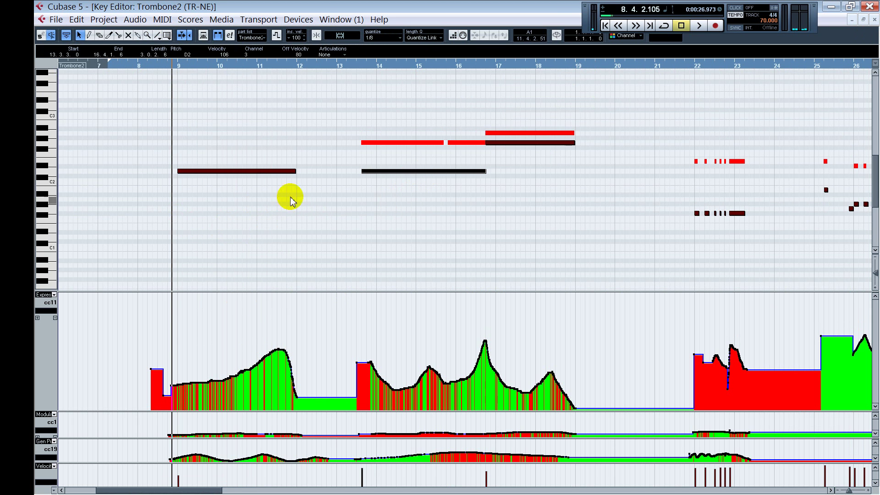
click(472, 143)
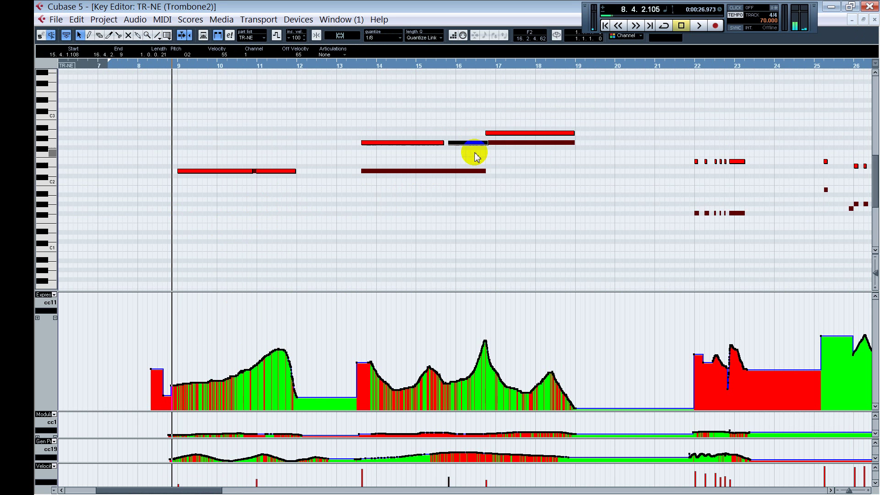
click(460, 172)
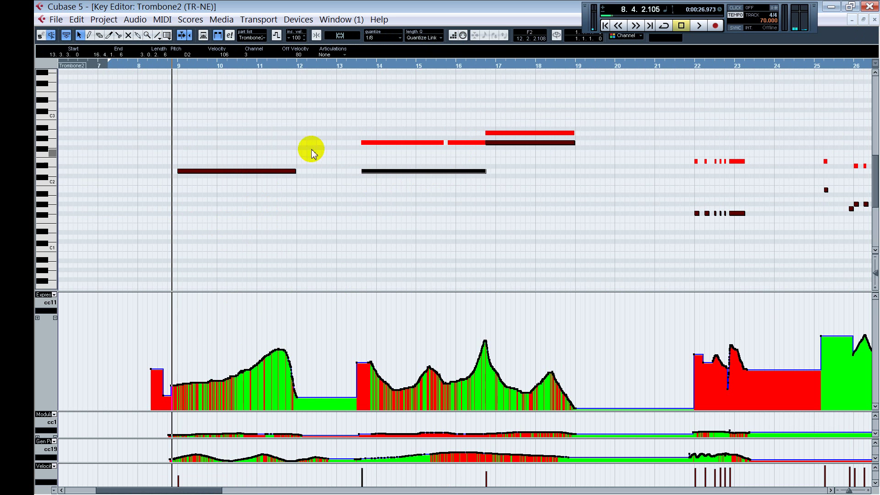
- Set the playhead just before bar 9, close the combined view, and reopen only the Trombone2 part in the Key Editor
click(166, 66)
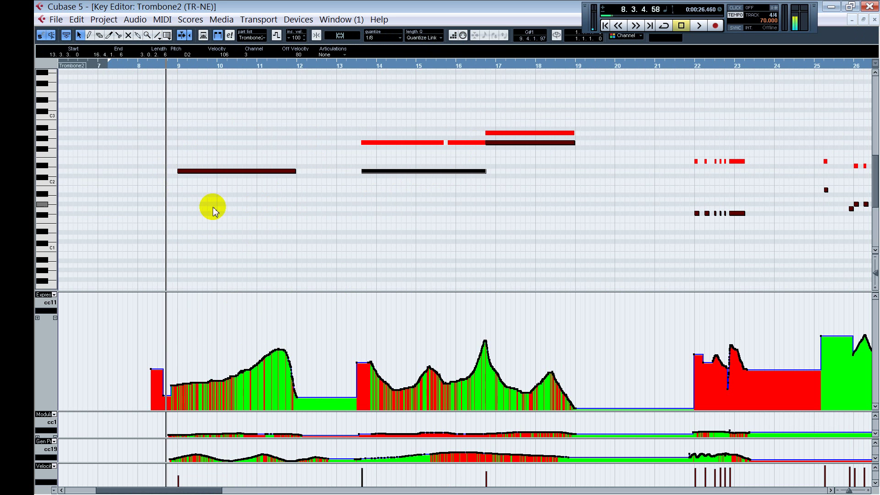
key(Return)
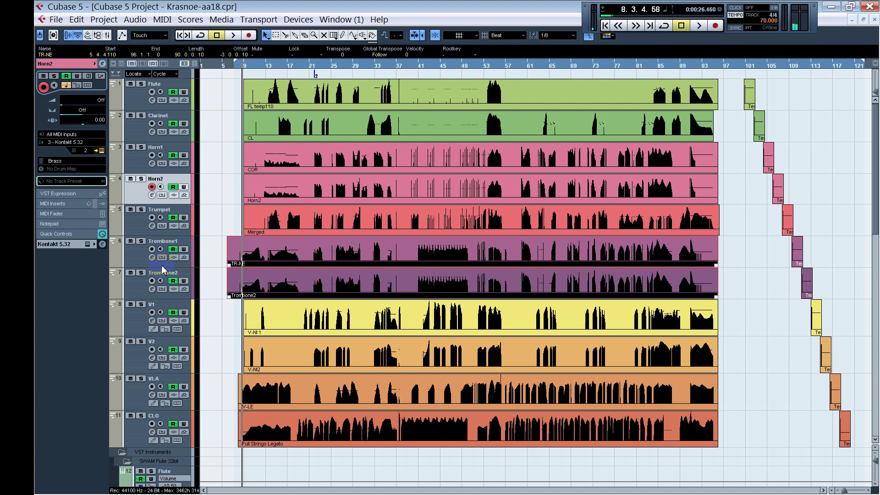
double_click(255, 287)
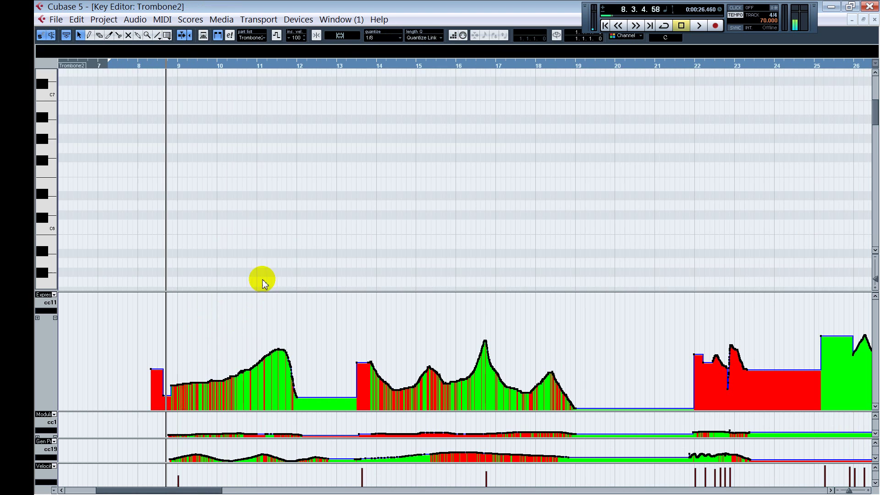
scroll(199, 229, down, 6)
scroll(197, 220, up, 2)
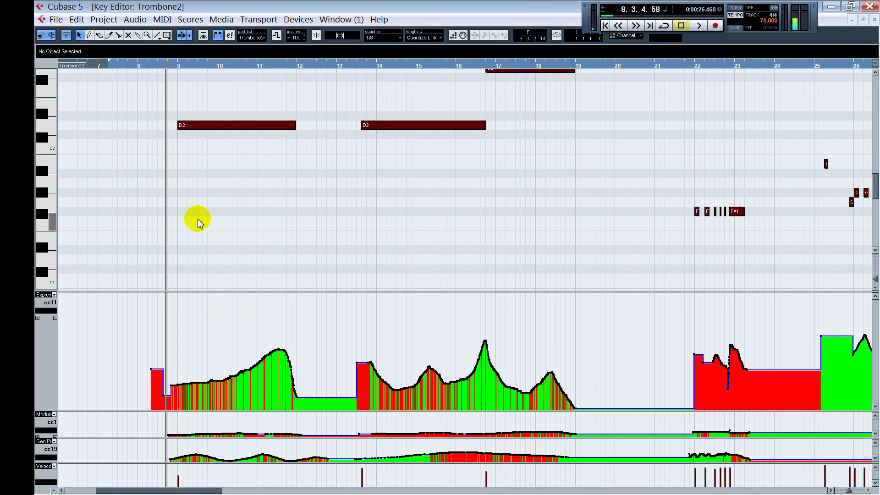
- Play the Trombone2 part from just before bar 9 through bar 11
click(173, 151)
key(space)
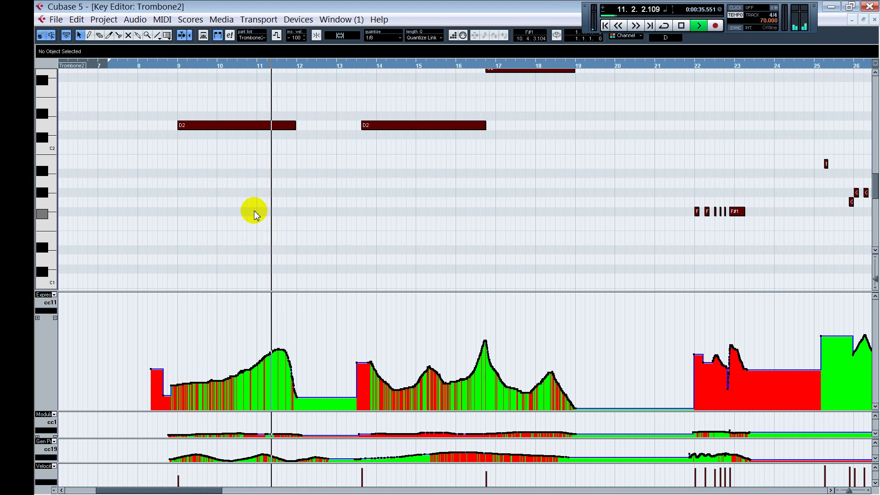
key(space)
- Divide the first D2 note in two by shortening it, duplicating it behind itself, and trimming the original's end to 10.3.2.63
click(292, 125)
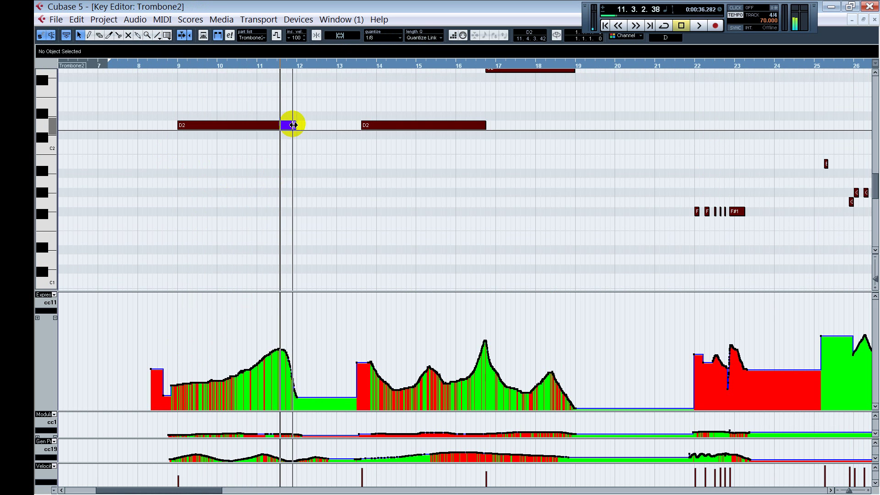
drag(293, 125, 248, 126)
key(ctrl+d)
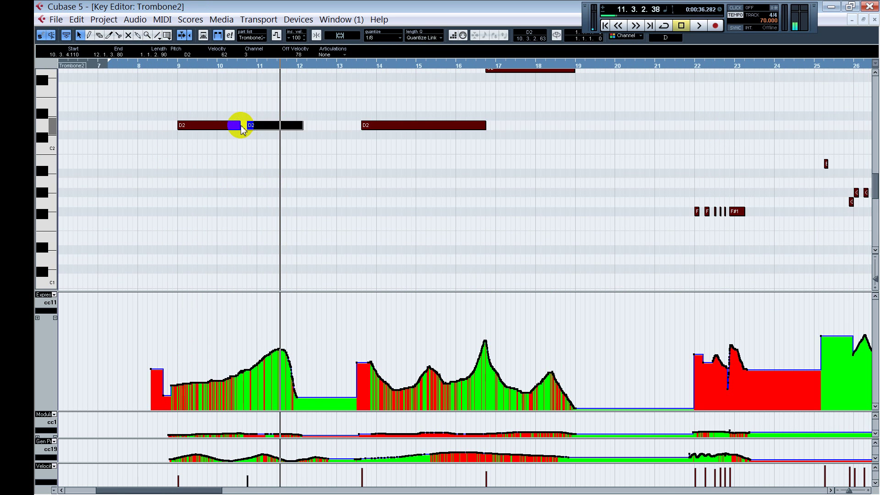
click(238, 124)
click(166, 66)
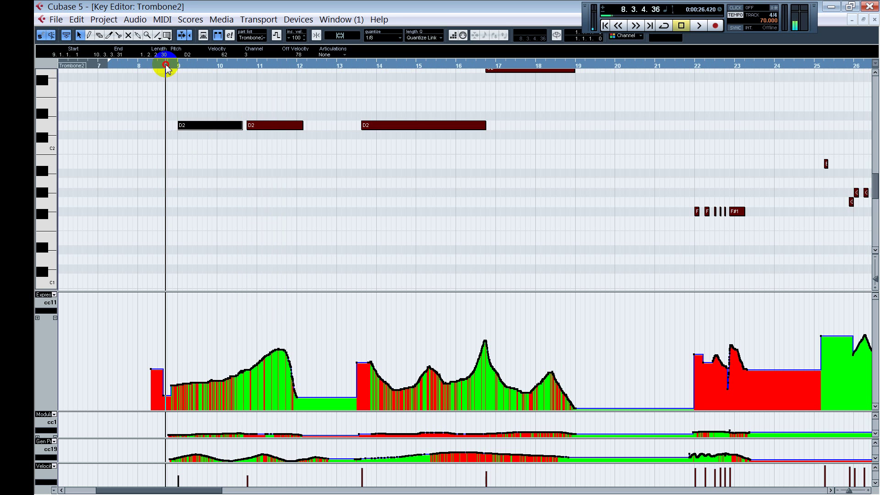
drag(242, 124, 229, 141)
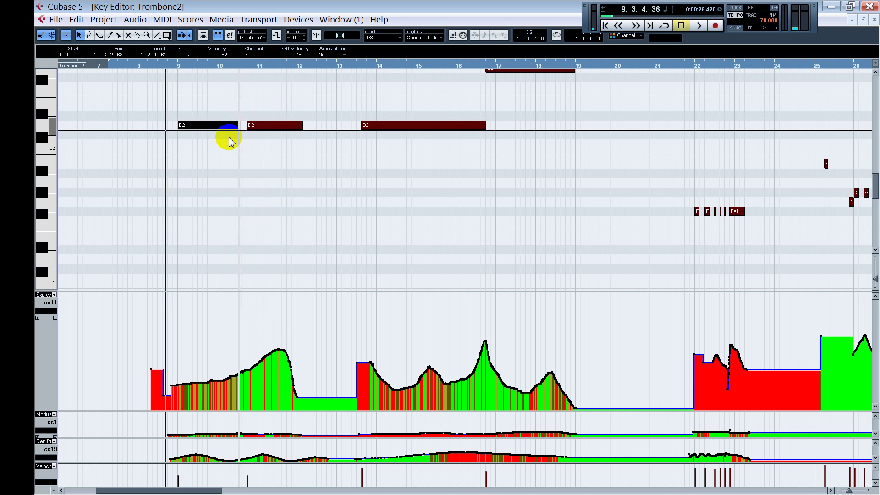
- Play back the two D2 notes from before bar 9, stop past bar 12, and return the playhead to bar 12
key(space)
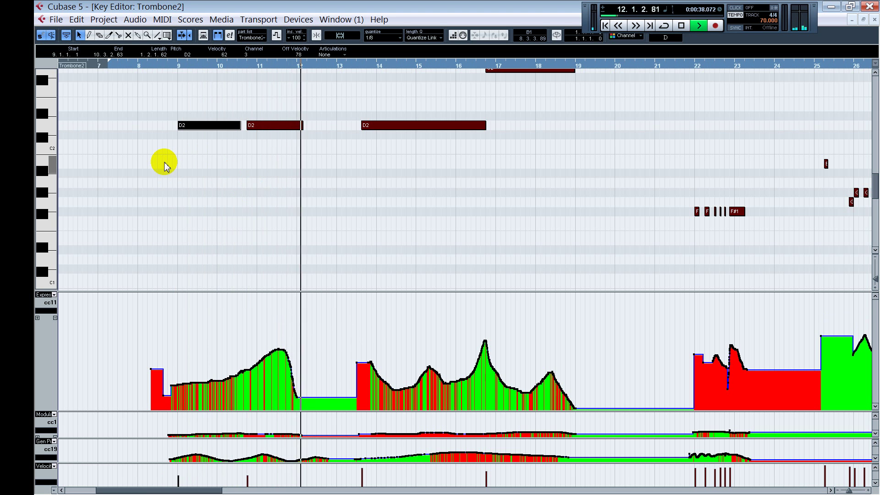
key(space)
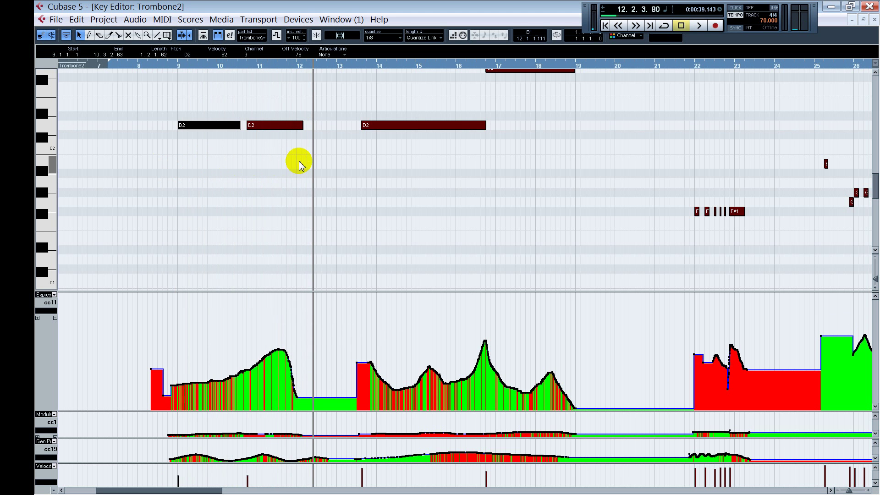
click(297, 66)
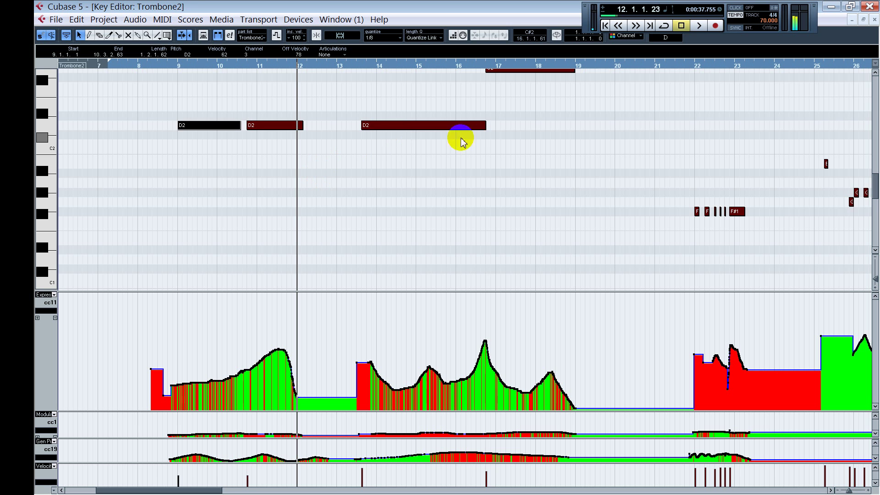
- Shorten the long D2 note starting in bar 13 and duplicate it behind itself so the copy starts at 15.3.3.52
scroll(540, 185, up, 4)
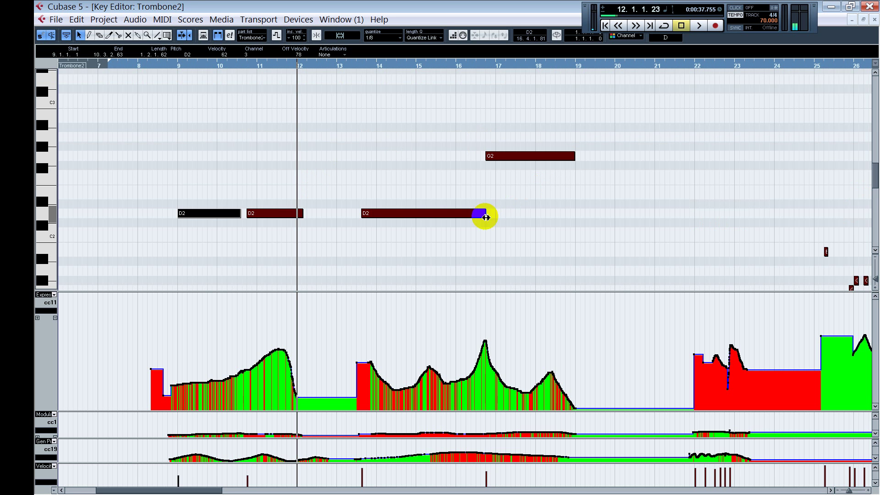
drag(485, 214, 445, 214)
key(ctrl+d)
- Return to the project window and reopen both trombone parts together in the Key Editor
key(Return)
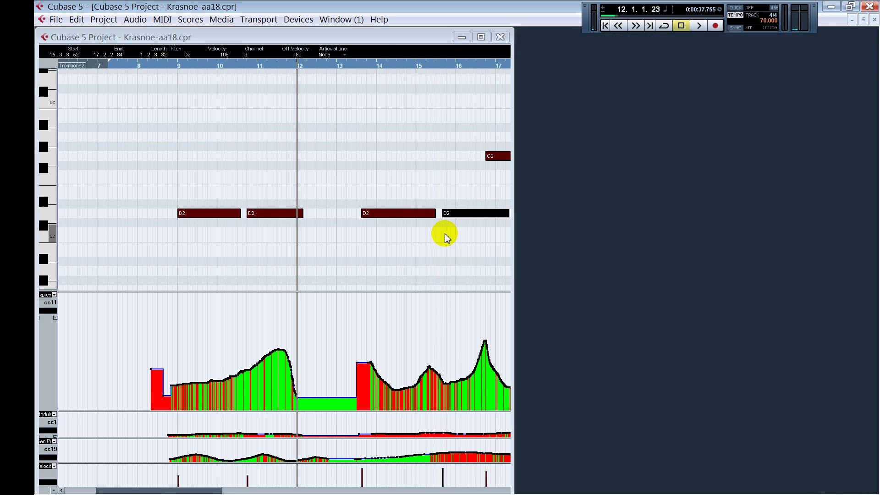
click(265, 269)
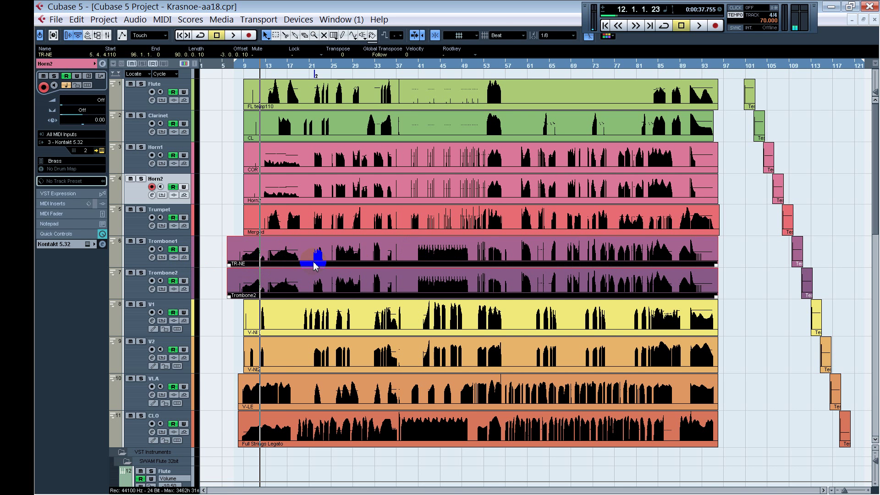
key(Return)
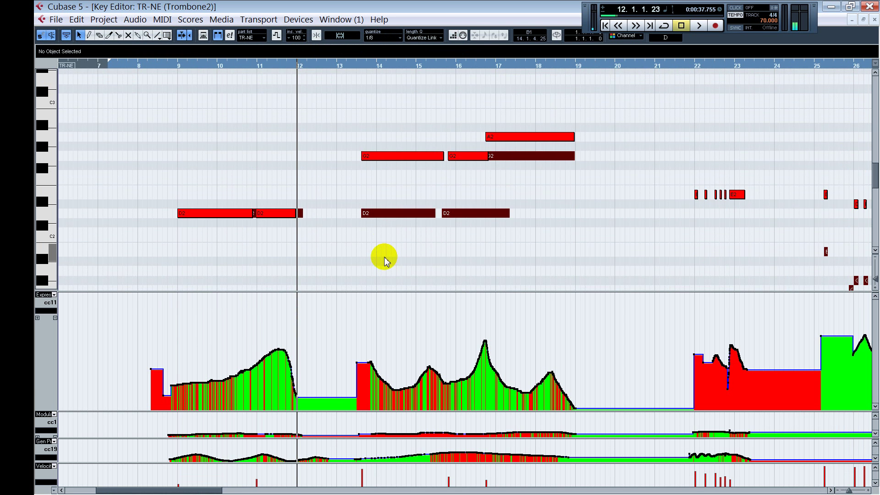
- Adjust the break between the bar 13 D2 note and its duplicate, starting the duplicate at 15.2.3.111, and play the passage into bar 17
click(344, 212)
mouse_move(439, 217)
mouse_down()
mouse_move(426, 213)
mouse_move(434, 214)
mouse_up()
key(space)
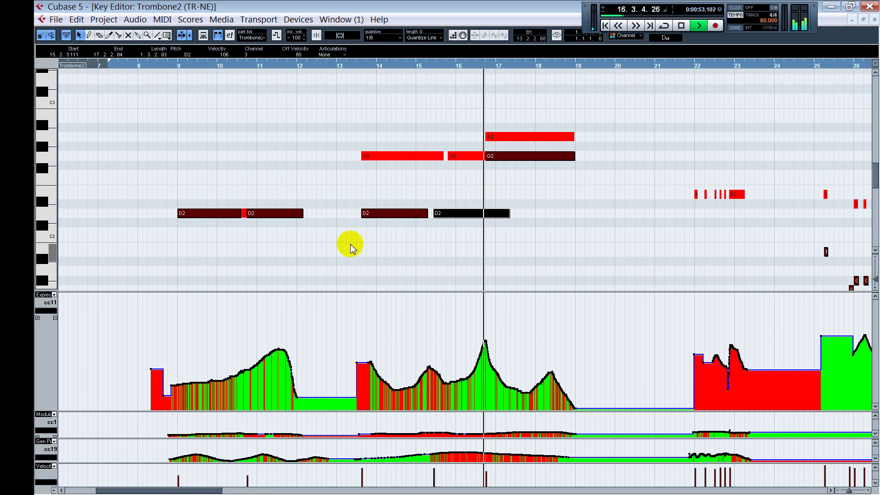
key(space)
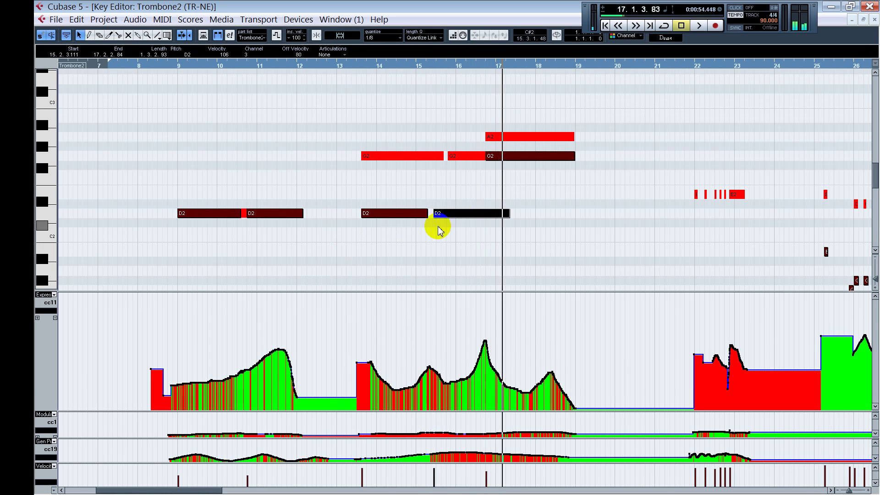
- Shorten the second Trombone2 D2 note, starting in bar 15, so it ends at 16.4.3.18, slightly overlapping the following G2
click(475, 189)
drag(509, 214, 509, 215)
scroll(526, 232, up, 2)
scroll(525, 232, down, 3)
click(501, 145)
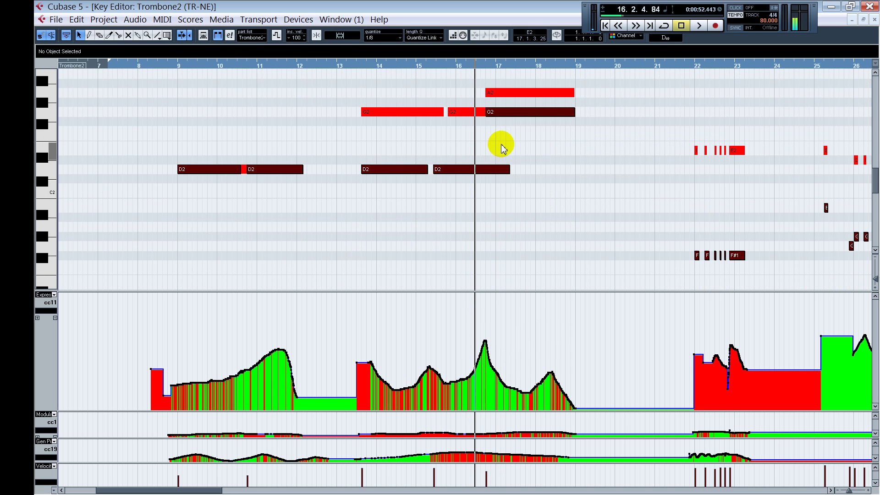
click(509, 173)
drag(510, 172, 490, 170)
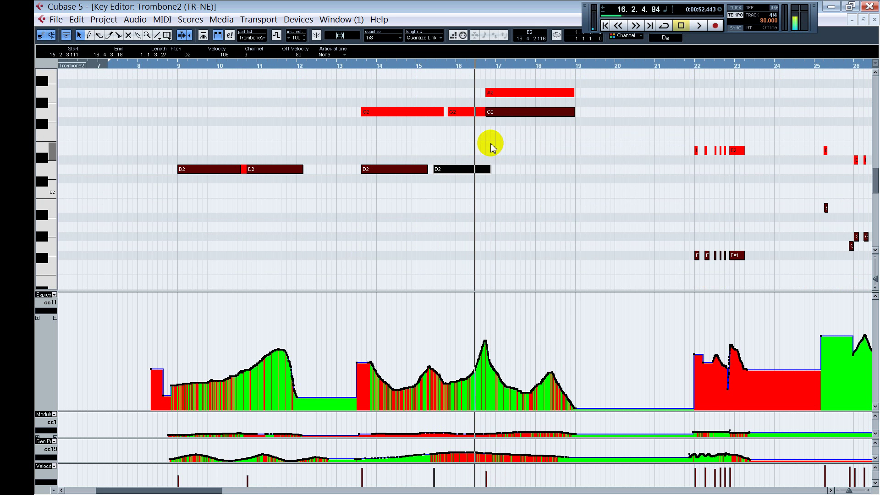
- Play the transition into bar 17 and inspect the values of the overlapping G2 and A2 notes in both trombone parts
alt+shift+click(489, 152)
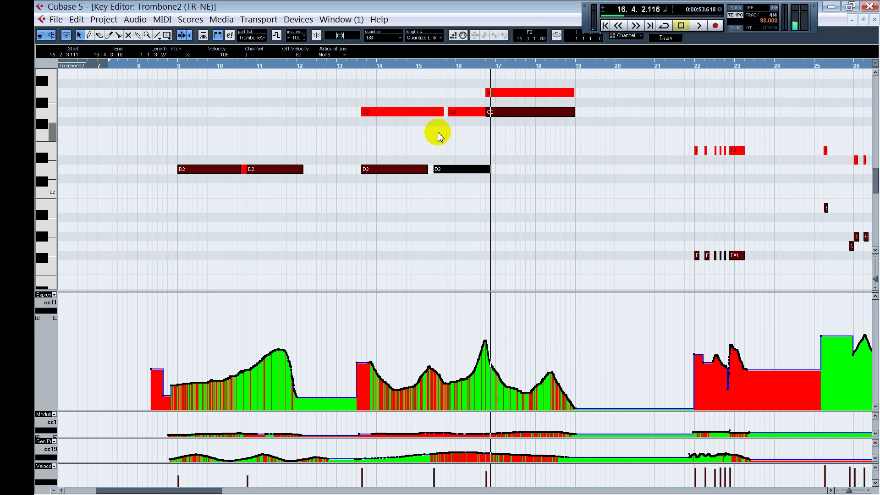
click(456, 112)
key(alt+space)
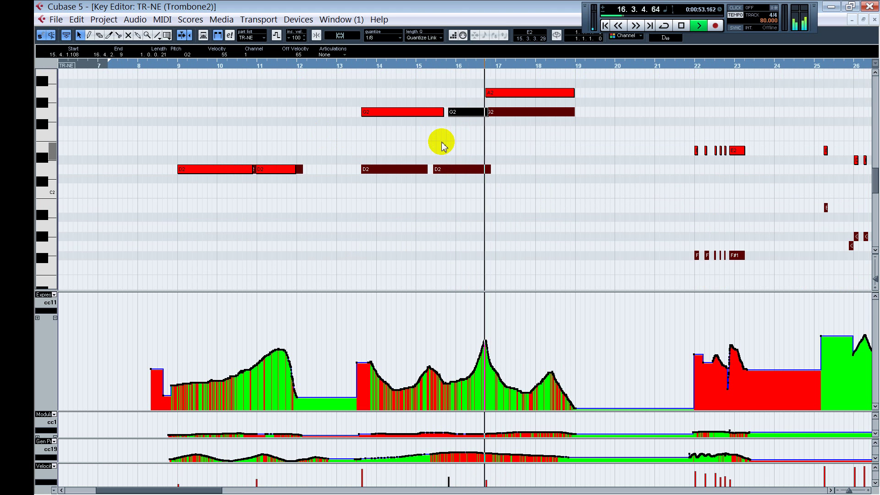
key(space)
click(497, 135)
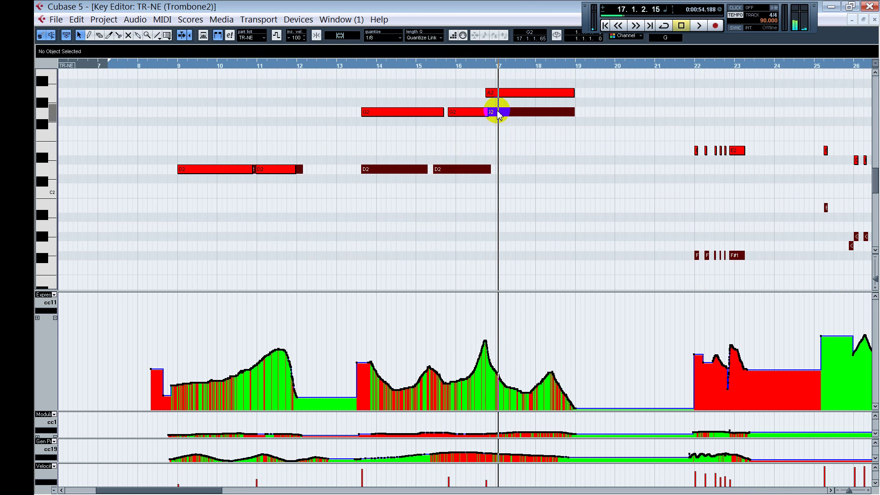
click(498, 113)
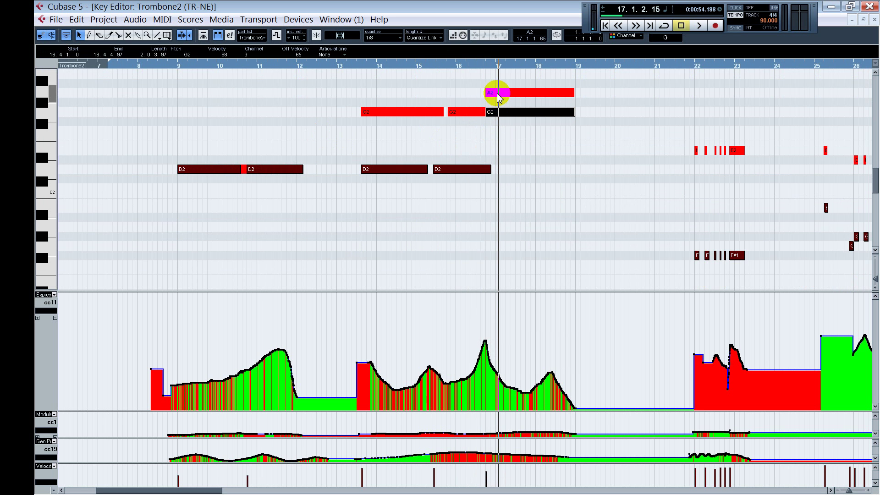
click(499, 93)
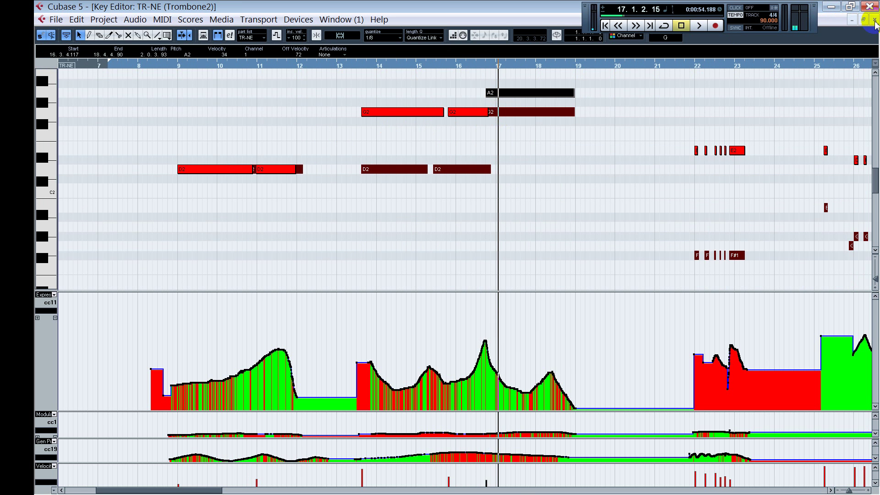
- Open the Trombone1 part alone in the Key Editor and play its transition from G2 to A2 into bar 17
click(874, 20)
click(229, 182)
double_click(251, 251)
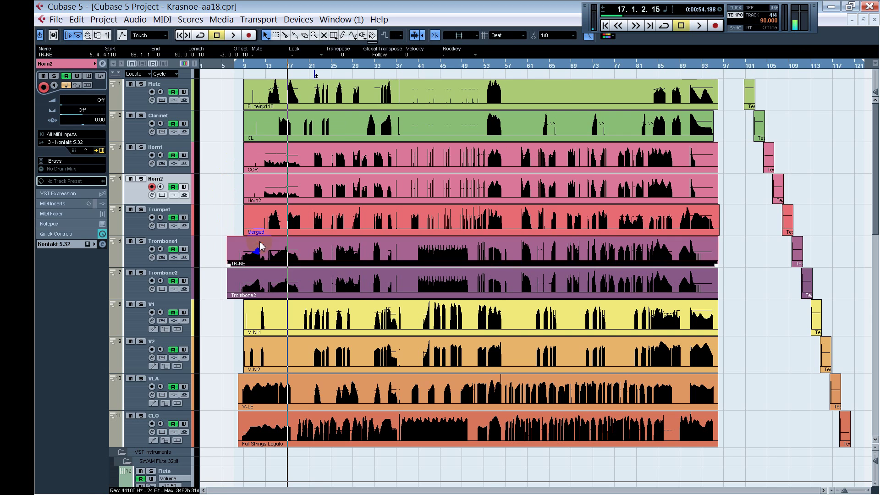
scroll(448, 206, down, 5)
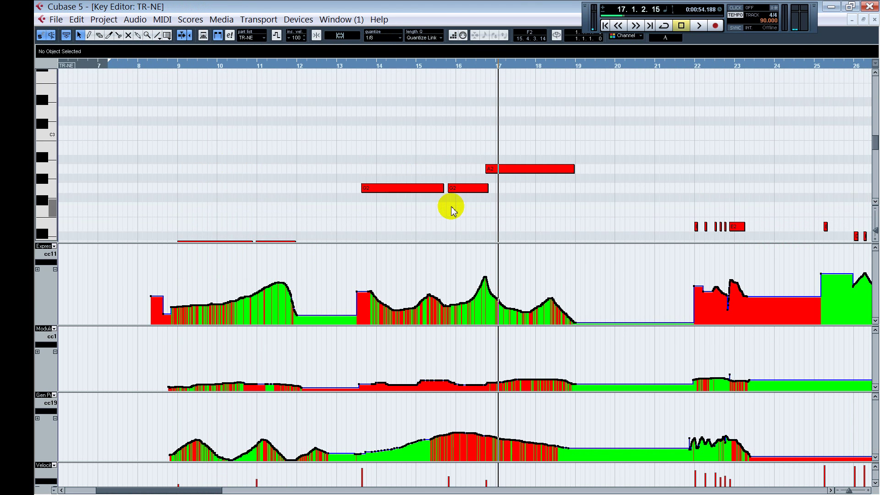
click(459, 229)
key(space)
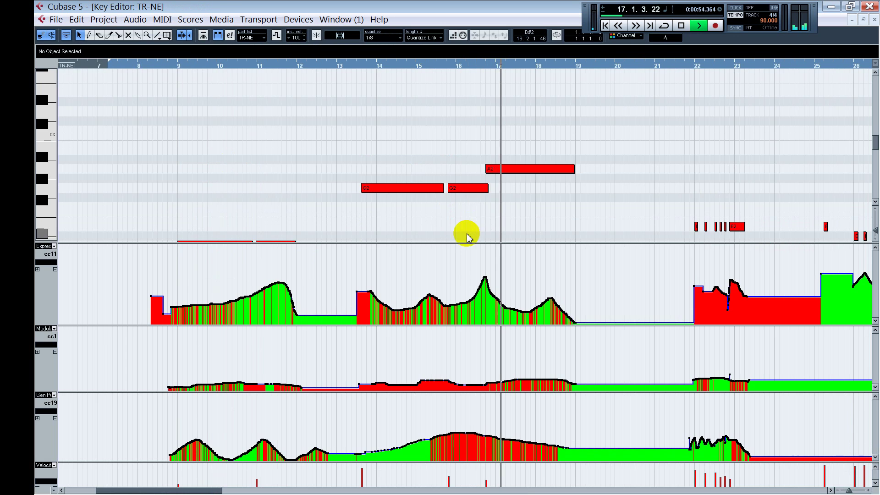
key(Return)
key(space)
- Open the Trombone2 part alone in the Key Editor and play its transition from D2 to G2 into bar 17
click(266, 281)
key(Return)
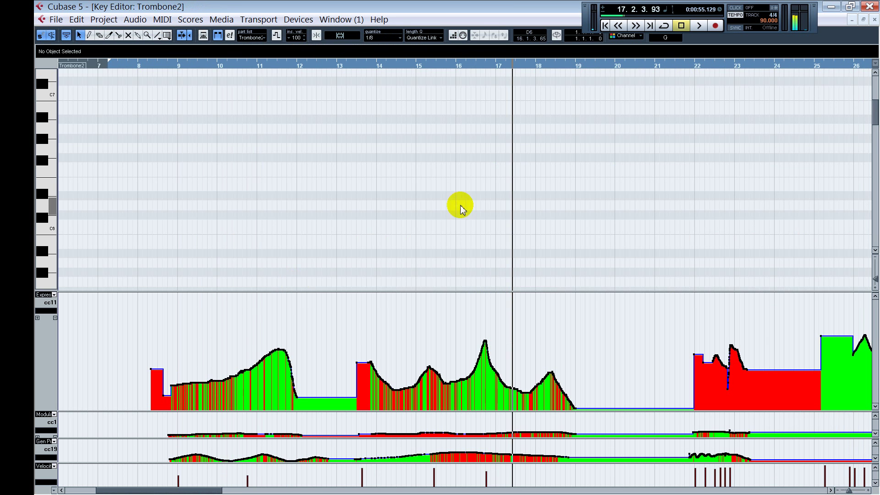
scroll(471, 222, down, 6)
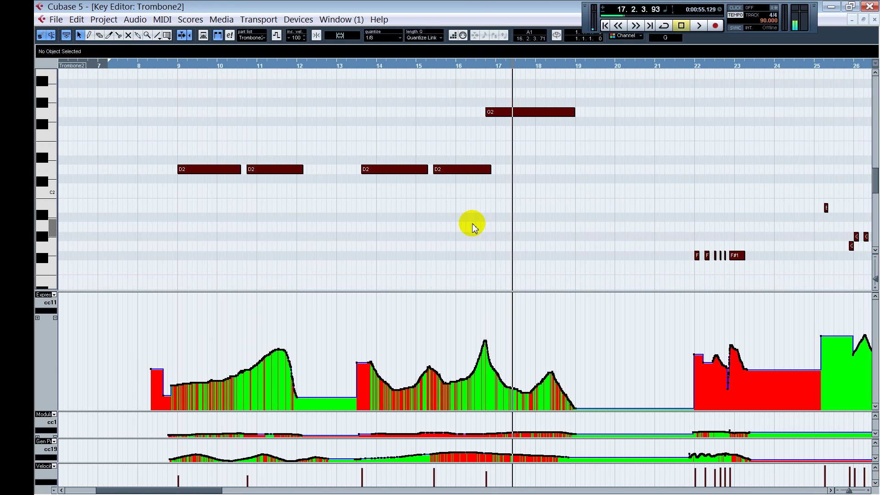
click(472, 226)
key(space)
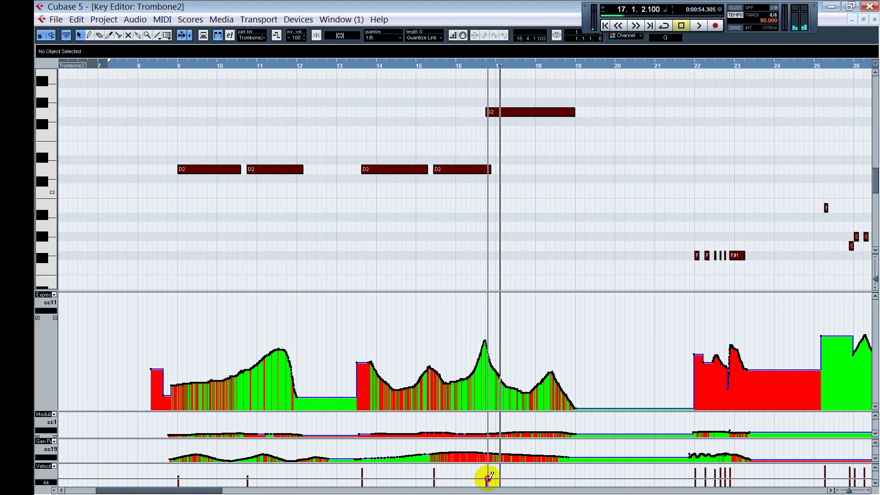
- Set the velocity of the Trombone2 G2 note starting in bar 16 to about 44 and replay the transition
click(477, 209)
key(space)
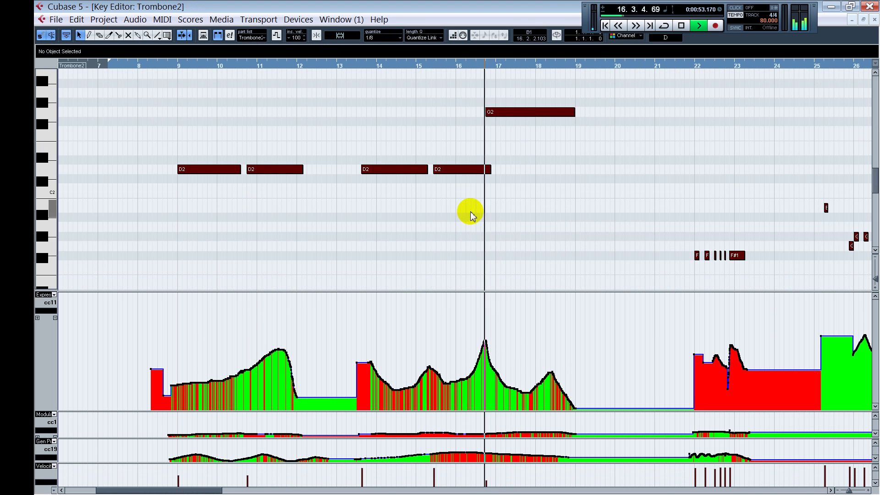
key(space)
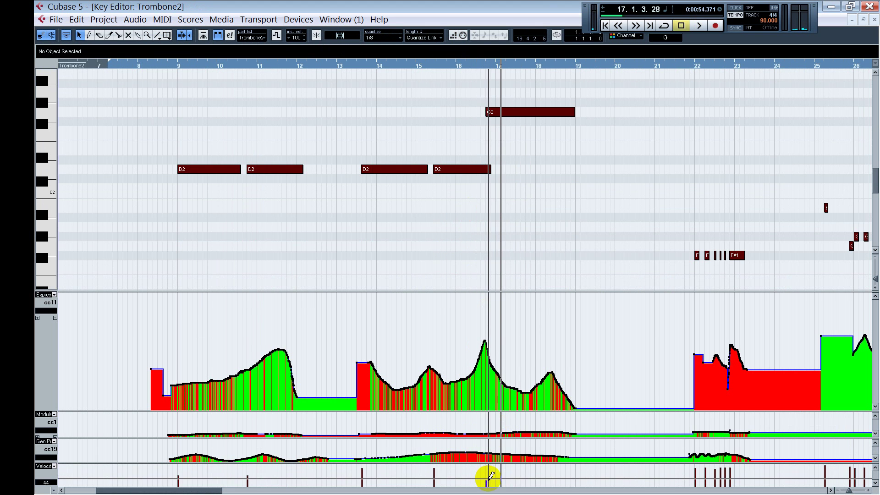
click(488, 476)
click(472, 241)
key(space)
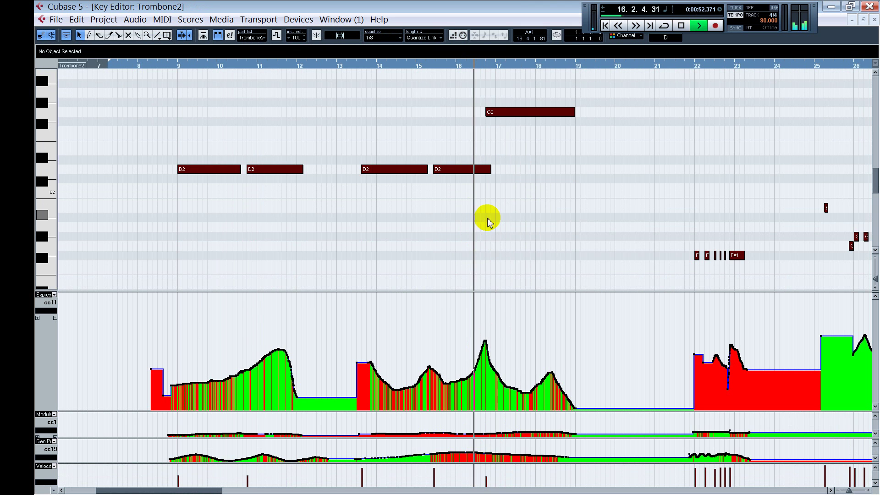
key(space)
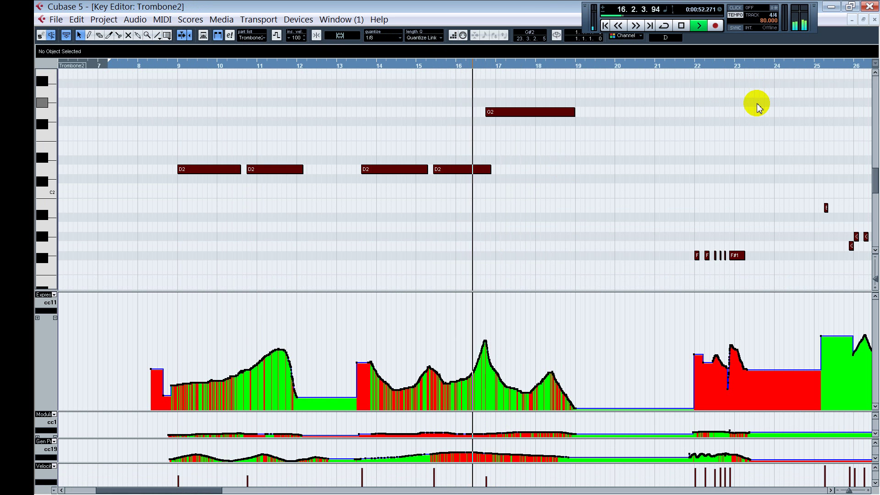
key(space)
- Reopen both trombone parts together in the Key Editor and play the passage from bar 16 into bar 18
click(874, 20)
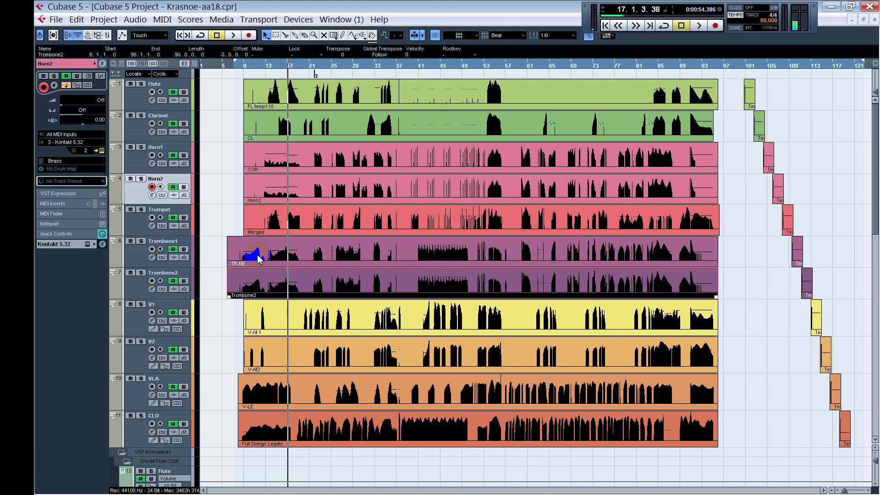
double_click(258, 258)
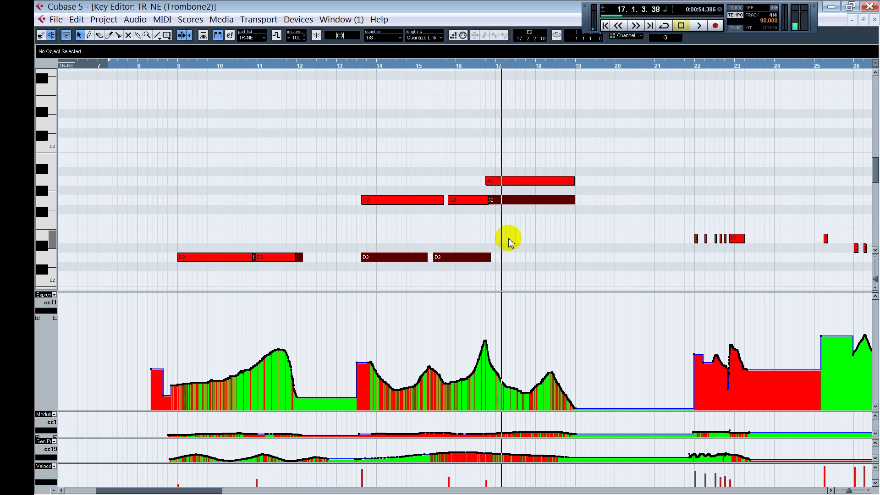
scroll(487, 232, down, 4)
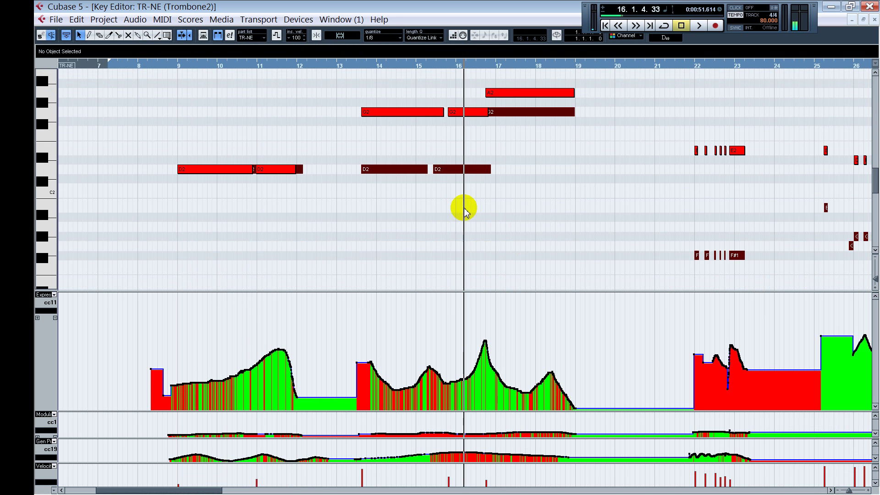
scroll(503, 245, up, 2)
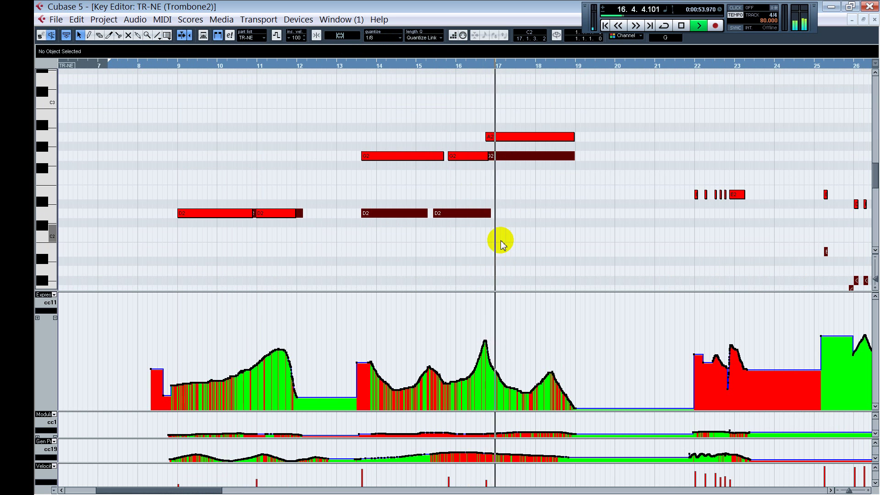
key(space)
key(space)
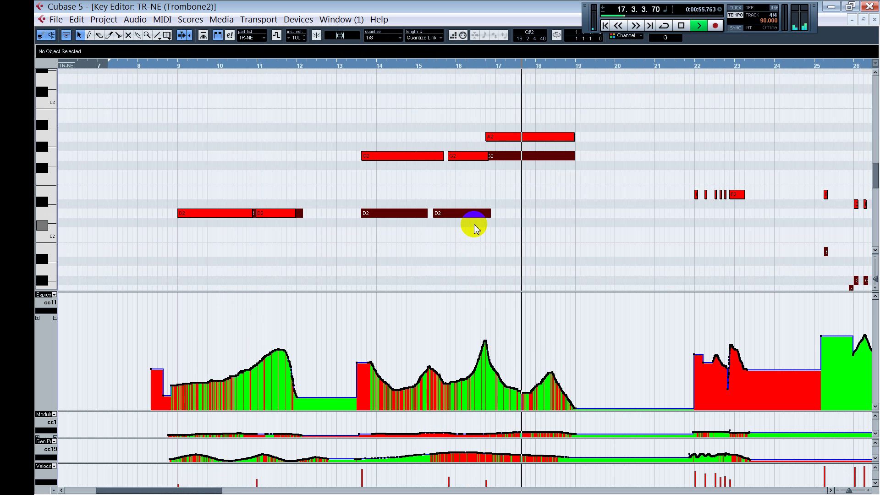
key(space)
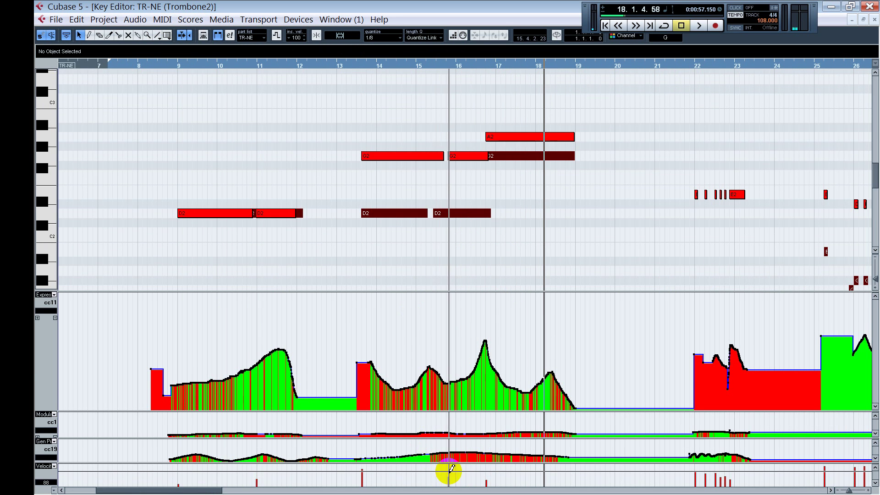
- Set the velocity of the Trombone2 D2 note starting in bar 15 to 74 and play the passage from bar 14
click(425, 407)
click(440, 216)
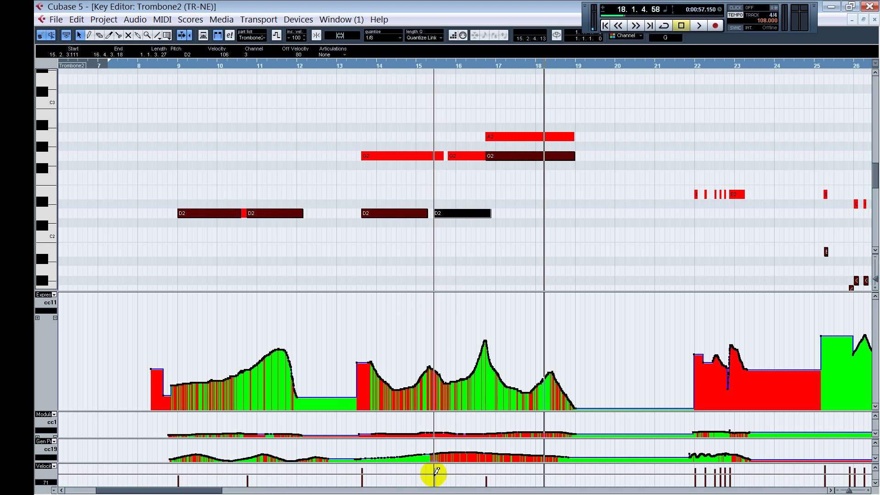
click(261, 458)
mouse_move(248, 475)
mouse_down()
mouse_move(367, 482)
mouse_move(433, 471)
mouse_up()
click(389, 66)
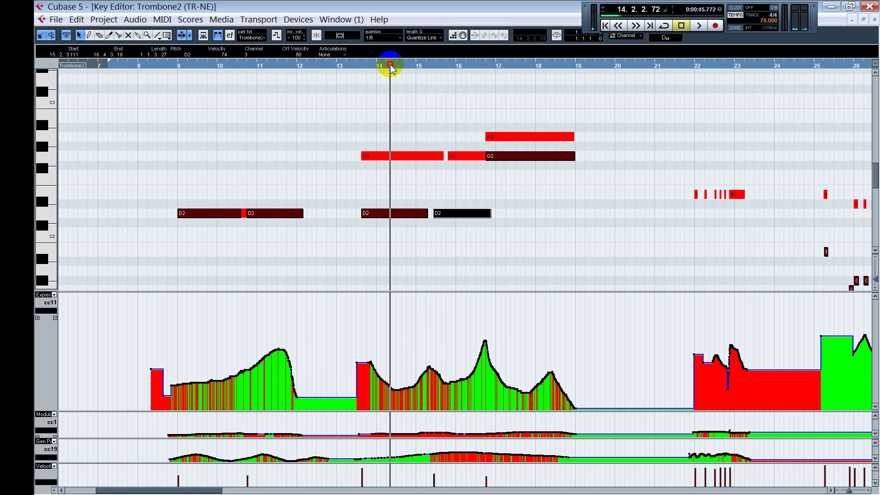
key(space)
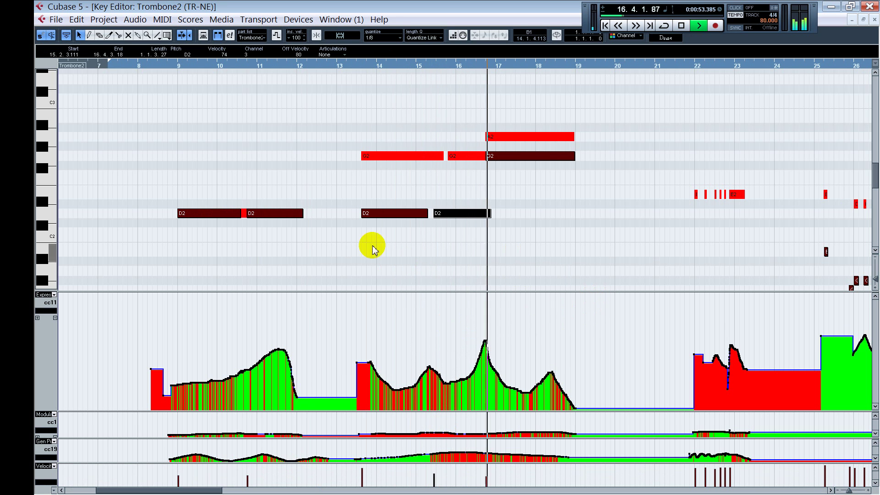
key(space)
click(323, 222)
alt+shift+click(281, 239)
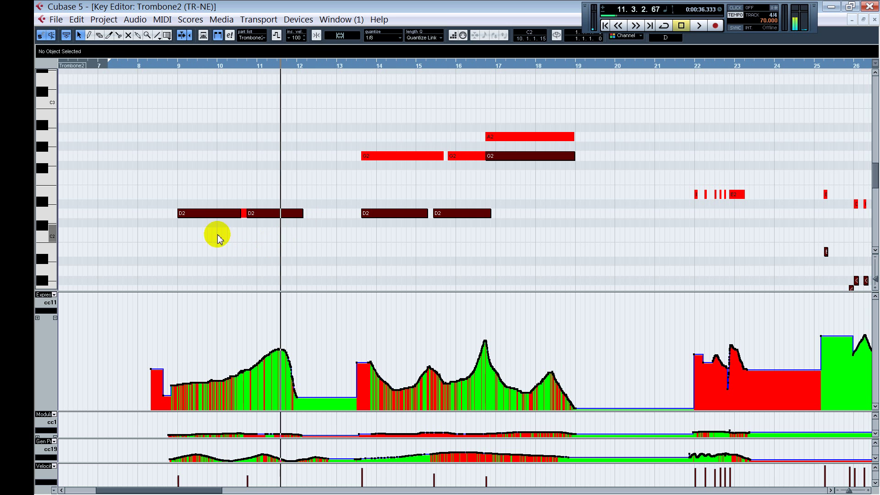
click(246, 267)
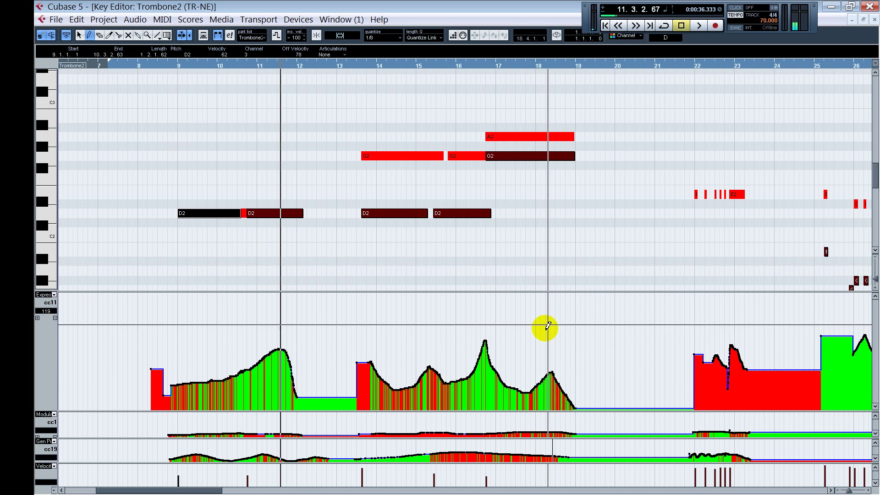
key(1)
click(482, 233)
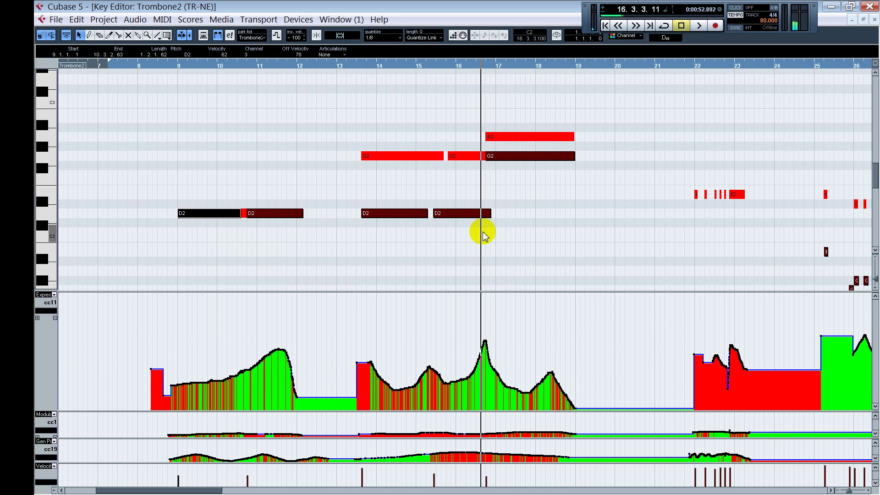
click(487, 65)
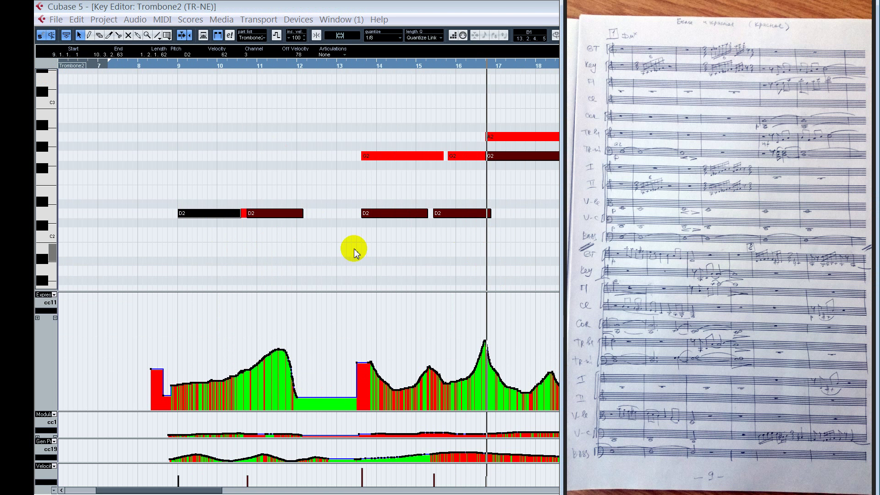
- Redraw Trombone2's CC11 expression curve from the bar 13 D2 note to about bar 18 as gentle waves and play it back
click(349, 250)
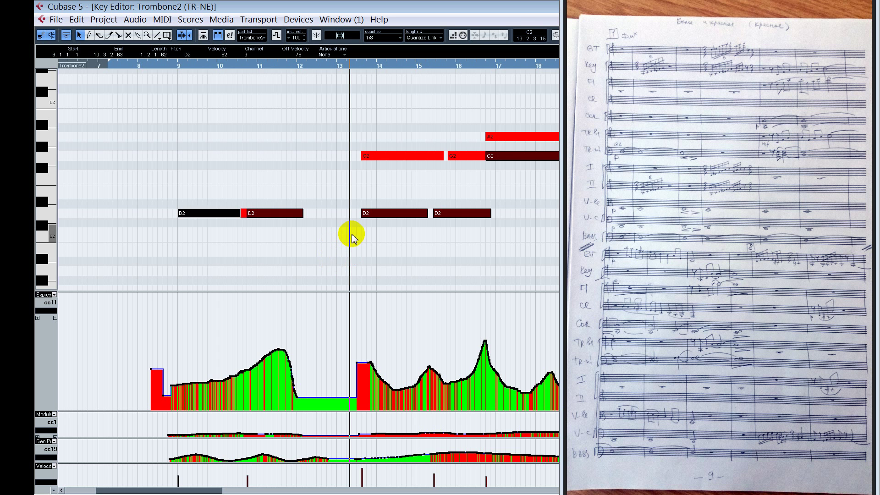
click(394, 156)
click(384, 214)
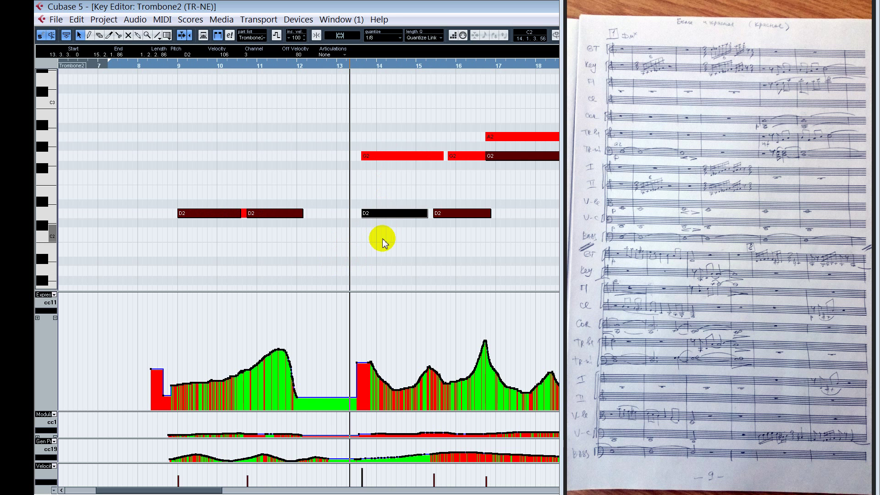
click(389, 239)
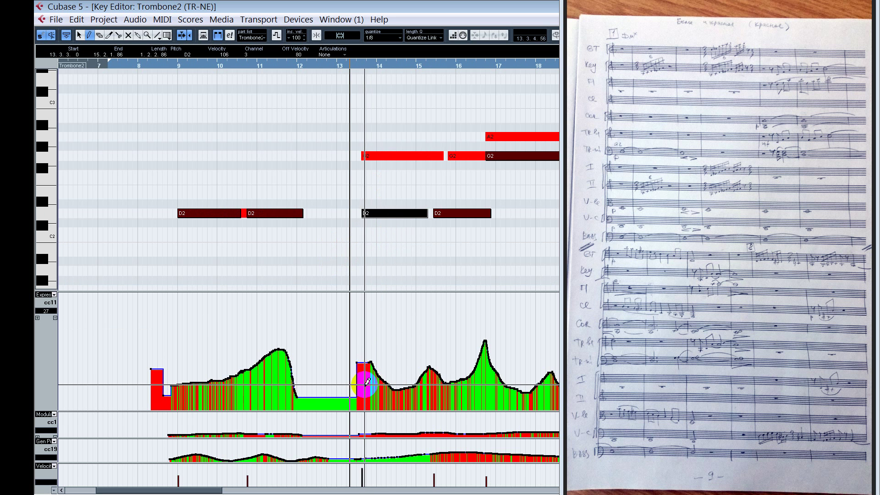
mouse_move(362, 380)
mouse_down()
mouse_move(363, 369)
mouse_move(387, 362)
mouse_move(423, 385)
mouse_move(473, 373)
mouse_move(555, 381)
mouse_up()
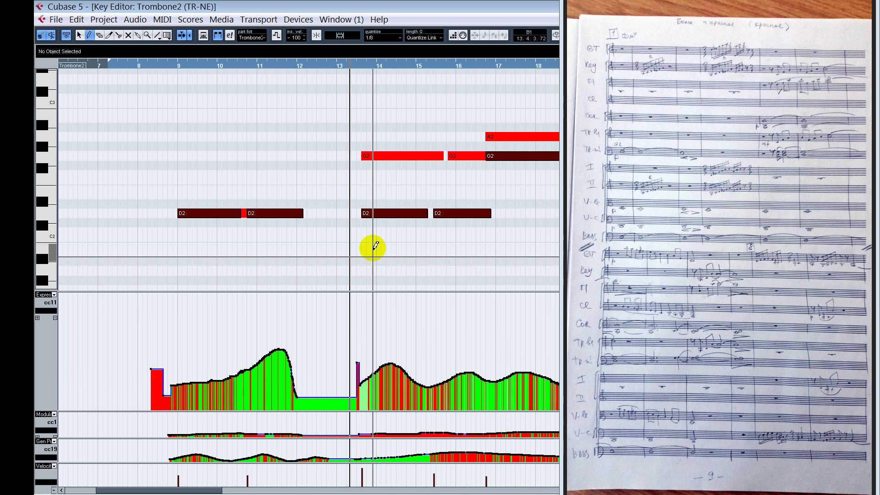
key(1)
click(352, 247)
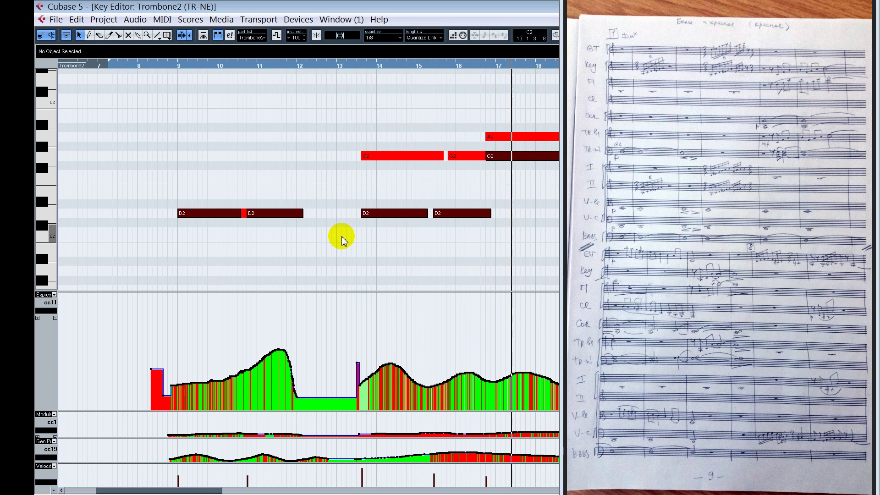
- Redraw Trombone2's CC11 expression from about bar 16 to bar 17 as one broad swell and play the phrase back
drag(498, 225, 486, 219)
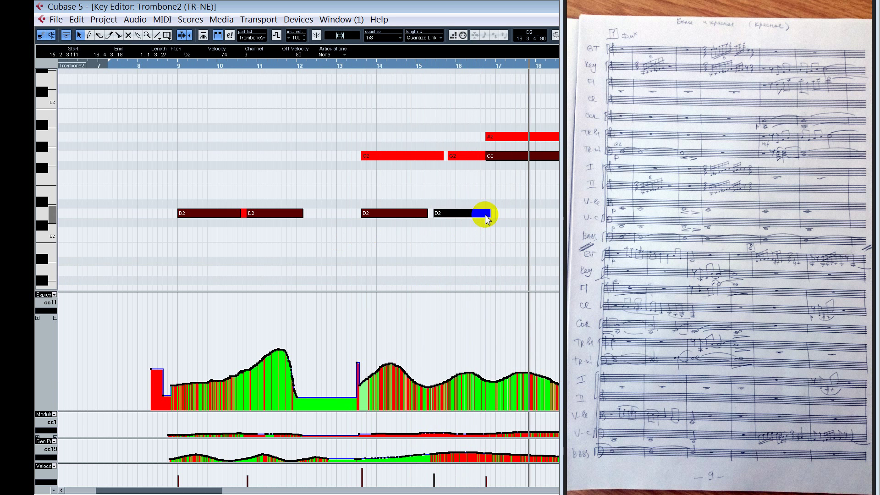
click(506, 328)
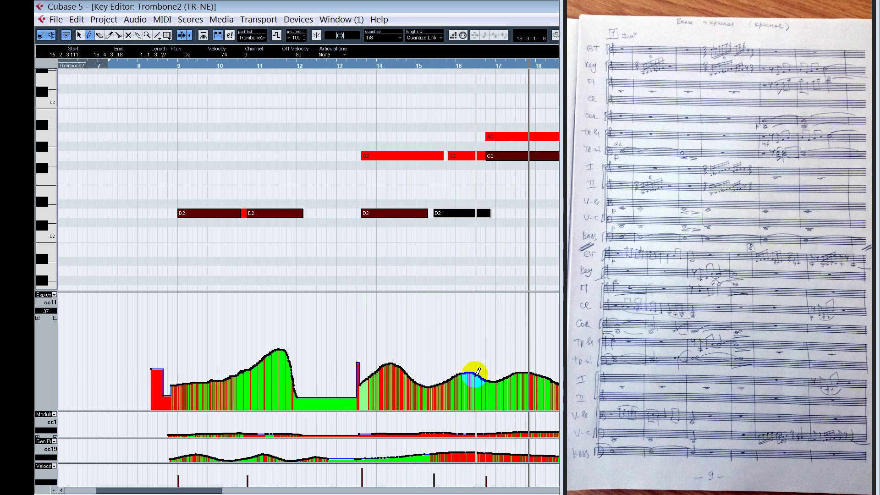
drag(474, 372, 515, 364)
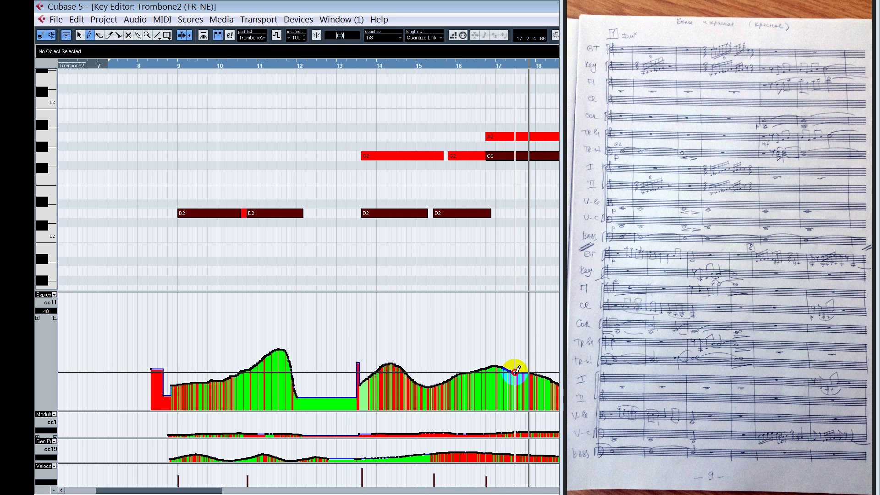
key(1)
click(449, 264)
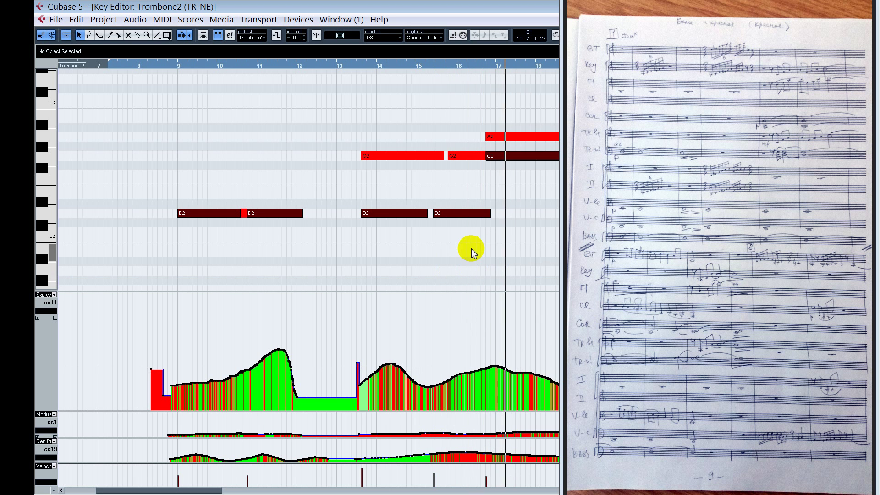
click(355, 67)
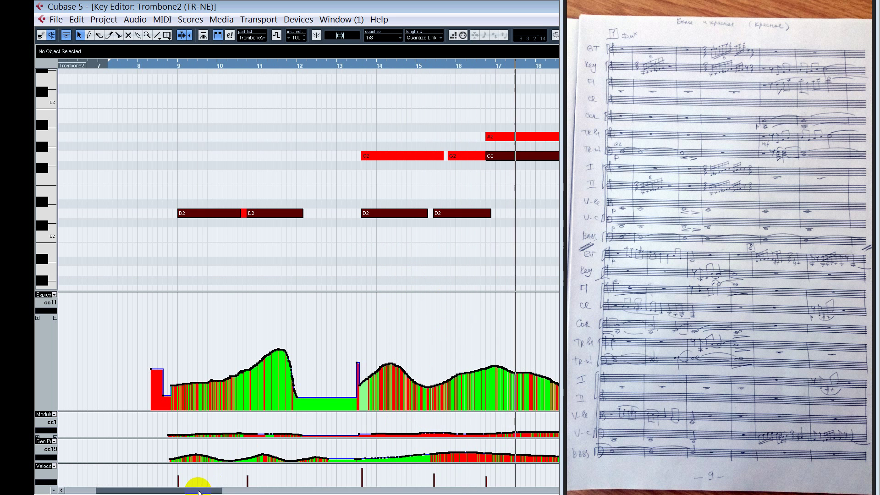
- Play the repeated-note passage in bars 22 and 23 and examine both trombone parts there
drag(198, 491, 236, 490)
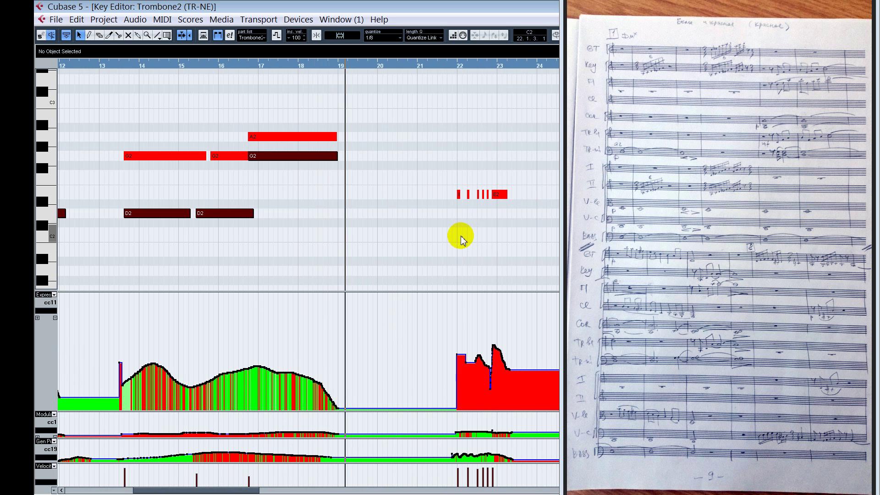
click(449, 236)
drag(249, 490, 262, 490)
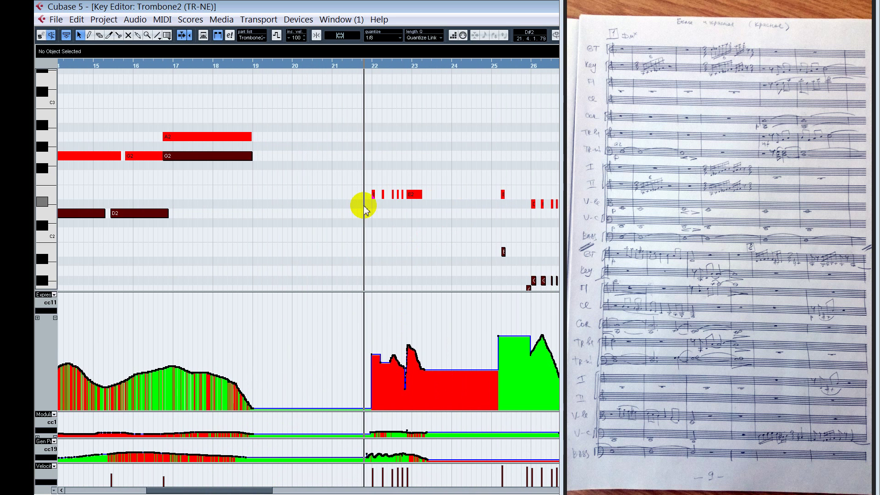
scroll(427, 255, up, 5)
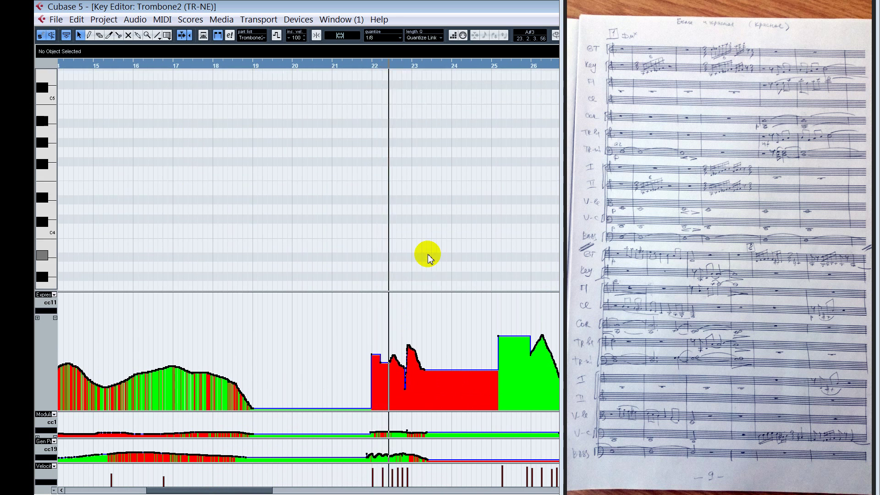
scroll(428, 255, down, 5)
scroll(427, 256, down, 4)
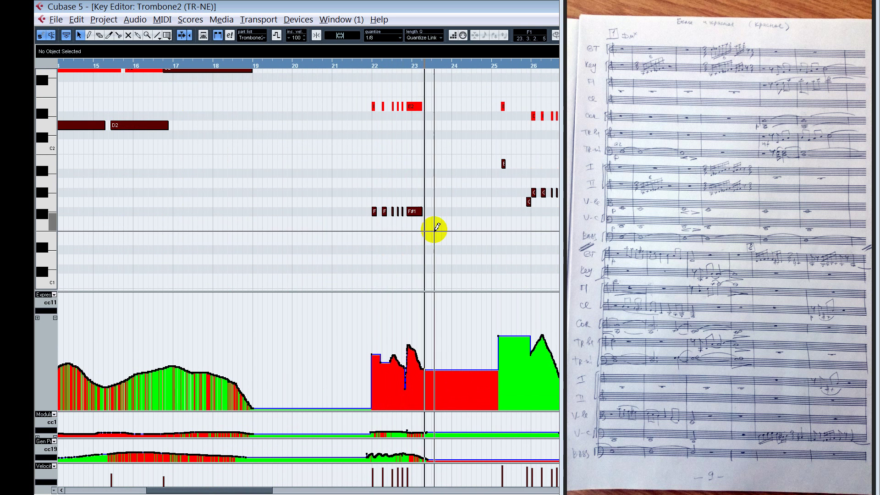
scroll(451, 216, down, 4)
key(space)
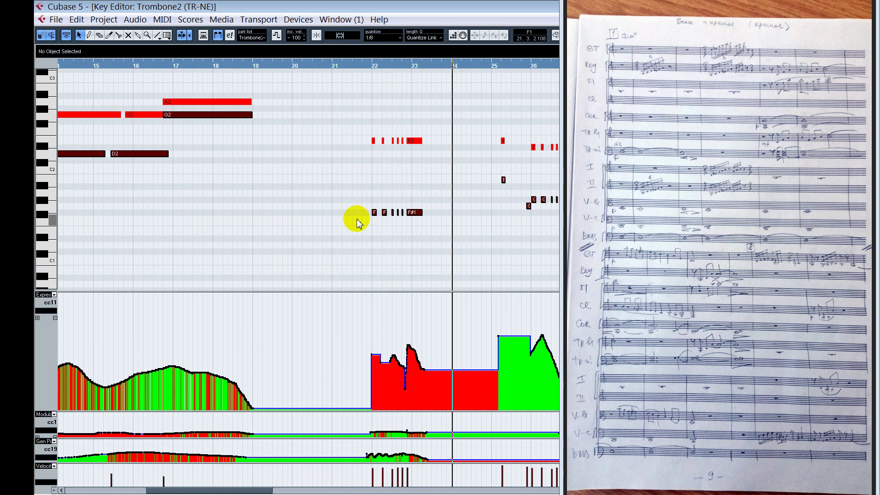
- Vary the velocities of Trombone2's repeated F#1 notes in bar 22, setting the second note to 80
click(361, 221)
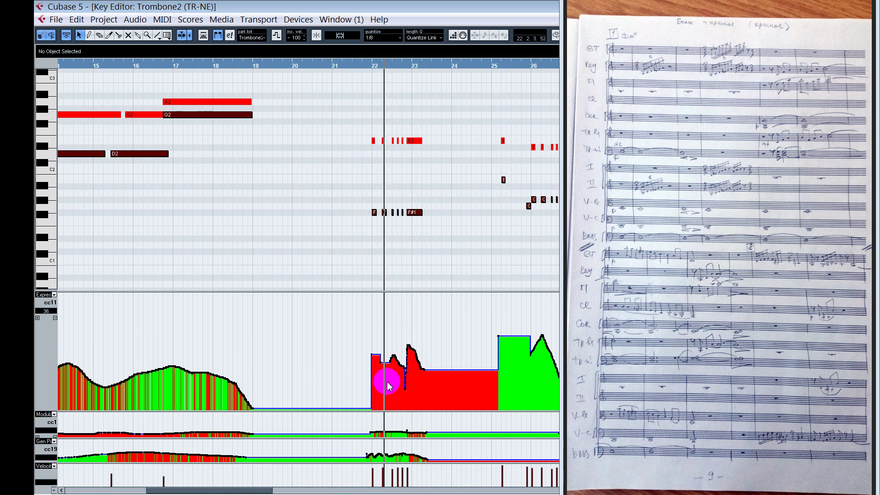
click(383, 472)
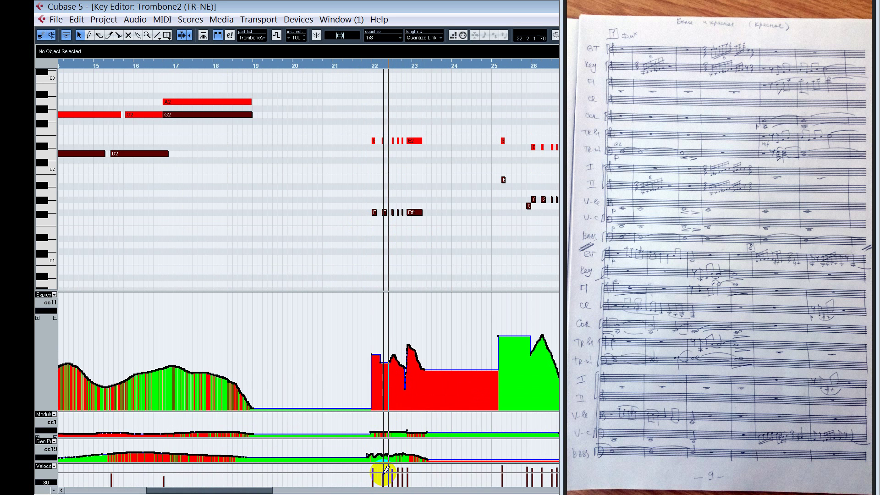
mouse_move(403, 468)
mouse_down()
mouse_move(396, 469)
mouse_move(412, 467)
mouse_up()
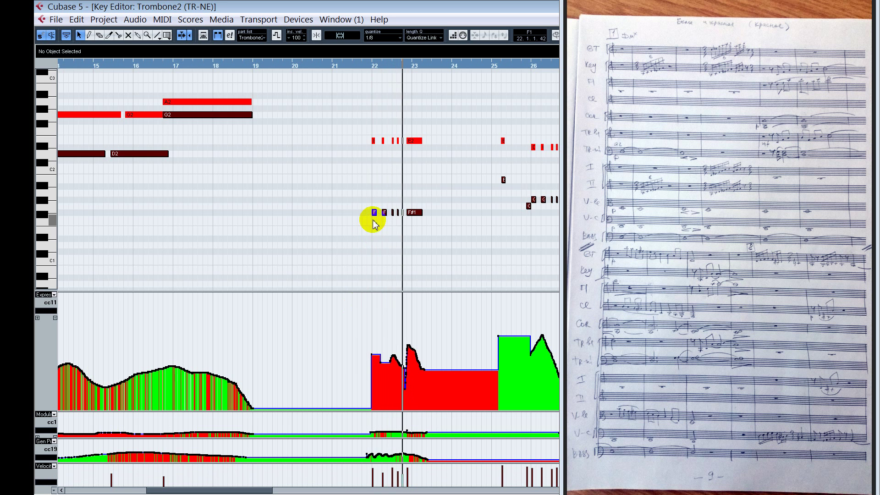
- Mute all of Trombone1's E2 notes in bars 22 and 23
right_click(348, 197)
click(349, 206)
drag(350, 139, 425, 157)
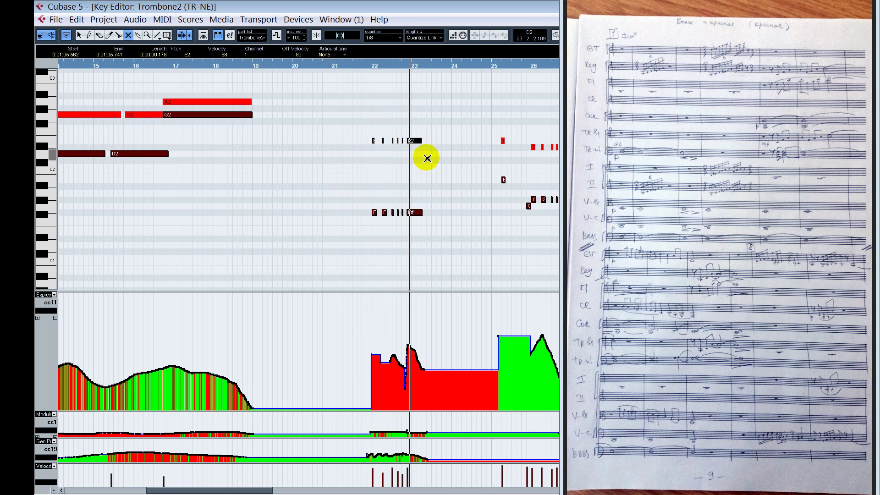
key(1)
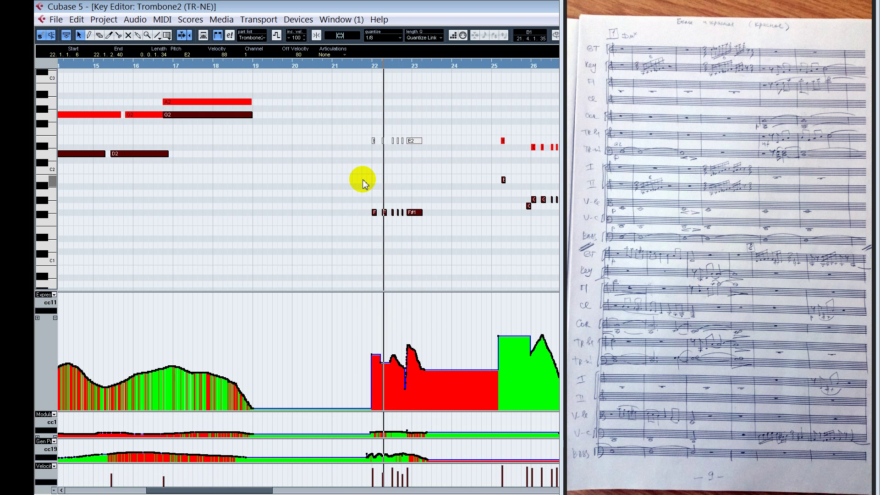
- Adjust the length of Trombone2's first F#1 note in bar 22 to 0.0.1.25 and play from just before it
click(373, 213)
drag(376, 212, 374, 213)
alt+shift+click(379, 228)
key(h)
key(h)
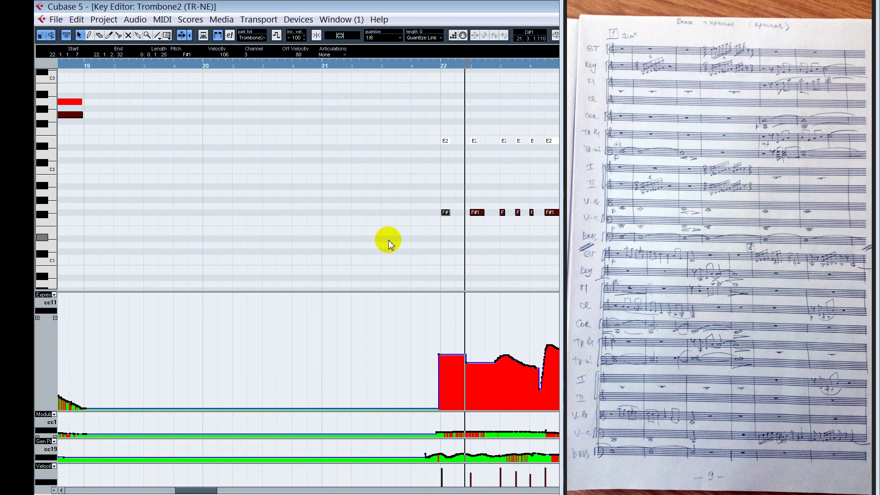
- Set the length of Trombone2's second F#1 note in bar 22 to 0.0.2.41 and replay the passage
drag(484, 213, 486, 214)
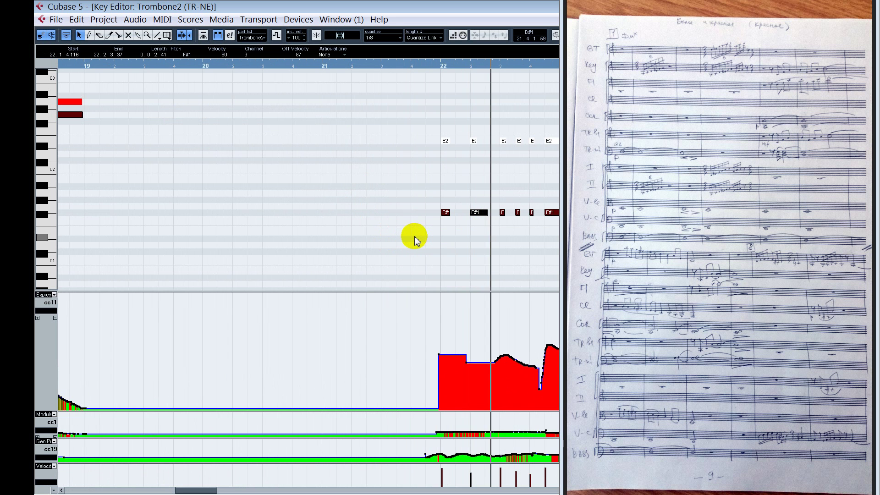
click(421, 212)
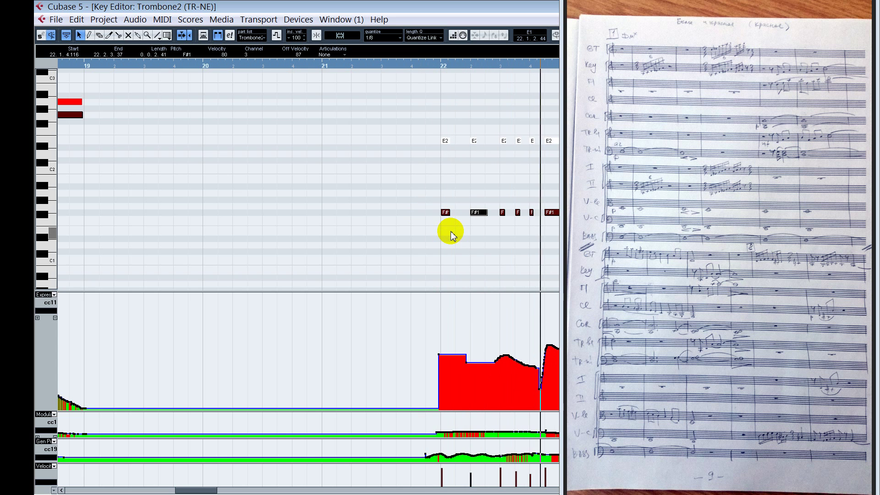
click(428, 65)
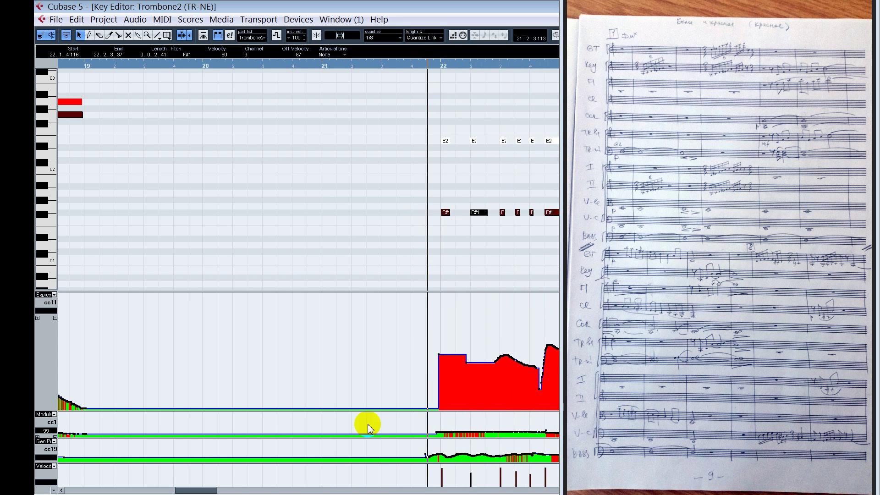
drag(197, 490, 206, 490)
key(space)
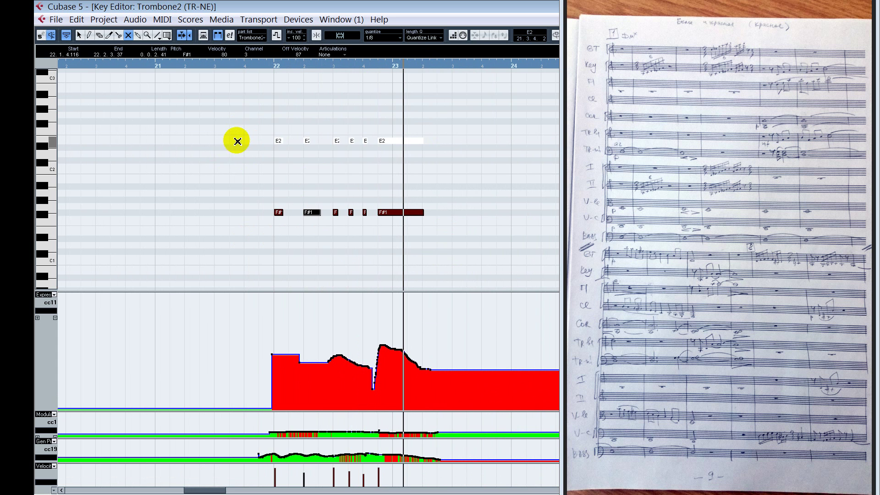
- Unmute Trombone1's E2 notes in bars 22 and 23 and play both parts together from just before bar 22
drag(239, 118, 427, 151)
key(1)
click(249, 65)
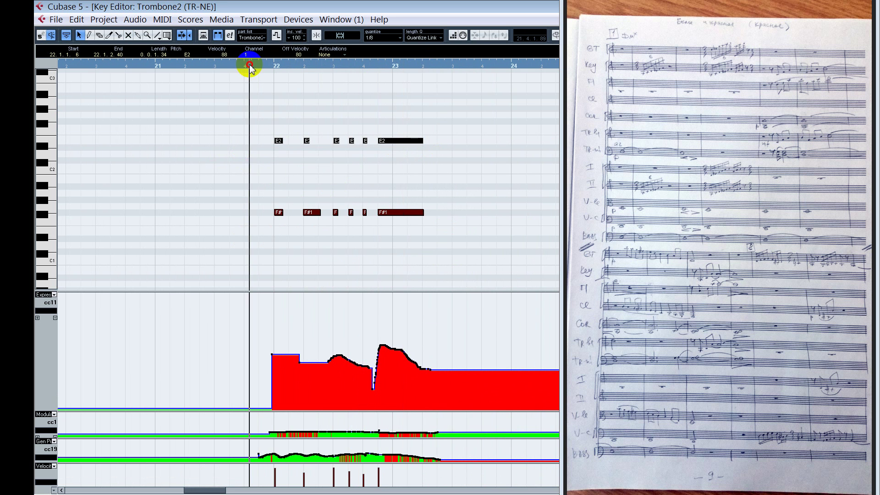
key(space)
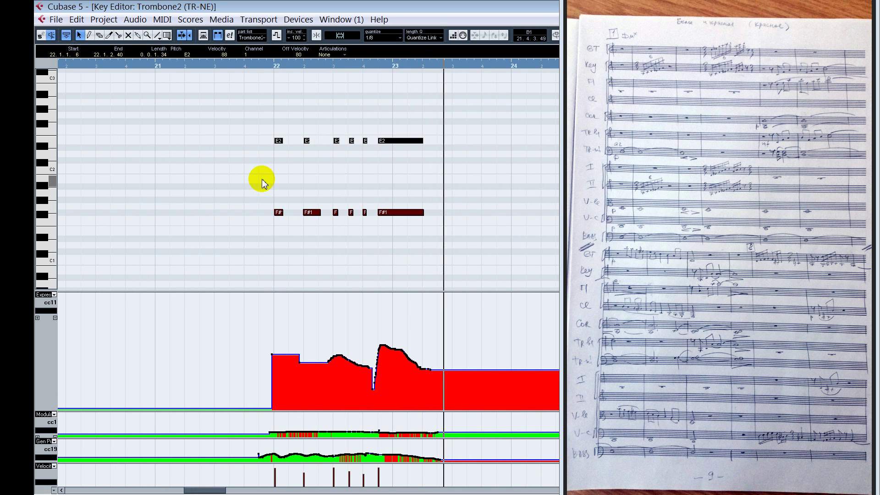
key(space)
alt+shift+click(262, 179)
key(space)
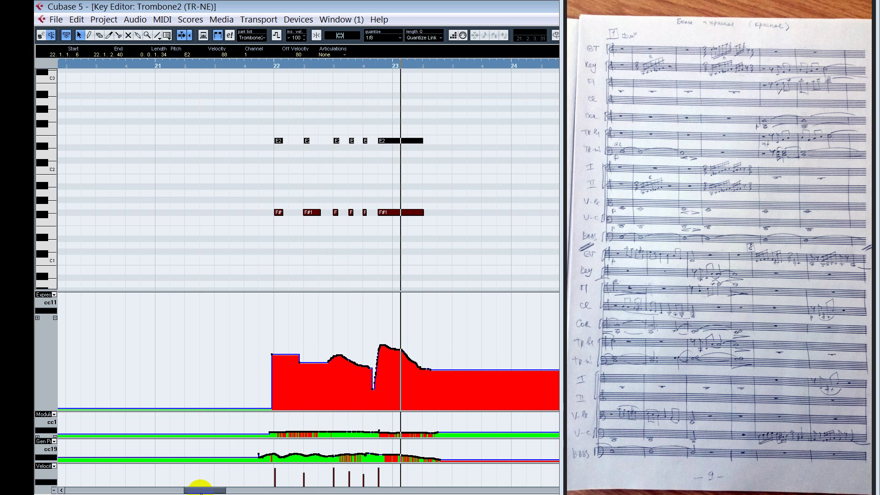
- Raise the CC11 expression curves over bars 22 and 23 so Trombone2's starts at 72 and Trombone1's at 73
drag(200, 489, 204, 490)
drag(178, 301, 379, 403)
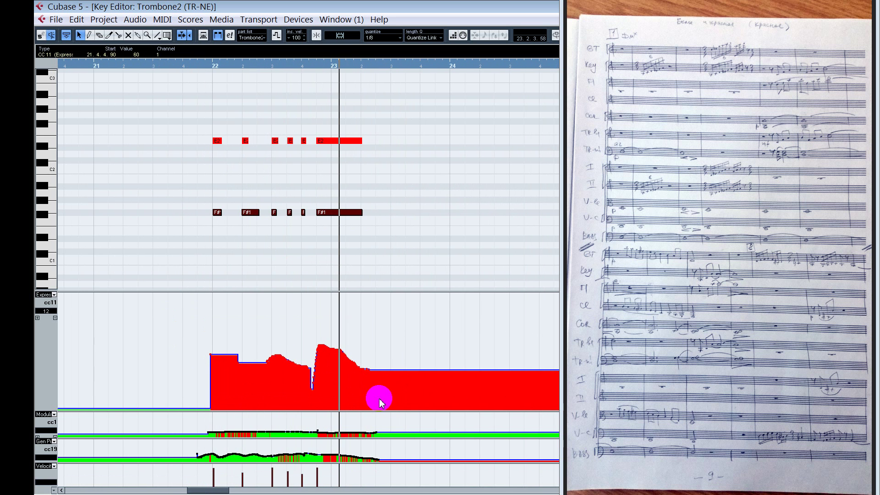
drag(315, 364, 316, 354)
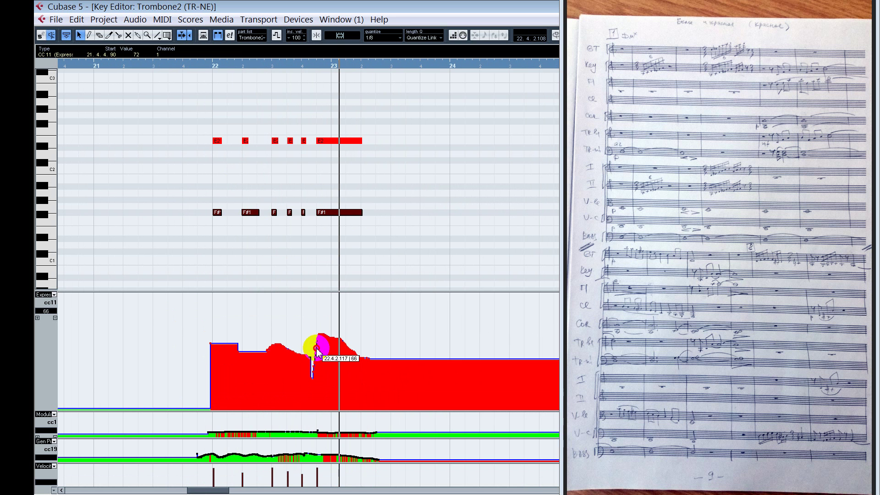
click(333, 141)
drag(180, 333, 401, 401)
drag(314, 374, 318, 348)
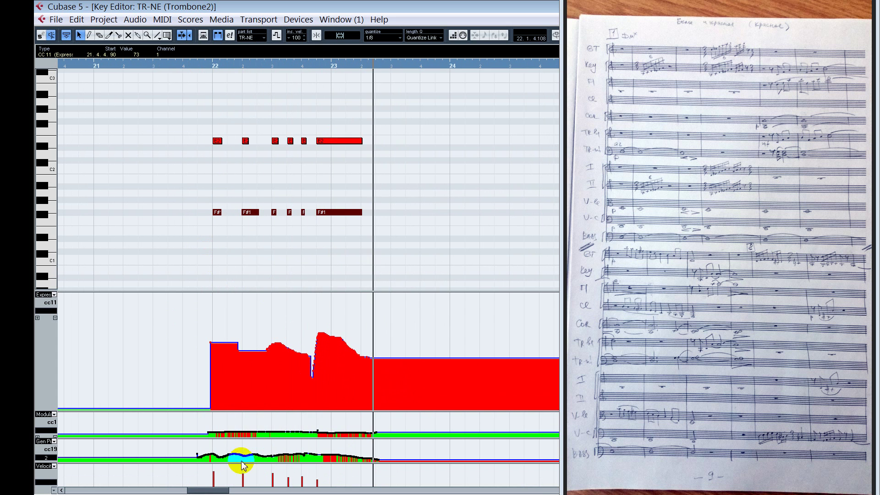
- Redraw Trombone1's CC11 expression under its long E2 note around bar 23 as a steeper fade and play it back
mouse_move(221, 490)
mouse_down()
mouse_move(204, 489)
mouse_move(228, 489)
mouse_up()
click(150, 65)
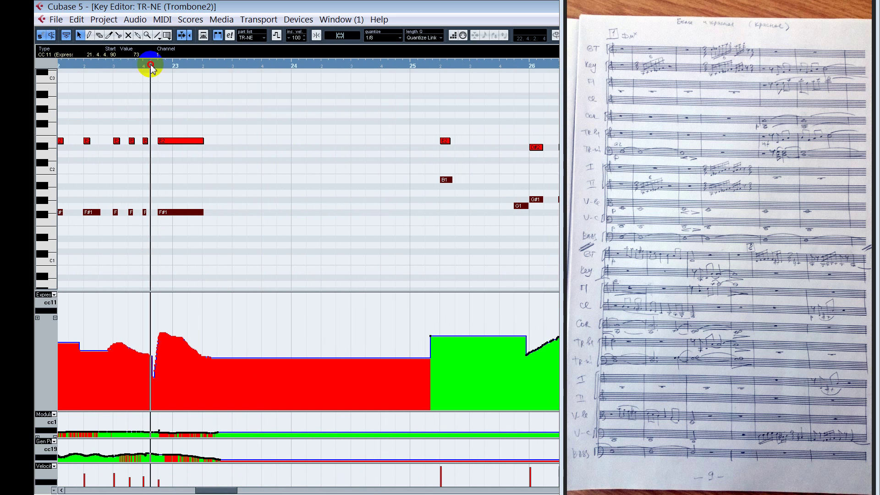
click(163, 252)
mouse_move(177, 334)
mouse_down()
mouse_move(164, 330)
mouse_move(173, 350)
mouse_move(211, 373)
mouse_up()
key(1)
click(176, 267)
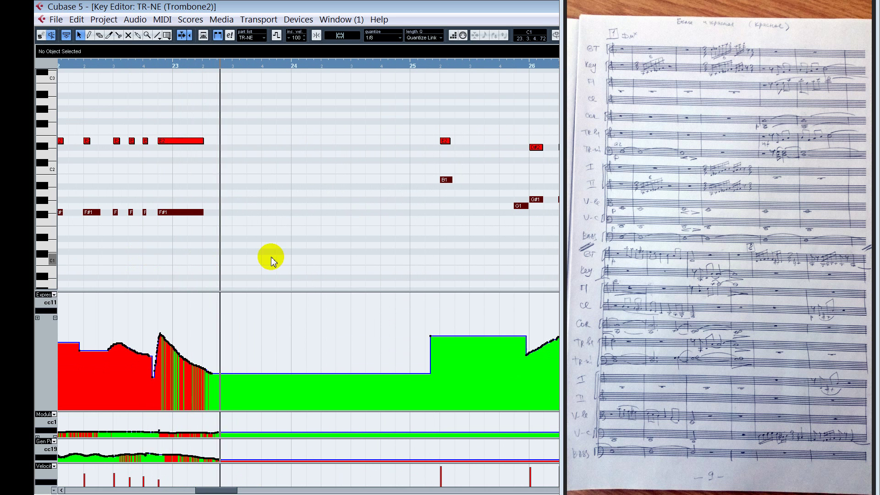
- Play the short notes in bar 25 and examine the expression of both trombone parts there
key(space)
click(422, 219)
key(space)
key(s)
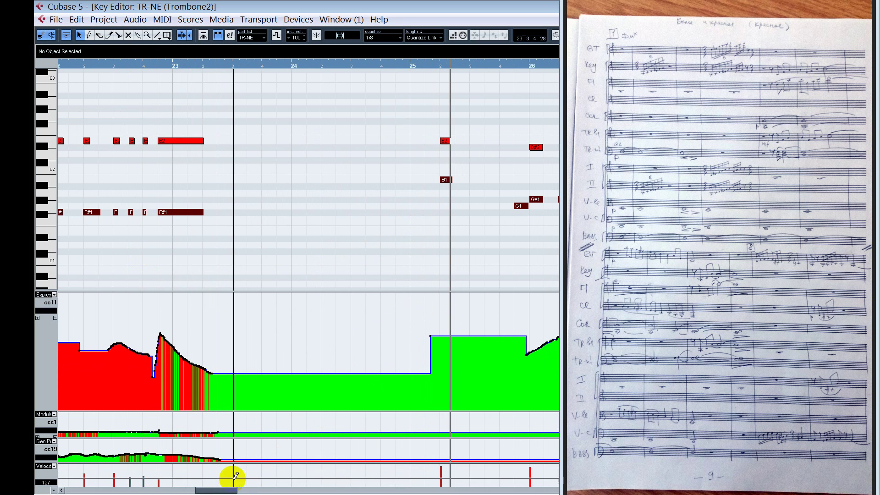
drag(221, 490, 233, 490)
key(space)
click(171, 169)
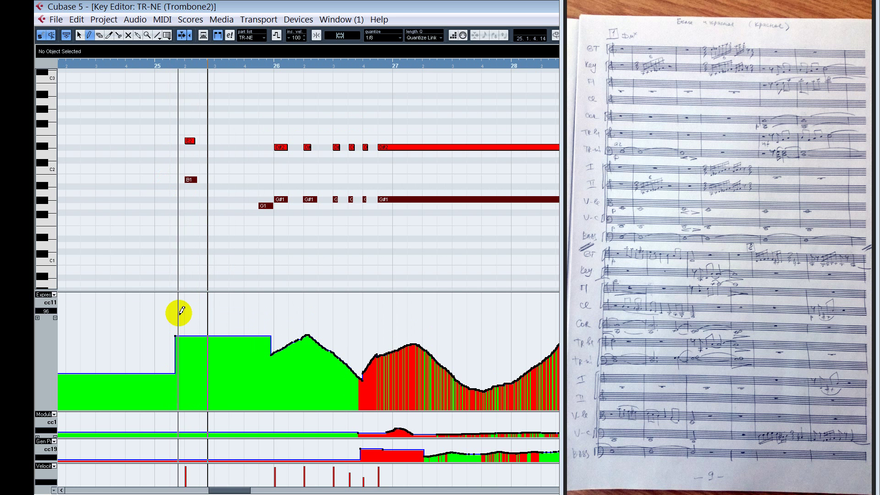
- Redraw Trombone2's CC11 expression under the B1 note in bar 25 as a short decline and play it back
key(1)
click(190, 181)
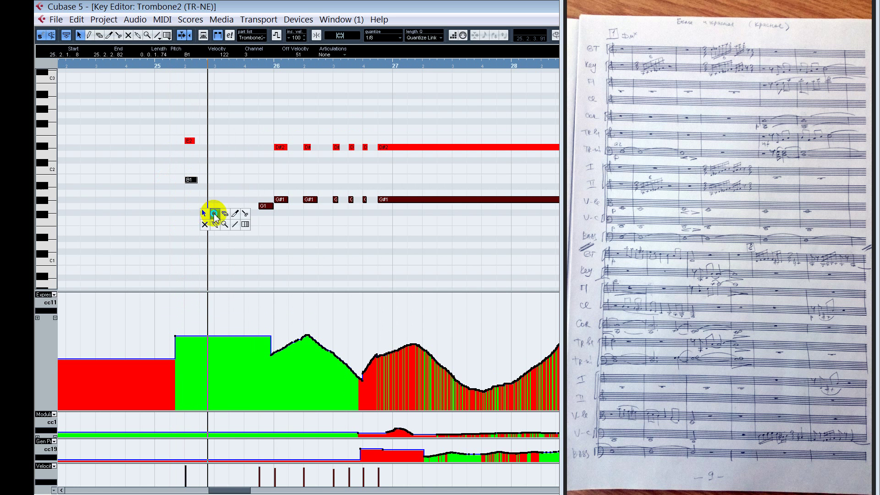
click(214, 214)
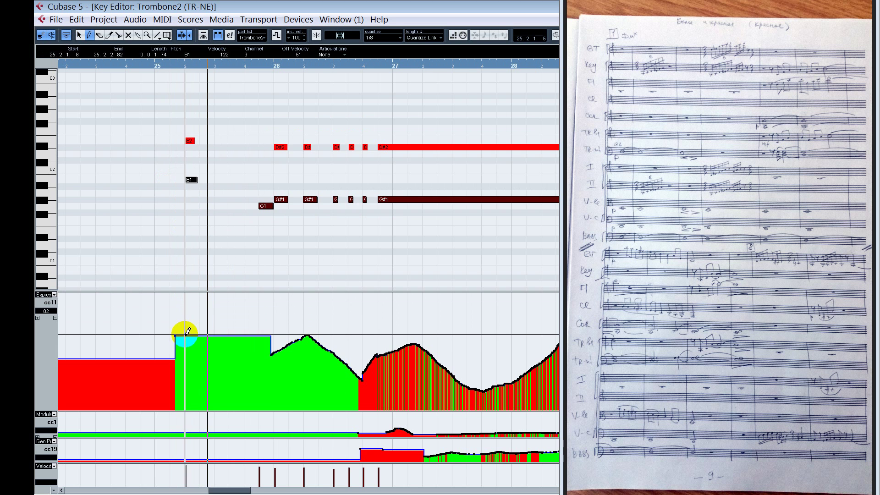
drag(185, 334, 202, 343)
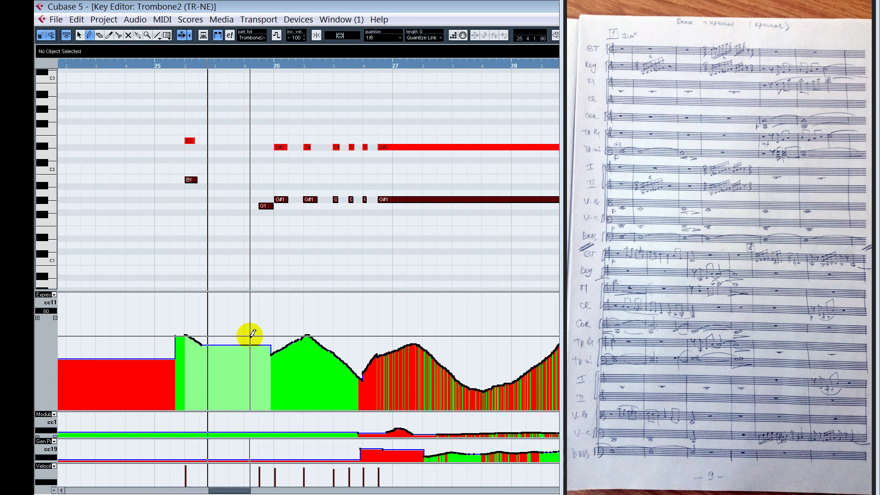
key(1)
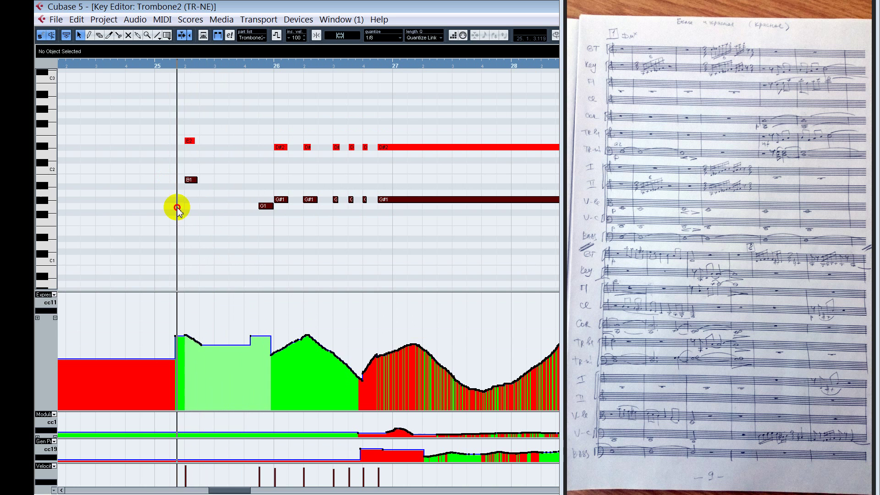
click(140, 211)
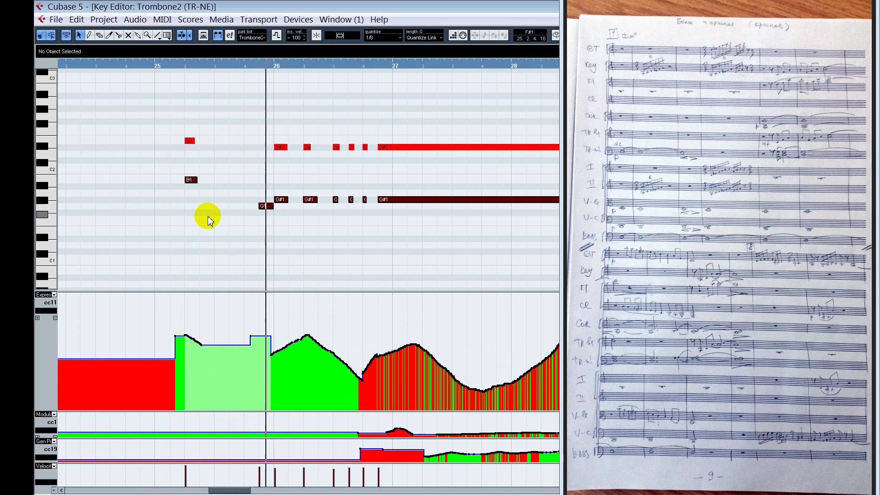
- Lengthen Trombone2's G1 note to overlap bar 26, lower the velocity of the first G#1 there to 74, and play it back
key(space)
drag(272, 206, 278, 207)
click(247, 236)
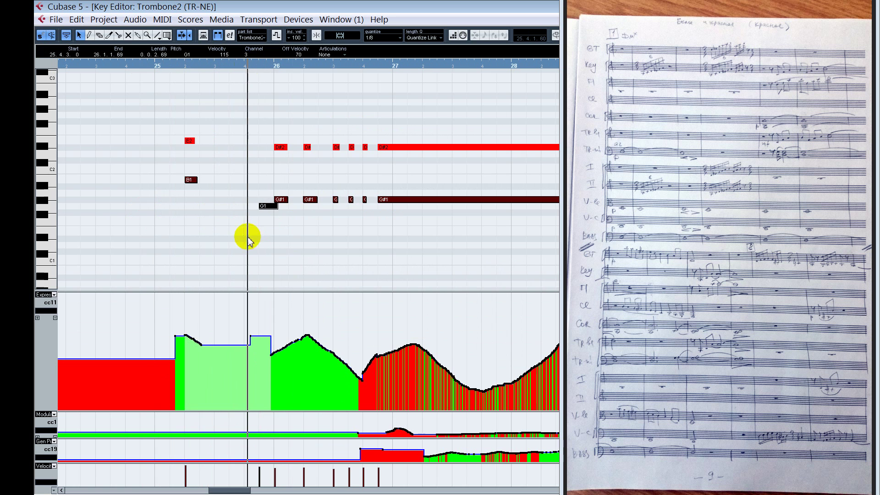
drag(277, 468, 275, 478)
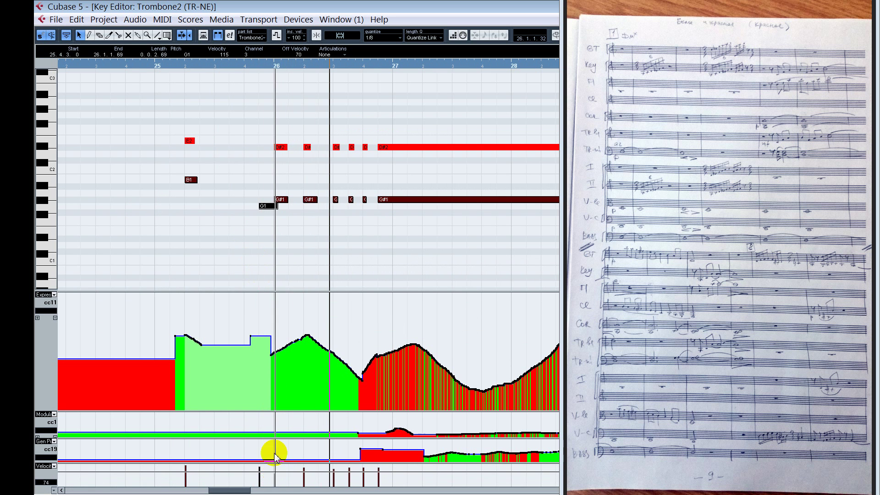
click(245, 254)
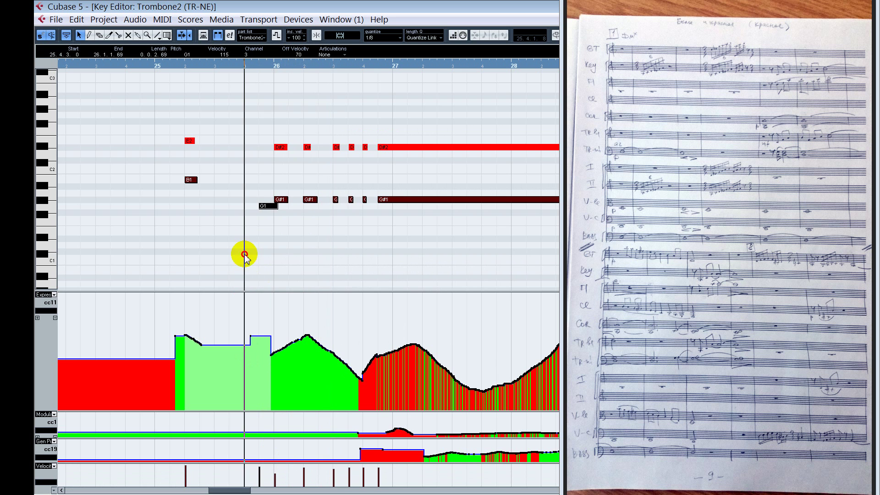
click(240, 193)
- Try muting Trombone1's first two D#2 notes in bar 26 and unmute them
drag(271, 110, 322, 173)
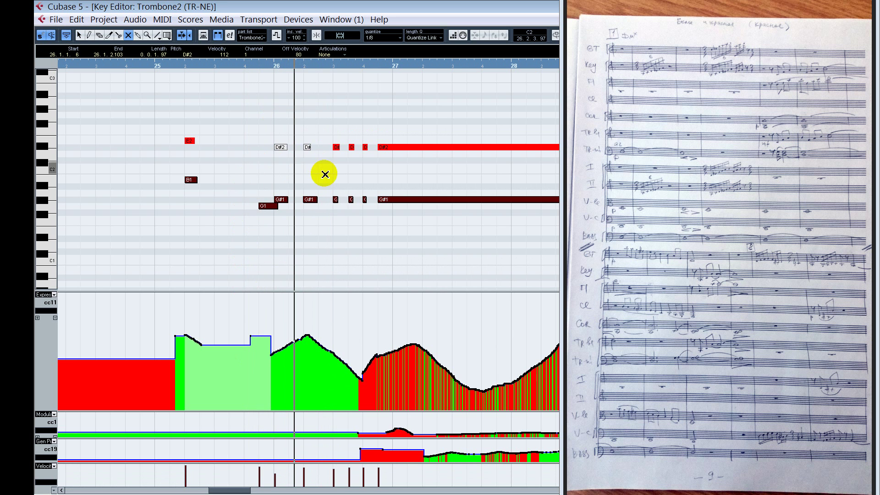
click(250, 188)
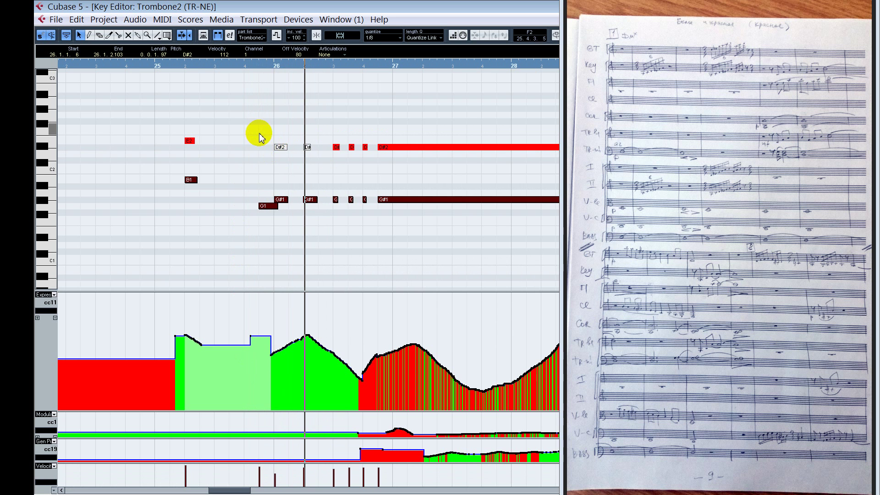
key(shift+u)
click(241, 143)
- Redraw the velocities of Trombone2's short G#1 notes in bar 26 as a gradual decrease and play them back
key(space)
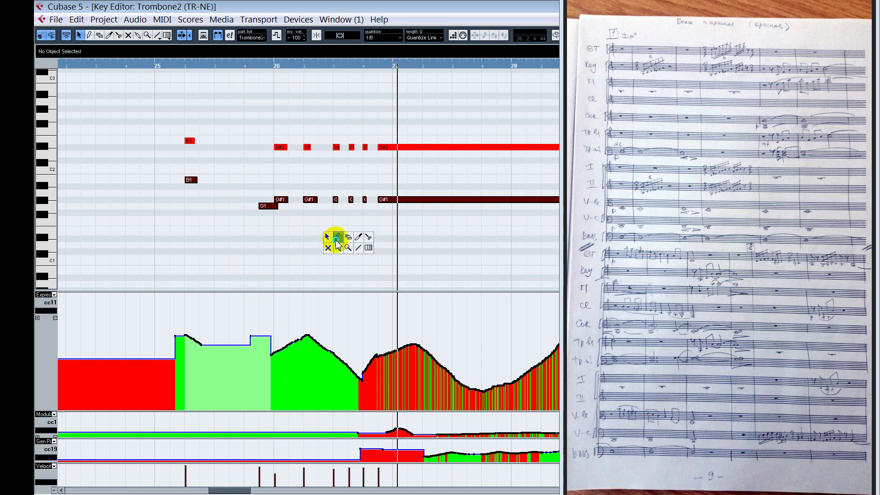
click(337, 239)
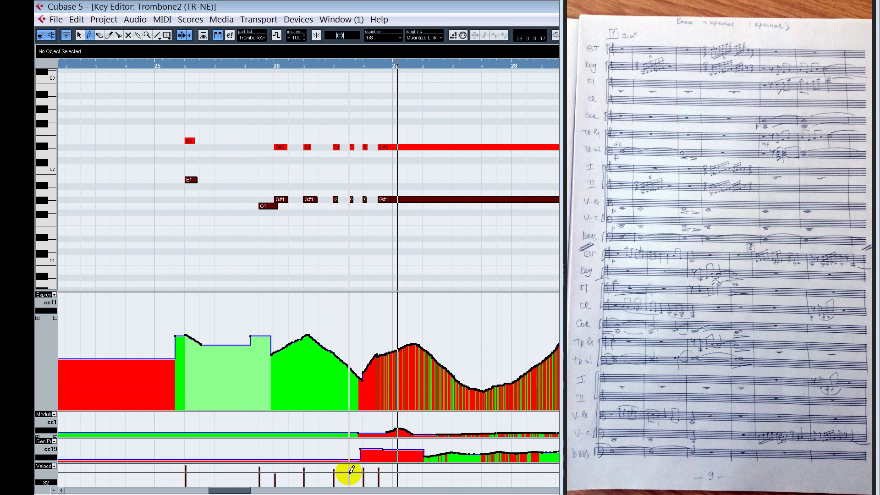
mouse_move(353, 469)
mouse_down()
mouse_move(362, 476)
mouse_move(346, 443)
mouse_move(315, 465)
mouse_up()
key(1)
click(250, 243)
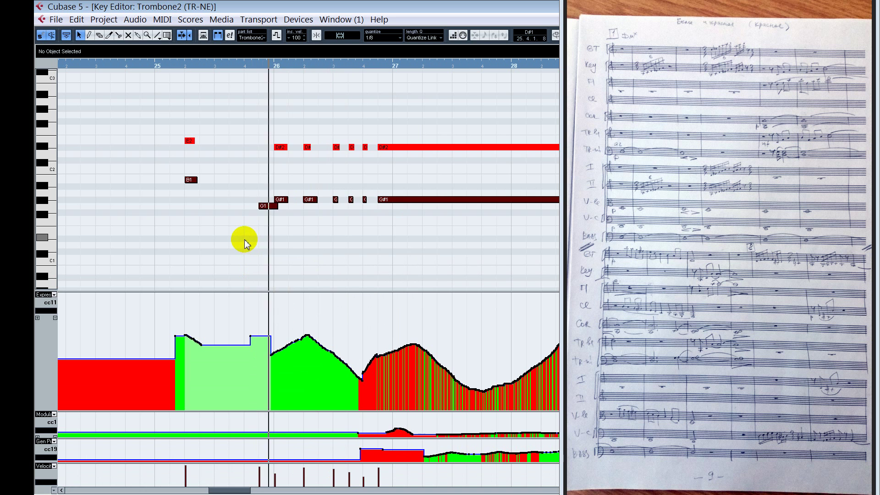
- Play bars 25 to 28 and examine the velocities and expression of the short and long trombone notes
click(264, 207)
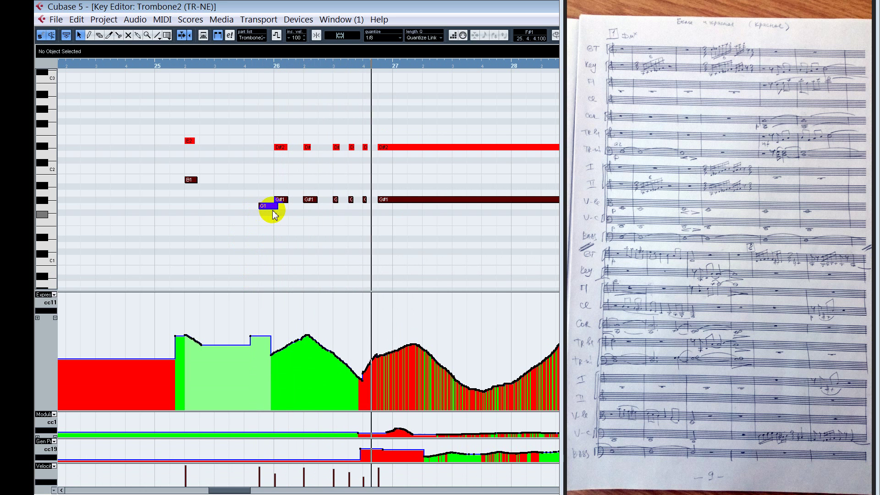
key(space)
click(310, 471)
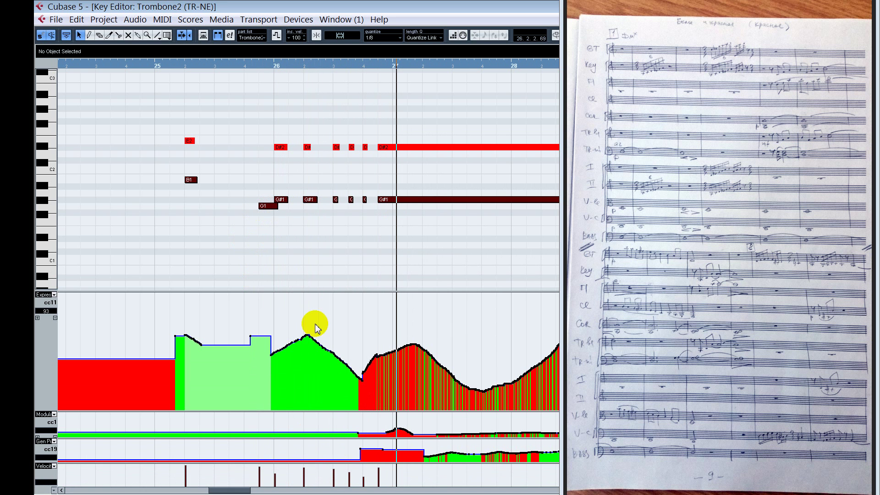
click(266, 243)
key(space)
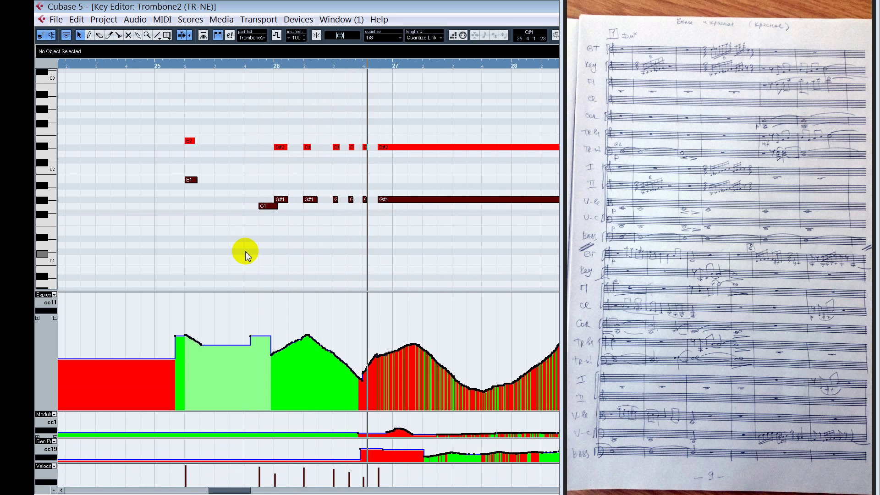
click(355, 411)
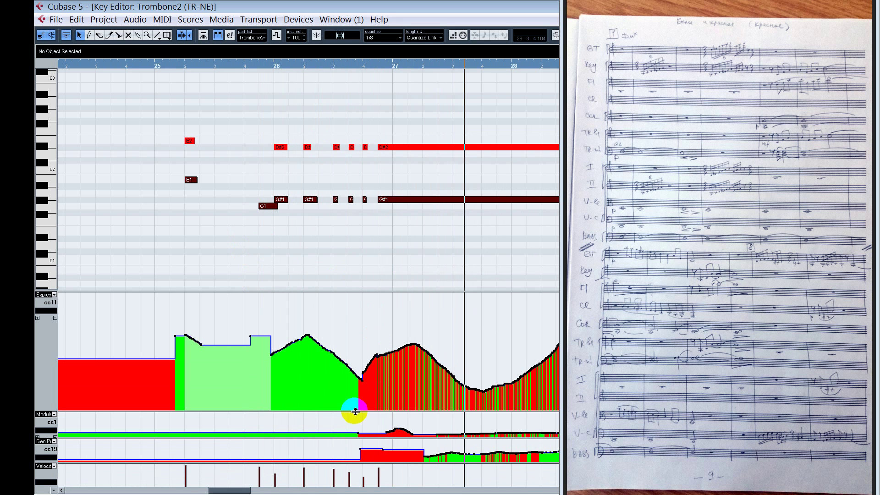
drag(240, 490, 245, 490)
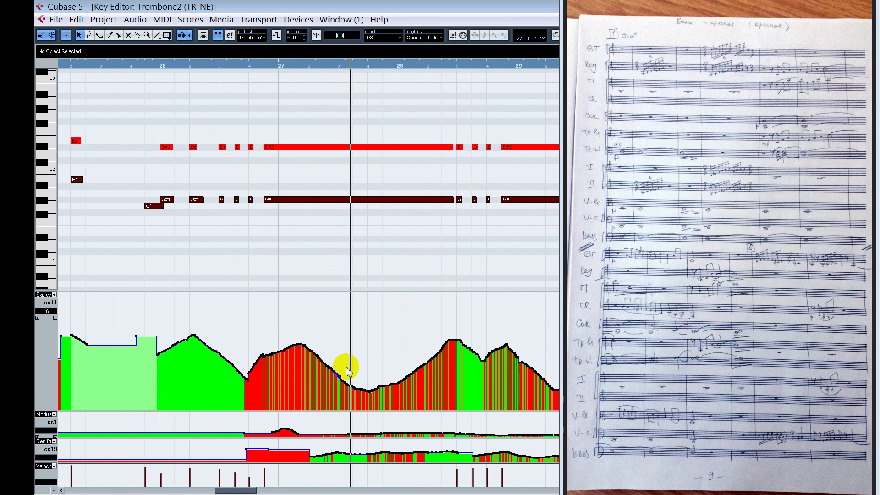
click(257, 220)
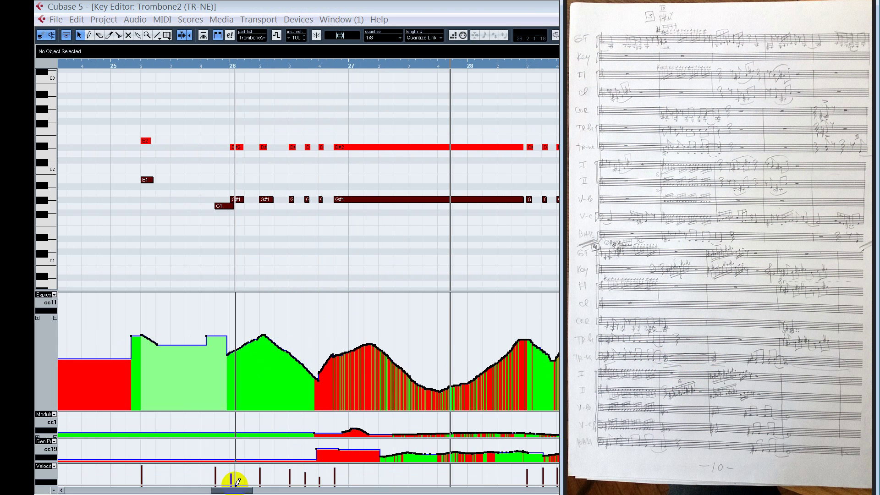
- Redraw Trombone2's CC11 expression under the long G#1 note starting before bar 27 as a fade from 95 and play it back
drag(241, 492, 240, 490)
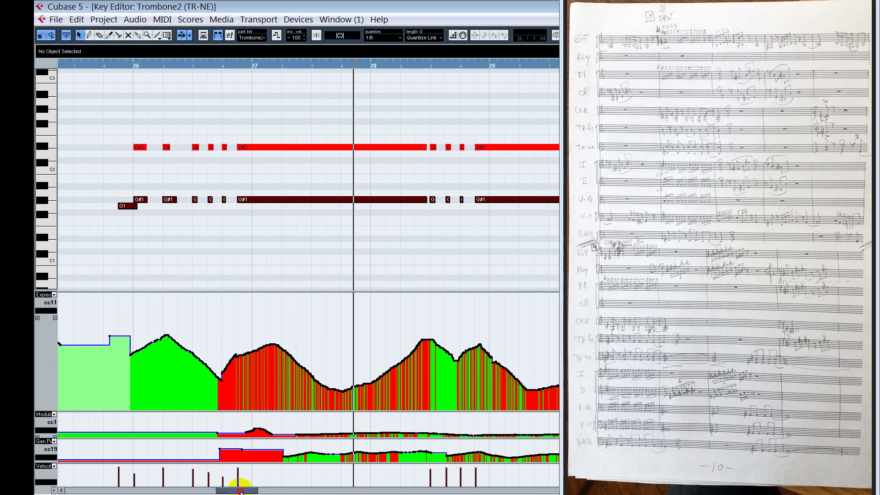
click(229, 212)
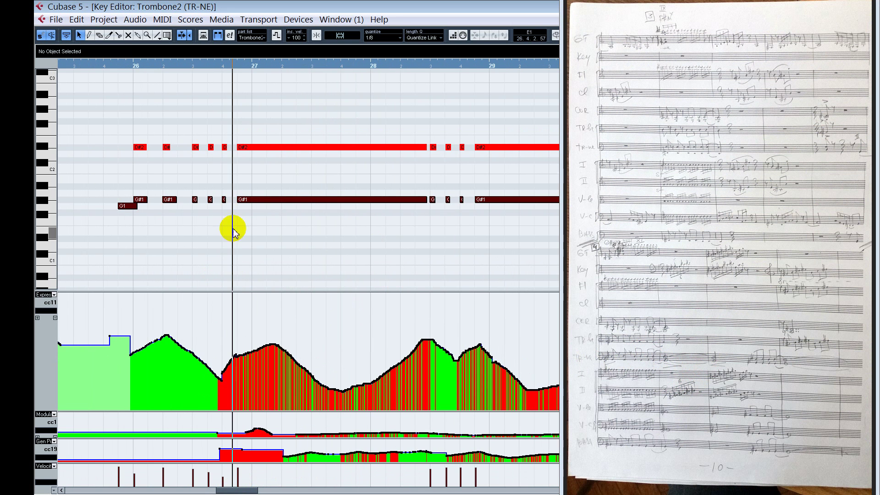
click(276, 258)
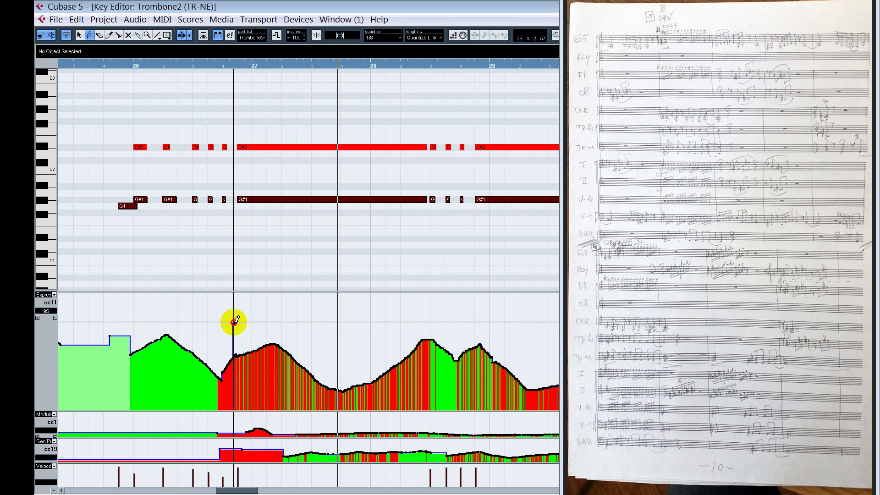
drag(233, 322, 331, 386)
key(space)
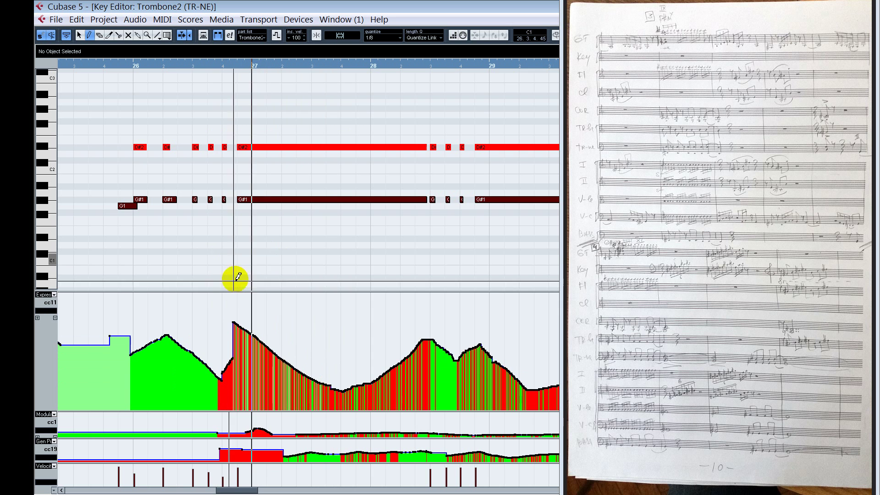
- Lower the opening of Trombone2's CC11 fade under the long G#1 note before bar 27 and play it back
mouse_move(230, 333)
mouse_down()
mouse_move(277, 353)
mouse_move(269, 354)
mouse_up()
alt+shift+click(224, 263)
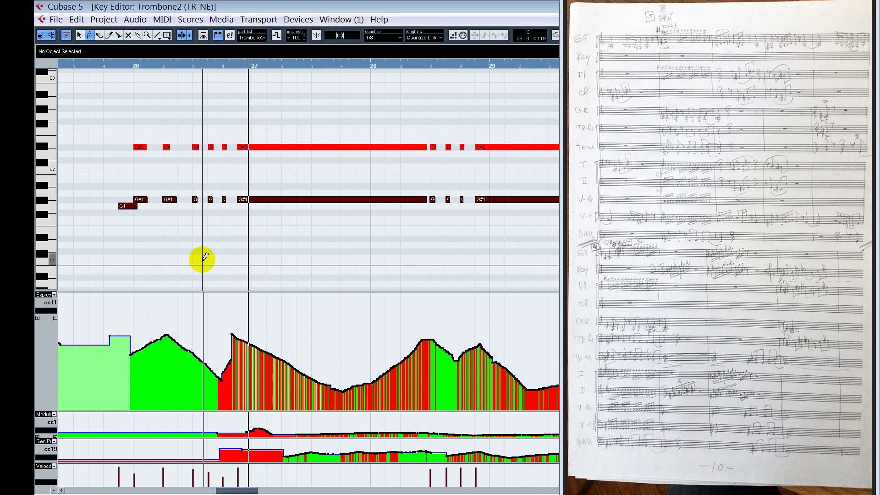
key(space)
key(space)
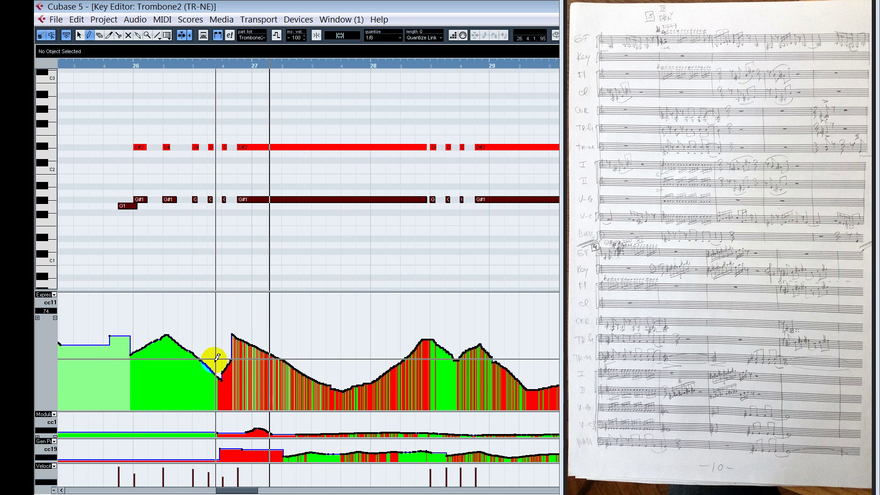
- Redraw Trombone2's CC11 rise late in bar 26 with a shallower dip and a flatter peak, and play it back
drag(210, 356, 229, 335)
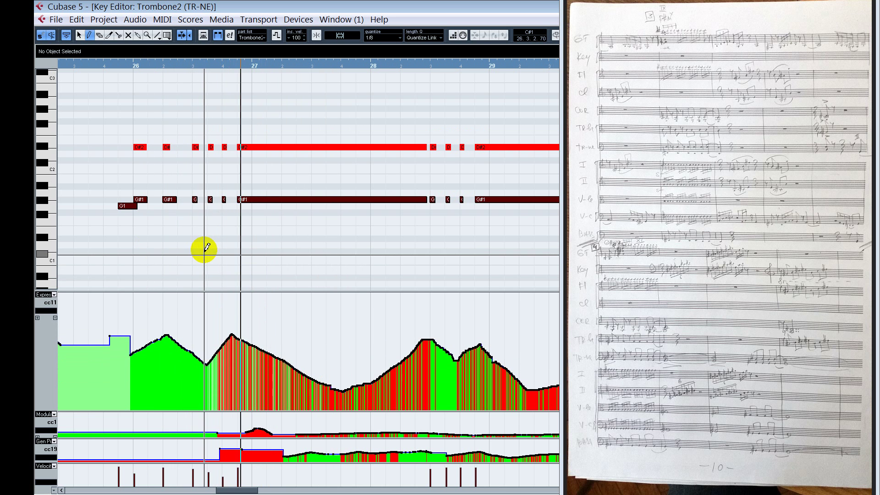
mouse_move(229, 351)
mouse_down()
mouse_move(228, 339)
mouse_move(253, 339)
mouse_up()
alt+shift+click(194, 274)
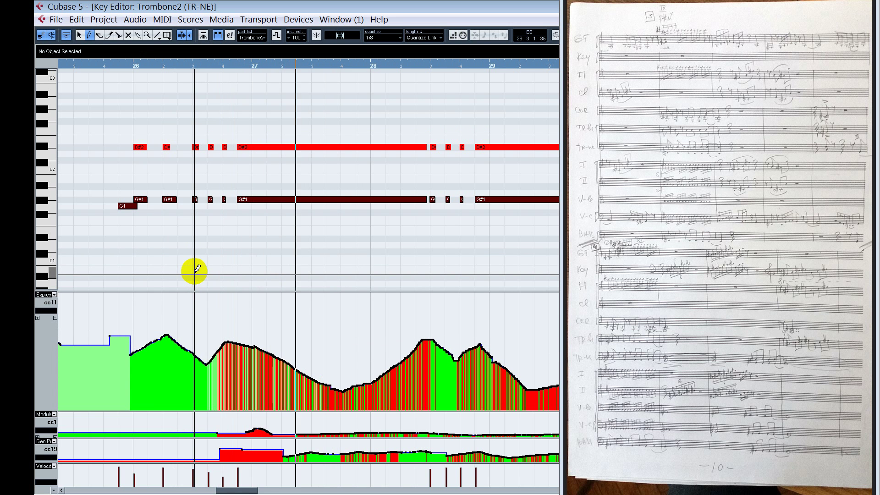
click(208, 258)
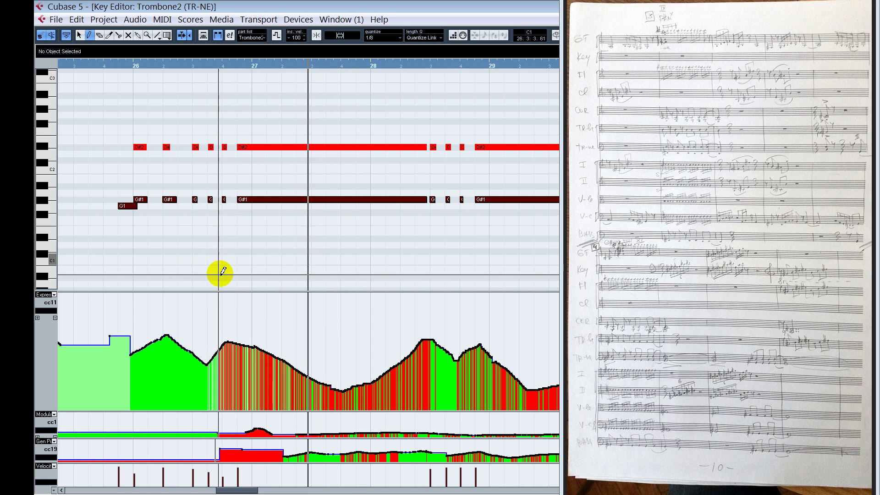
- Compare the expression curves of Trombone1's long D#2 and Trombone2's long G#1 in bar 27 and play them
key(1)
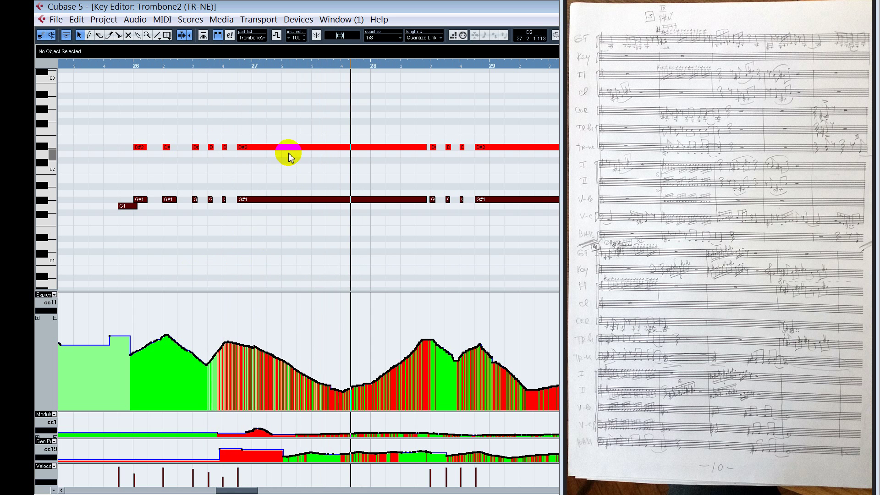
click(286, 149)
click(287, 149)
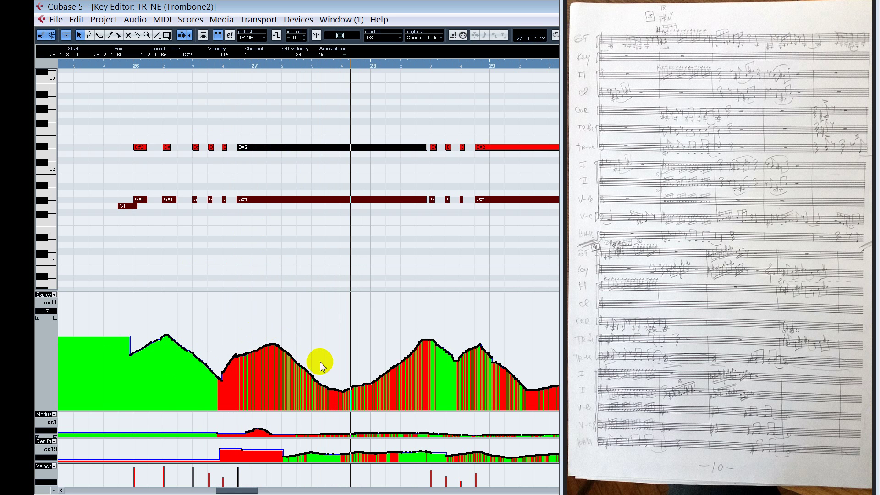
click(285, 201)
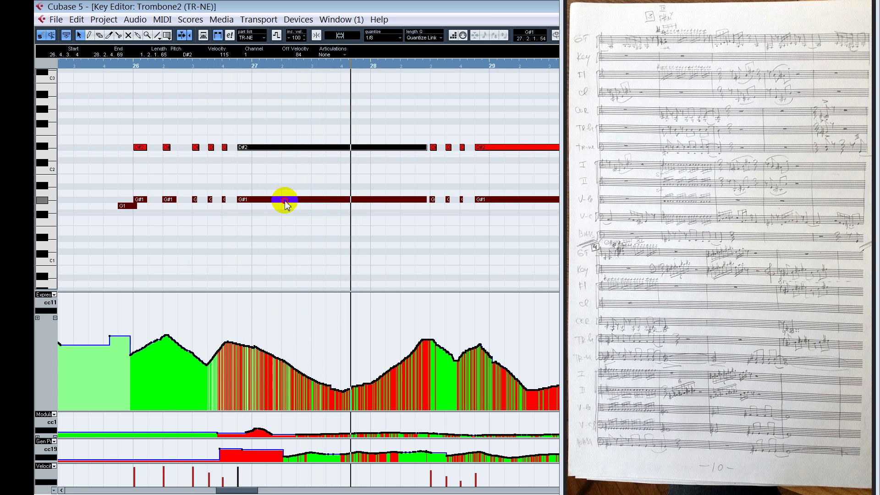
alt+shift+click(163, 257)
key(space)
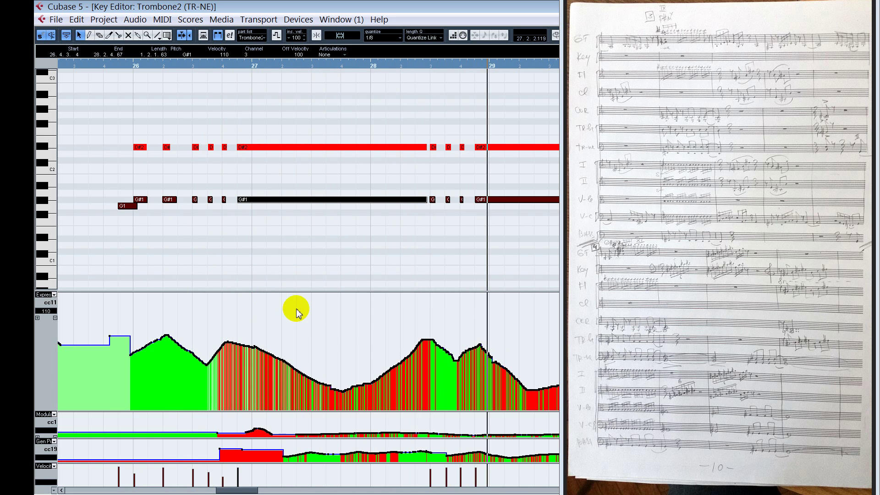
- Play bars 28 and 29 and examine the short notes and expression against the handwritten score
drag(252, 490, 261, 491)
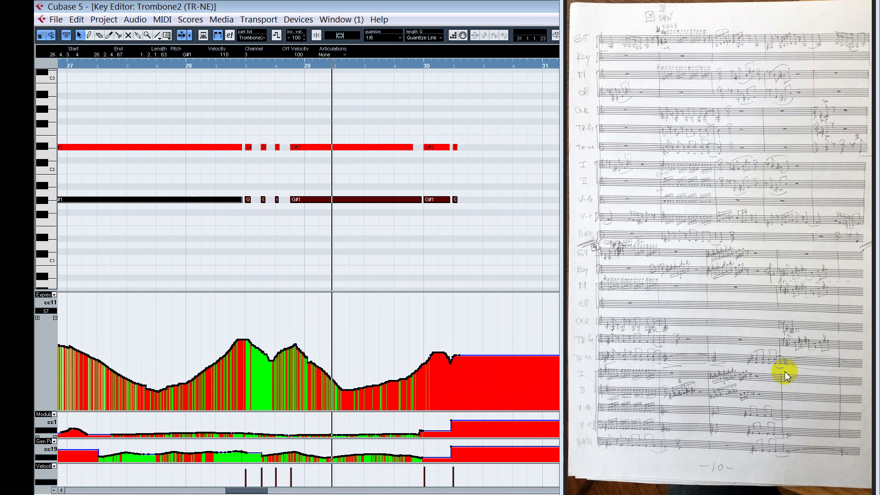
click(319, 268)
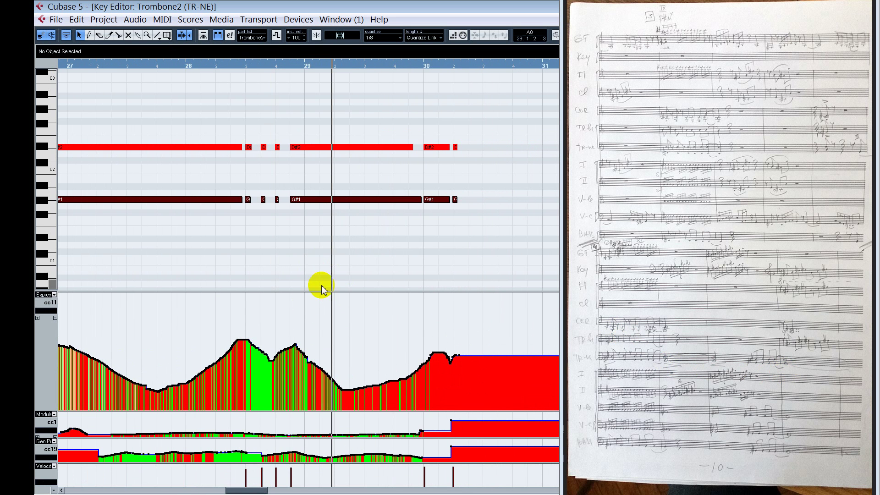
scroll(653, 395, down, 1)
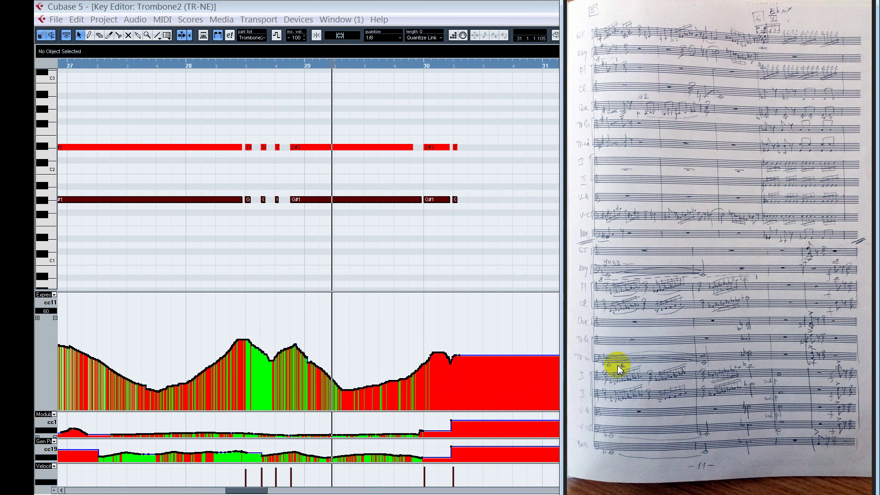
click(283, 245)
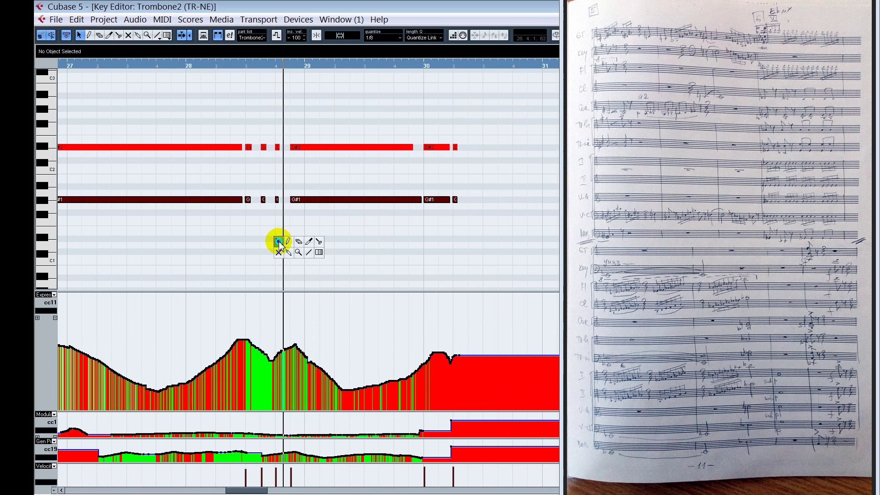
click(279, 242)
click(271, 242)
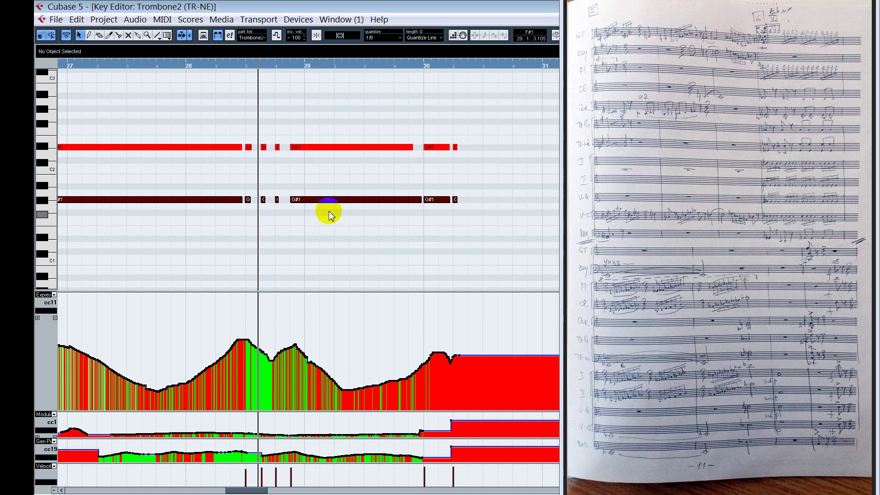
click(288, 219)
click(277, 237)
click(241, 243)
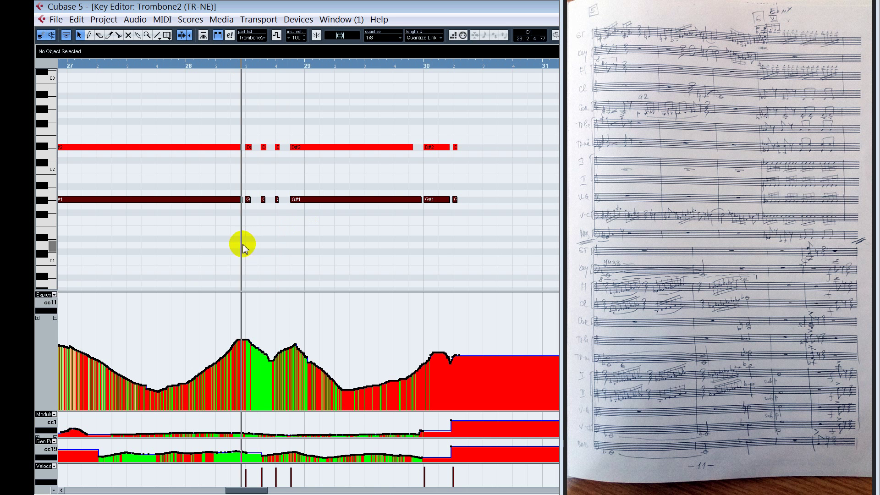
- Redraw Trombone2's CC11 expression from late bar 28 into bar 30 as a broad swell and fade, and play it back
click(271, 243)
click(317, 267)
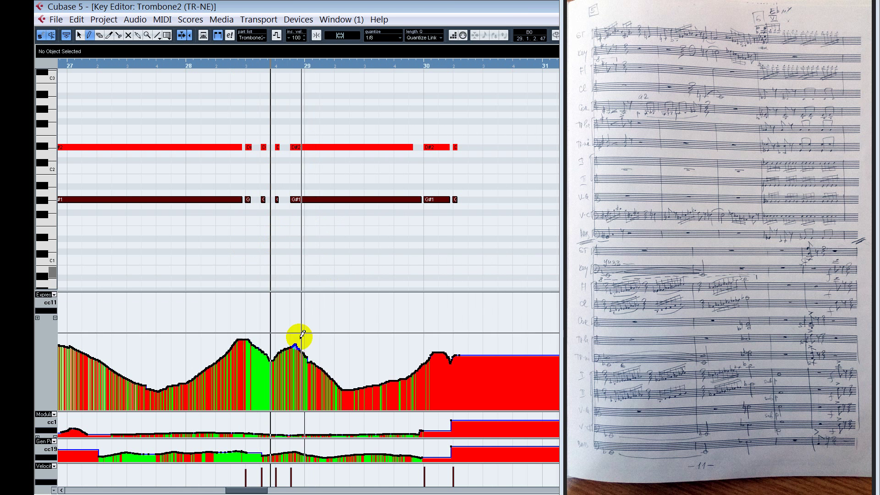
mouse_move(275, 359)
mouse_down()
mouse_move(354, 340)
mouse_move(428, 371)
mouse_move(436, 363)
mouse_move(460, 383)
mouse_up()
click(246, 68)
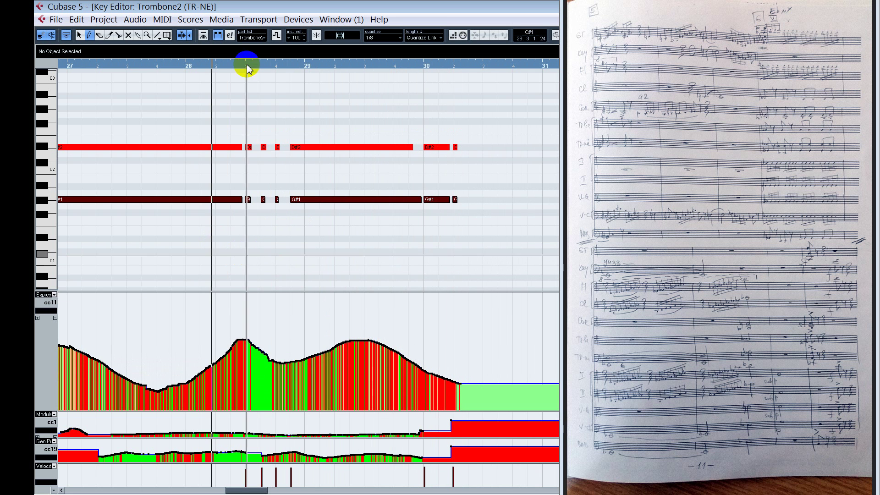
- Play the passage from bar 28 and try reshaping the CC11 peak in bar 29
key(space)
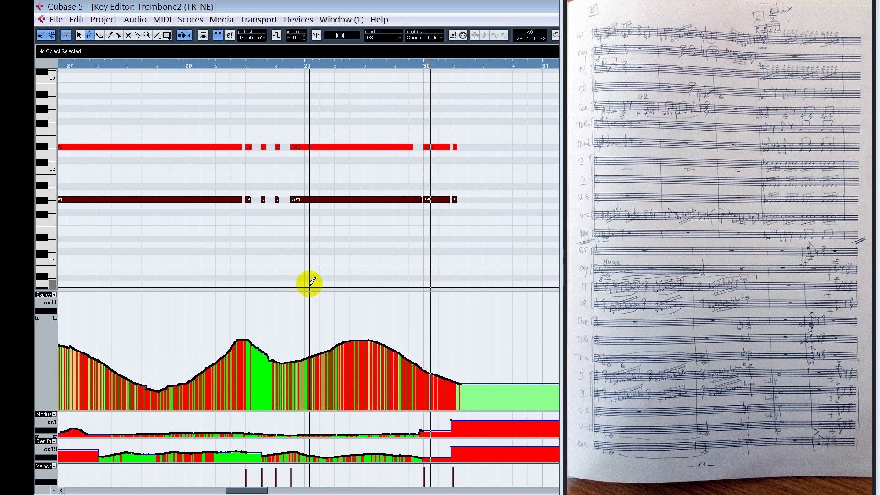
key(space)
click(366, 343)
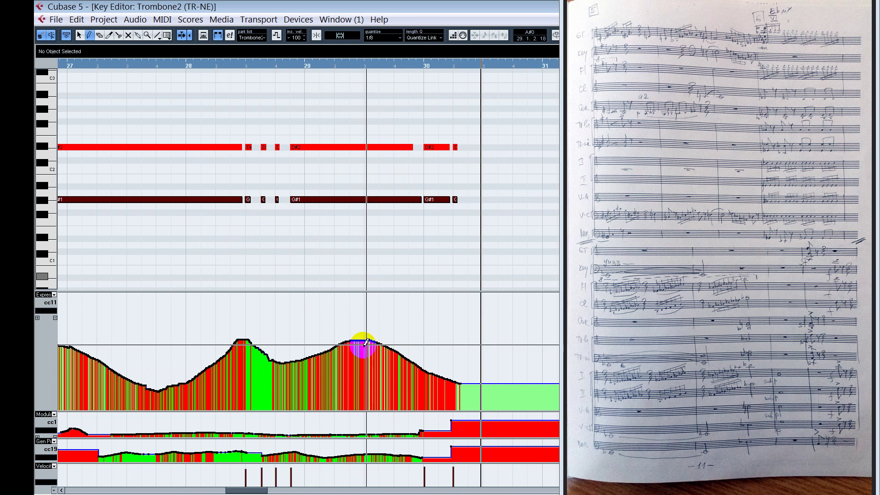
drag(367, 341, 357, 349)
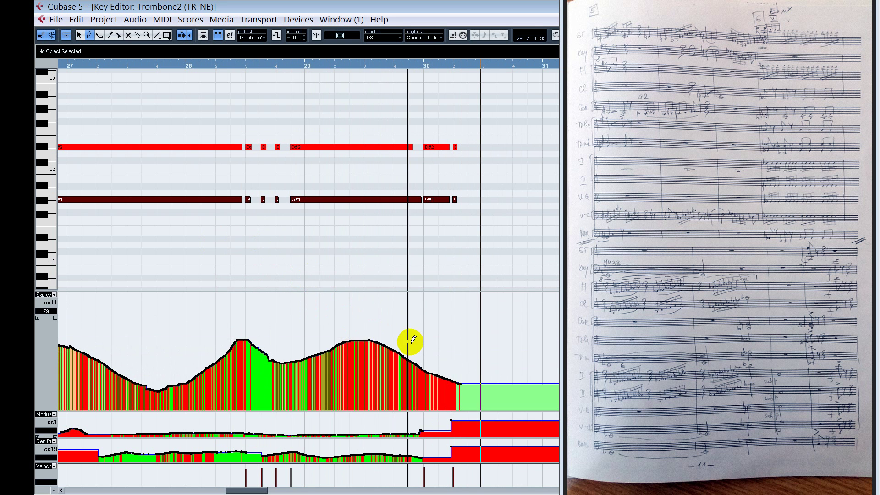
key(ctrl+z)
- Redraw Trombone2's CC11 from late bar 28 into bar 30 with a deeper dip, a small bar 29 swell and a closing rise; play it back
mouse_move(296, 353)
mouse_down()
mouse_move(273, 361)
mouse_move(292, 369)
mouse_move(270, 358)
mouse_move(311, 375)
mouse_up()
mouse_move(327, 368)
mouse_down()
mouse_move(356, 355)
mouse_move(410, 375)
mouse_up()
drag(281, 64, 245, 65)
key(1)
key(space)
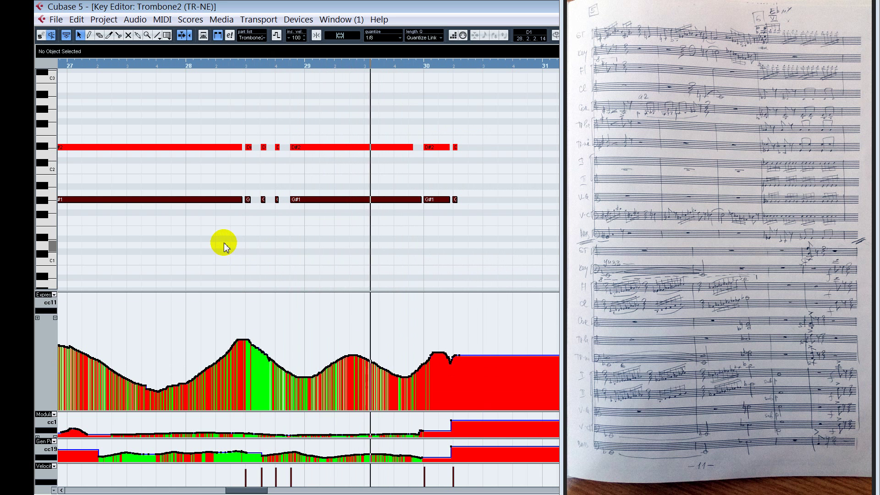
alt+shift+click(260, 233)
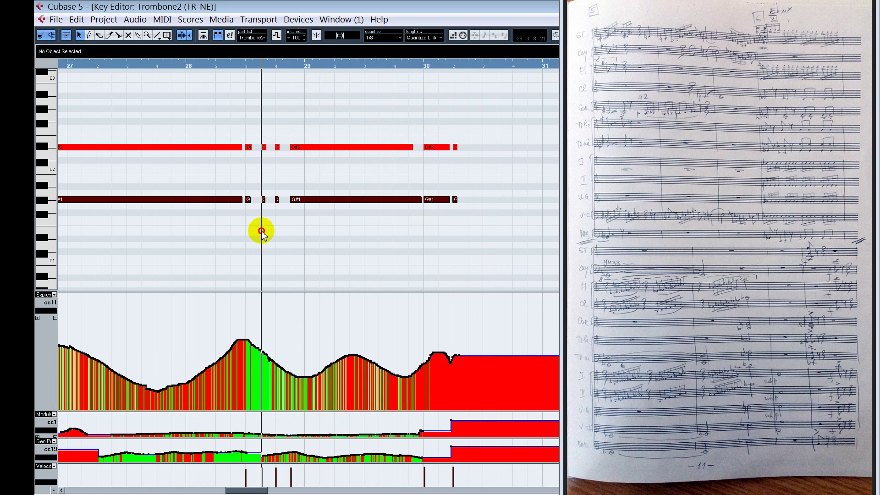
key(space)
key(s)
alt+shift+click(253, 235)
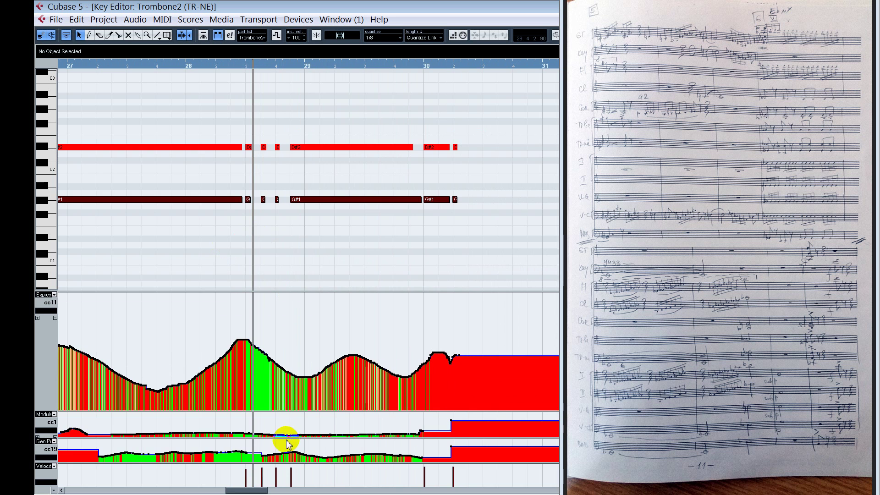
- Shorten Trombone2's F#1 at the start of bar 33 to a length of 0.0.0.102 and play the bar back
drag(256, 490, 280, 490)
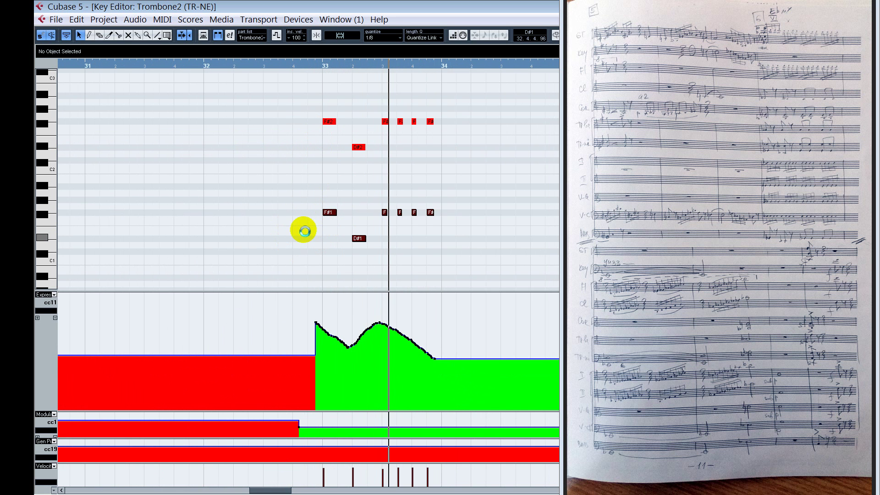
click(284, 236)
key(space)
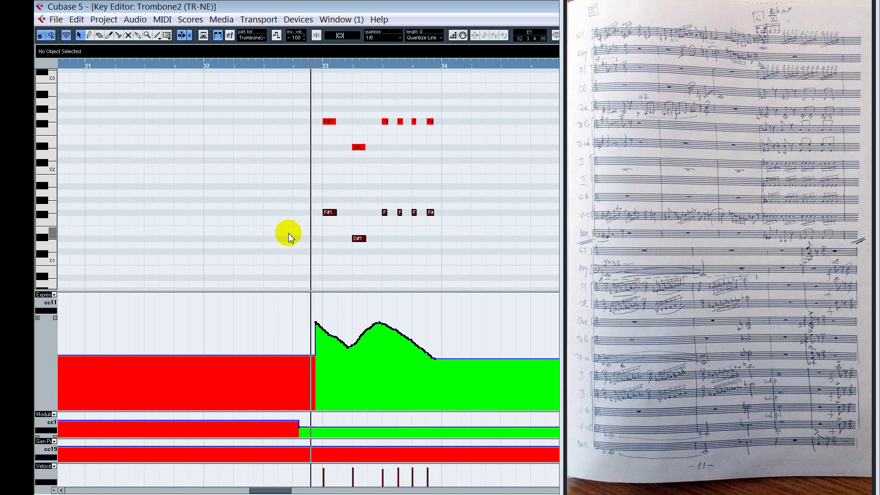
drag(335, 214, 329, 214)
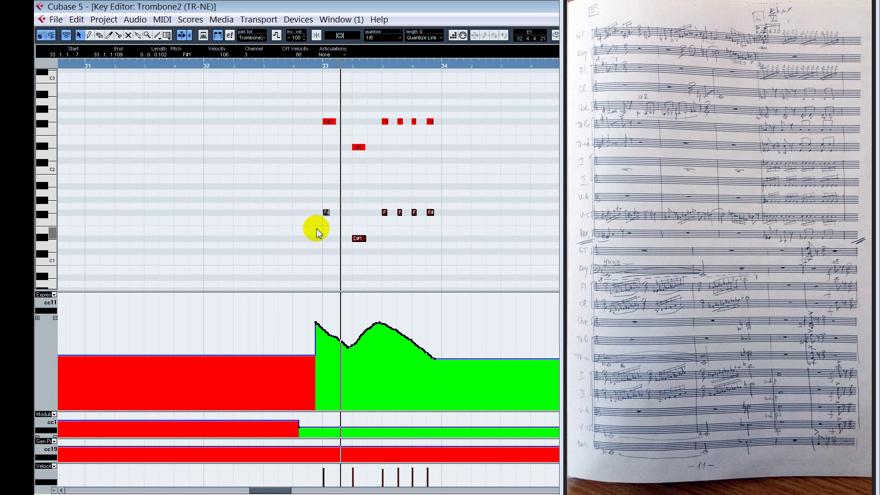
click(277, 249)
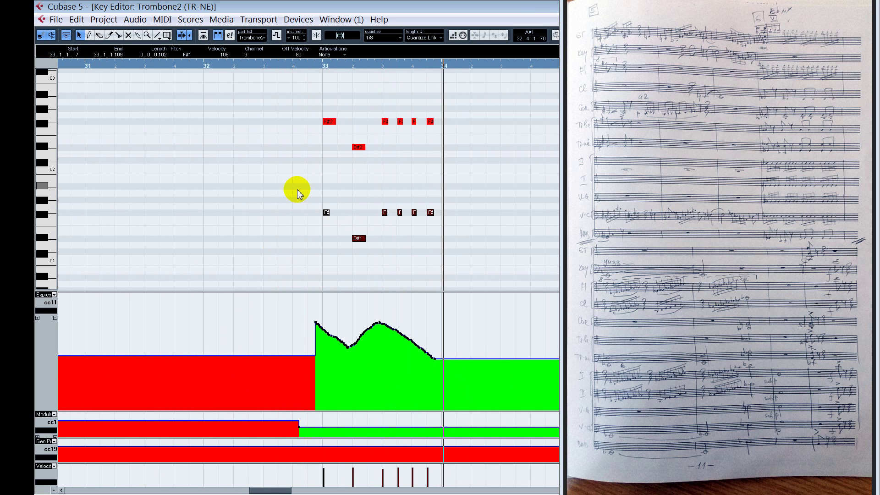
key(space)
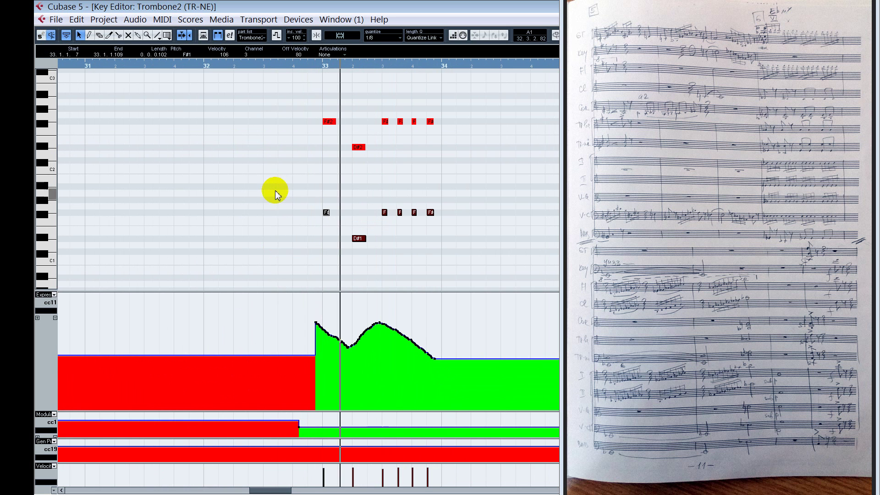
key(space)
key(space)
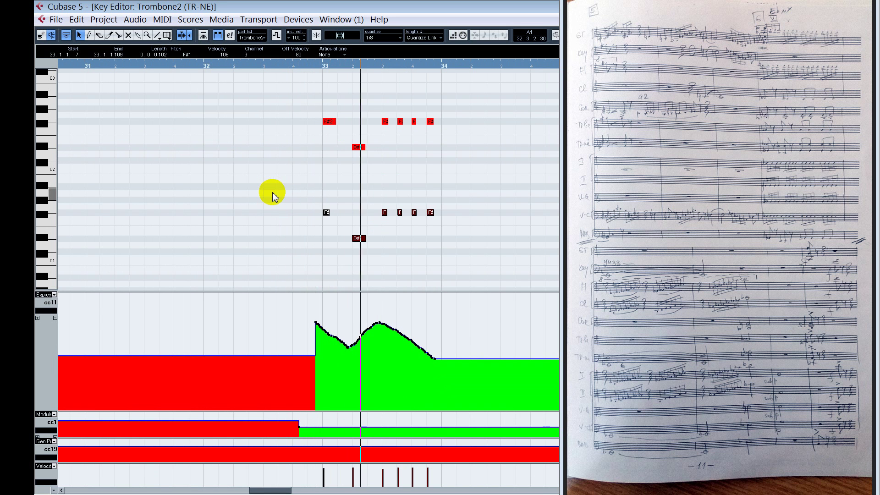
click(272, 193)
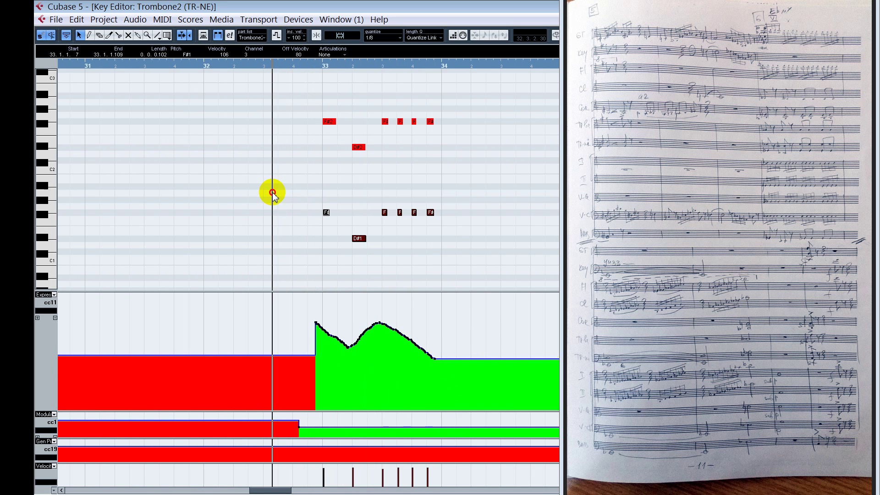
key(space)
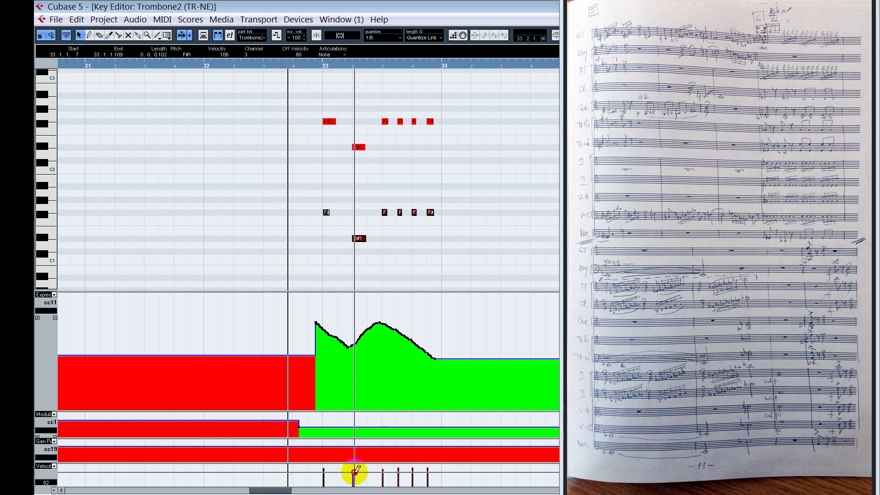
- Vary Trombone2's velocities in bar 33 by lowering the D#1 and middle repeated F#1 notes and raising the last one, and play it back
mouse_move(357, 469)
mouse_down()
mouse_move(402, 472)
mouse_move(386, 465)
mouse_move(412, 475)
mouse_up()
key(space)
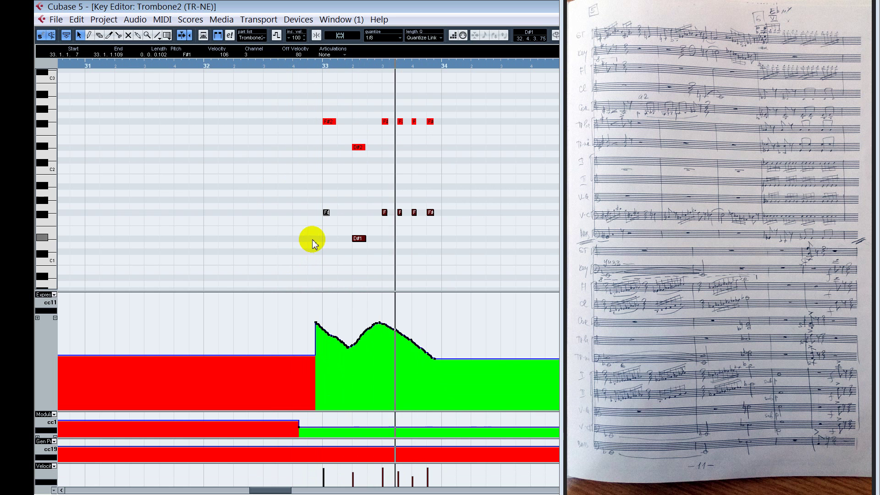
key(space)
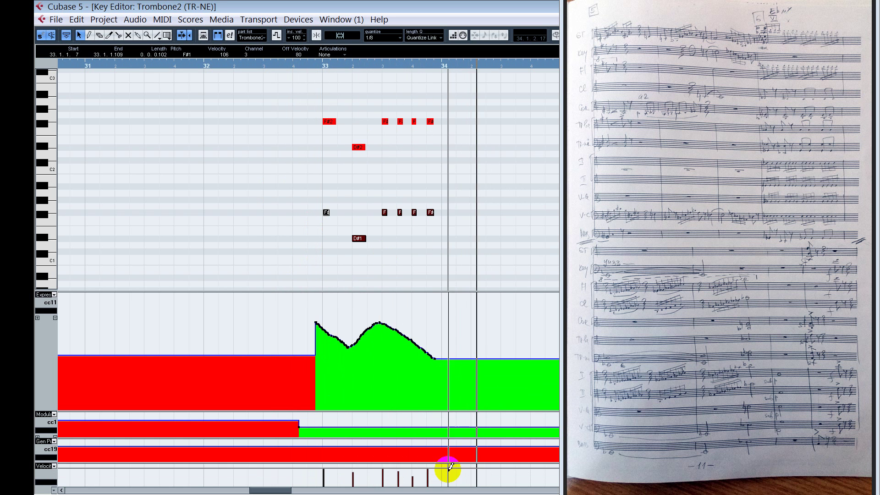
click(430, 464)
key(space)
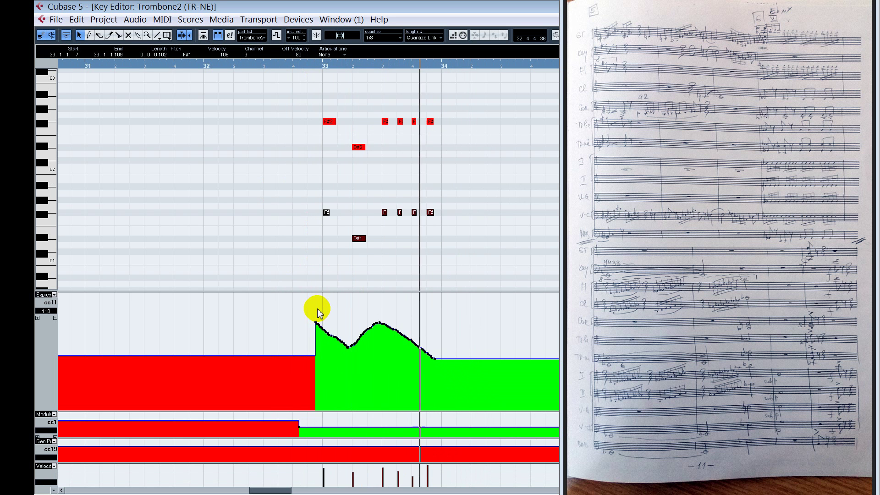
key(space)
key(s)
alt+shift+click(299, 264)
key(space)
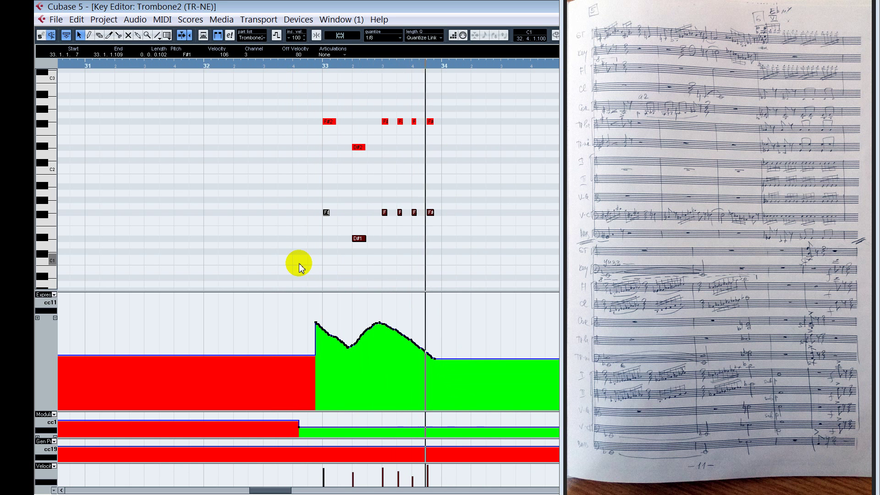
key(space)
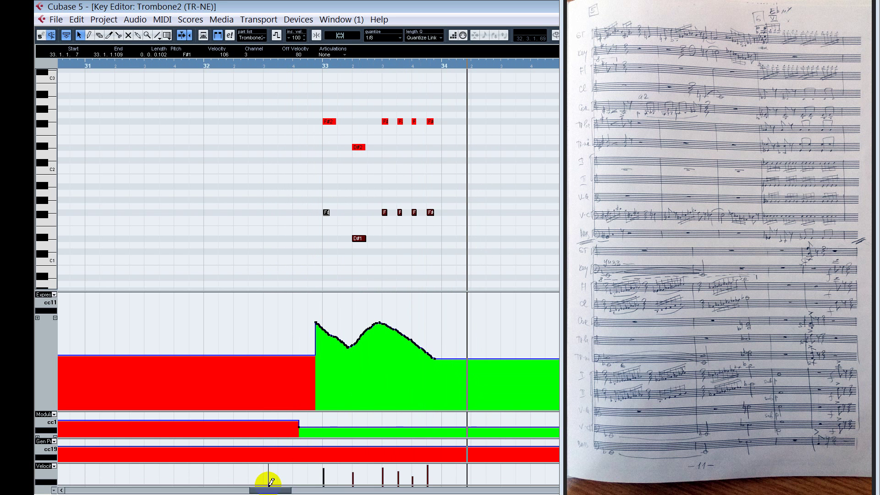
- Play Trombone2's long D#2 in bar 35, set its velocity to 80 and play on towards bar 37
click(263, 464)
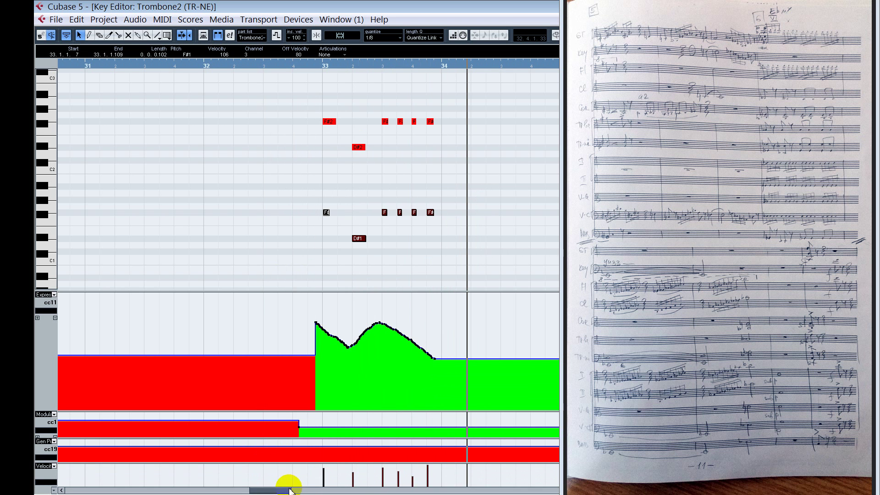
drag(289, 490, 307, 490)
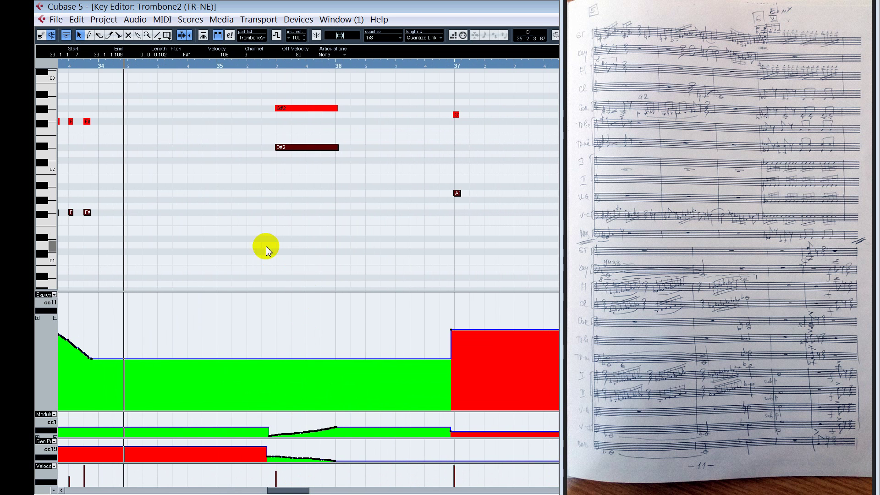
alt+shift+click(267, 224)
key(s)
key(space)
alt+shift+click(253, 218)
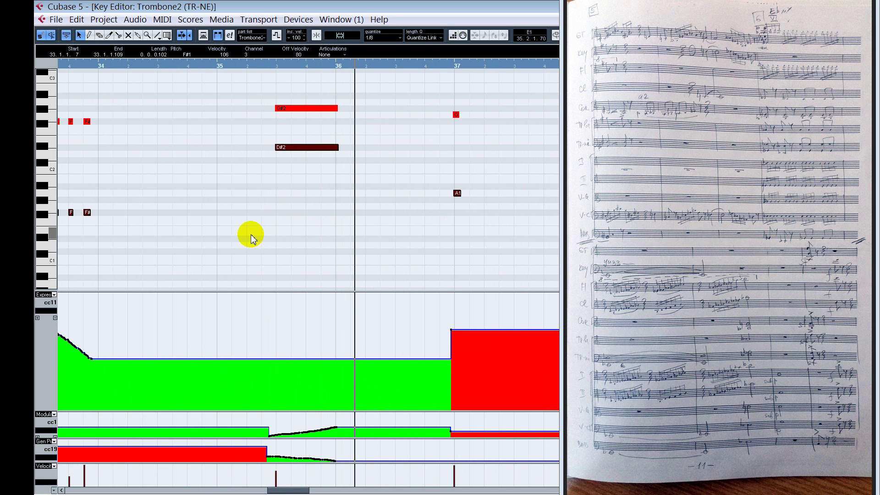
click(251, 239)
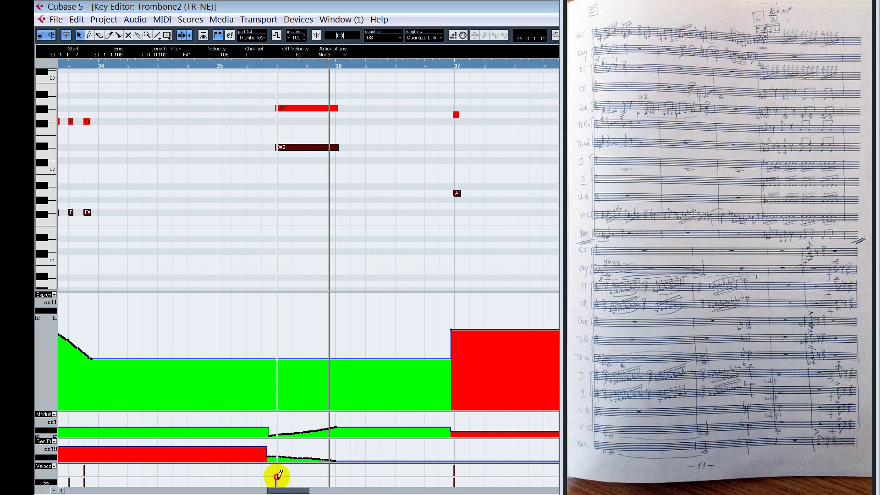
click(296, 148)
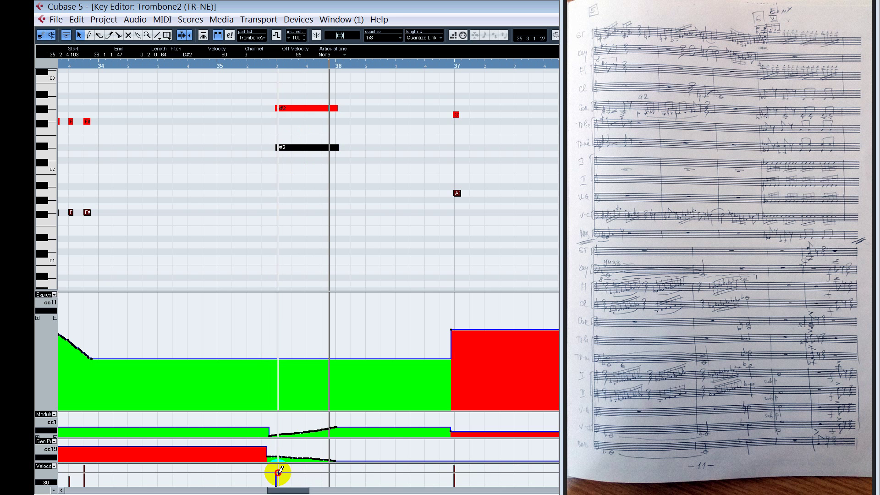
click(426, 209)
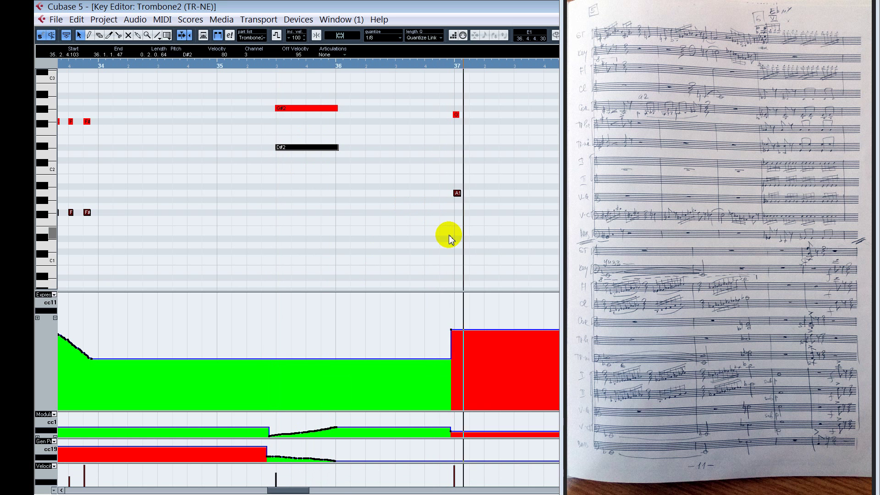
- Examine the repeating note pattern in bars 41 to 43 against the next page of the handwritten score
drag(295, 490, 334, 489)
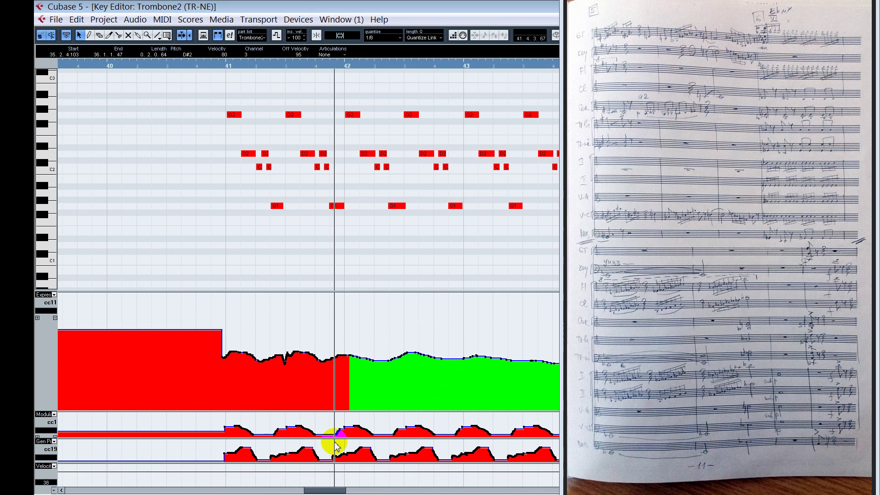
click(206, 200)
scroll(232, 208, down, 3)
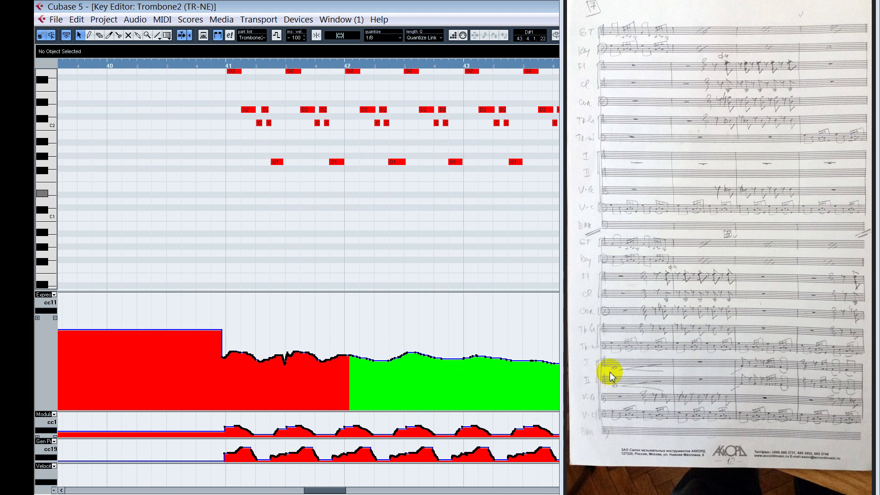
scroll(201, 184, up, 3)
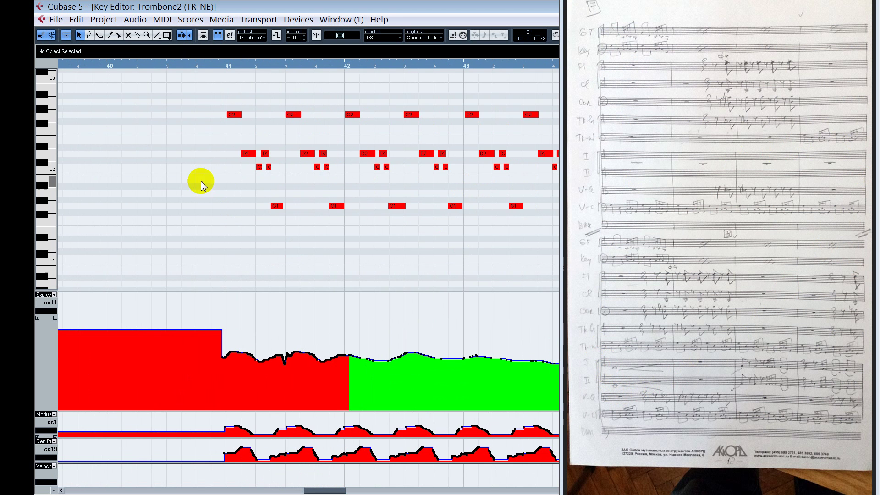
scroll(224, 195, down, 3)
scroll(225, 193, up, 3)
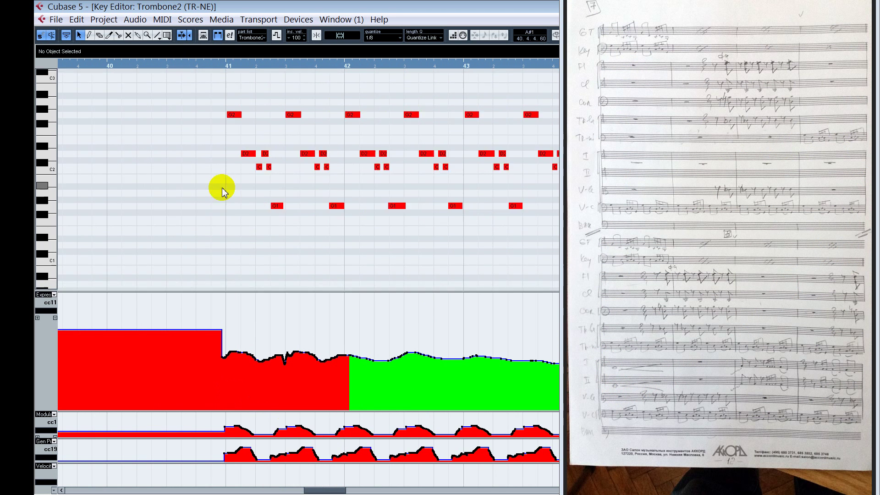
scroll(227, 191, down, 1)
scroll(229, 190, up, 1)
- Find Trombone2's next passage, starting at bar 52, and play it from the end of bar 51
drag(307, 490, 359, 491)
drag(271, 212, 345, 260)
click(472, 172)
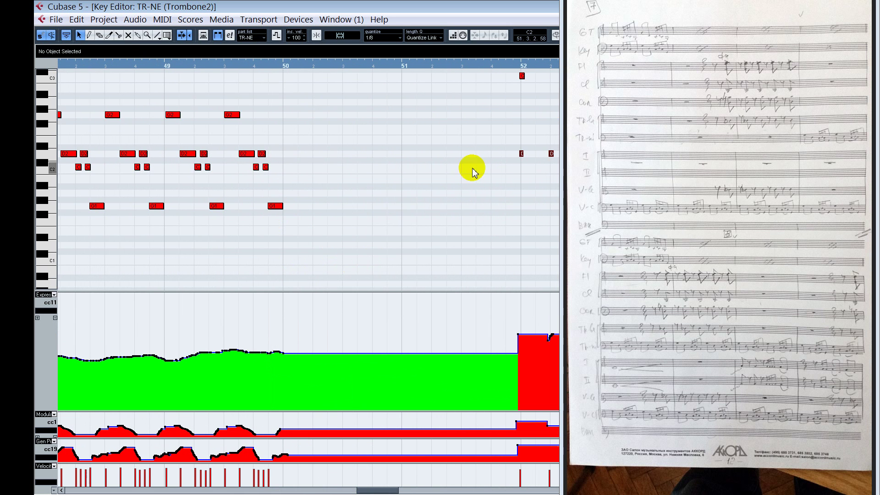
click(487, 186)
scroll(517, 196, up, 2)
scroll(517, 198, down, 1)
key(g)
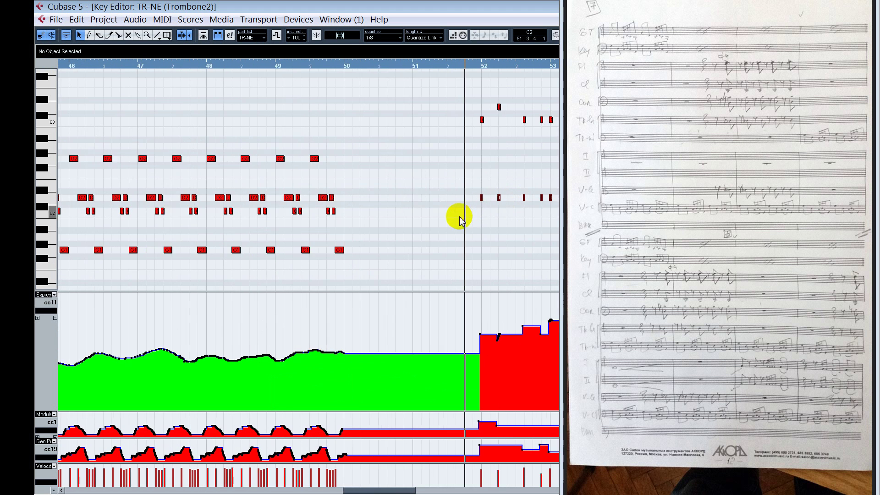
drag(361, 489, 384, 490)
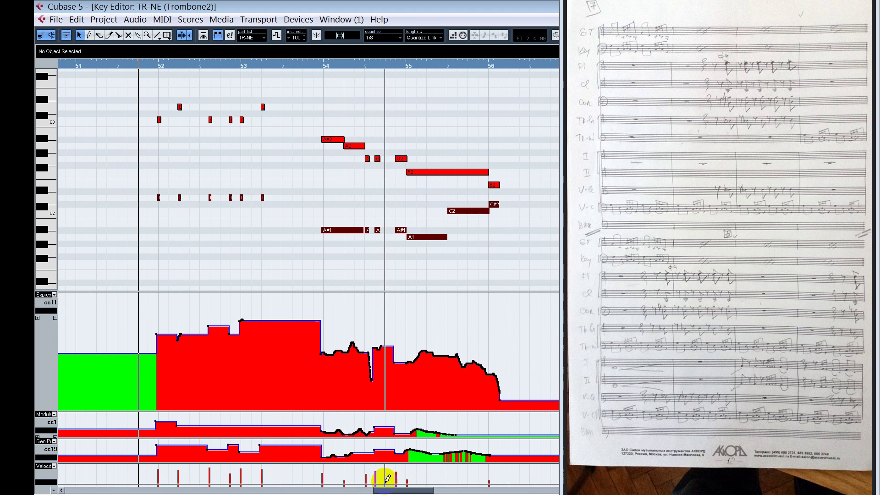
click(142, 216)
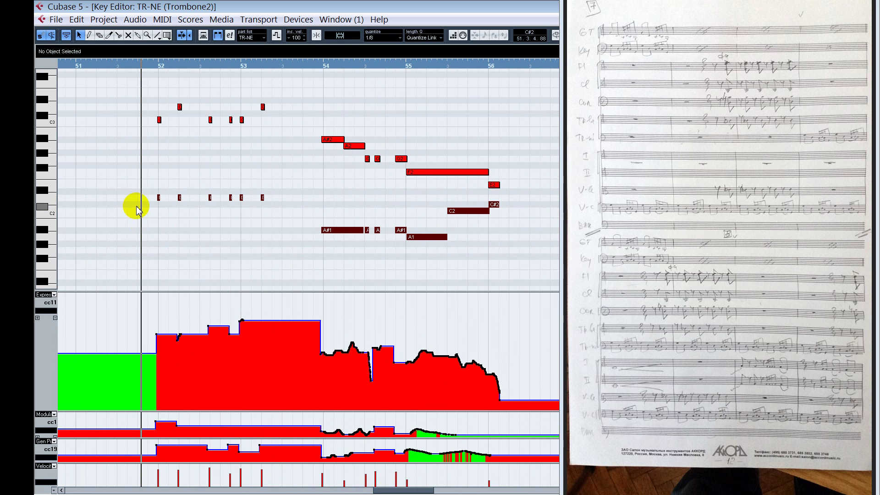
key(space)
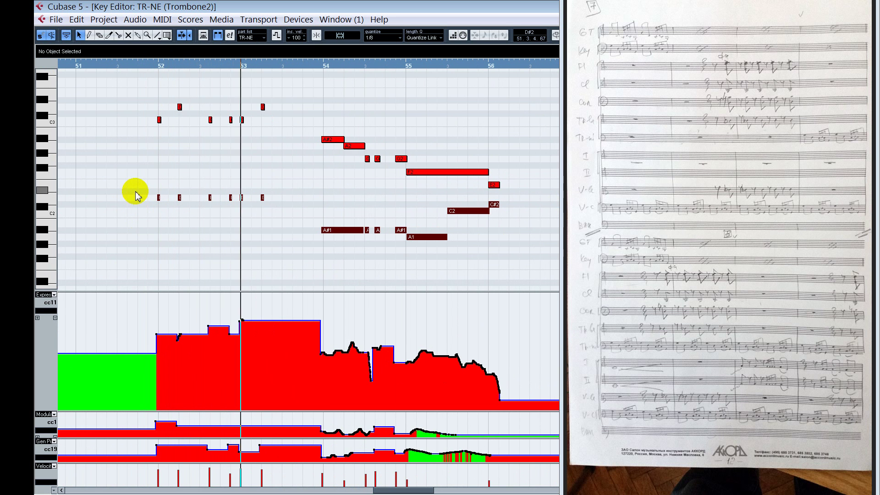
- Mute the upper C3 and D3 notes in bars 52 and 53 and play Trombone2's D2 notes alone
right_click(137, 173)
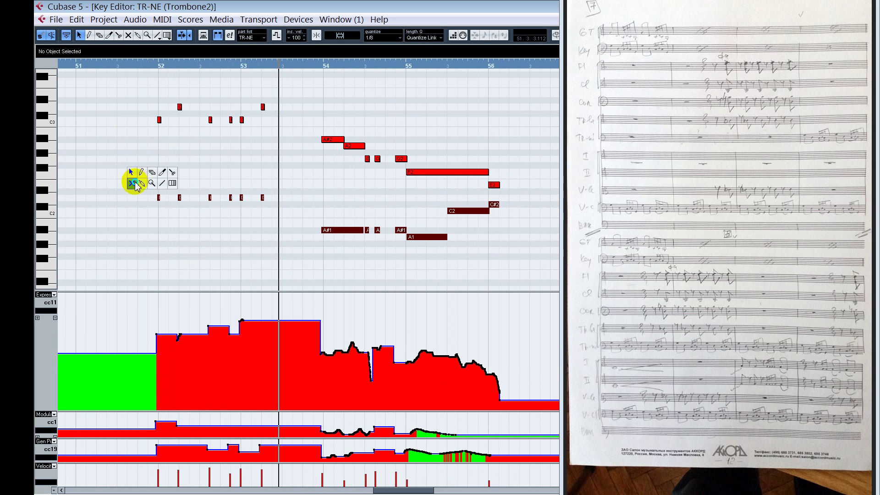
click(135, 184)
drag(124, 77, 271, 141)
key(1)
click(130, 154)
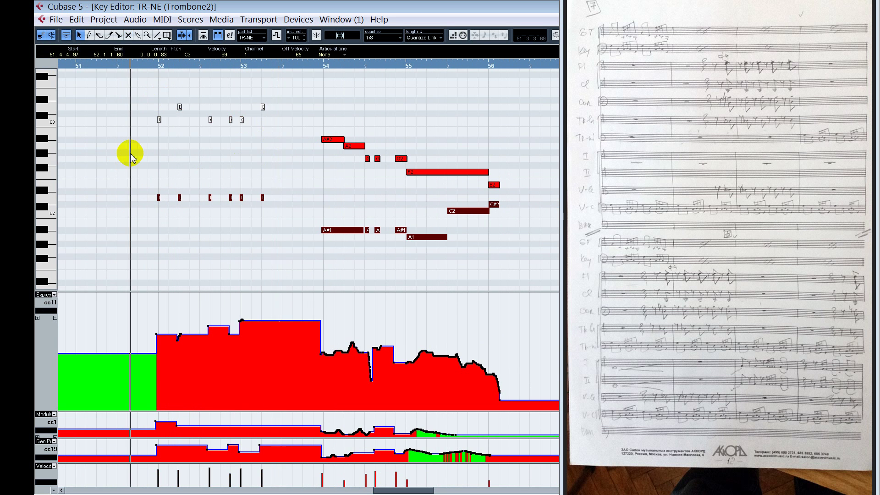
key(space)
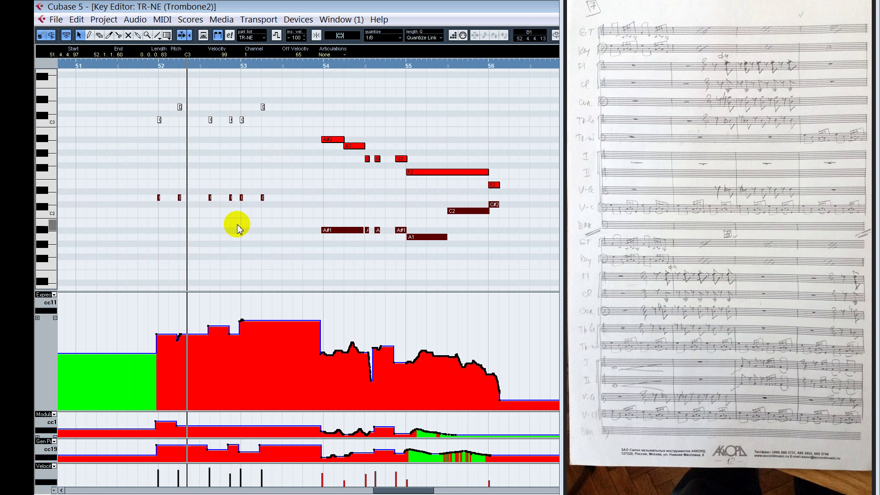
- Try lengthening Trombone2's first D2 at bar 52 to 0.0.1.5 and play it back
key(h)
key(h)
key(h)
click(406, 198)
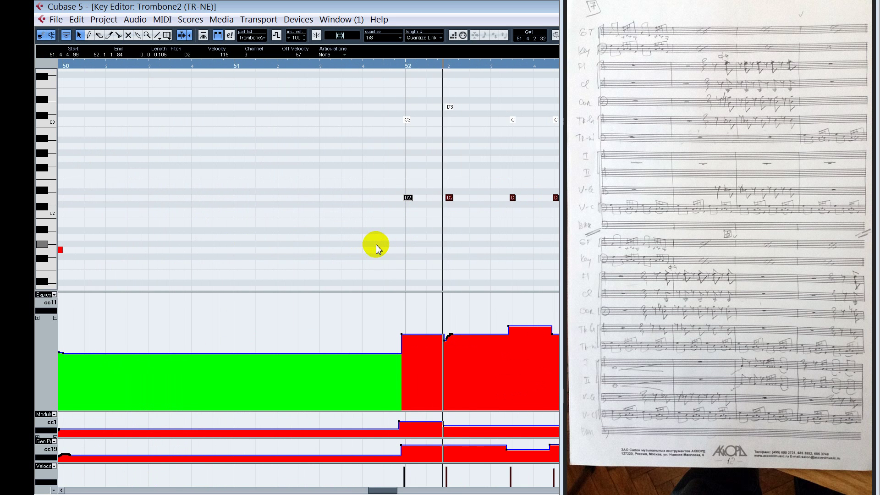
drag(412, 197, 414, 199)
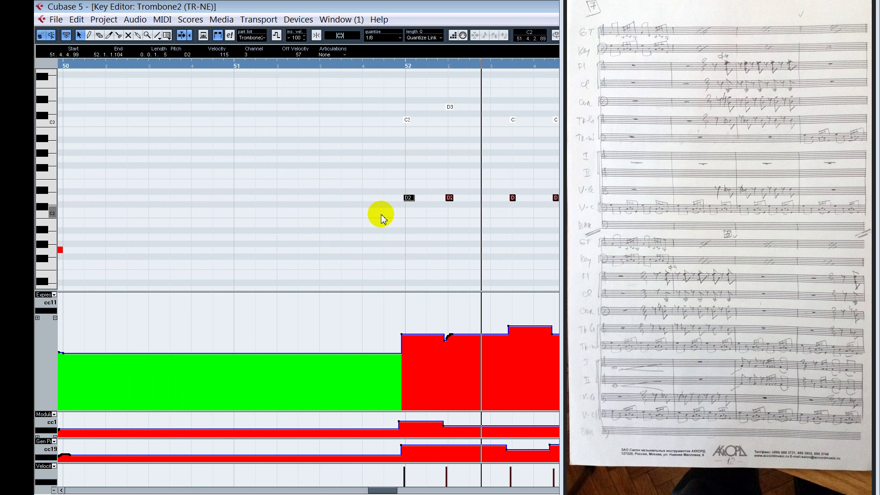
click(351, 215)
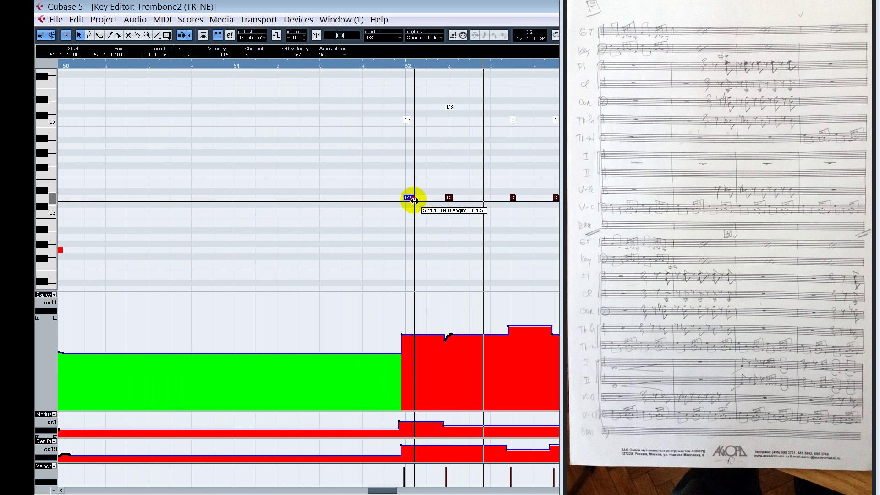
- Raise the first D2 at bar 52 to velocity 127, shorten it to 0.0.0.74 and play the passage back
drag(414, 200, 411, 200)
drag(405, 467, 406, 462)
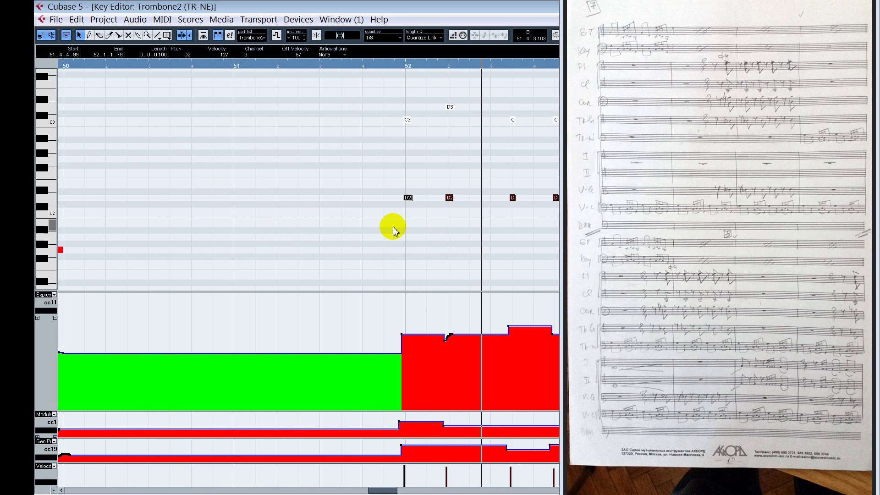
drag(413, 201, 408, 197)
click(349, 242)
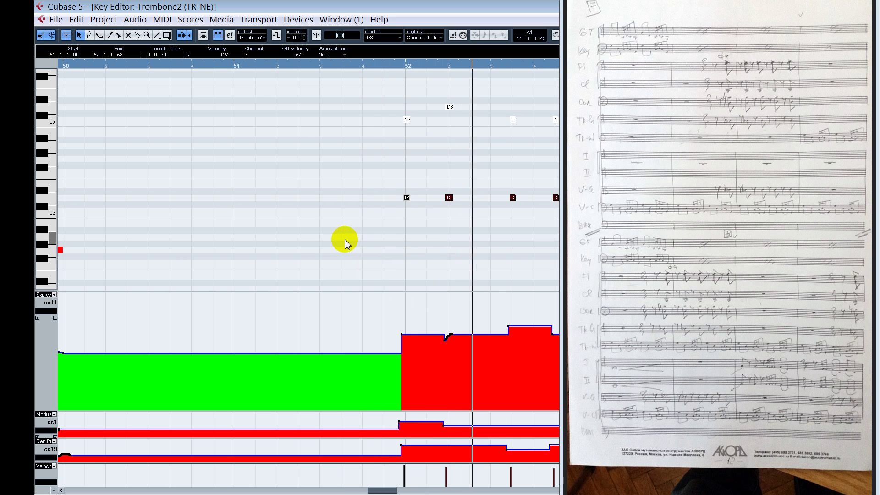
click(337, 235)
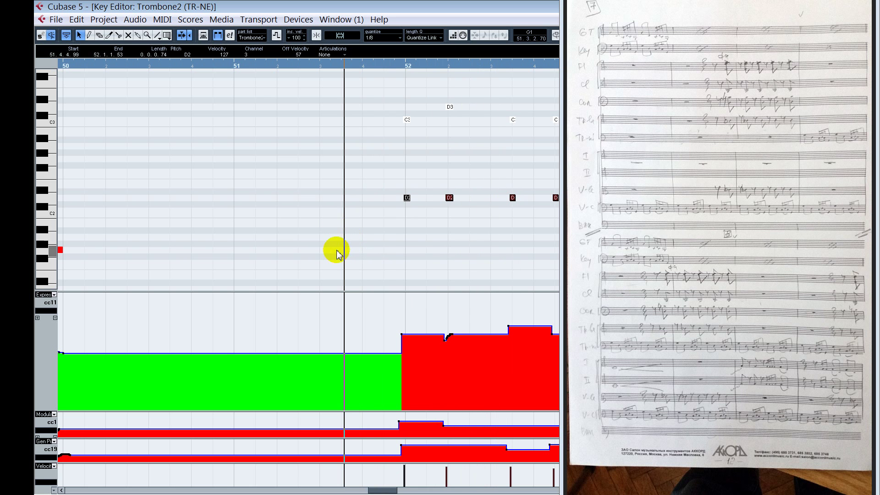
drag(380, 490, 386, 490)
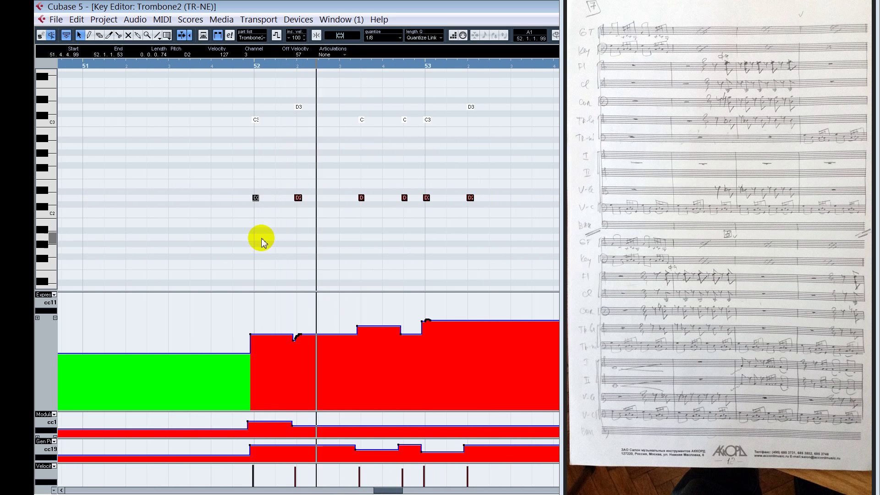
click(229, 217)
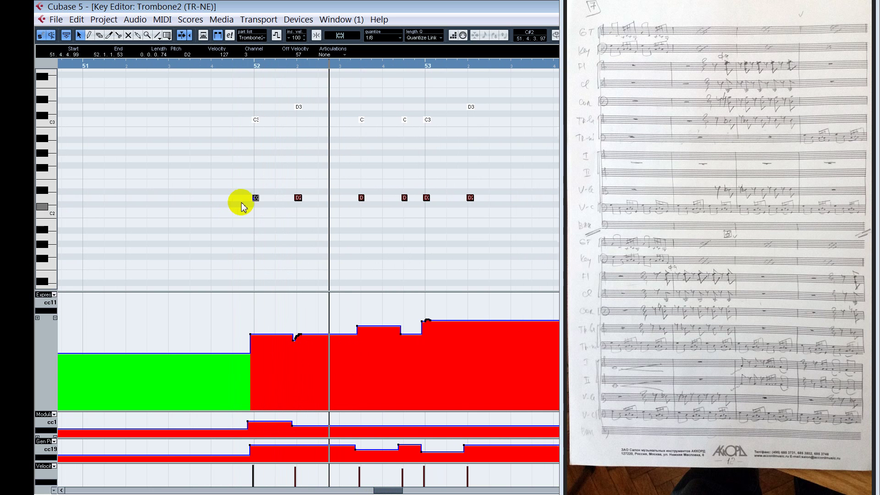
click(220, 233)
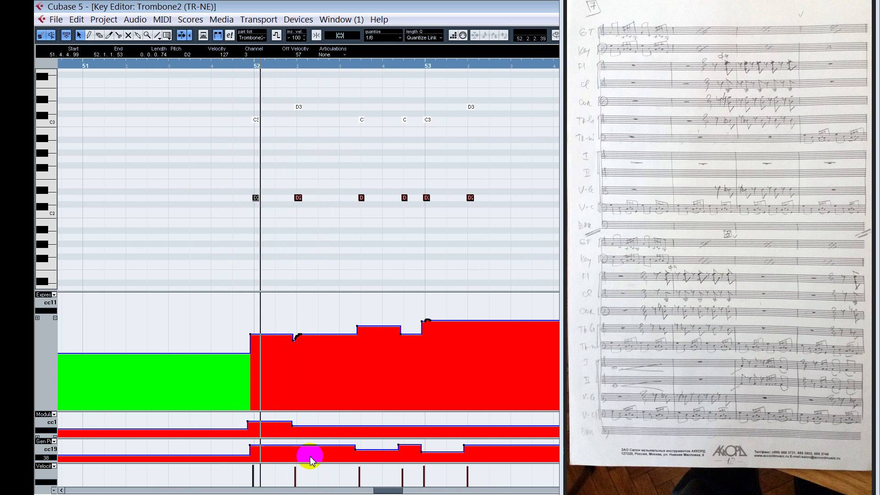
click(237, 289)
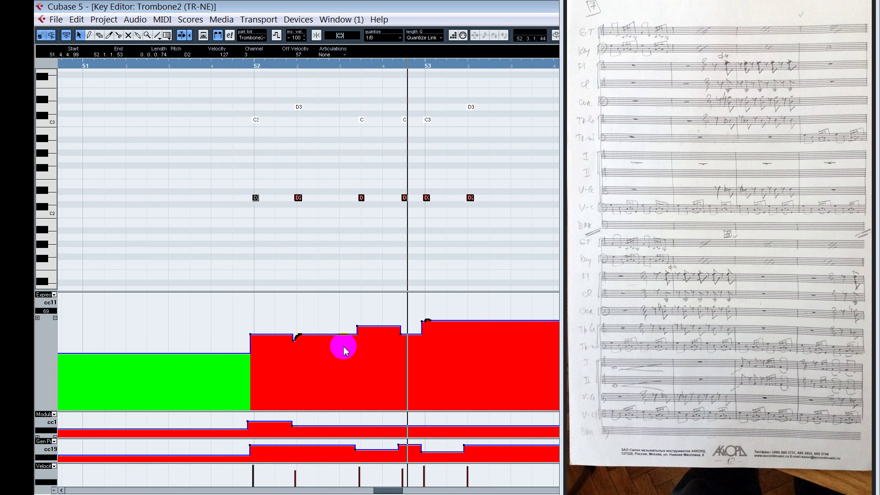
- Lower the velocity of bar 52's fourth D2 to 82 and play the passage back
key(space)
mouse_move(372, 463)
mouse_down()
mouse_move(403, 461)
mouse_move(405, 469)
mouse_up()
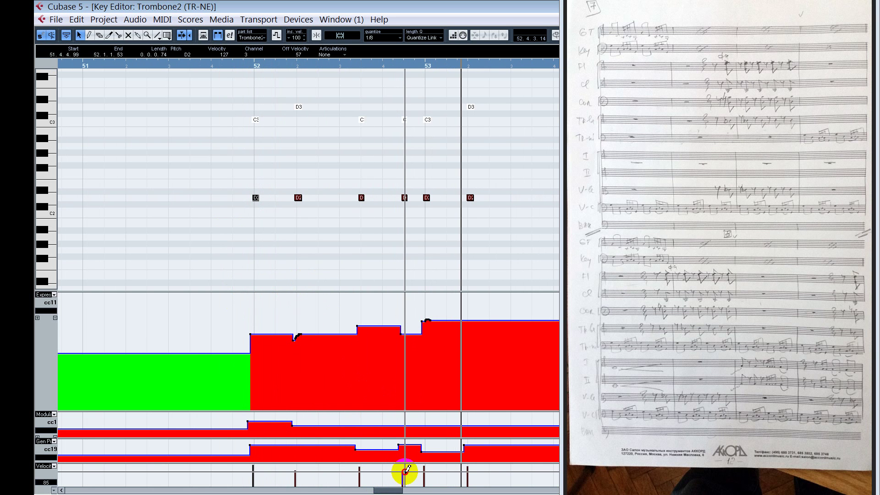
click(350, 247)
key(space)
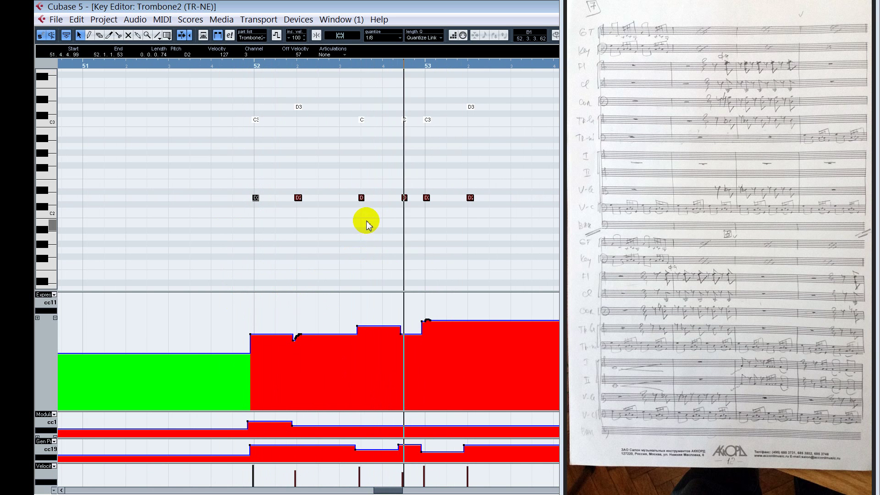
- Lengthen bar 52's fourth D2 to 0.0.0.108 and the last D2 in bar 53 to 0.0.1.20, playing the results back
click(405, 198)
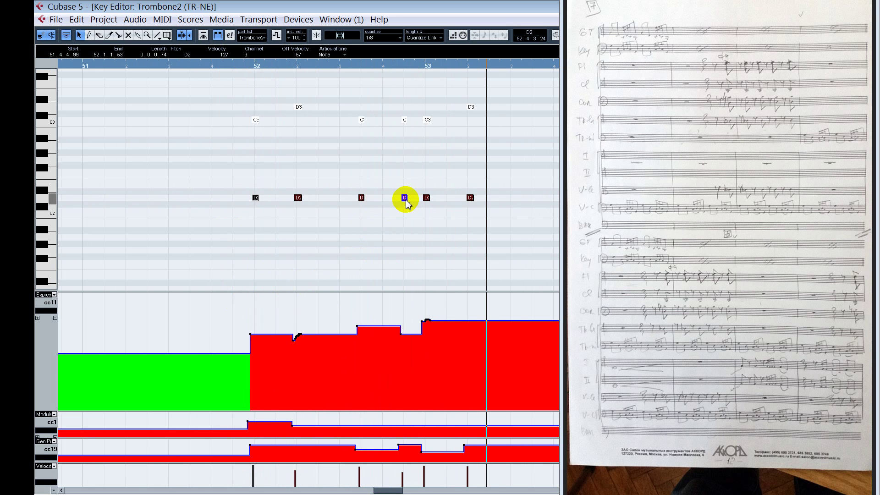
drag(408, 200, 410, 200)
click(346, 65)
key(space)
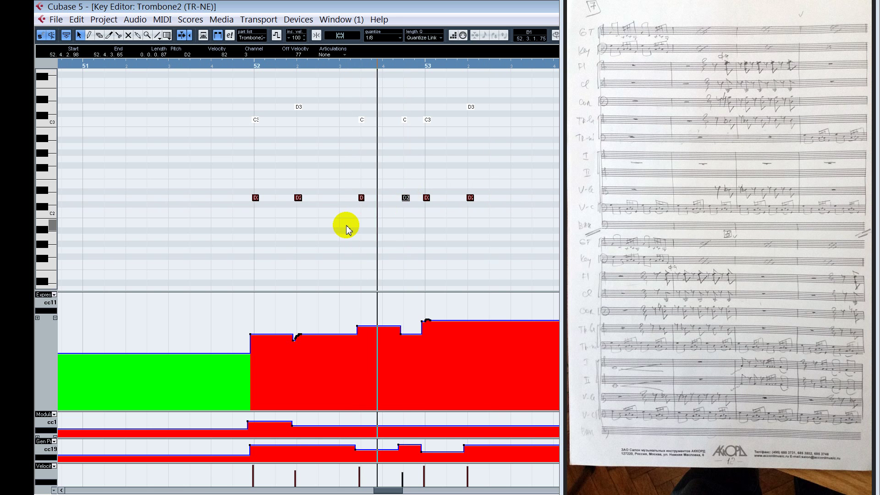
click(408, 199)
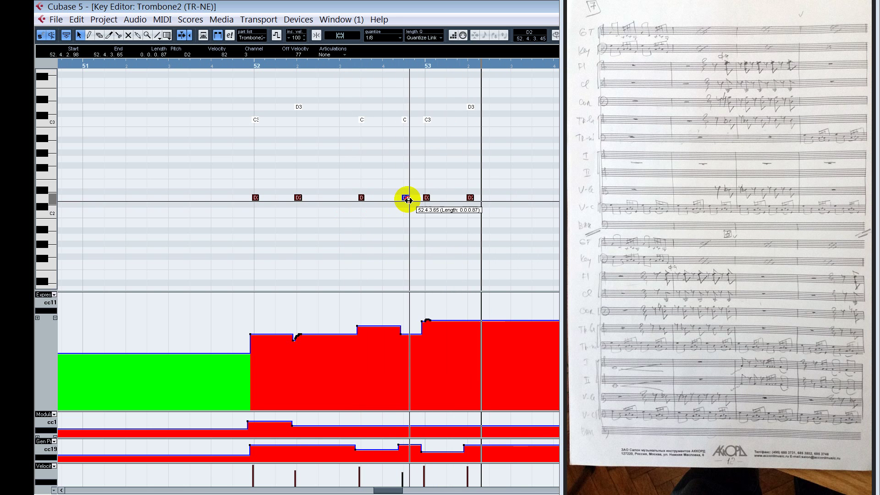
click(338, 229)
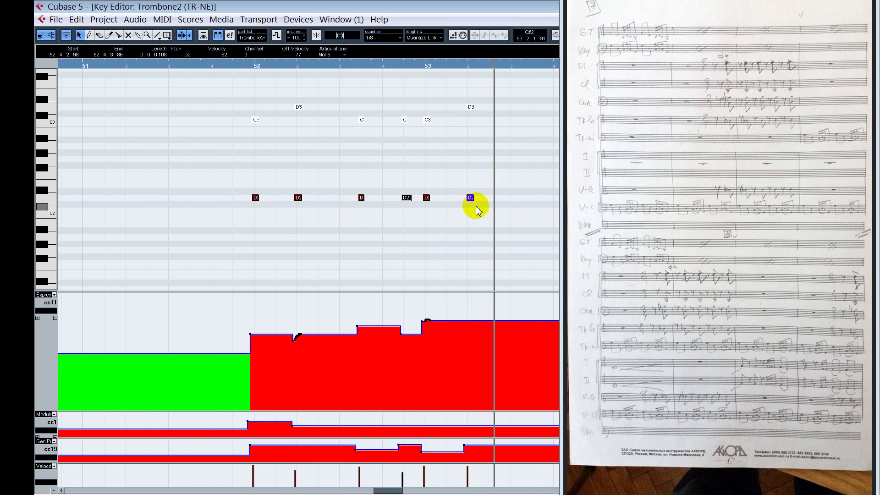
click(391, 226)
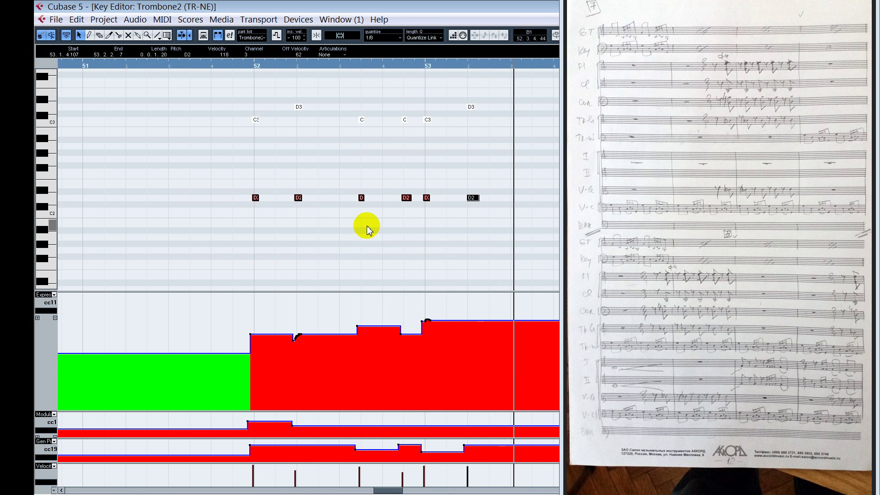
- Unmute the C3 and D3 notes in bars 52 and 53 and play both trombone parts together
right_click(221, 181)
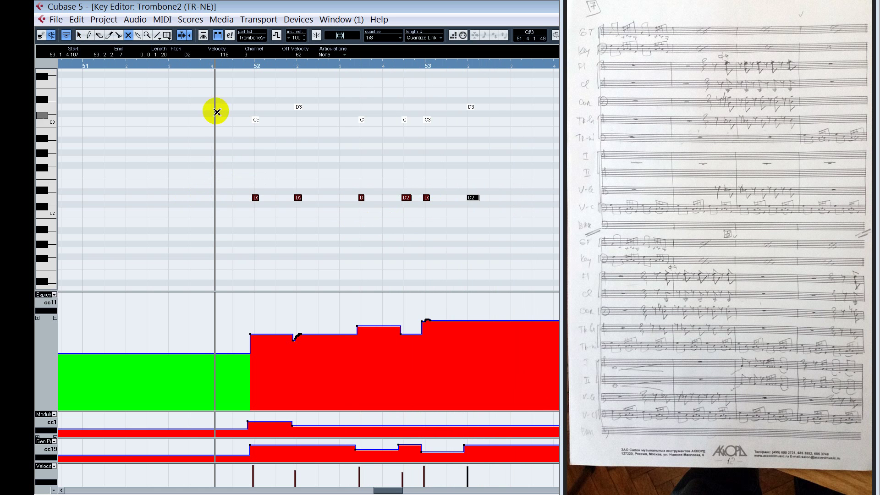
drag(232, 91, 514, 143)
key(space)
right_click(394, 160)
click(395, 160)
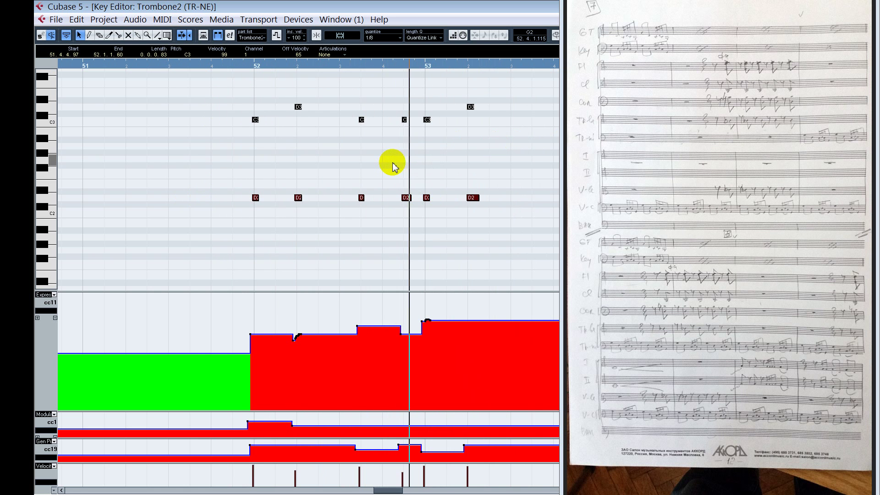
click(233, 163)
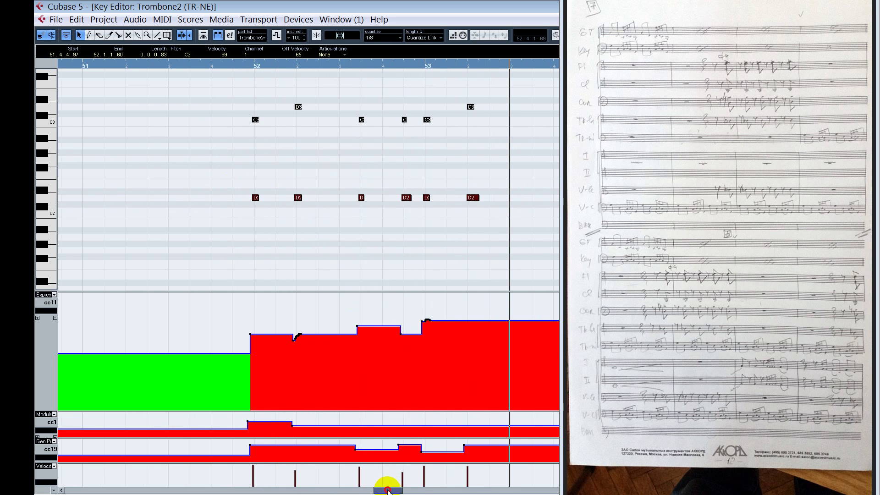
- Lengthen Trombone2's A#1 just before bar 55 to 0.0.2.68 and play from bar 54
drag(387, 490, 398, 489)
click(428, 249)
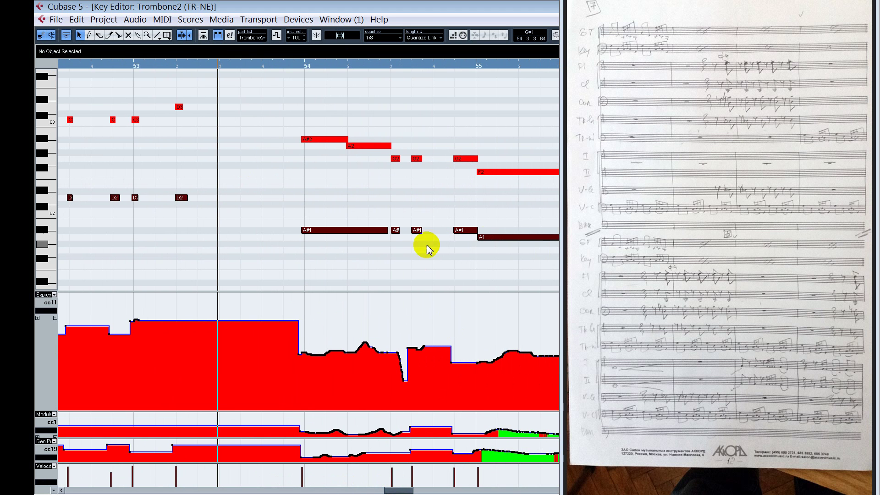
drag(479, 233, 480, 231)
click(295, 260)
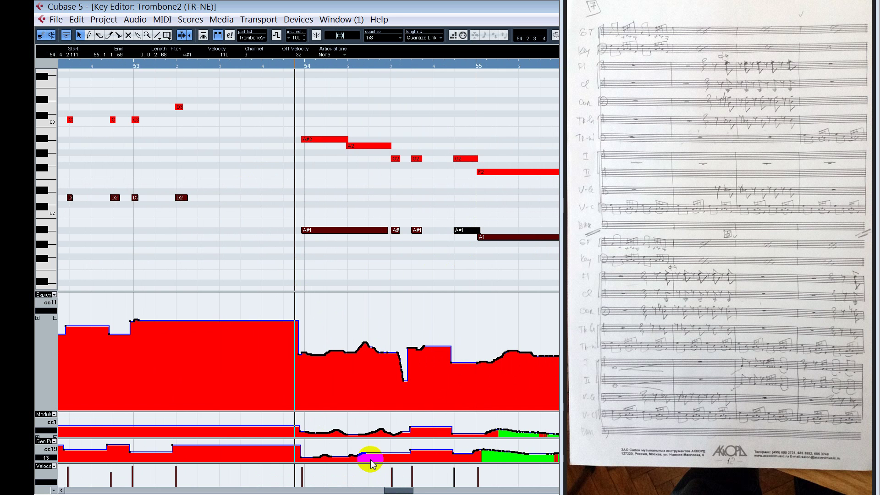
- Lower the velocity of Trombone2's long A#1 at the start of bar 54 to 71 and play it back
drag(394, 490, 402, 490)
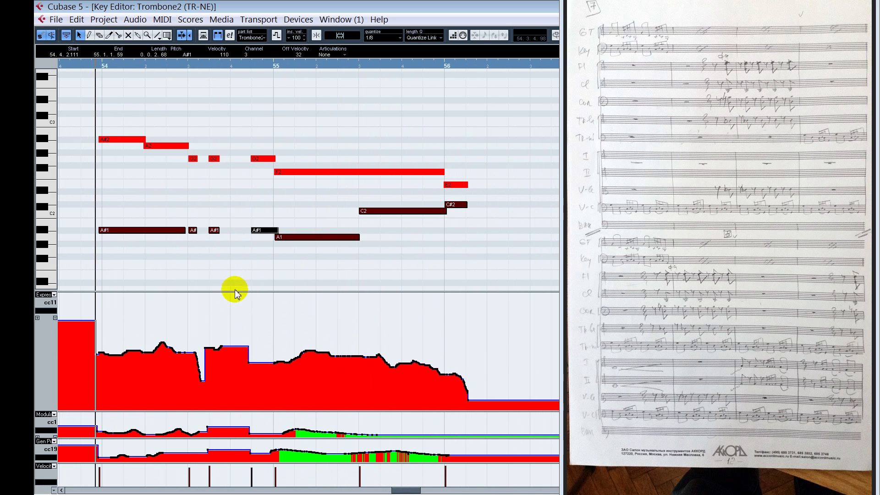
key(space)
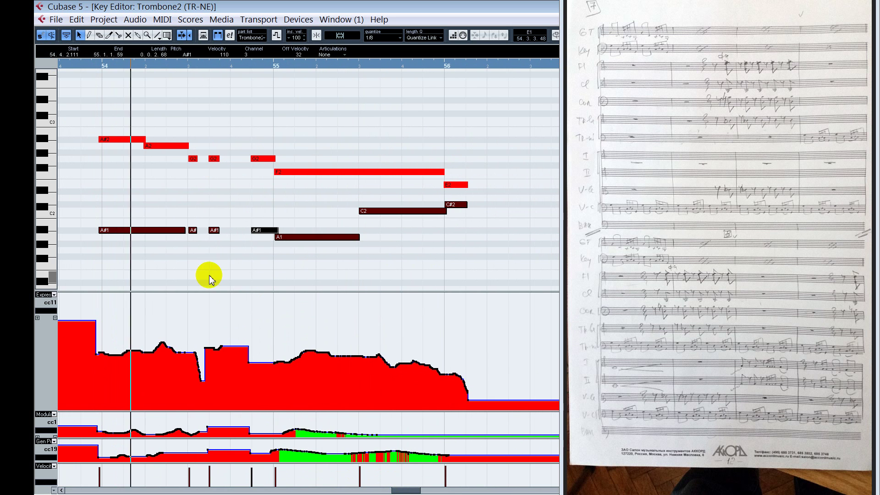
click(112, 142)
click(114, 231)
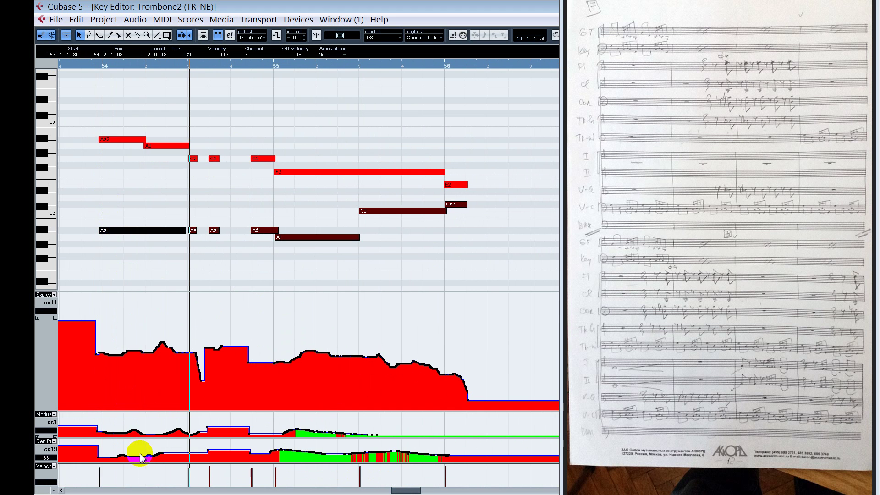
drag(100, 477, 100, 474)
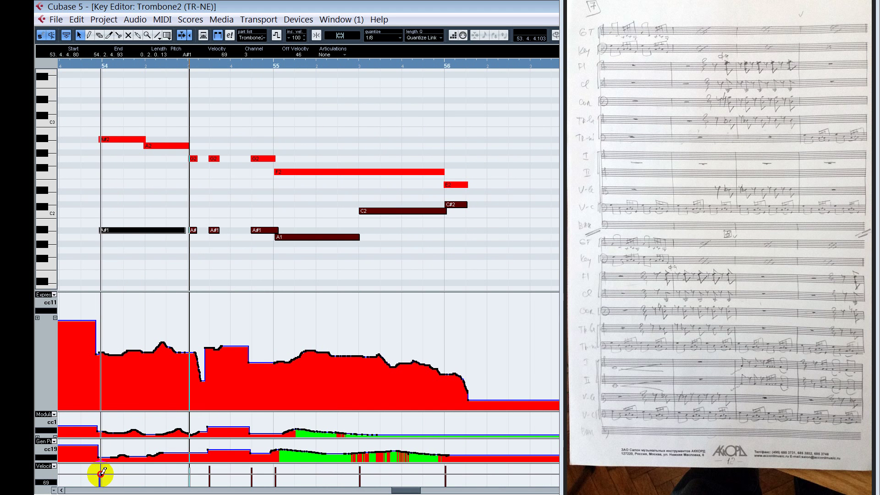
click(72, 64)
click(81, 66)
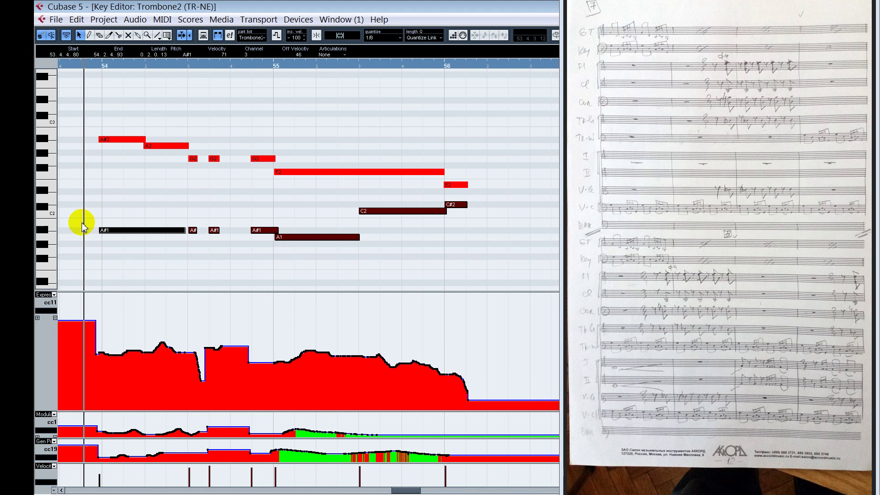
- Redraw Trombone2's expression curve under bar 54's long A#1 as a dip followed by a swell, playing the passage before and after
key(space)
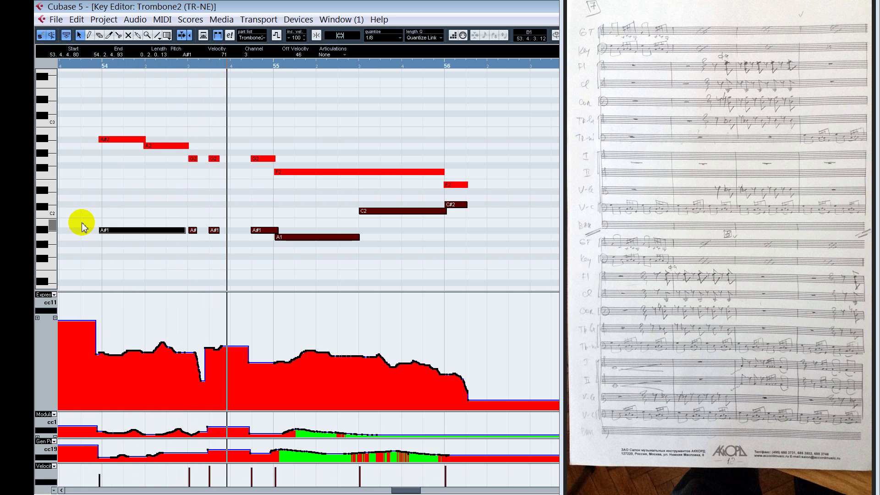
key(space)
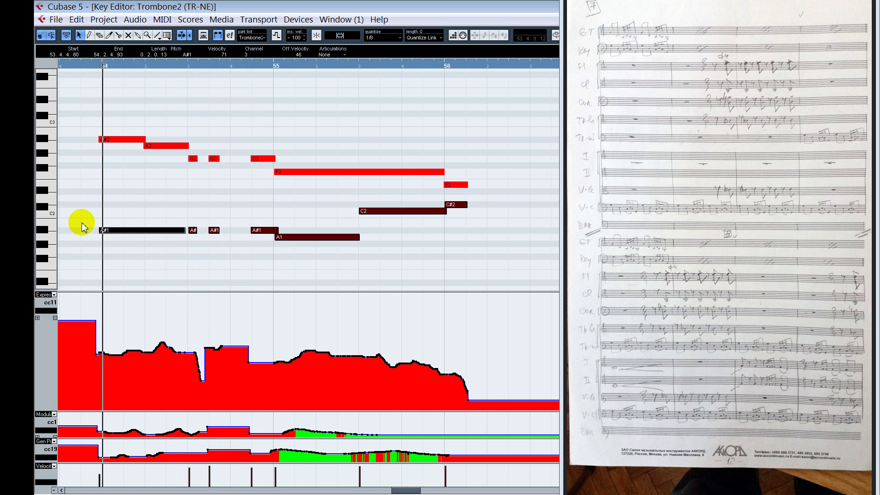
key(space)
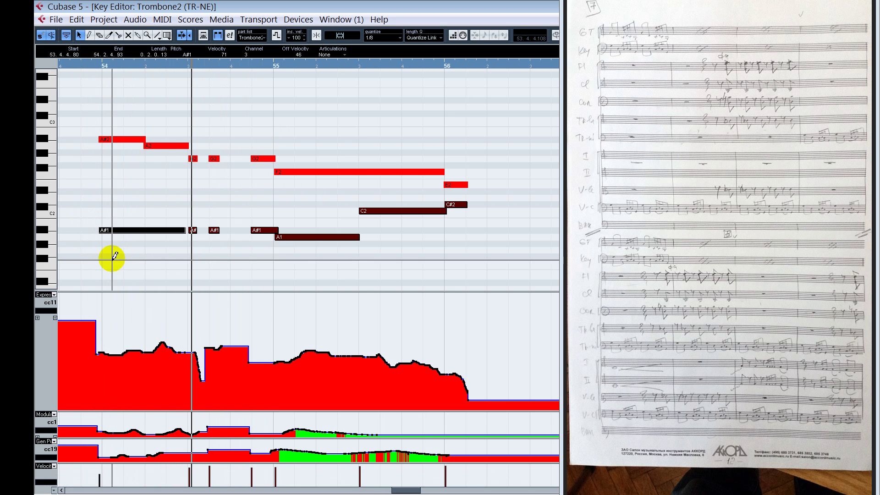
key(8)
mouse_move(100, 353)
mouse_down()
mouse_move(112, 368)
mouse_move(137, 359)
mouse_move(159, 330)
mouse_move(184, 353)
mouse_up()
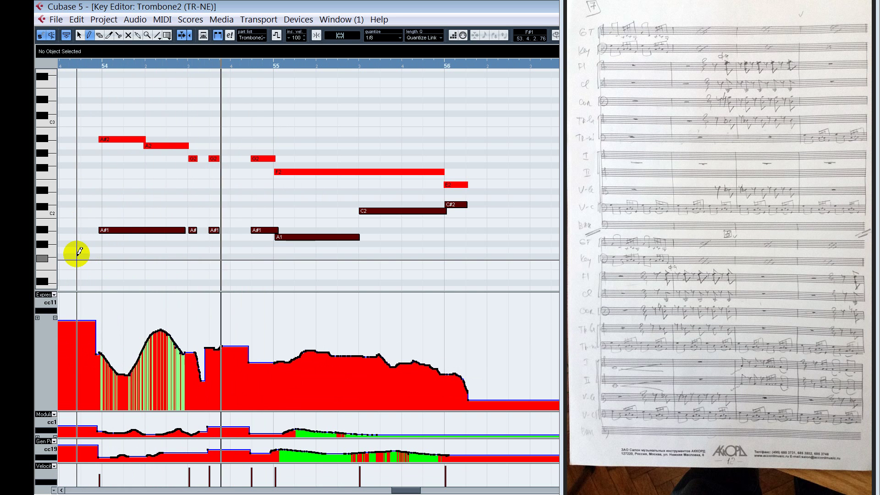
key(space)
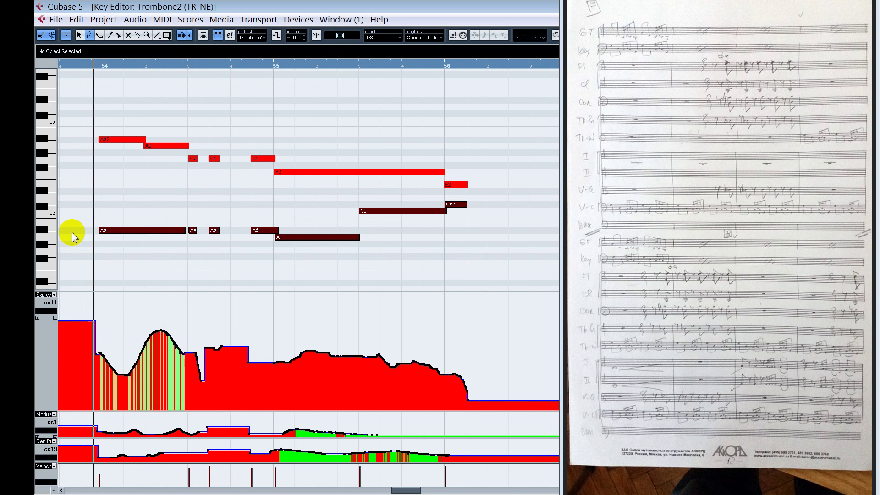
key(space)
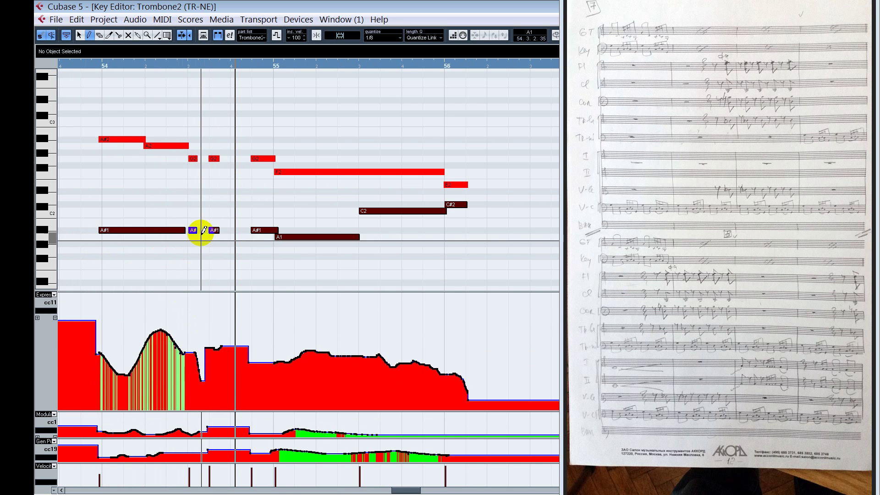
- Compare the velocities of the short G2 and A#1 on beat 3 of bar 54 and play the passage
key(1)
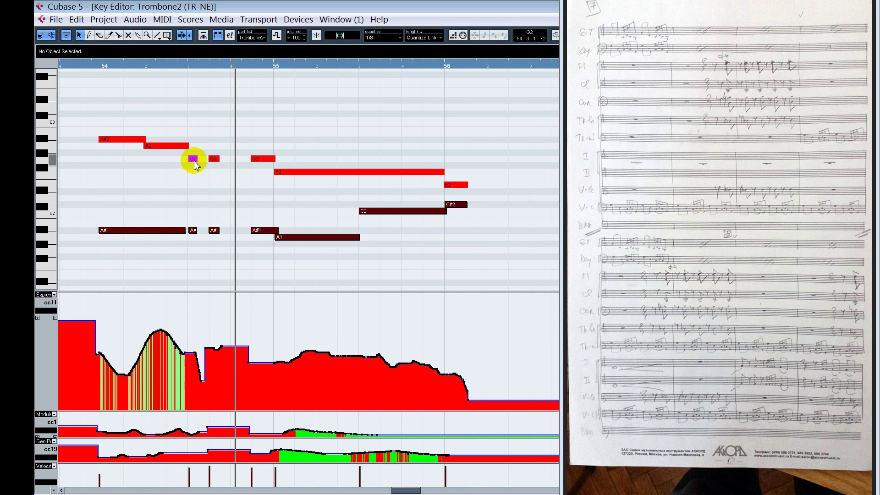
click(193, 159)
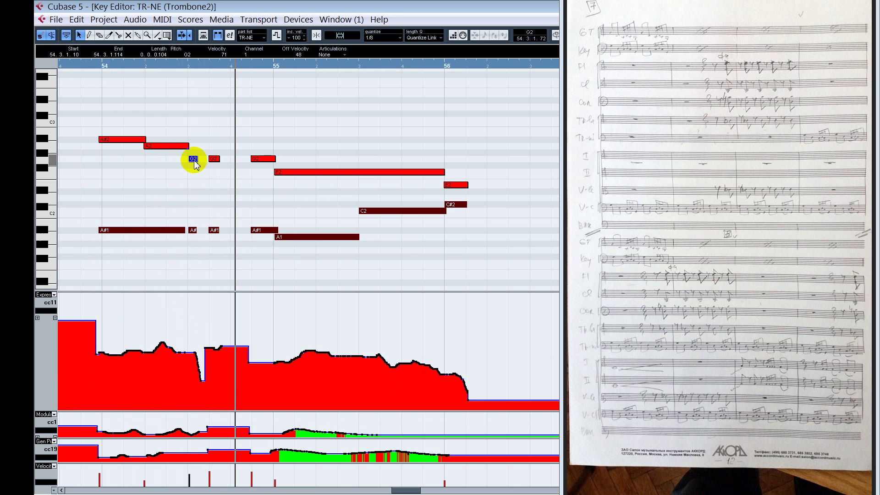
click(193, 231)
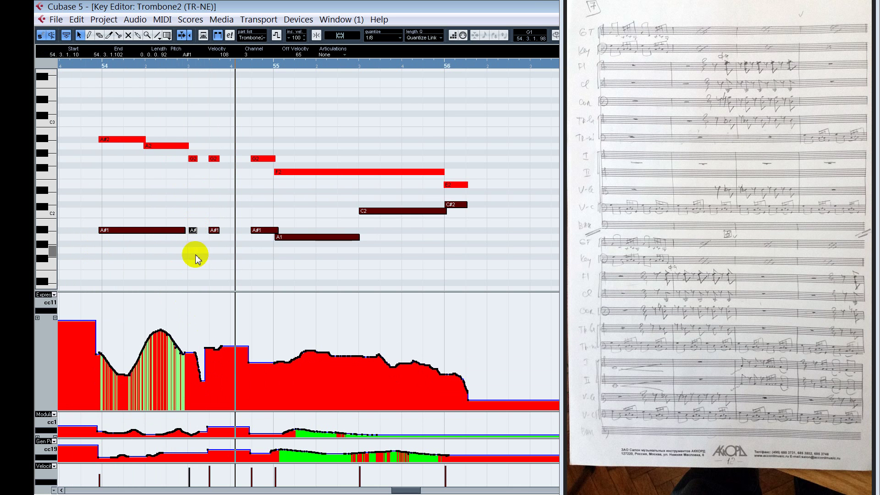
key(space)
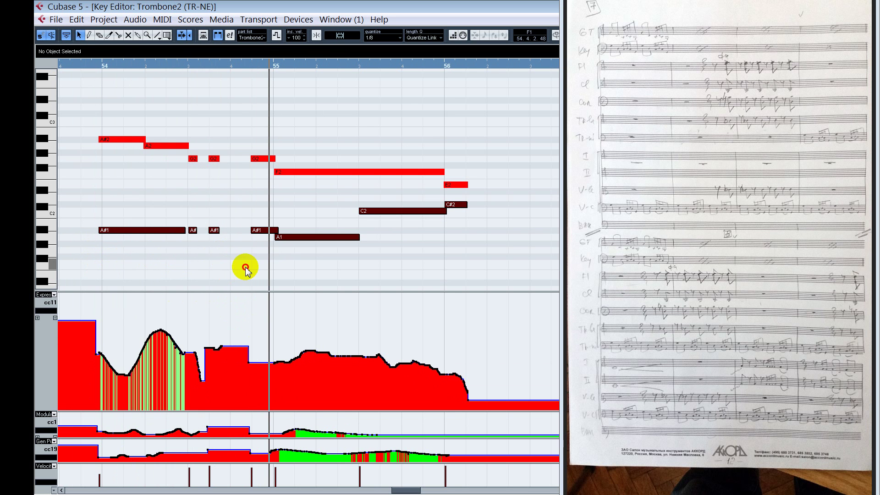
- Compare the G2 and A#1 just before bar 55, set the A#1's velocity to 55 and play the result
click(263, 160)
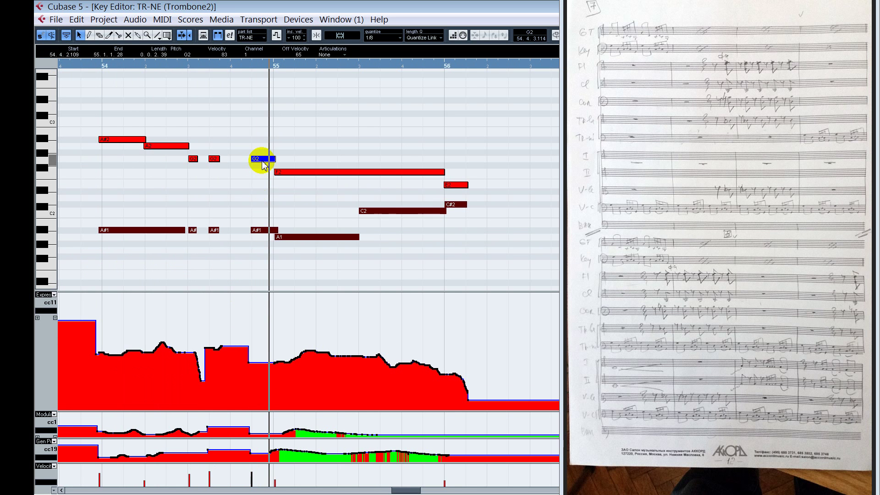
click(263, 229)
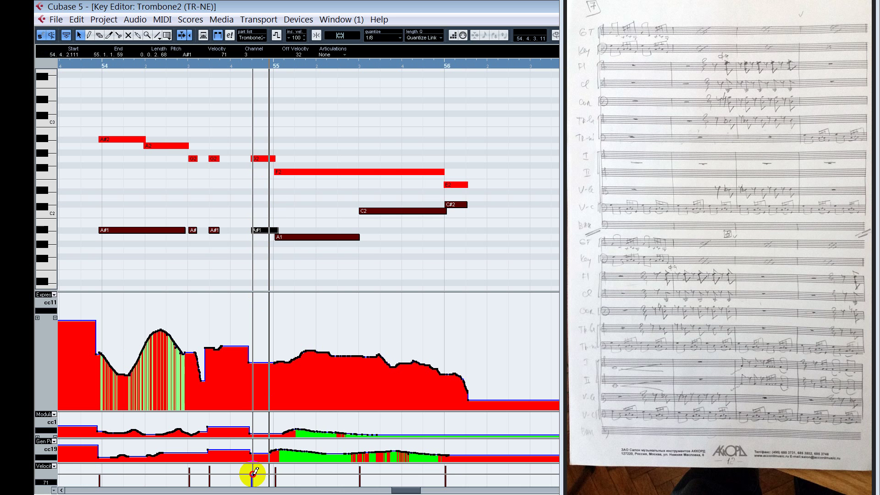
click(229, 64)
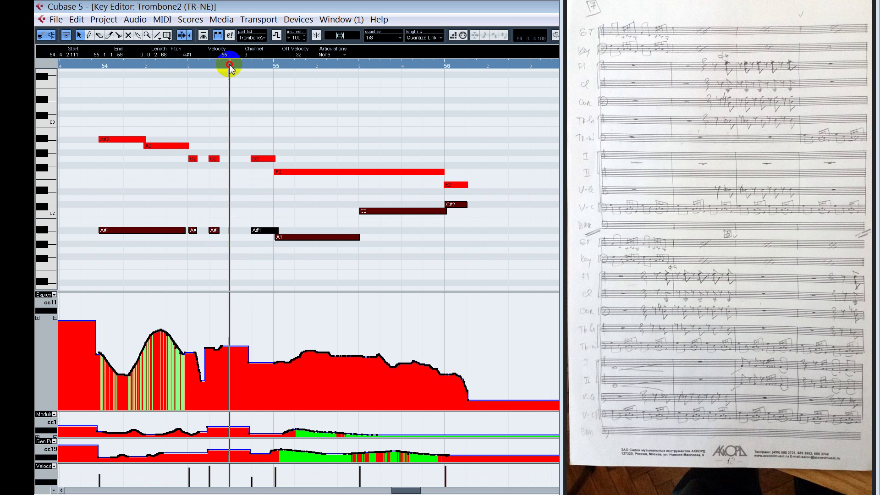
key(space)
click(269, 229)
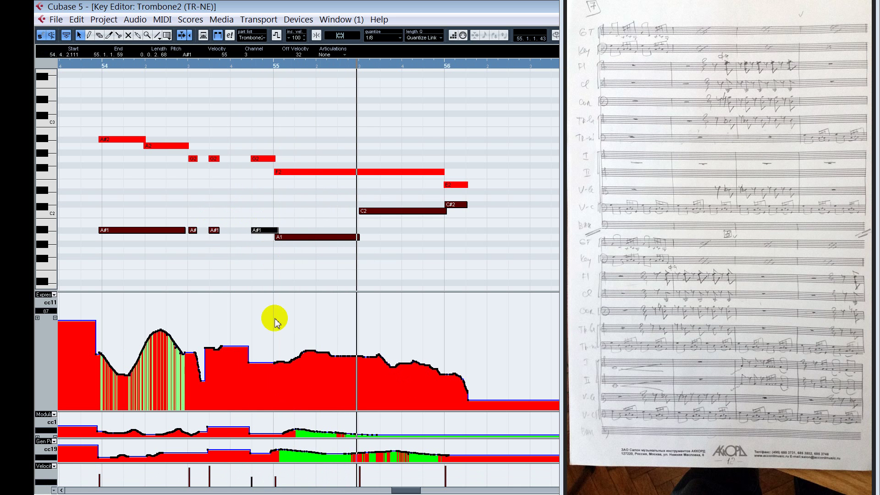
key(space)
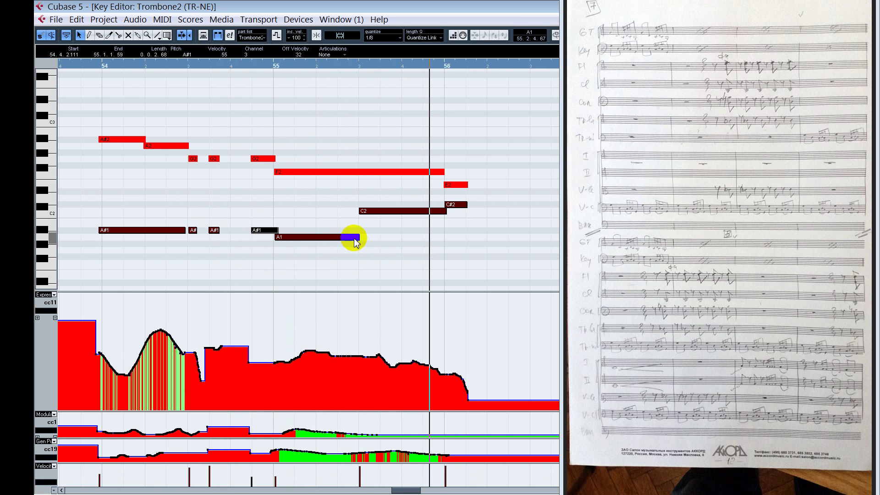
- Lengthen Trombone2's A1 in bar 55 to 0.2.0.30 and lower the velocities of the following C2 and C#2
drag(358, 237, 362, 237)
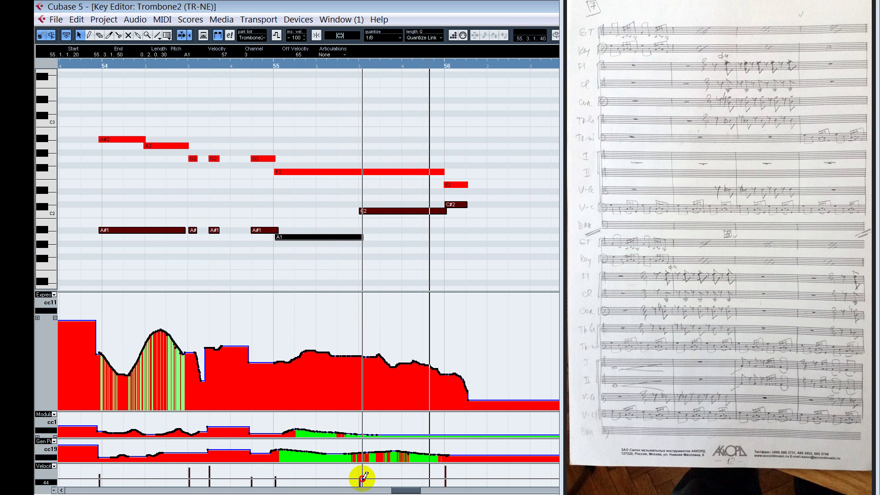
click(231, 251)
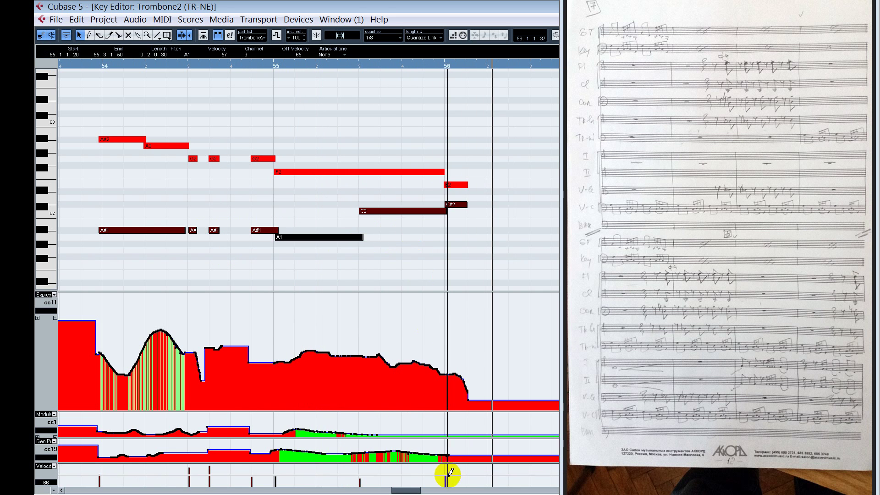
click(364, 274)
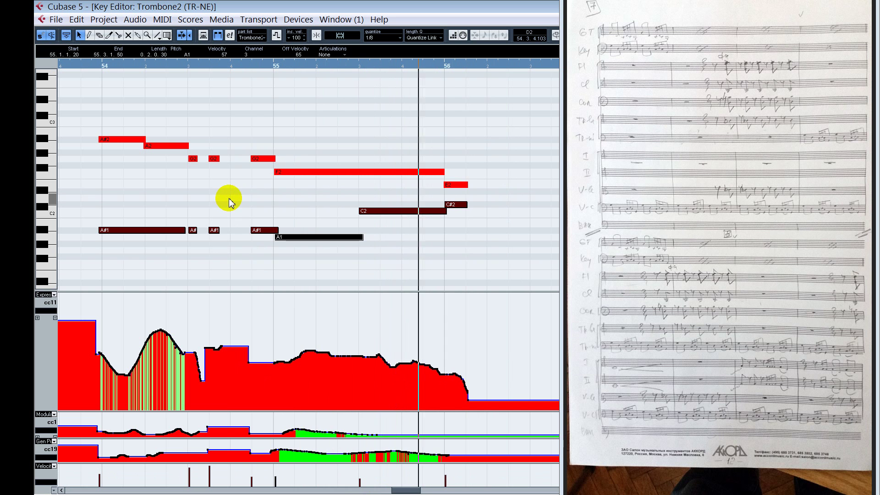
- Redraw Trombone2's expression curve under bar 55's C2 as a smooth swell and fade, then play it back from late bar 54
click(380, 255)
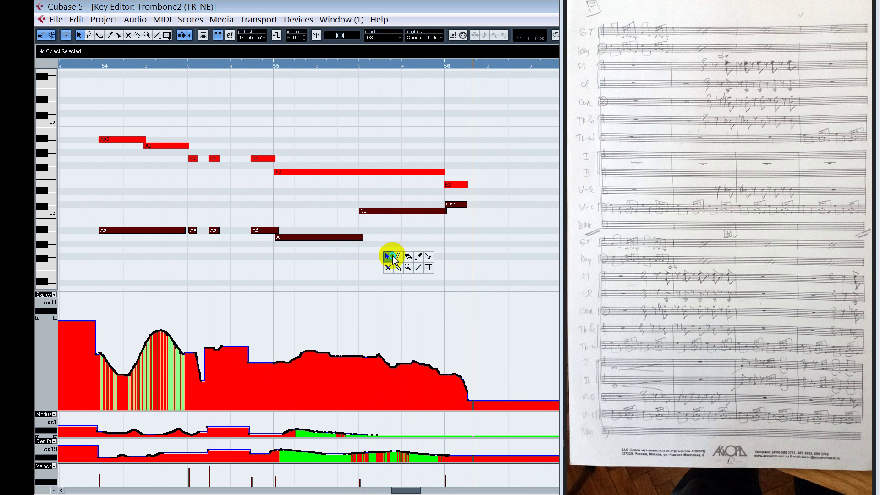
click(396, 255)
mouse_move(360, 353)
mouse_down()
mouse_move(351, 359)
mouse_move(385, 344)
mouse_move(441, 364)
mouse_up()
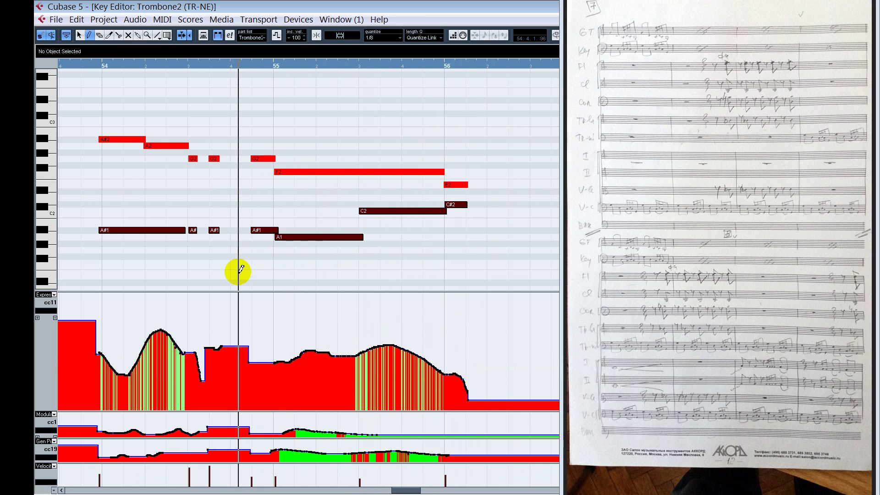
key(space)
key(1)
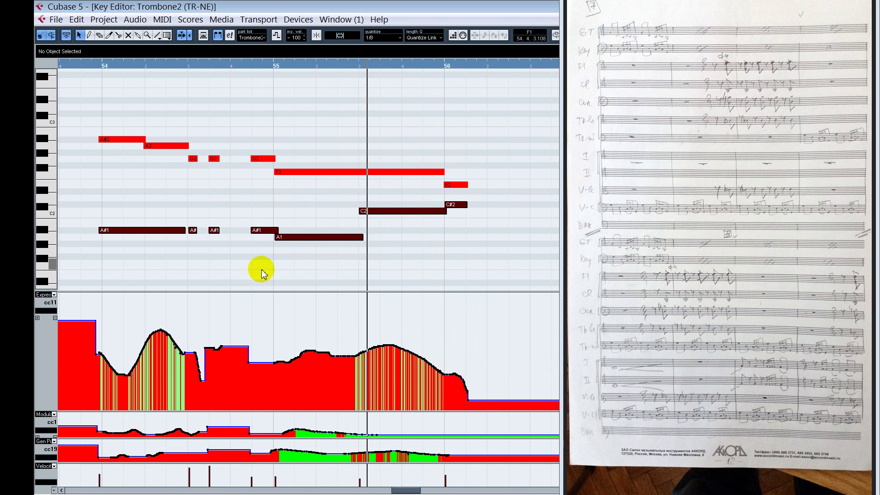
key(space)
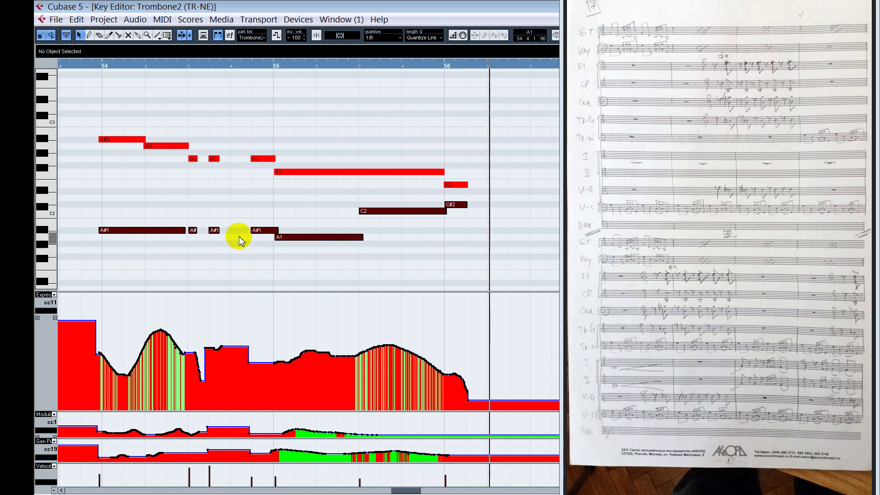
click(238, 235)
key(space)
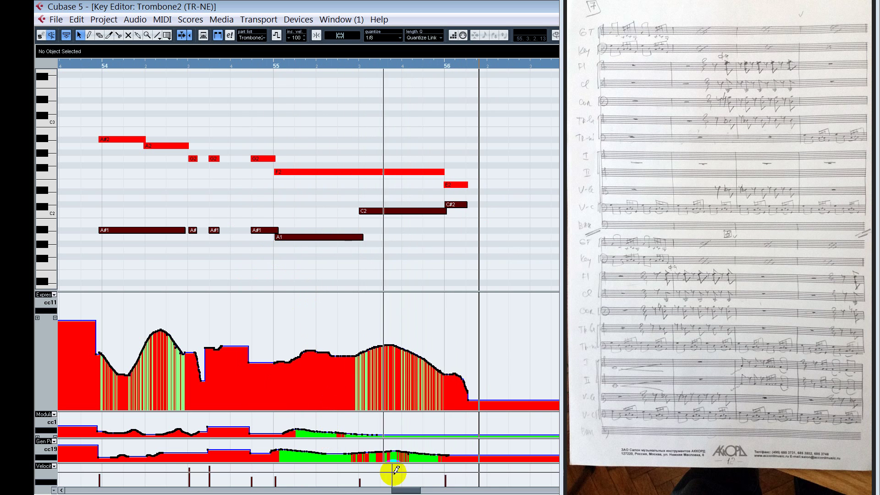
- Audition the trombone entry at bar 57 and lower the velocity of Trombone2's G1 there to 77
drag(400, 490, 412, 490)
click(266, 216)
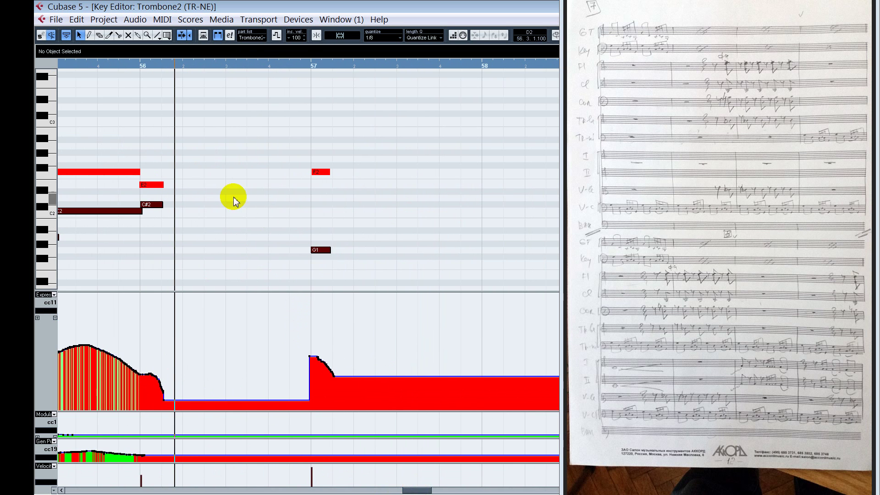
click(274, 202)
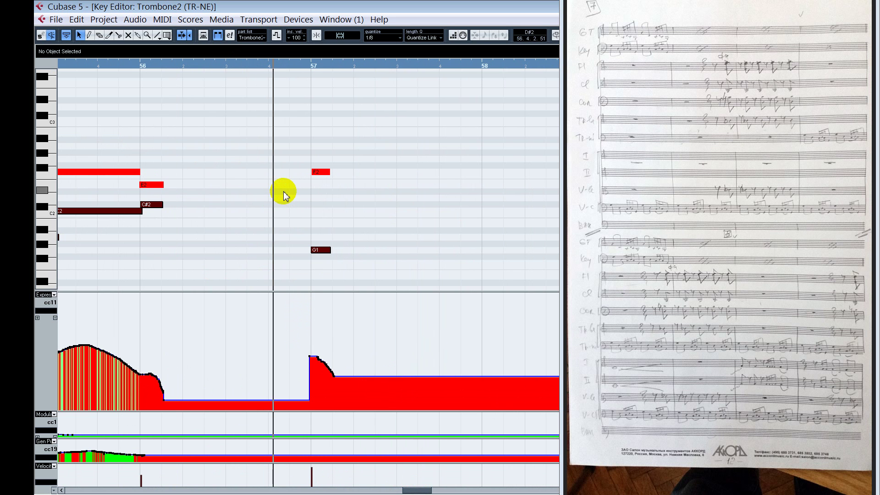
click(283, 192)
click(292, 188)
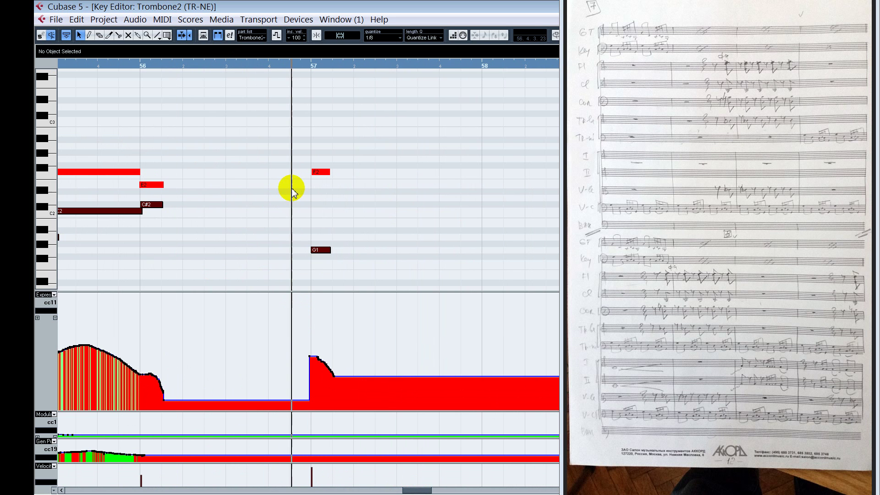
click(288, 198)
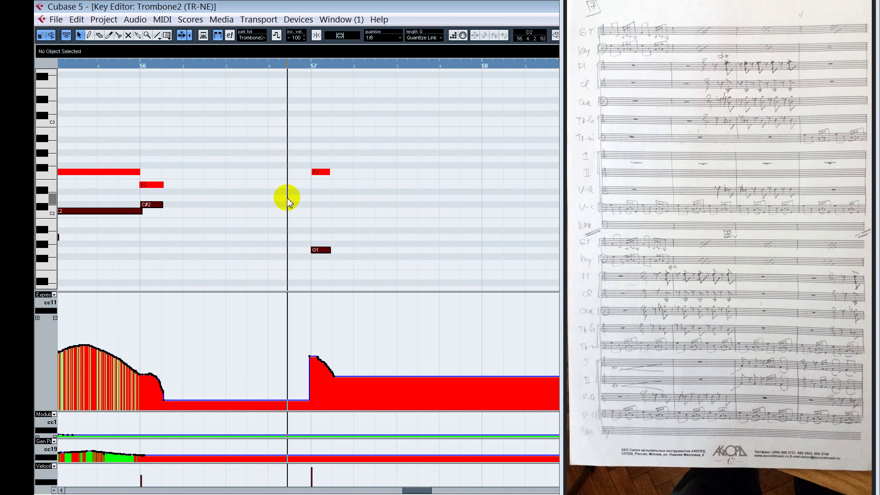
click(296, 229)
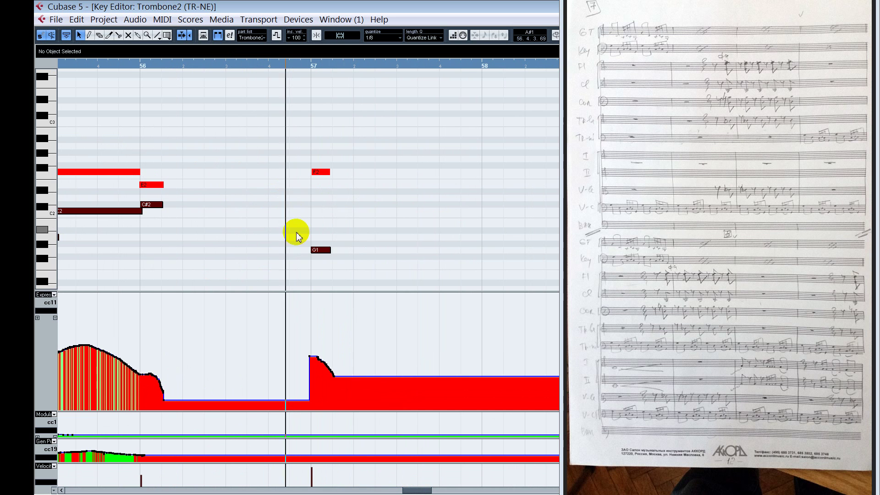
click(317, 172)
click(319, 252)
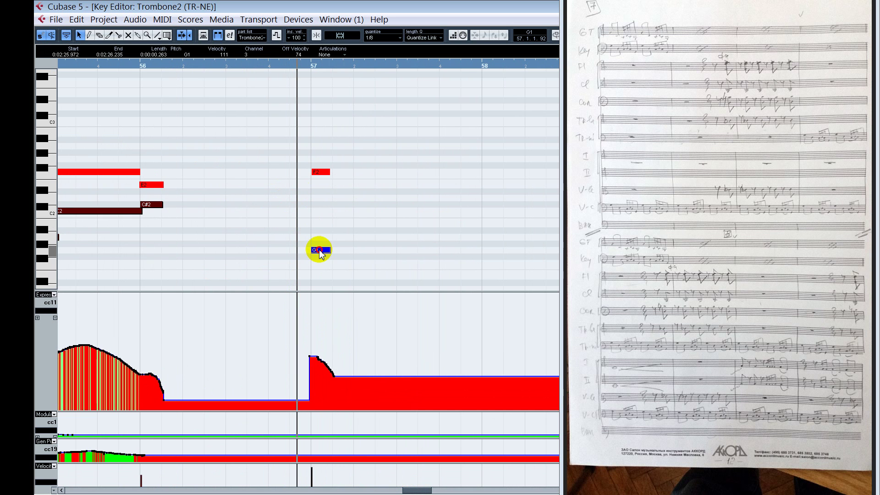
drag(316, 459, 310, 472)
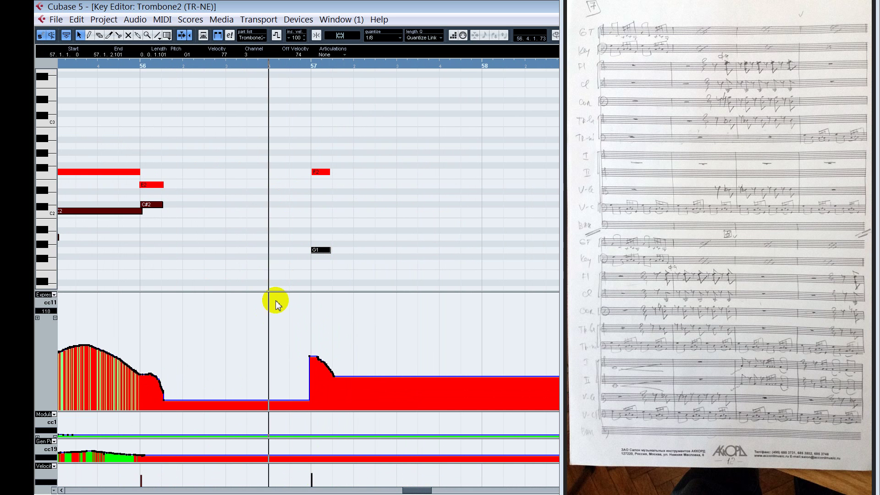
- Play back bars 60 and 61 of the Trombone2 part and audition the G2 and C2 notes at bar 60
drag(407, 490, 428, 489)
alt+shift+click(199, 225)
key(space)
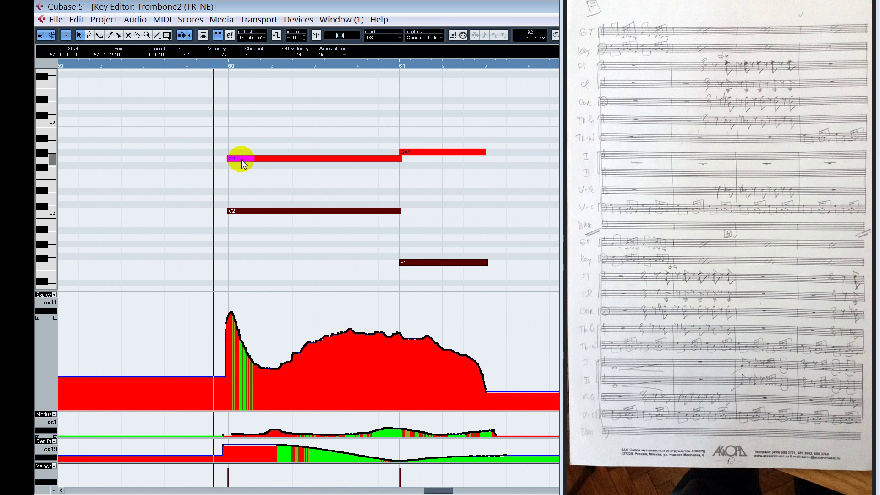
click(241, 160)
click(245, 210)
click(197, 219)
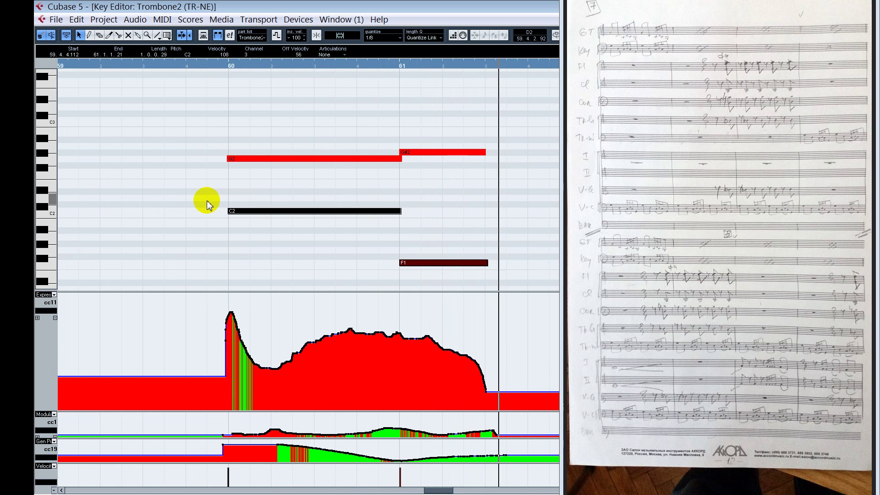
- Set the velocity of the F1 note at bar 61 to 71 and replay the passage
click(414, 152)
click(413, 264)
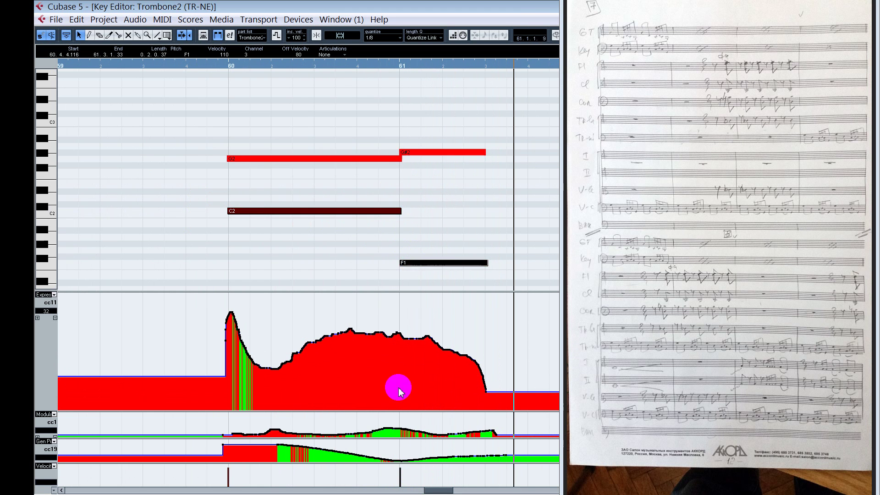
click(363, 329)
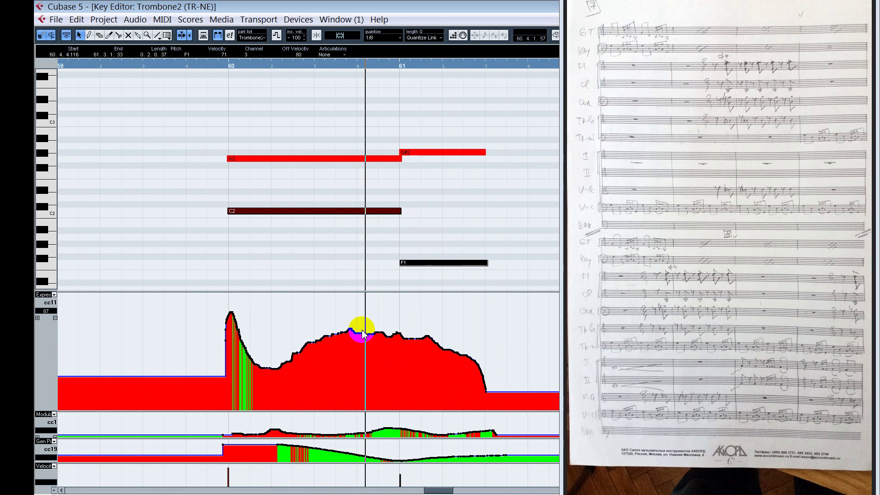
click(312, 261)
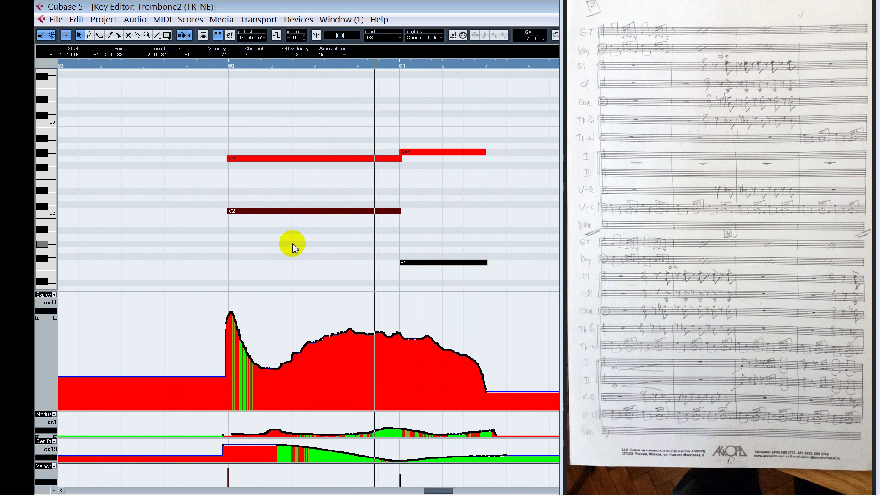
- Set the velocity of the second D2 note in bar 63 to 71 and shorten the note to 0.0.0.86
drag(428, 490, 446, 490)
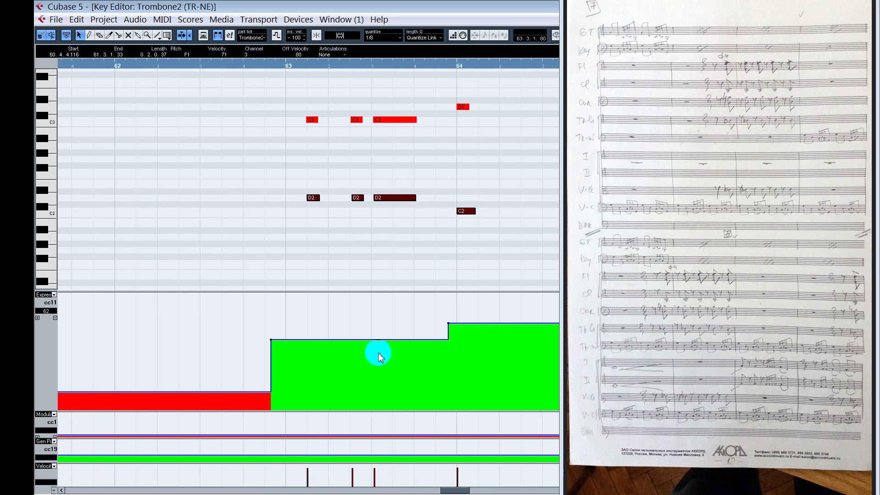
click(314, 196)
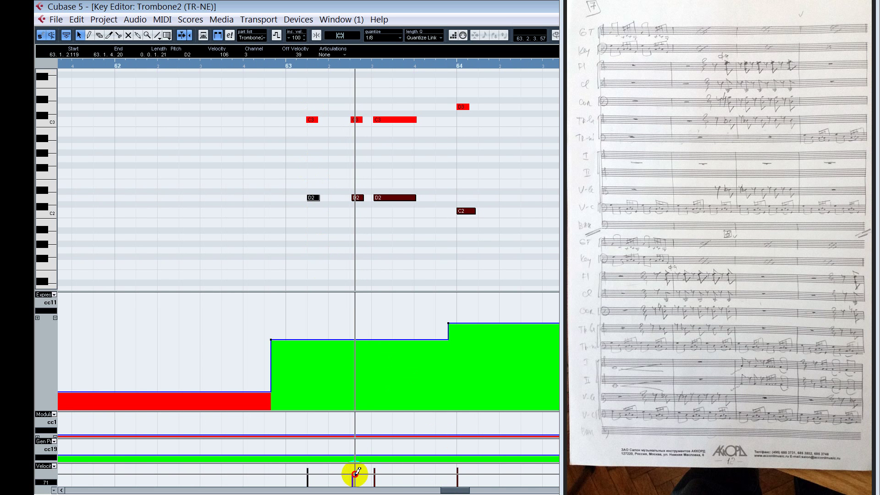
drag(355, 473, 353, 475)
key(space)
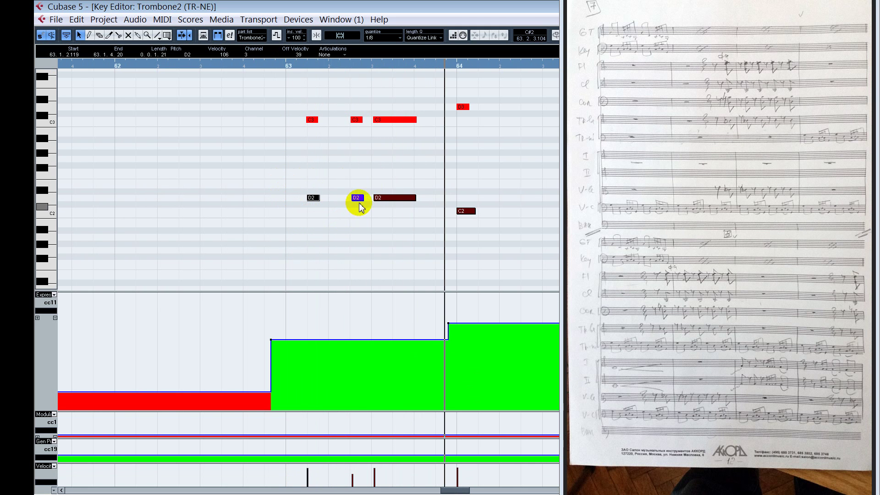
drag(362, 198, 361, 200)
key(space)
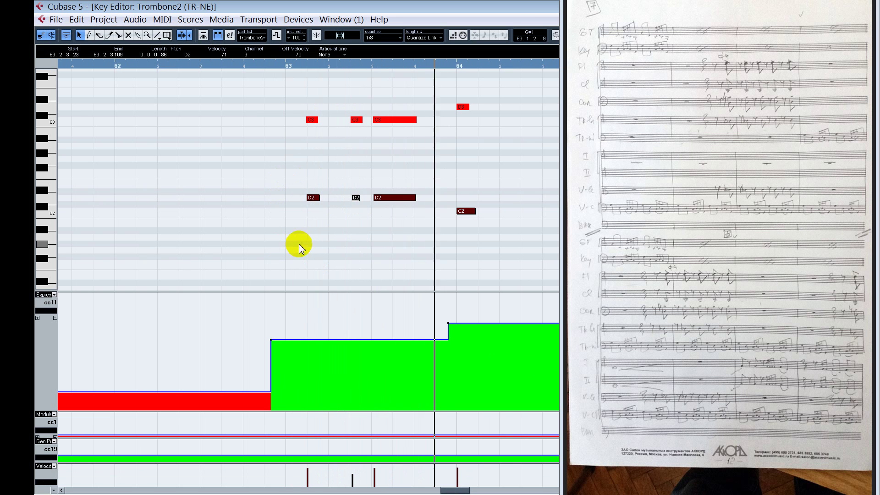
- Try a short falling expression curve under the C2 note at the start of bar 64 and adjust the note's end
click(473, 313)
drag(460, 319, 476, 341)
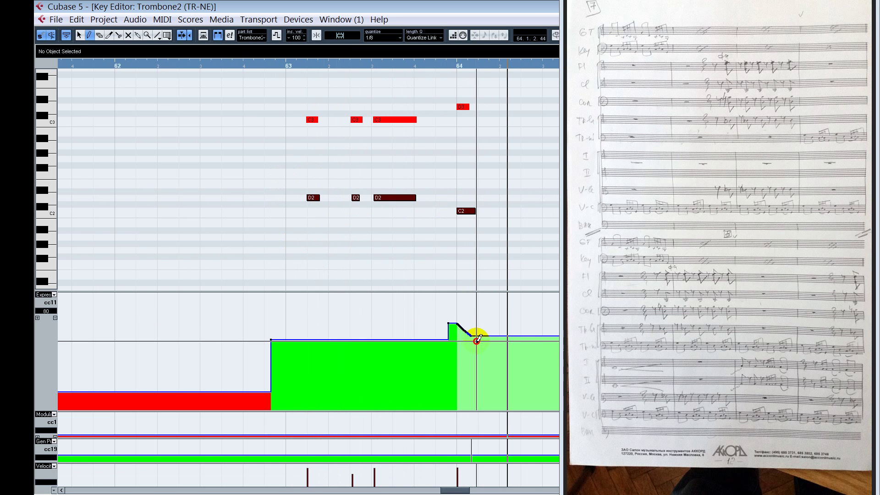
drag(448, 489, 460, 490)
click(251, 211)
key(1)
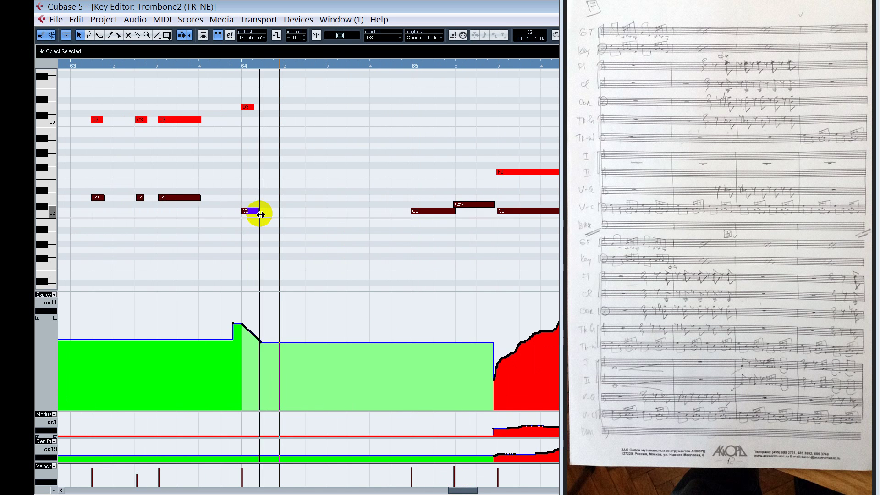
drag(259, 213, 260, 212)
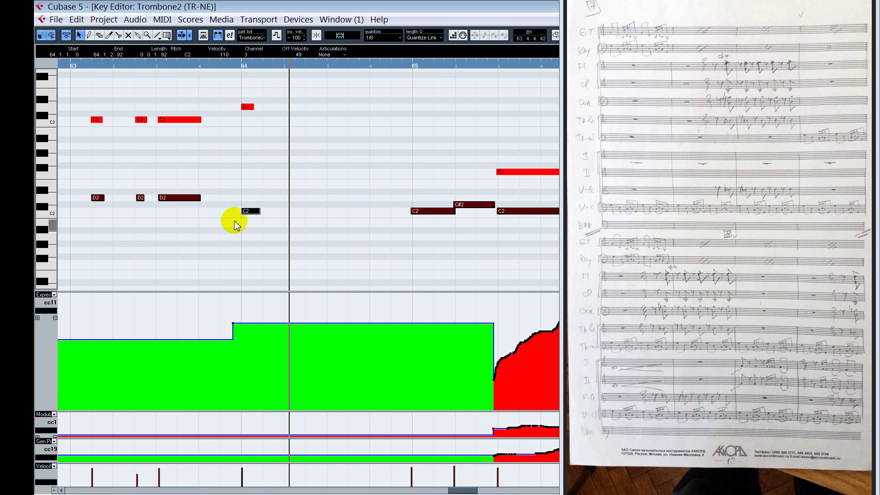
- Extend the C#2 note in bar 65 to end at 65.3.1.35, overlapping the following C2, and play the transition
click(390, 216)
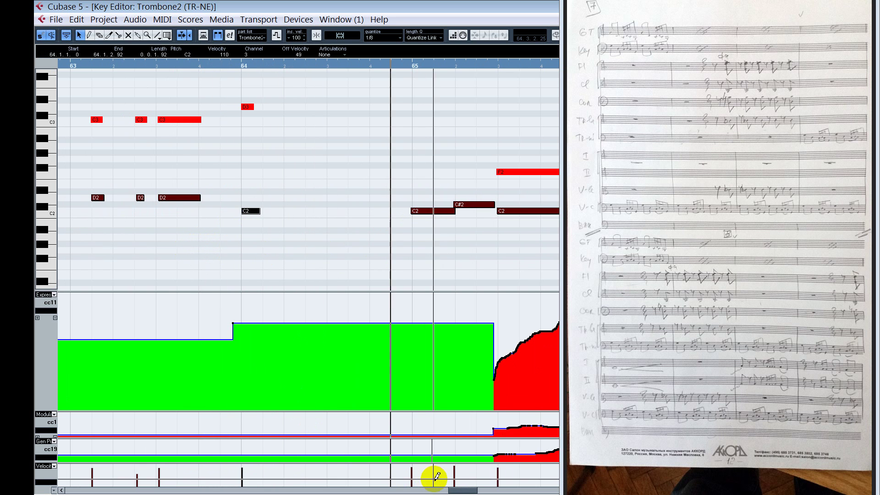
drag(451, 490, 459, 489)
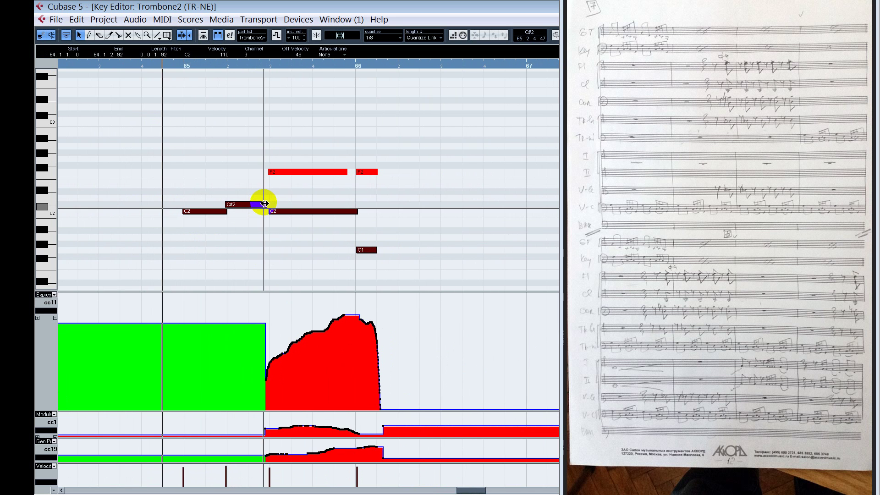
drag(264, 203, 273, 204)
key(space)
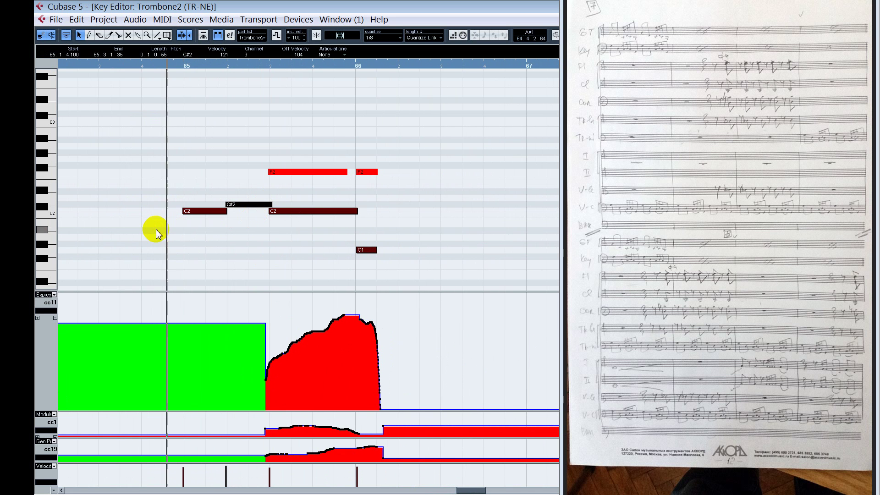
click(143, 230)
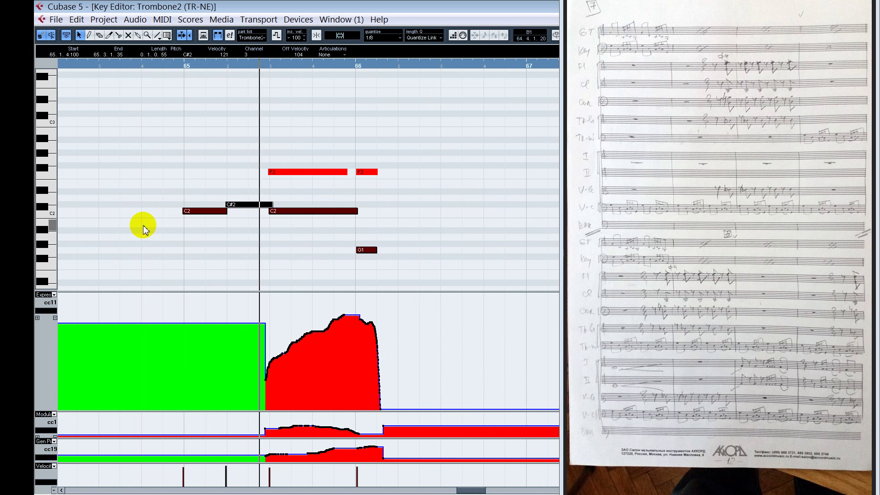
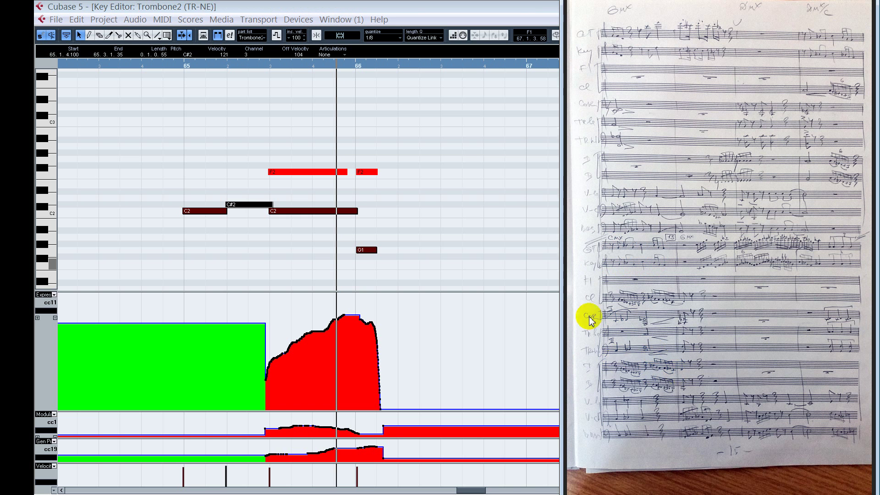
- Replay bar 65, then lower the velocity of its first C2 to about 52 and its C#2 to 102
click(163, 66)
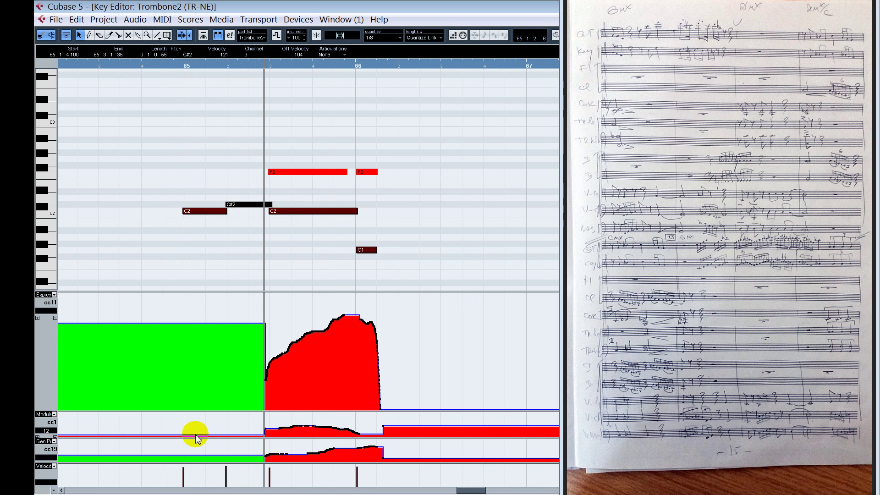
click(100, 210)
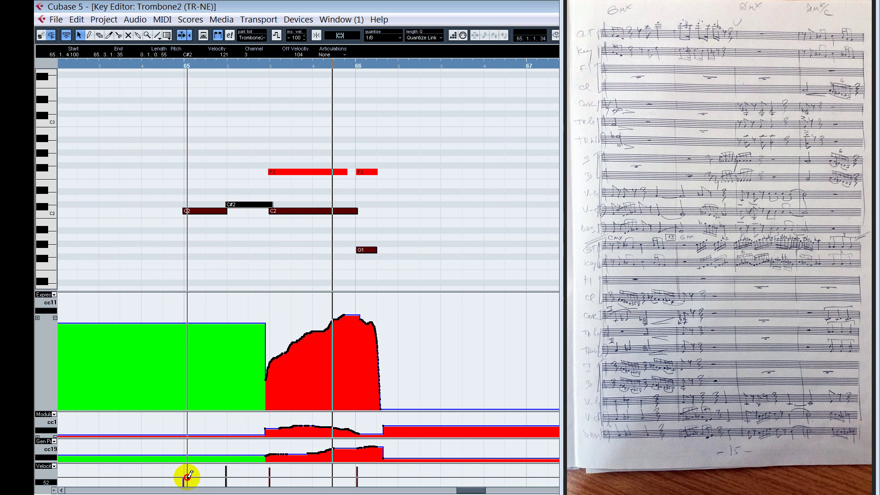
drag(186, 477, 230, 471)
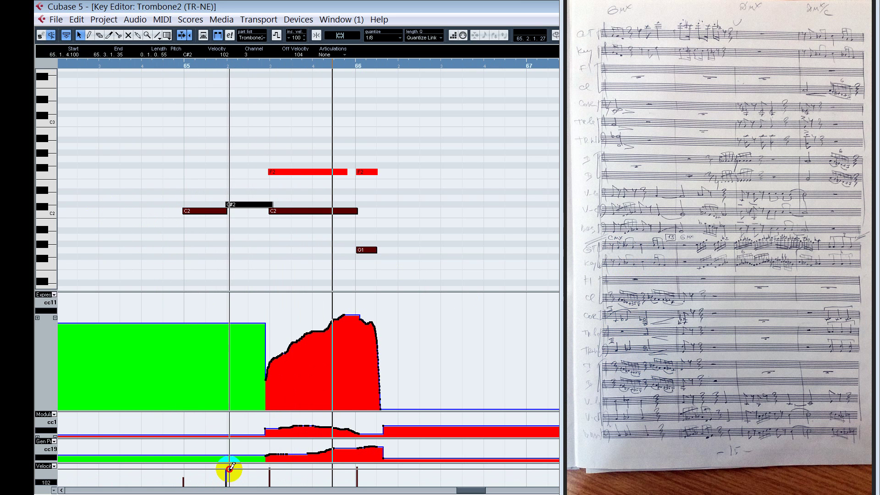
click(191, 258)
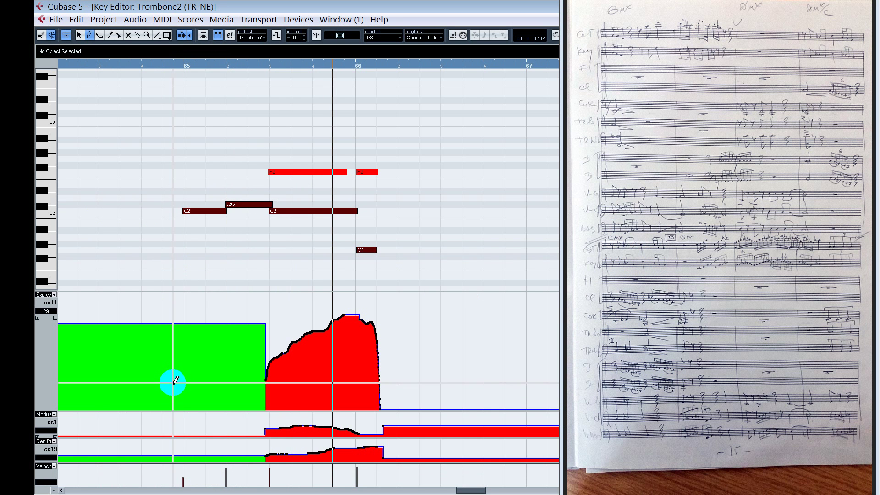
- Draw a rising expression curve from just before bar 65 under the C2 and C#2 notes, blending into the existing crescendo
drag(173, 382, 271, 359)
key(1)
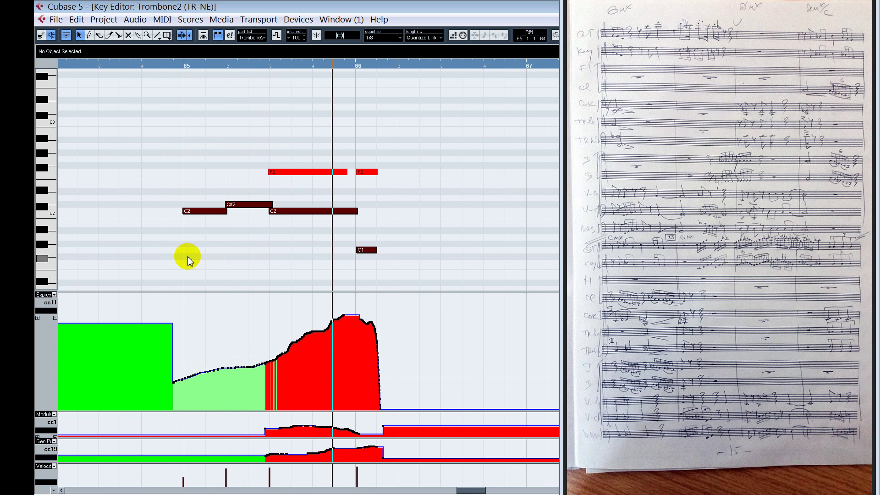
key(space)
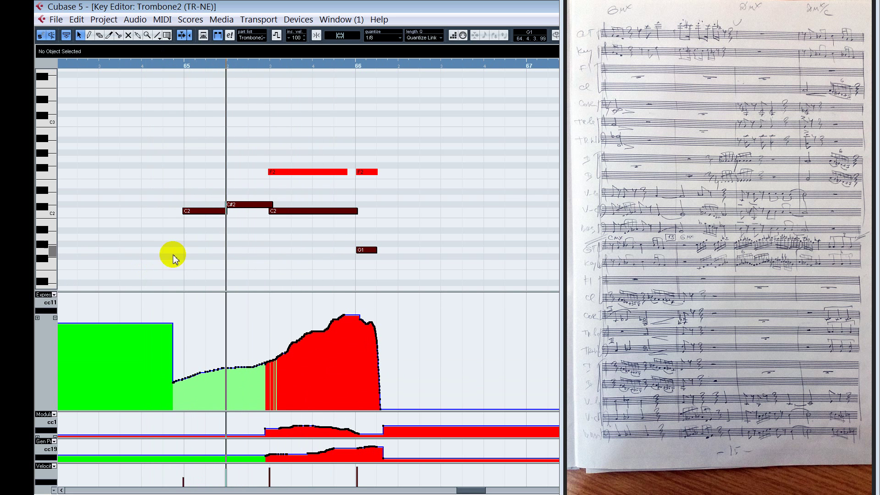
key(8)
drag(161, 370, 296, 340)
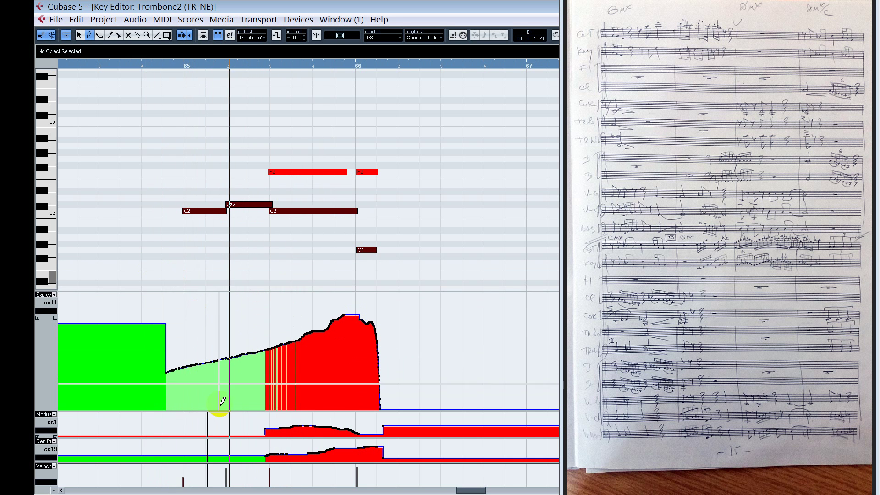
- Adjust the first C2's velocity in bar 65, and set the C#2 to 49 and the following C2 to 44
click(184, 478)
drag(185, 472, 184, 474)
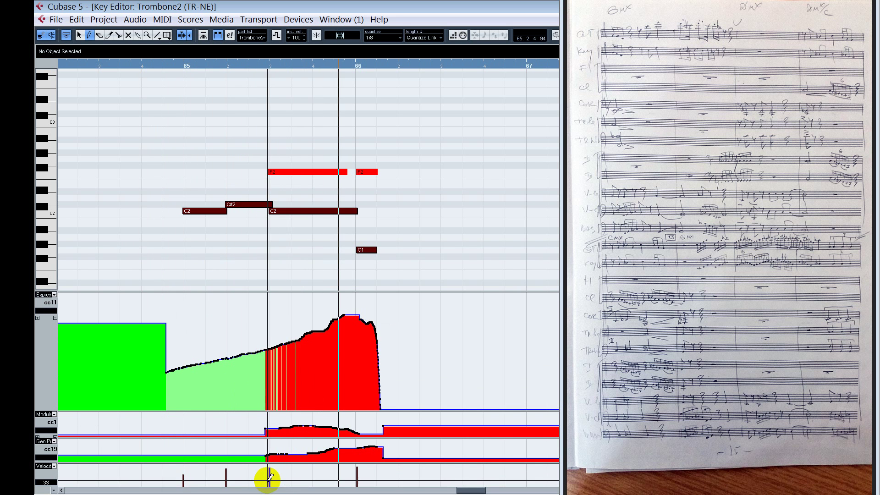
drag(272, 478, 226, 474)
click(167, 285)
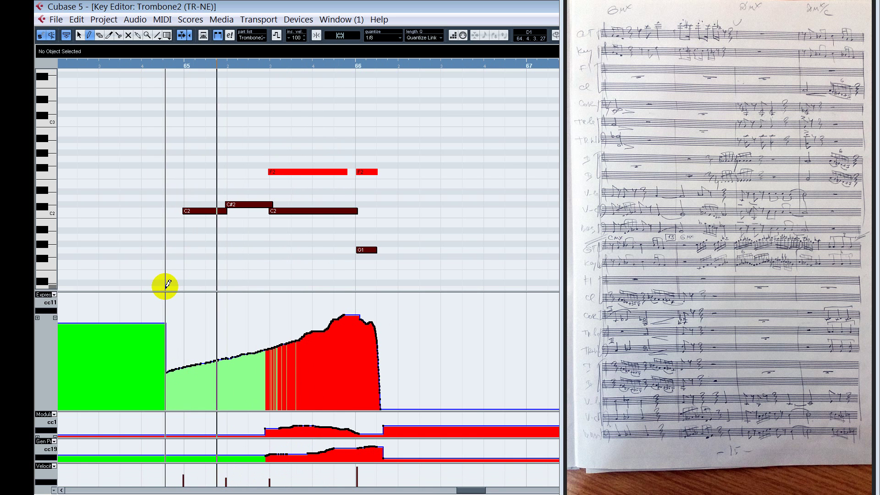
- Move the start of the C#2 note in bar 65 earlier to 65.1.4.80 and check it in playback
key(1)
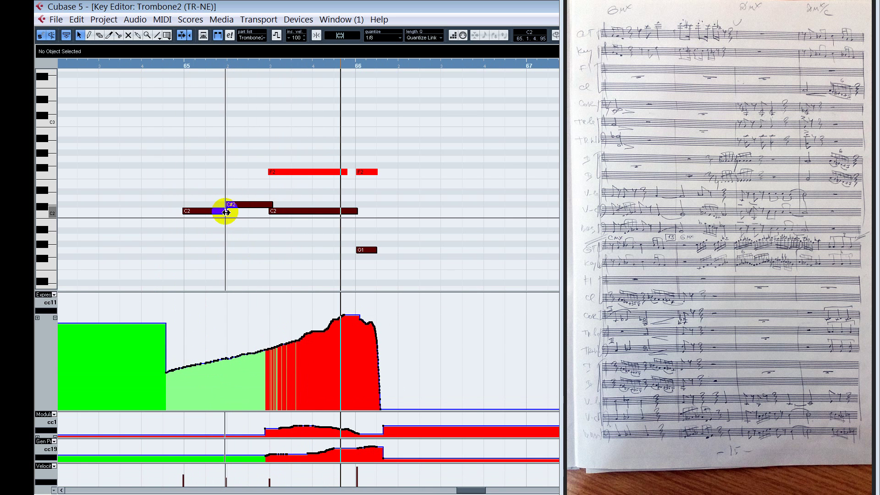
click(226, 207)
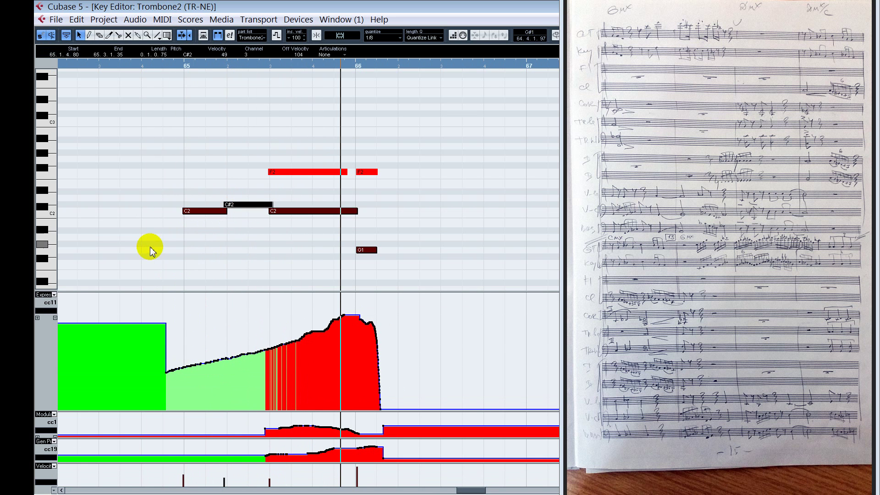
key(space)
key(space)
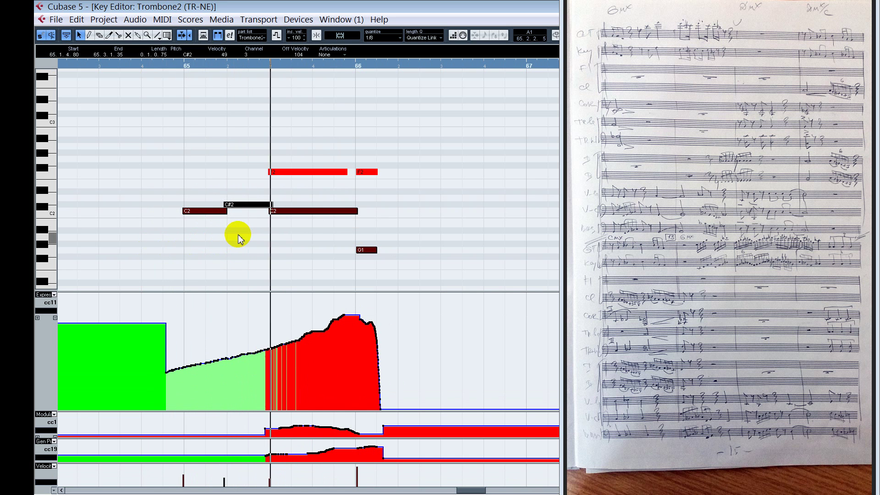
- Move the start of the long C2 note in bar 65 earlier to 65.2.4.68 and listen to the phrase
drag(269, 211, 265, 211)
key(space)
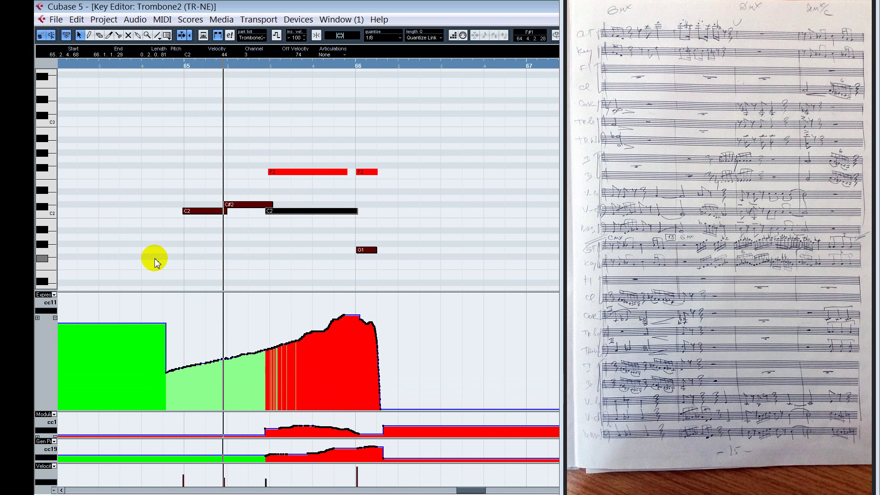
click(122, 237)
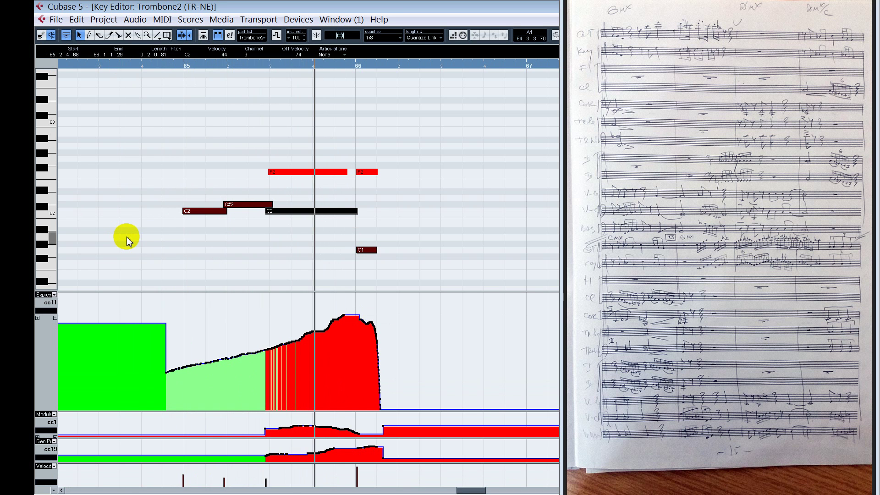
- Replay the phrase in bar 65 and mute the two F2 notes to hear the Trombone2 notes alone
click(245, 67)
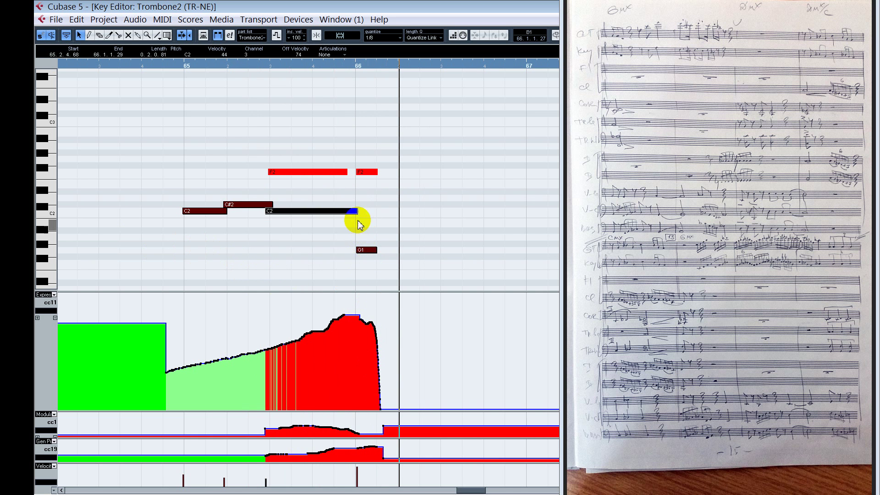
drag(351, 213, 351, 213)
click(271, 66)
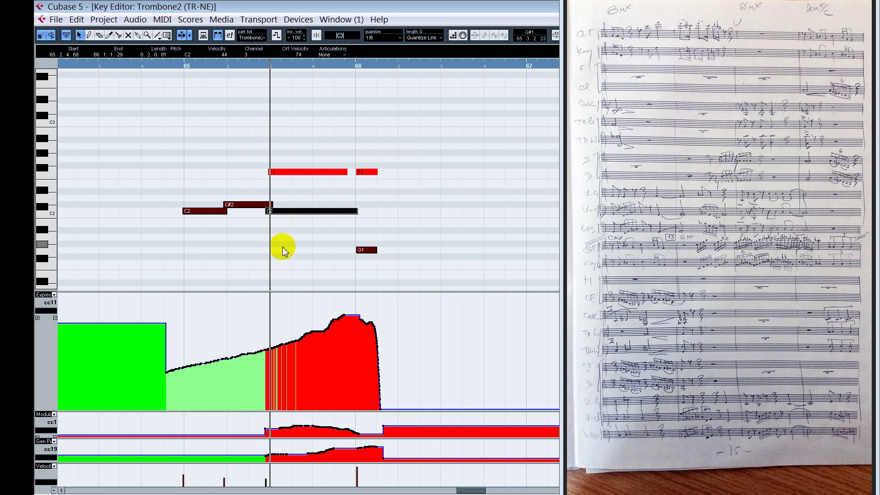
click(249, 247)
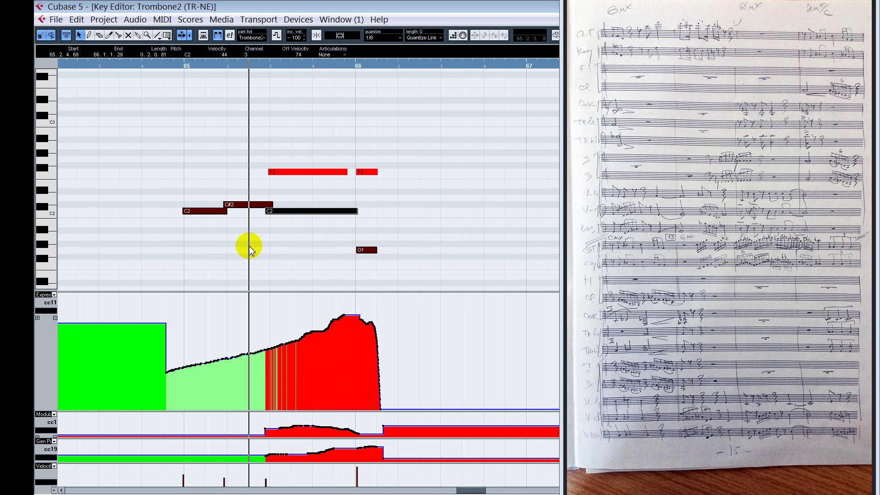
key(space)
right_click(300, 206)
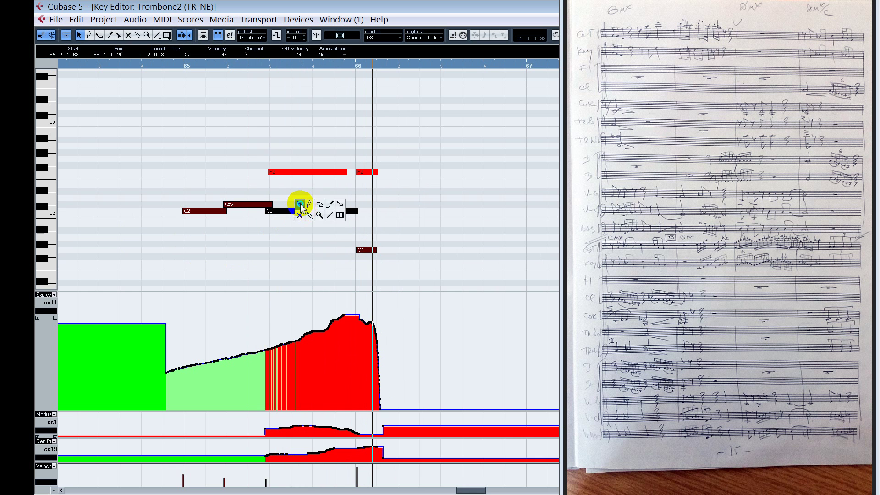
click(302, 213)
drag(303, 153, 405, 185)
right_click(340, 203)
click(339, 203)
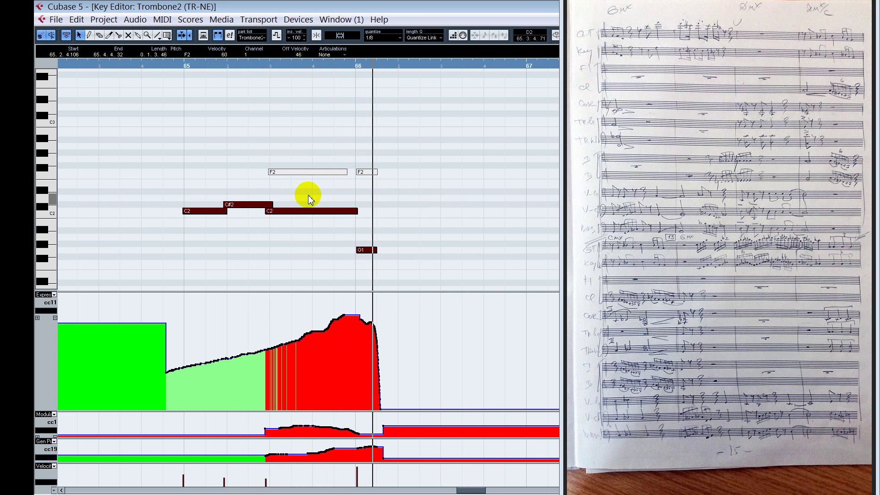
click(308, 199)
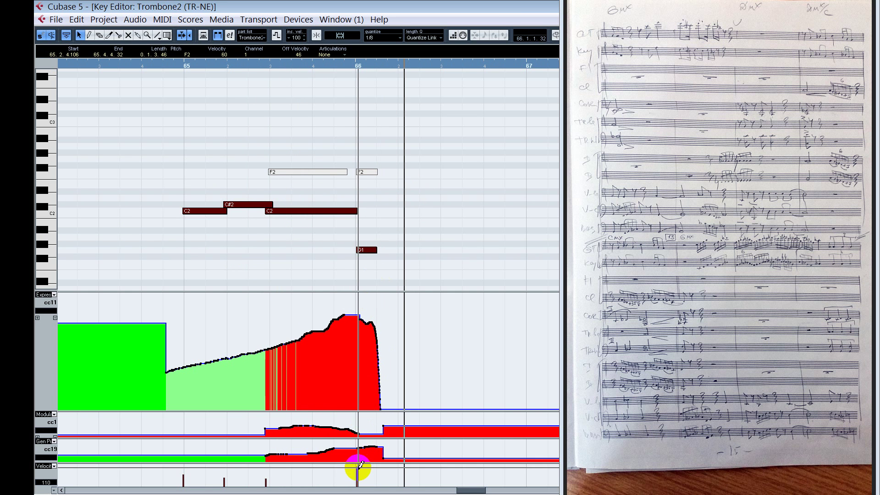
- Set the velocity of the G1 note at bar 66 to 85 and move its start earlier to 65.4.4.116, checking both in playback
drag(358, 467, 359, 471)
click(314, 300)
key(space)
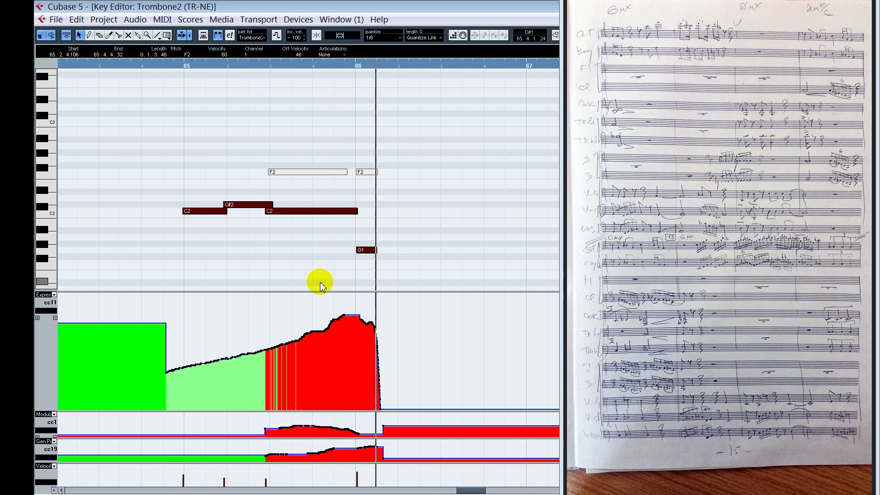
click(359, 249)
key(space)
drag(358, 250, 356, 249)
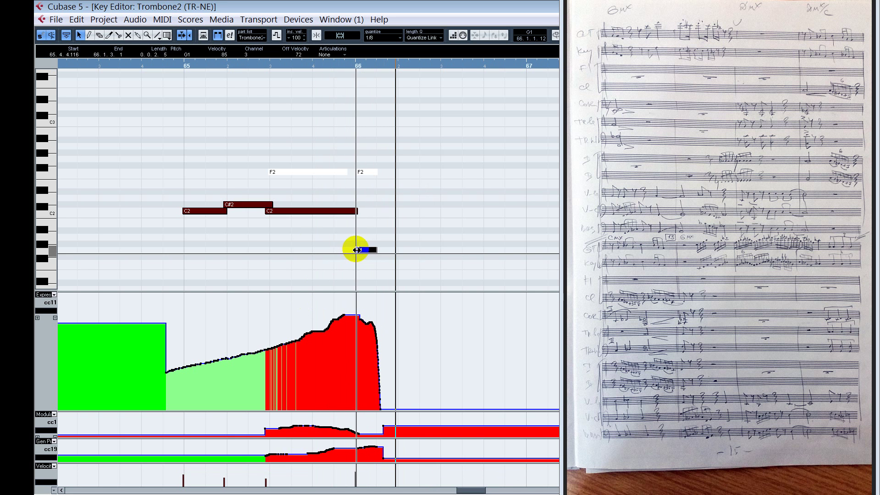
key(space)
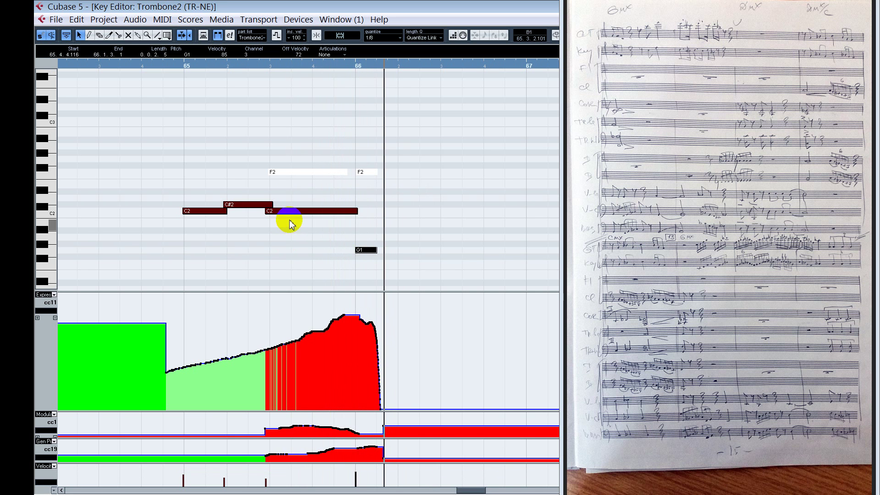
- Unmute the two F2 notes, mute the long C2 and the G1 instead, and listen to the F2 notes
right_click(291, 170)
click(291, 177)
drag(284, 151, 371, 187)
click(241, 65)
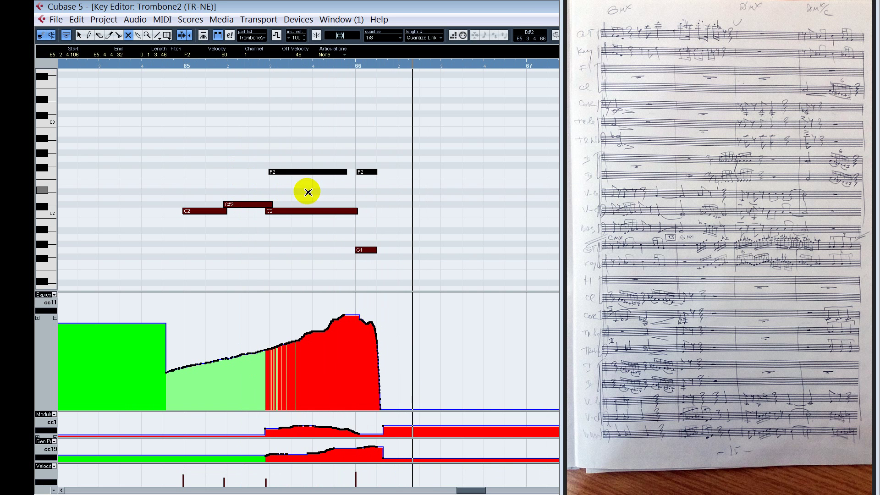
drag(308, 192, 397, 264)
click(255, 185)
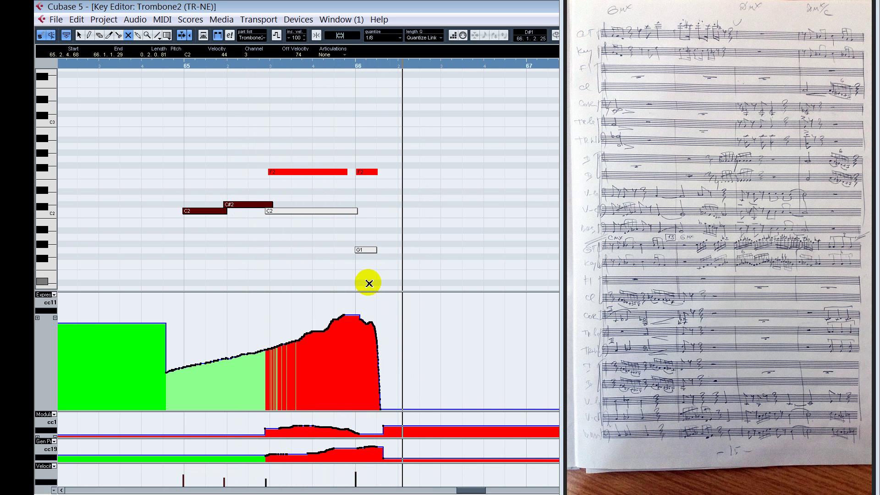
- Make the TR-NE part active, redraw its expression curve lower and flatter under the short F2 at bar 66, and listen
key(1)
click(367, 172)
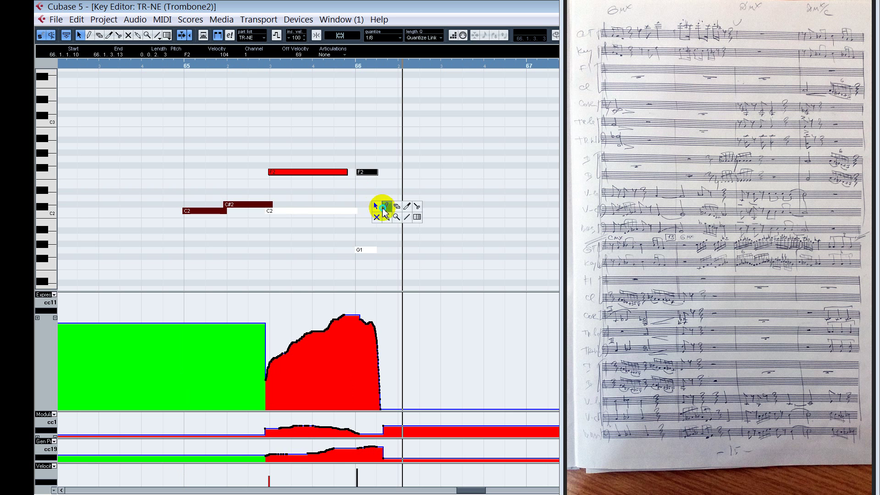
click(386, 207)
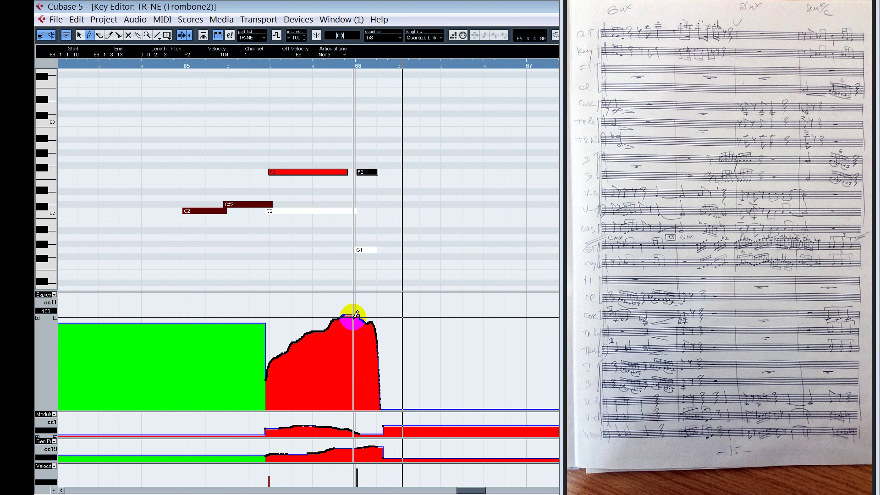
drag(355, 314, 375, 319)
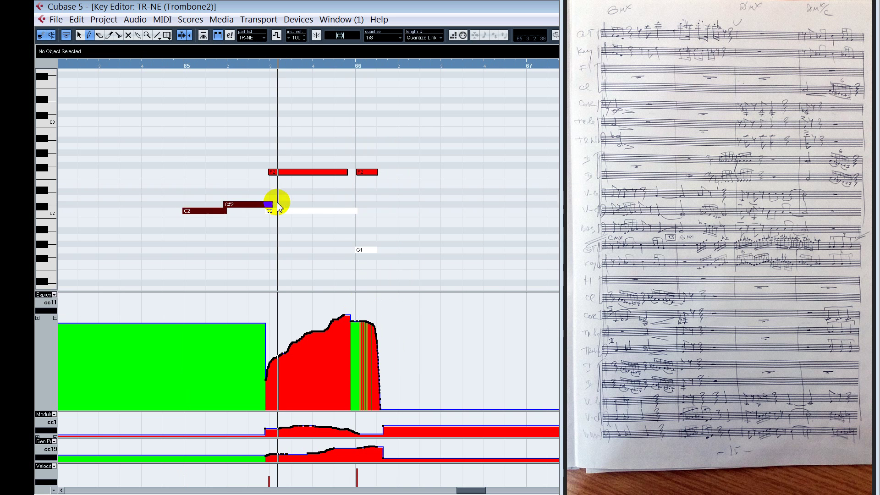
right_click(392, 205)
click(393, 206)
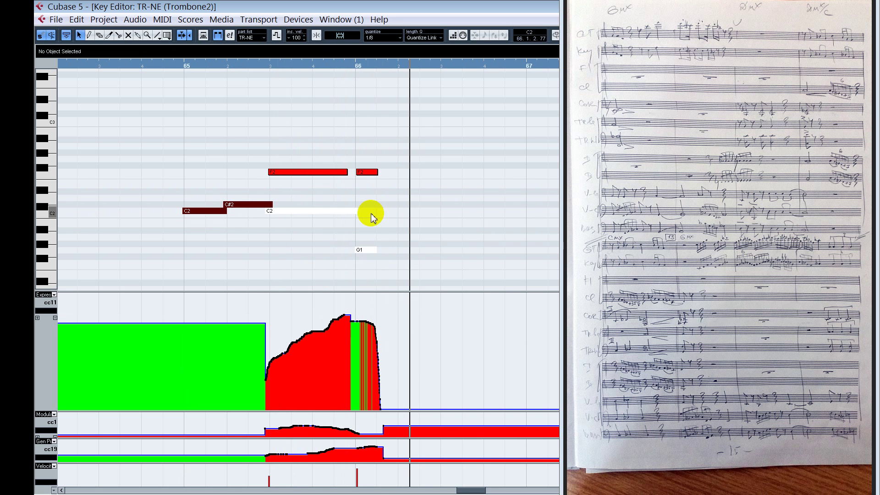
- Redraw the TR-NE expression around bar 66 lower, starting at about 89 and rising slightly under the short F2, and listen
click(362, 299)
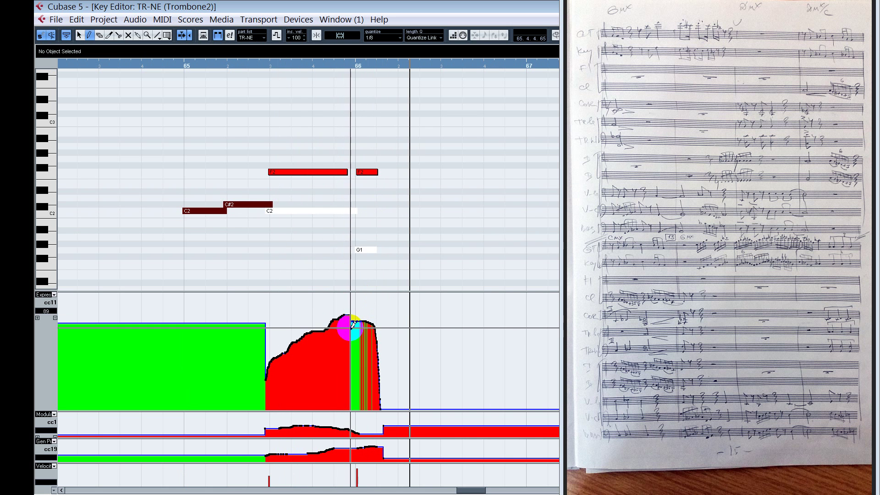
drag(351, 328, 372, 324)
alt+shift+click(297, 230)
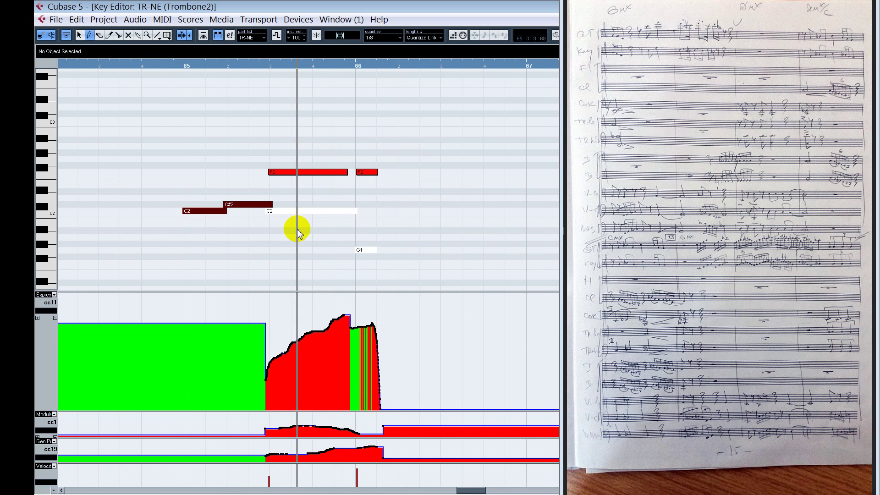
key(space)
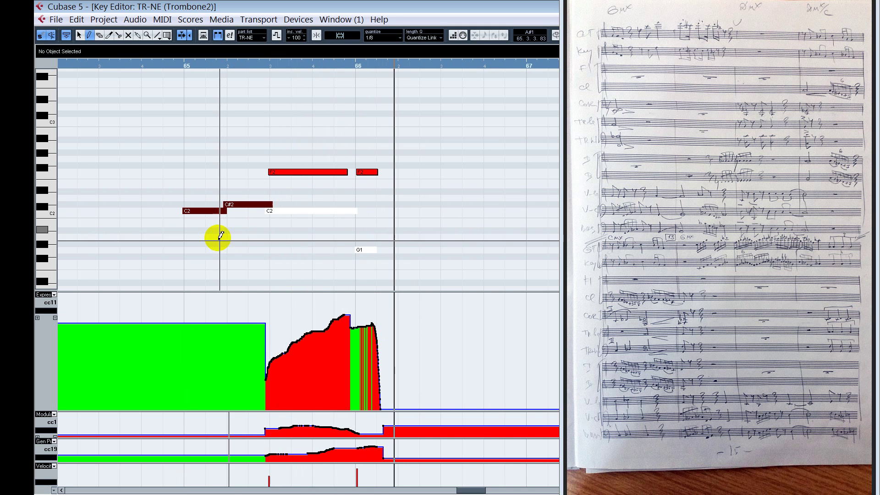
key(1)
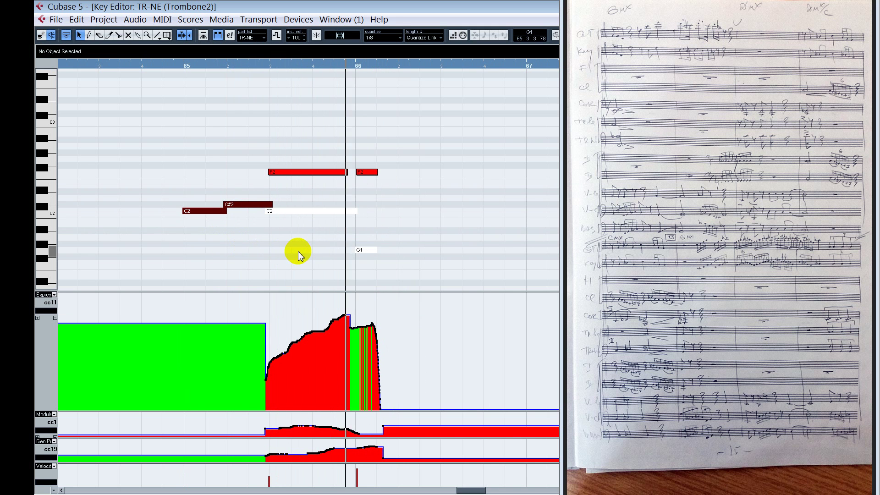
- Unmute the long C2 and the G1, audition them with the F2 notes muted, and unmute the F2 notes for joint playback
drag(309, 200, 422, 273)
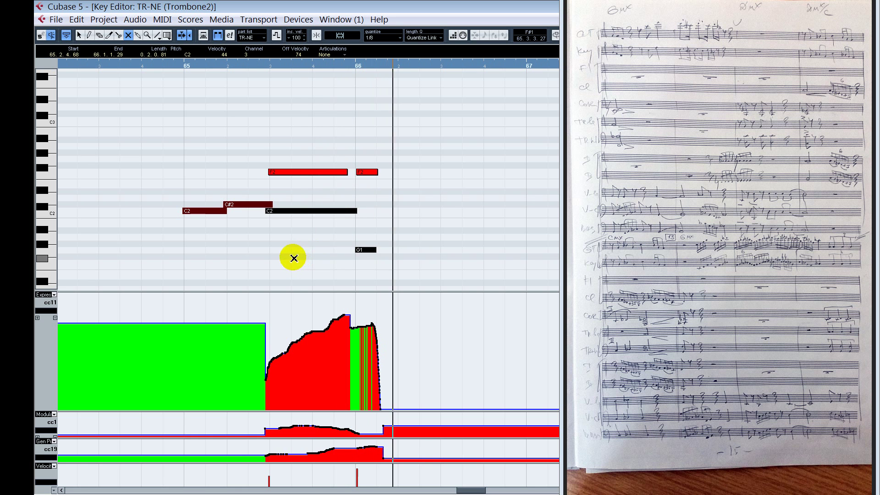
drag(274, 158, 384, 188)
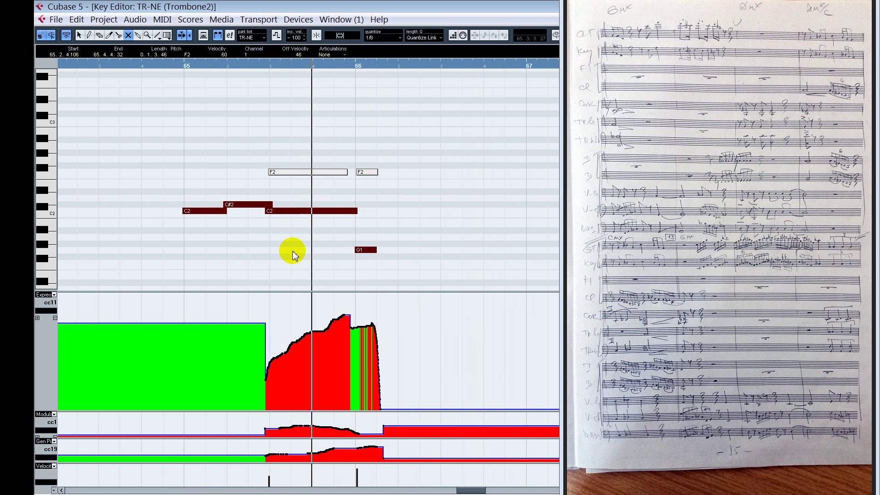
key(space)
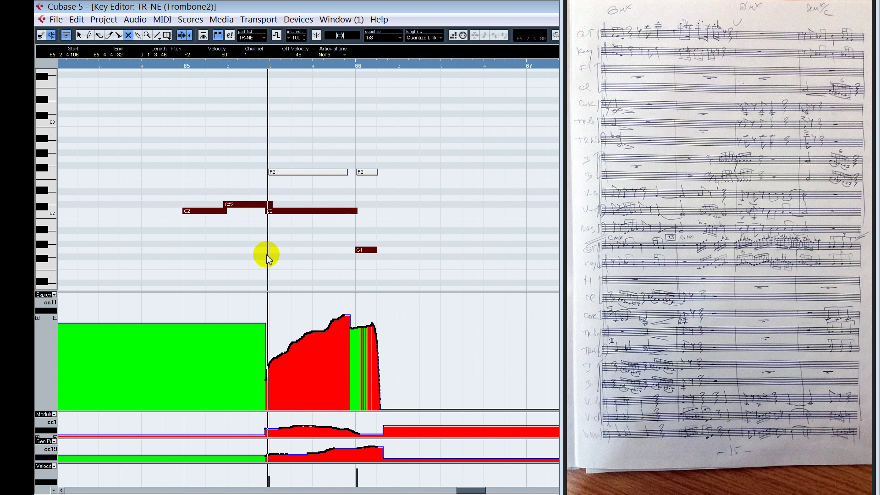
drag(299, 158, 404, 179)
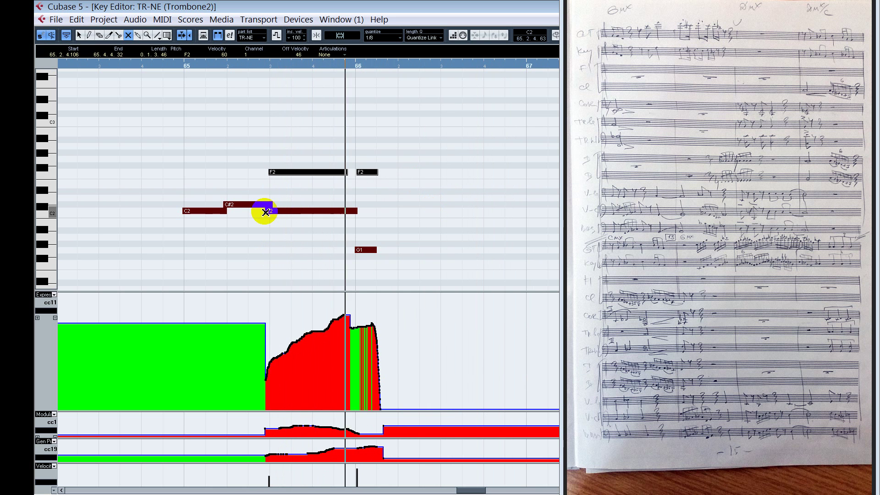
click(331, 394)
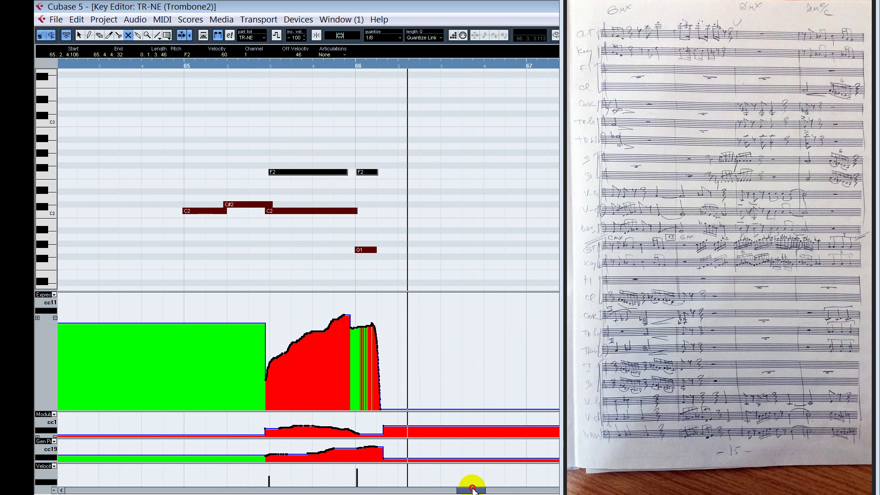
- Shape falling velocities on the three G1 notes in bar 68 of the Trombone2 part, with the first at 85, and listen
drag(472, 489, 490, 489)
right_click(348, 222)
click(349, 222)
click(278, 207)
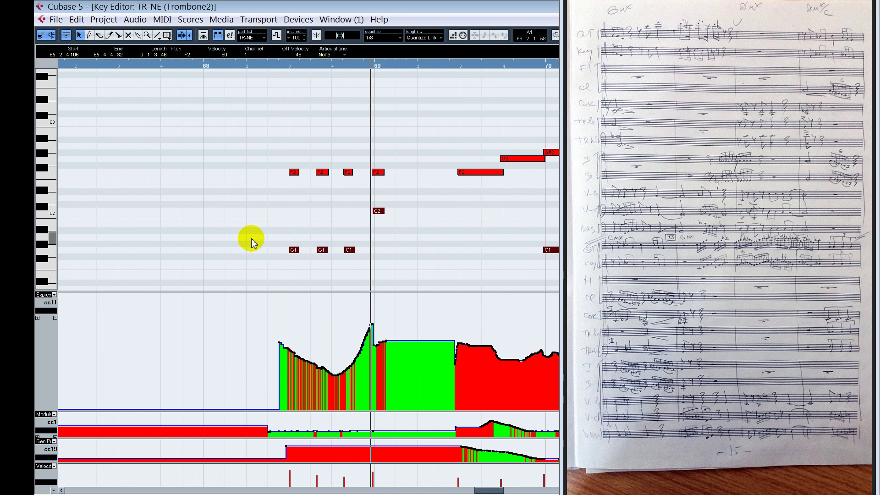
click(294, 250)
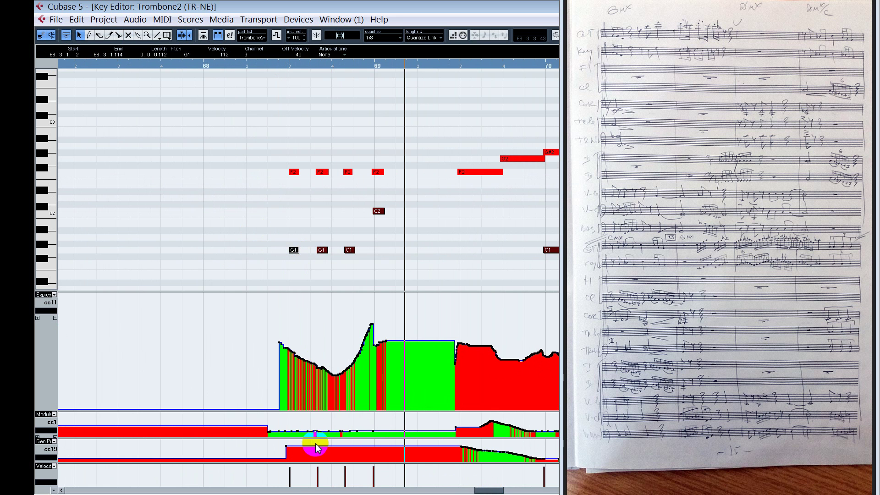
click(322, 469)
mouse_move(324, 468)
mouse_down()
mouse_move(352, 475)
mouse_move(290, 471)
mouse_up()
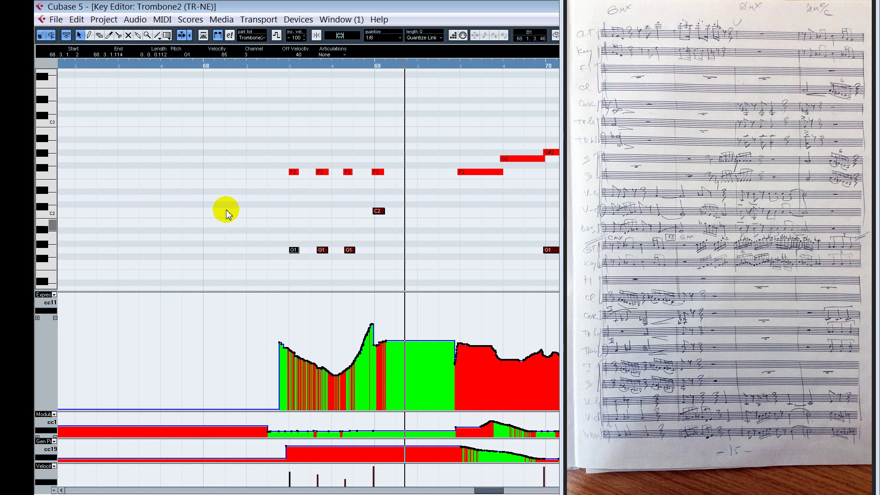
click(292, 172)
click(293, 251)
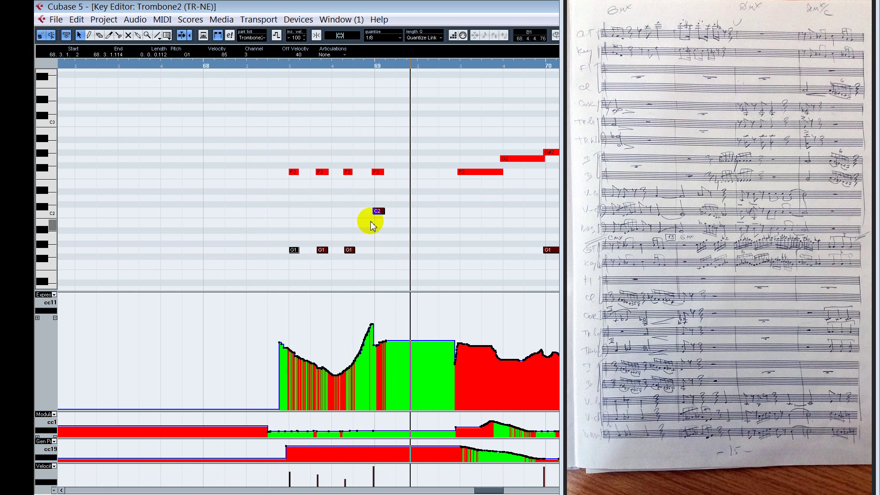
- Lower the velocity of the C2 note at bar 69, set the first G1 in bar 68 to 99, and listen
drag(373, 466, 377, 471)
drag(289, 466, 289, 469)
click(276, 377)
key(space)
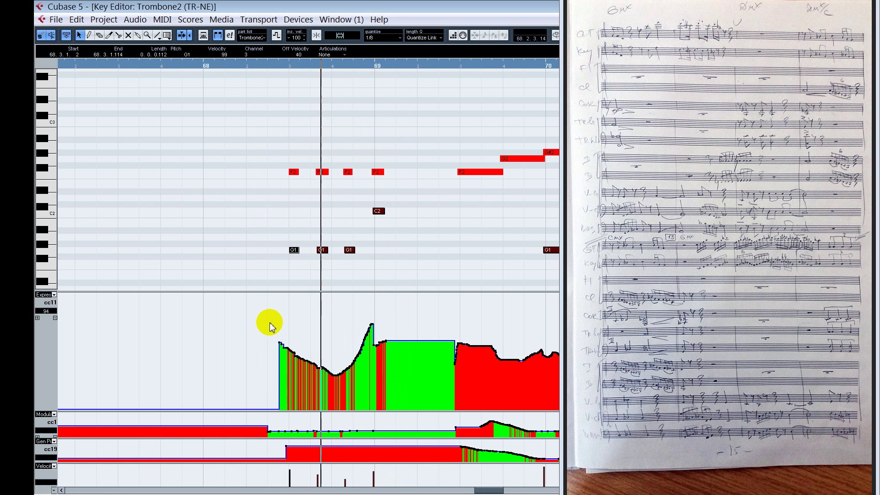
key(space)
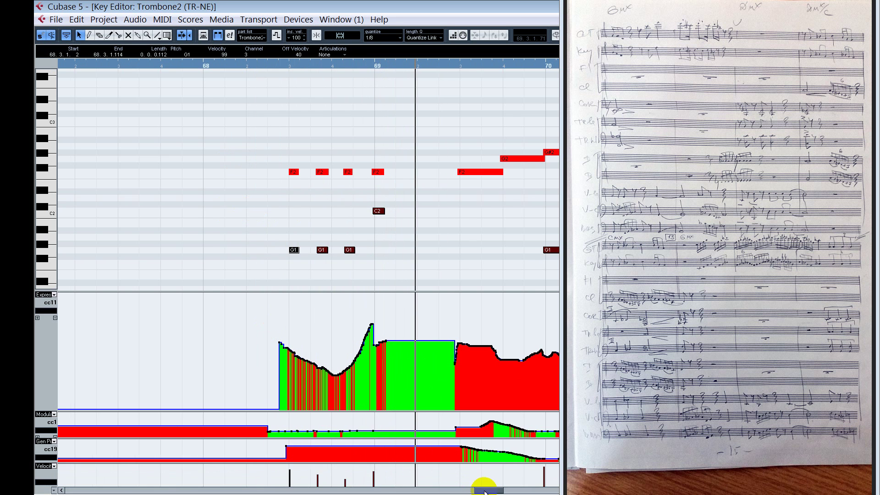
- Set the velocity of the long G1 note at bar 70 to 74 and check it in playback from bar 69
drag(484, 490, 491, 490)
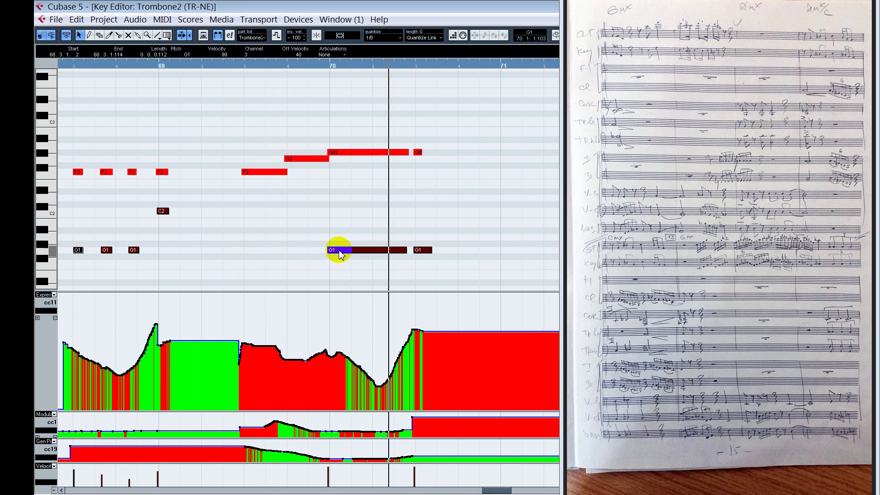
drag(329, 472, 332, 476)
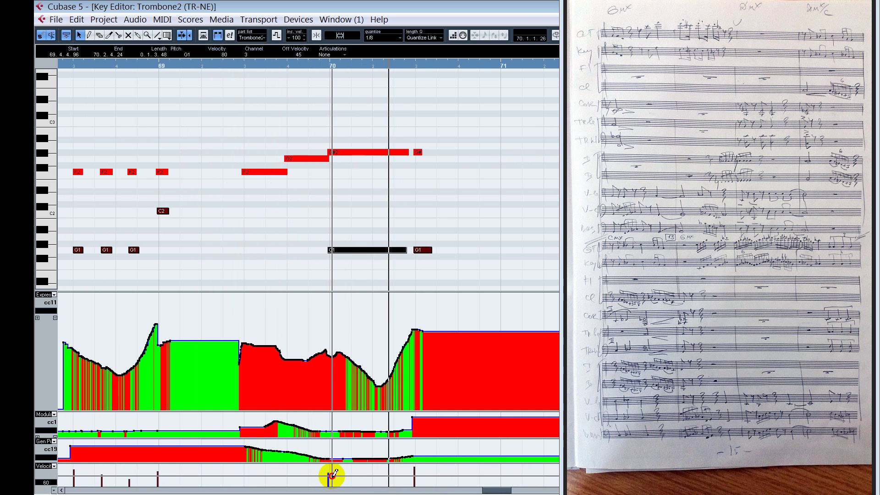
click(207, 211)
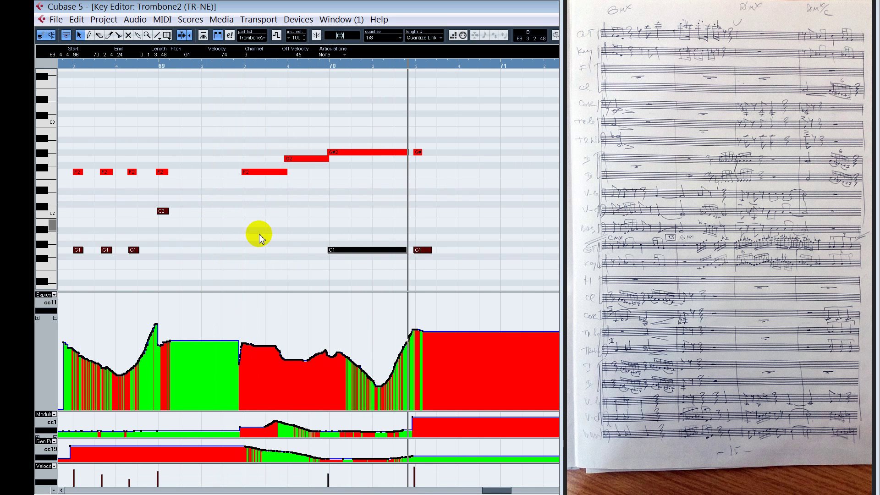
click(259, 217)
click(230, 219)
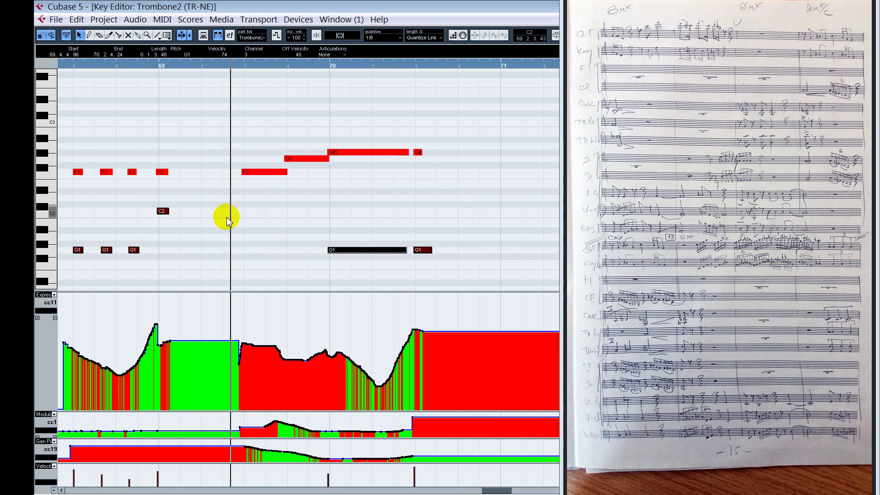
click(216, 213)
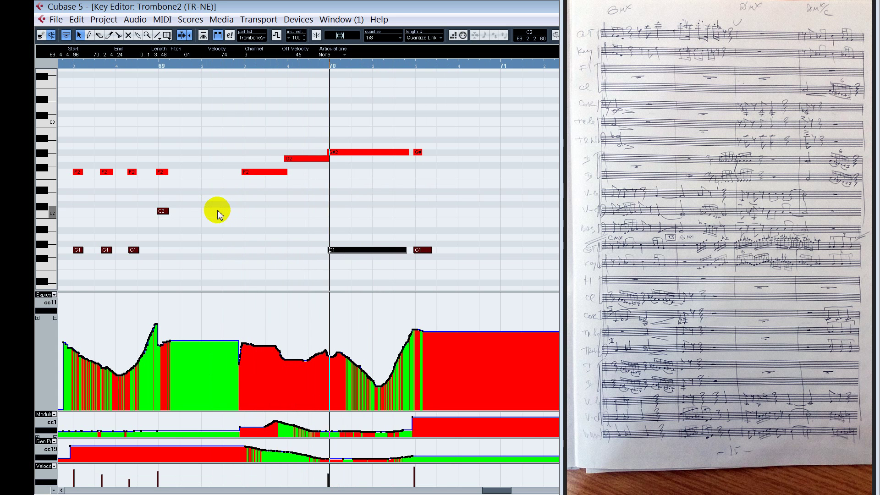
- Replay the phrase from bar 69 in both parts, with the long F2 note in bar 69 of the TR-NE part selected
click(216, 65)
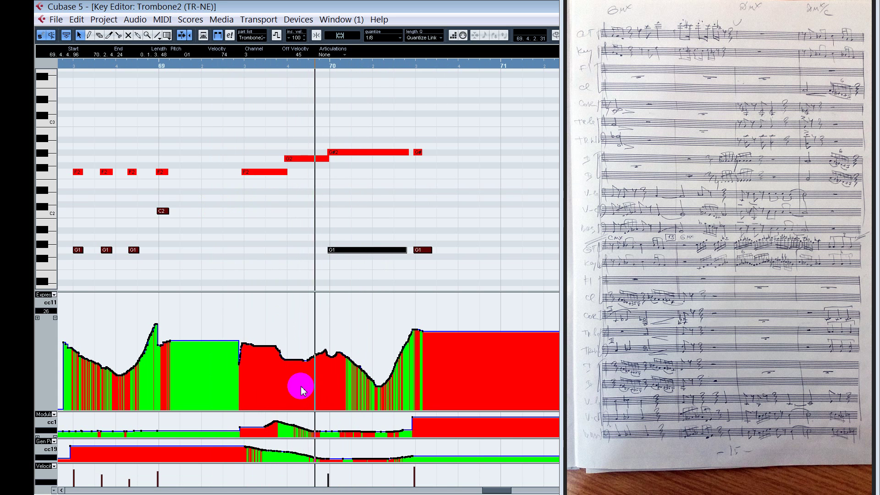
click(282, 172)
click(223, 218)
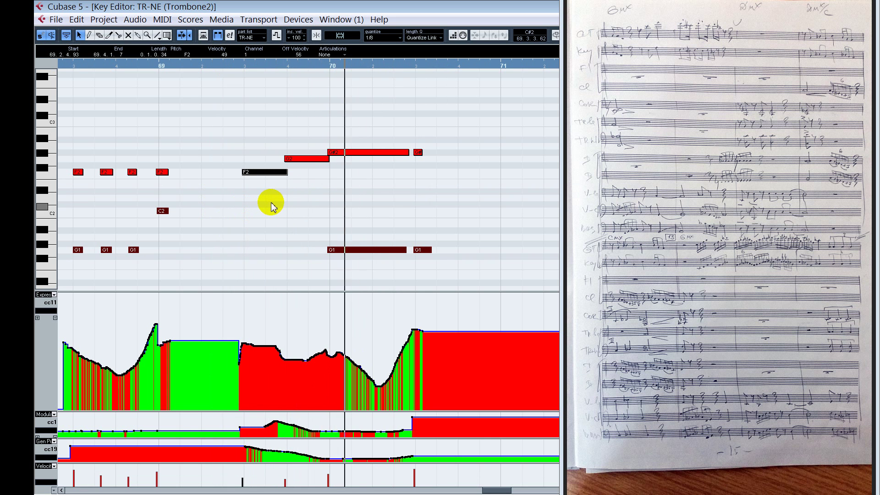
key(space)
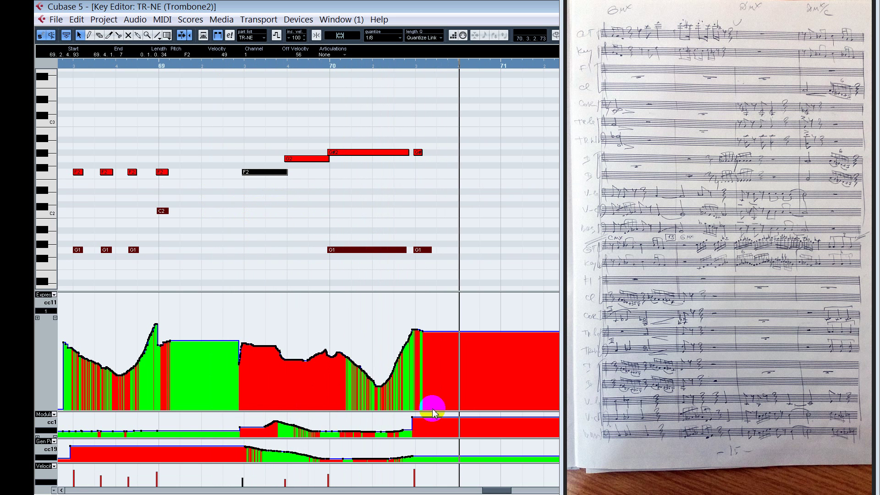
click(328, 264)
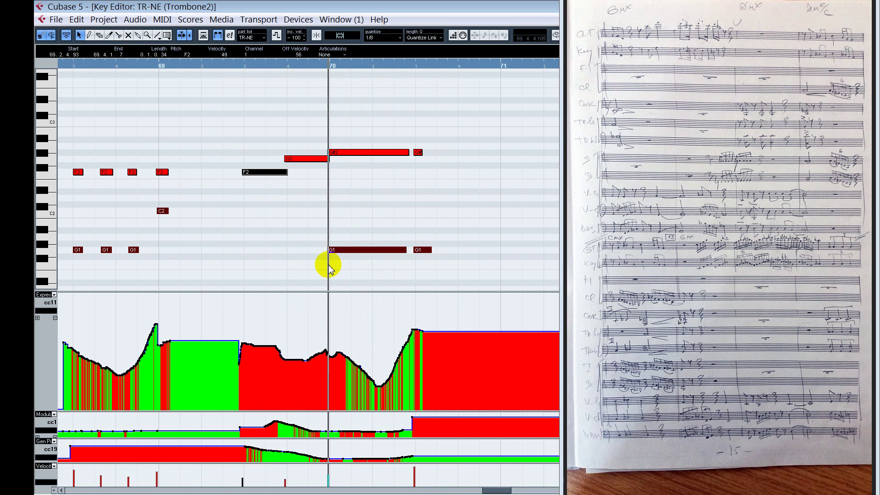
click(317, 270)
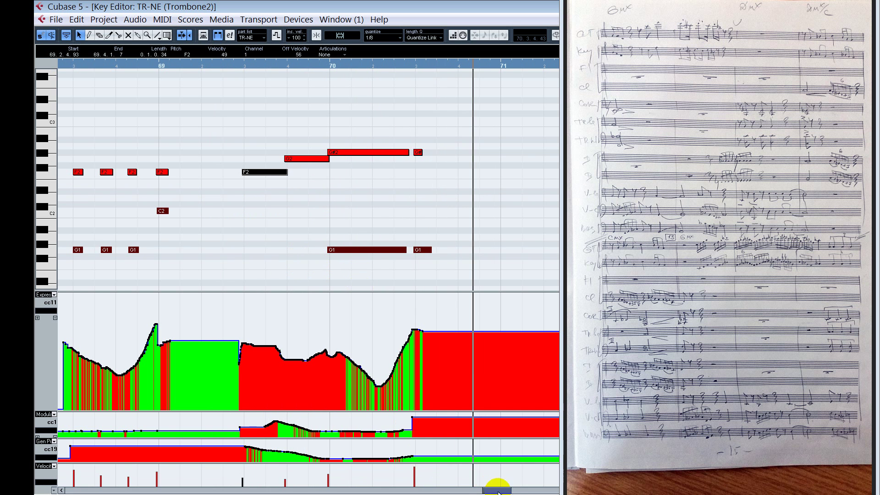
- Mute the two G#2 notes in bar 70 of the TR-NE part, audition the G1 notes without them, and unmute them
mouse_move(493, 490)
mouse_down()
mouse_move(508, 491)
mouse_move(501, 490)
mouse_up()
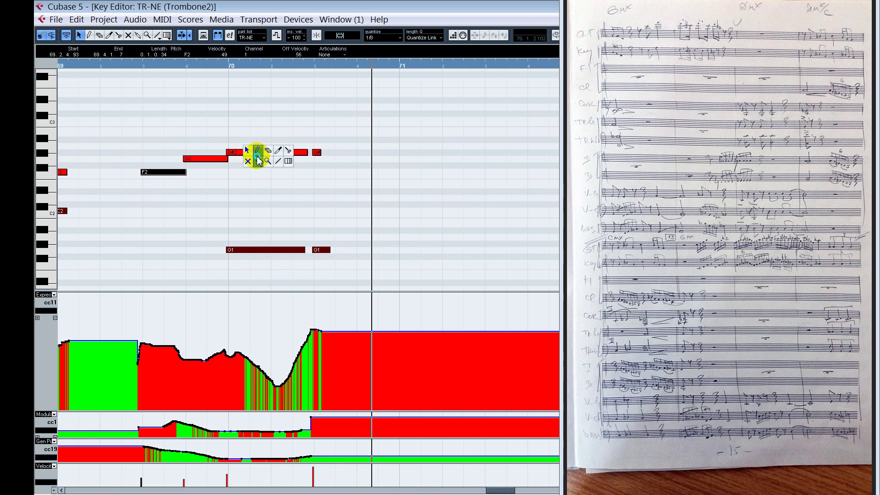
click(248, 161)
drag(252, 133, 339, 193)
key(alt+space)
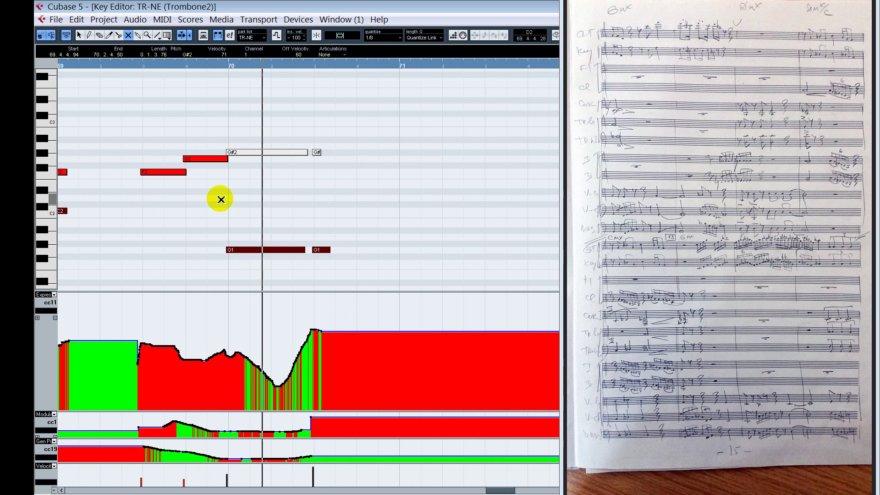
right_click(221, 200)
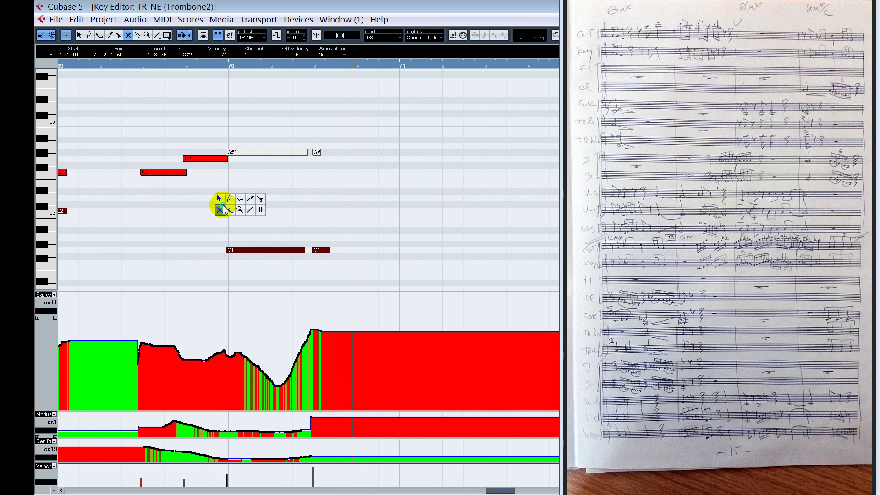
click(222, 208)
drag(274, 131, 332, 222)
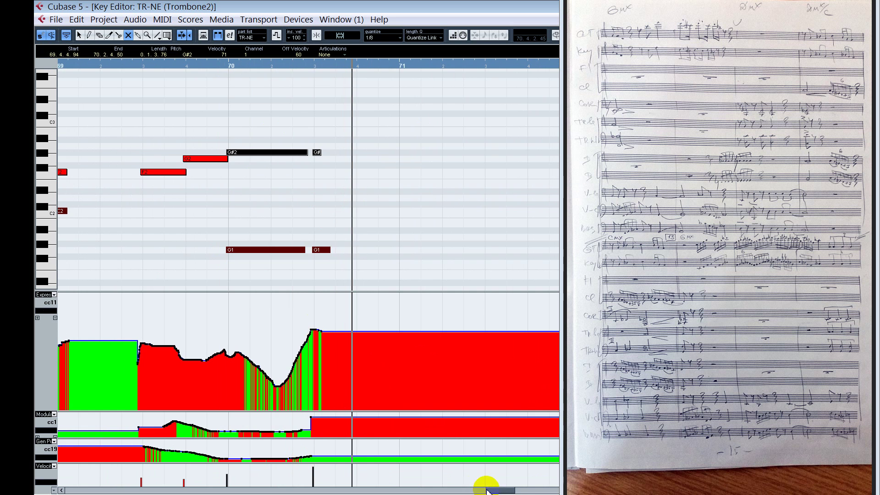
- Set the velocity of the short D2 note in bar 72 of the Trombone2 part to 80
drag(487, 490, 502, 489)
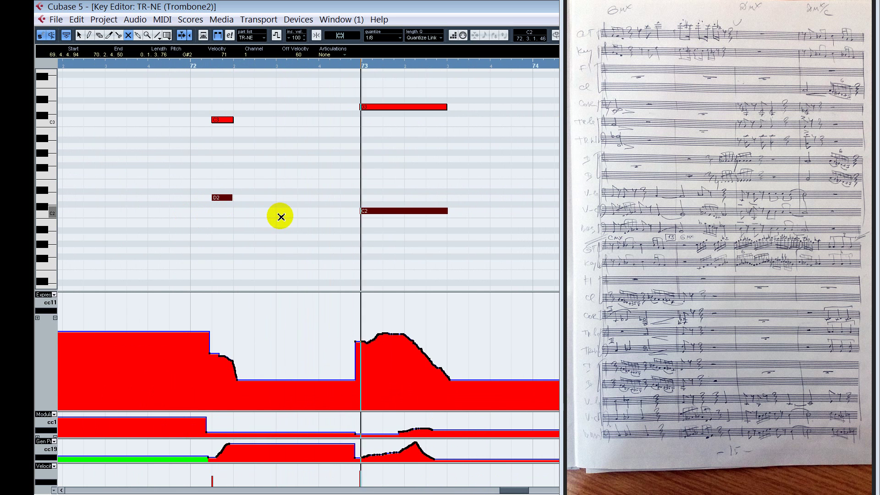
key(1)
click(228, 119)
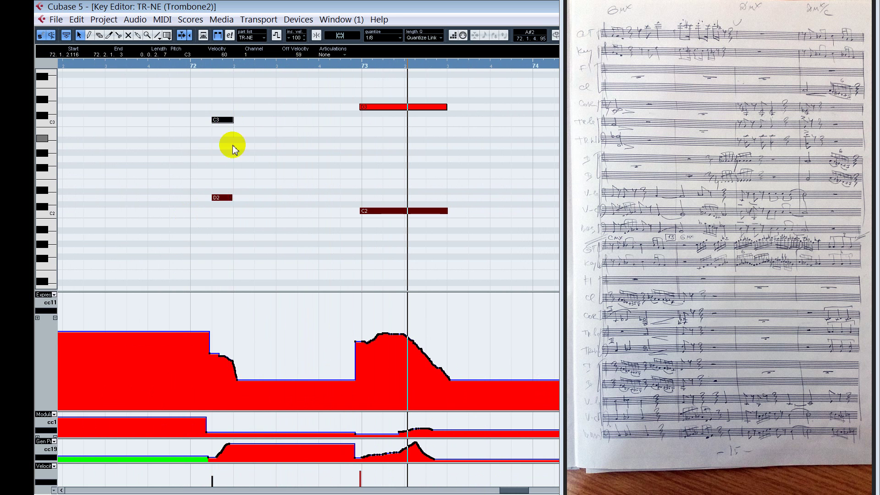
click(225, 201)
drag(205, 473, 216, 471)
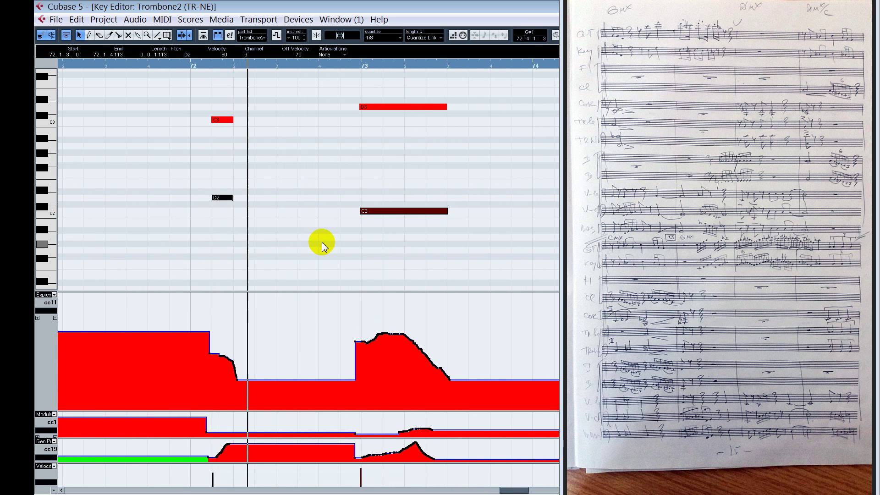
- Replace the expression bulge over the long C2 note at bar 73 with a gently falling line
click(385, 212)
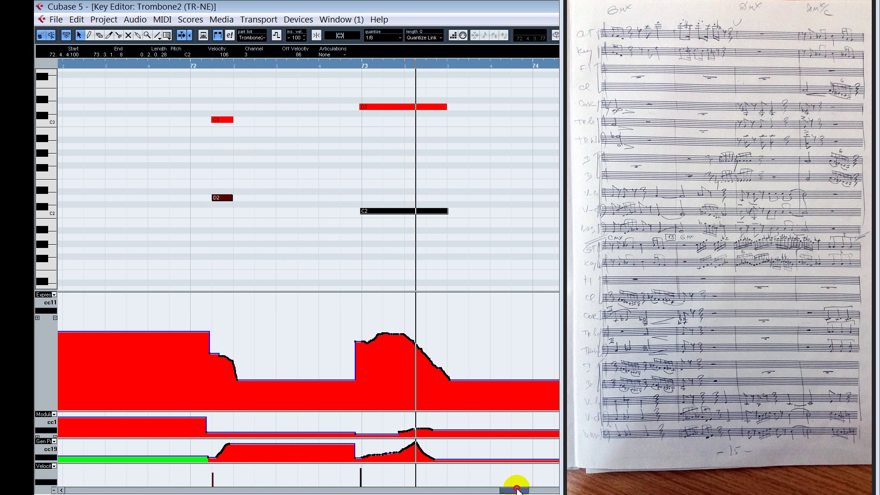
drag(516, 490, 520, 490)
click(248, 223)
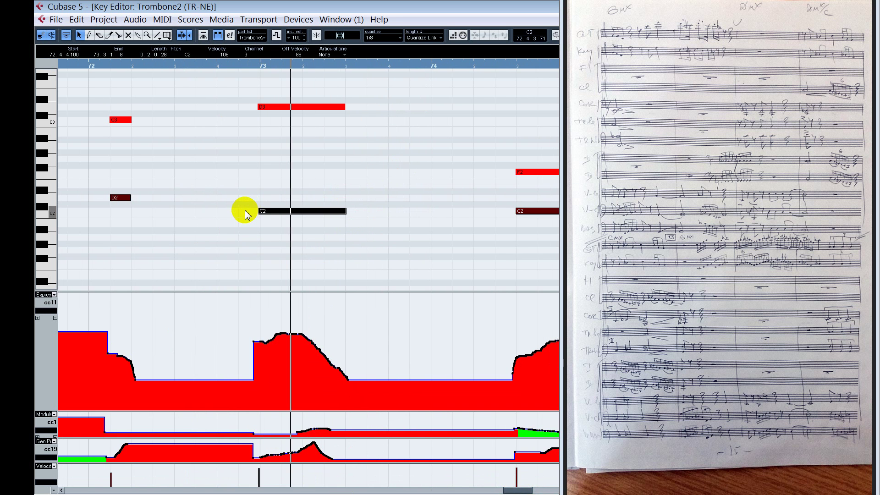
key(8)
mouse_move(267, 332)
mouse_down()
mouse_move(262, 338)
mouse_move(323, 355)
mouse_up()
key(1)
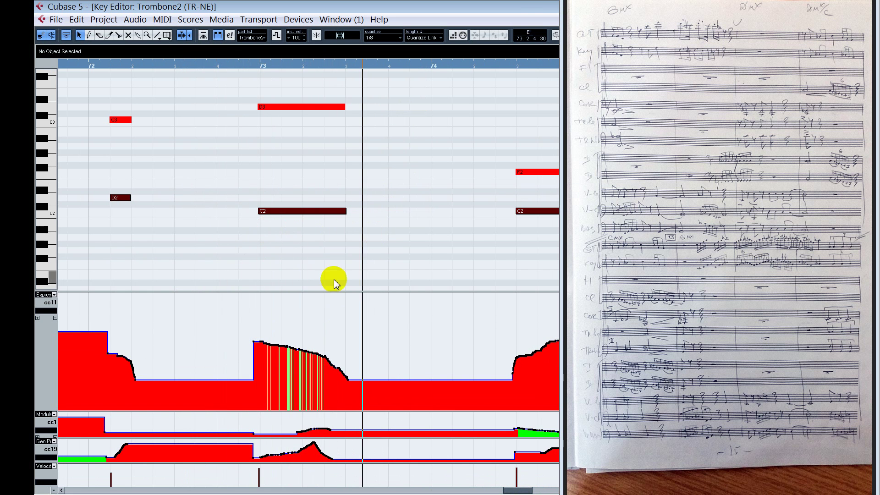
- Redraw the start of the expression curve at bar 73 higher so it falls more steeply over the C2 note, and listen
right_click(309, 311)
click(310, 301)
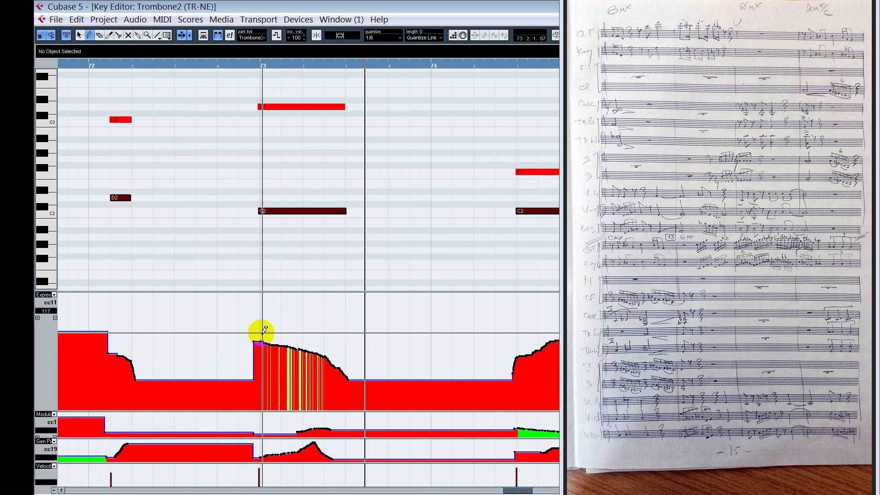
drag(255, 328, 306, 347)
alt+shift+click(245, 254)
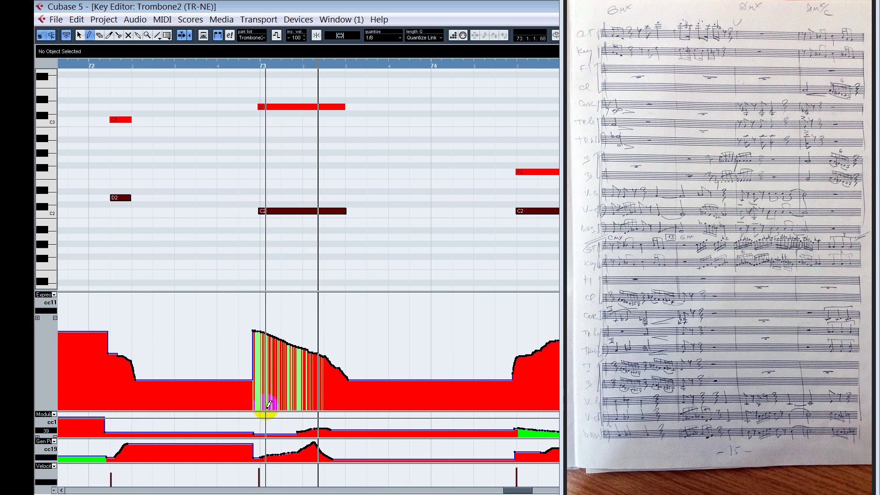
- Lower the velocity of the long C2 note at bar 73 and fine-tune it by ear with repeated playback
click(261, 474)
alt+shift+click(242, 293)
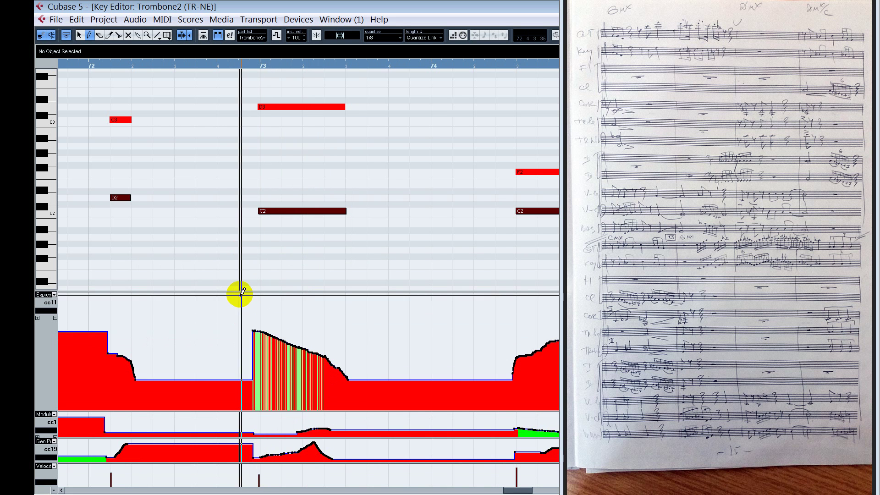
alt+shift+click(219, 249)
key(space)
key(space)
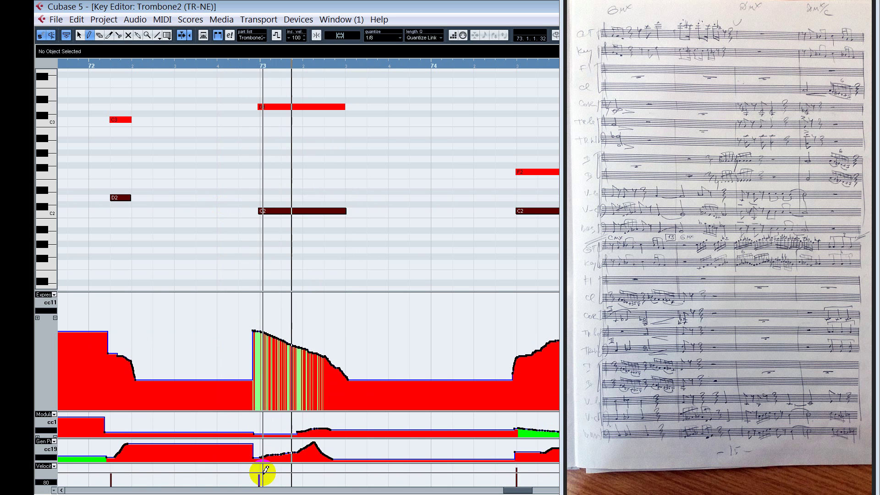
click(261, 471)
alt+shift+click(240, 371)
key(space)
key(space)
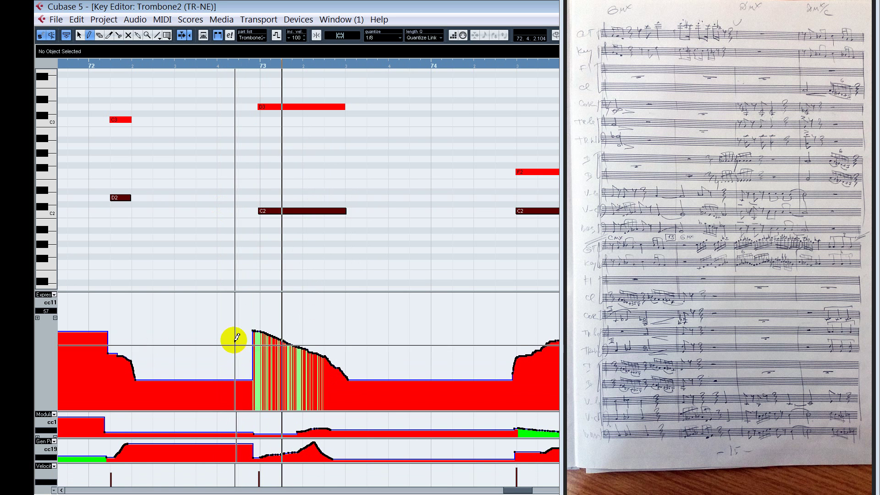
alt+shift+click(220, 285)
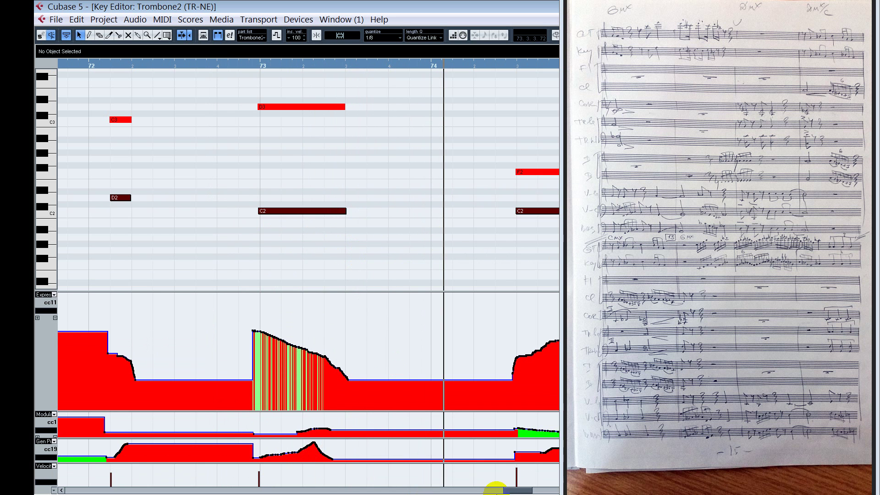
- Listen from bar 74 and lengthen its long C2 note to end at 75.1.1.29
drag(519, 490, 529, 490)
click(185, 243)
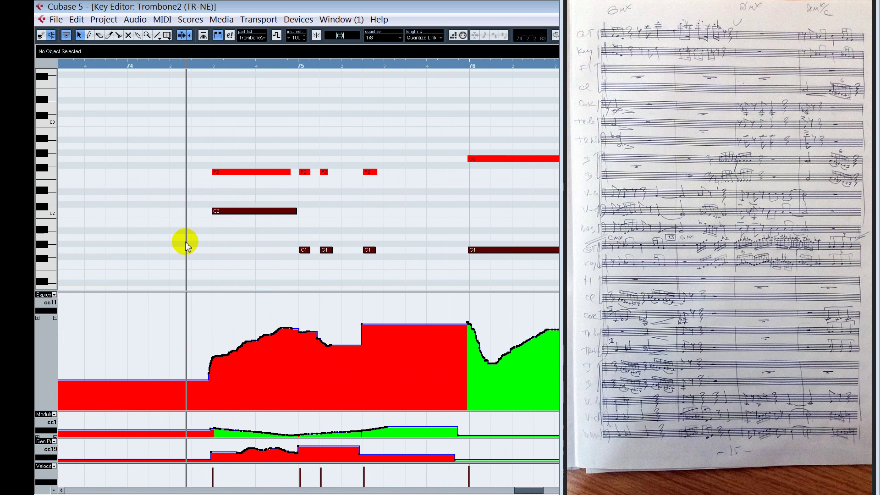
click(181, 235)
key(s)
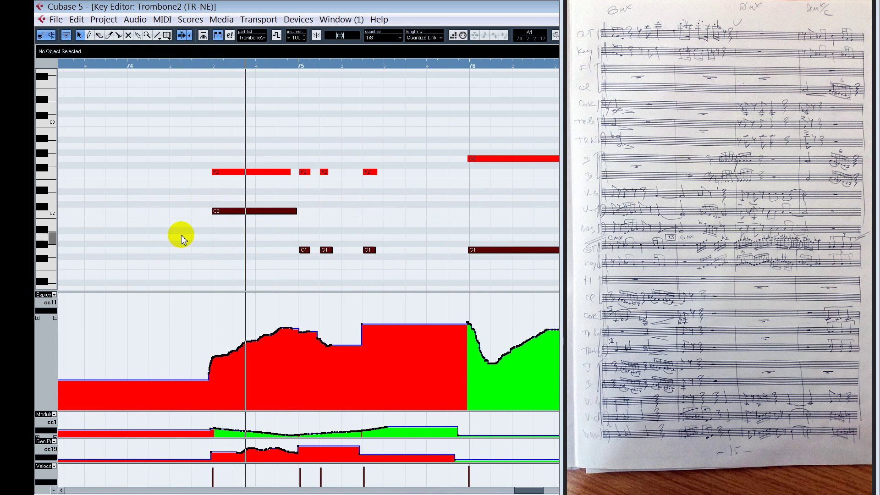
drag(294, 210, 300, 213)
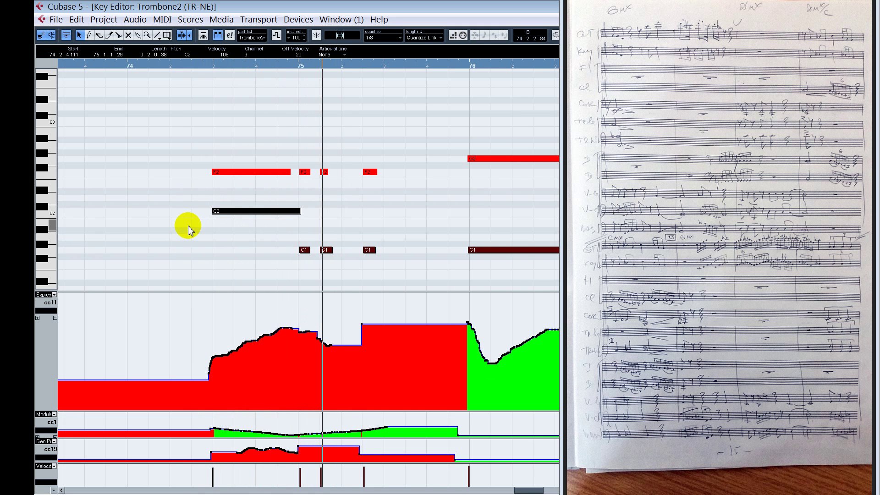
- Mute the four F2 notes in bars 74 and 75 to audition the Trombone2 notes without them
right_click(215, 199)
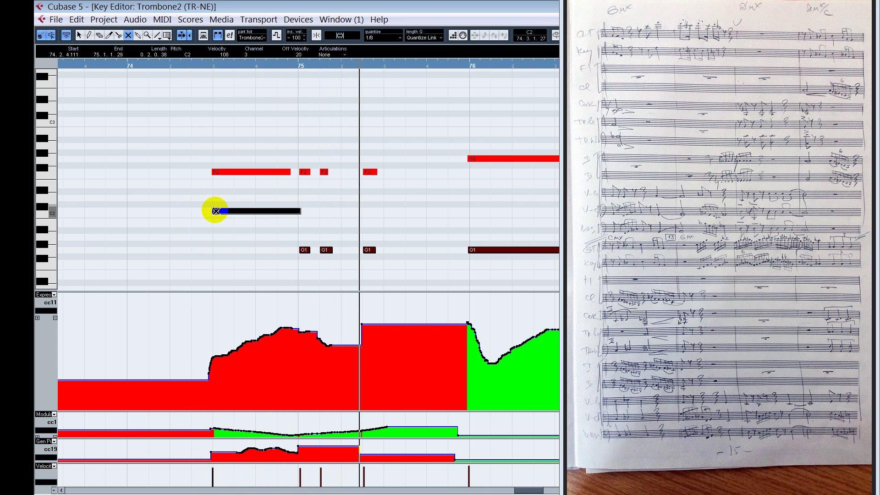
drag(245, 145, 376, 189)
click(181, 206)
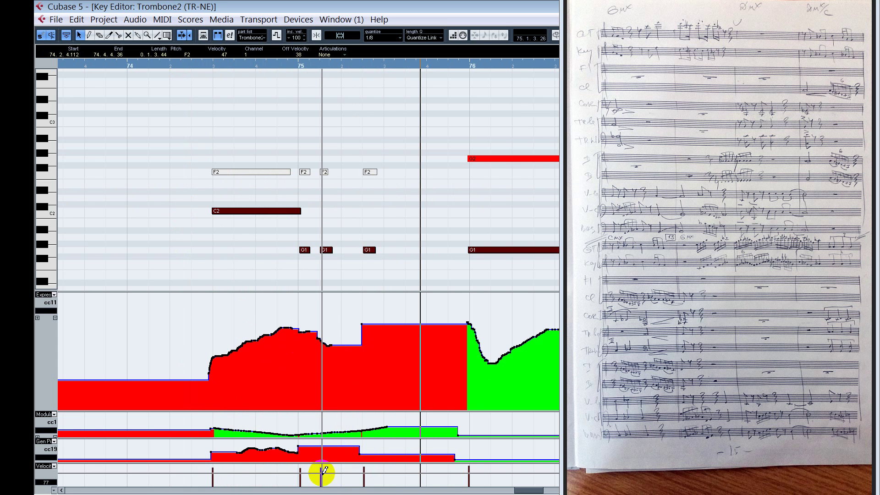
- Set the velocity of the second G1 note in bar 75 to 77, shorten the note to 0.0.0.81, and listen
click(192, 272)
key(space)
click(330, 251)
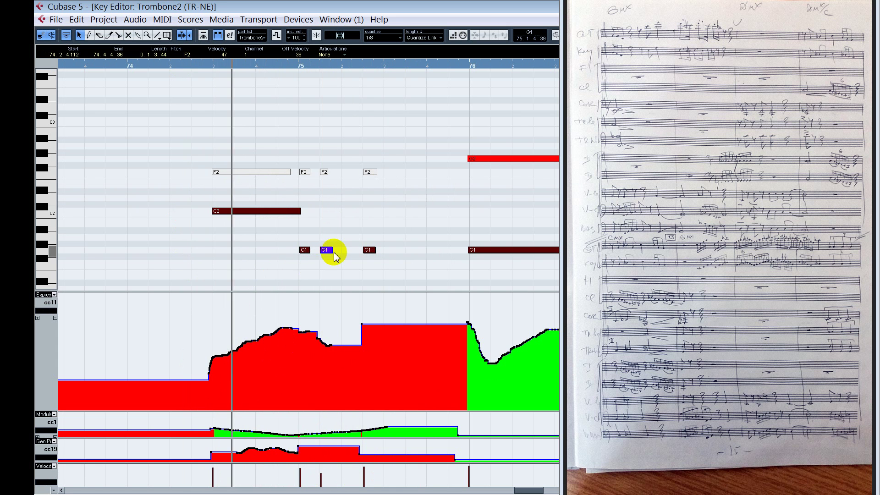
drag(332, 251, 326, 252)
key(space)
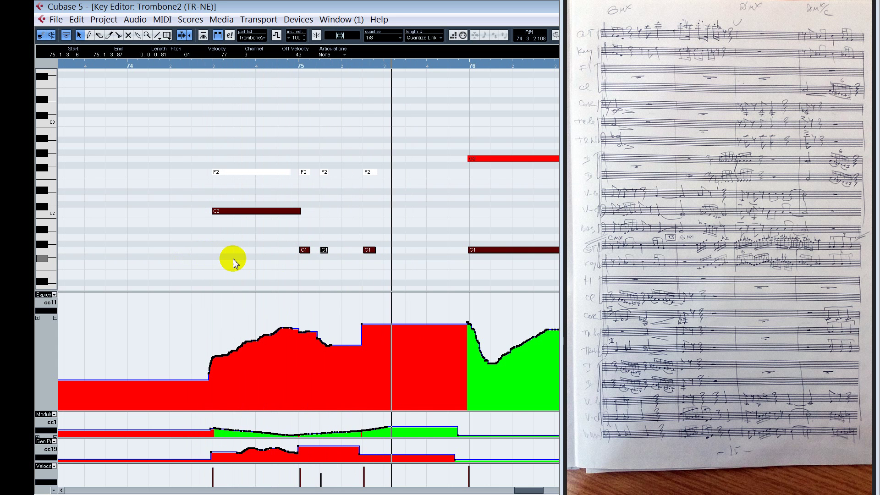
key(space)
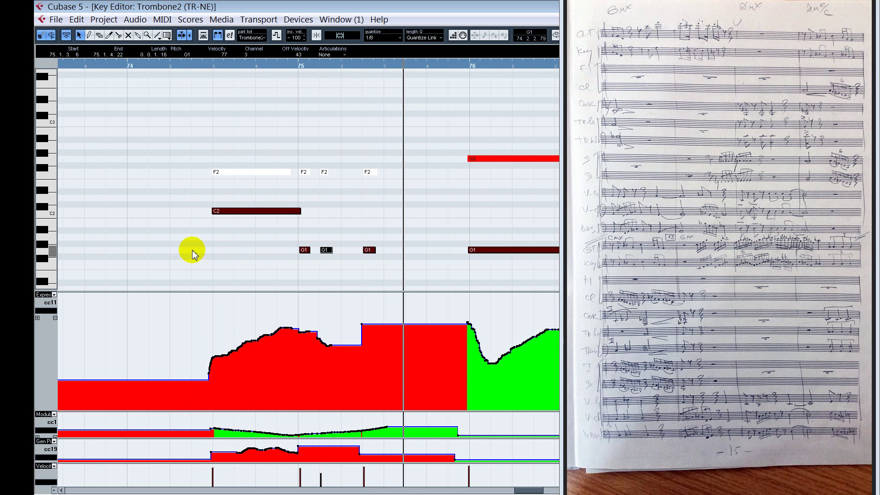
- End the second G1 note in bar 75 at 75.1.3.93, extend the first G1 to 75.1.2.38, and play from bar 74
drag(331, 251, 332, 251)
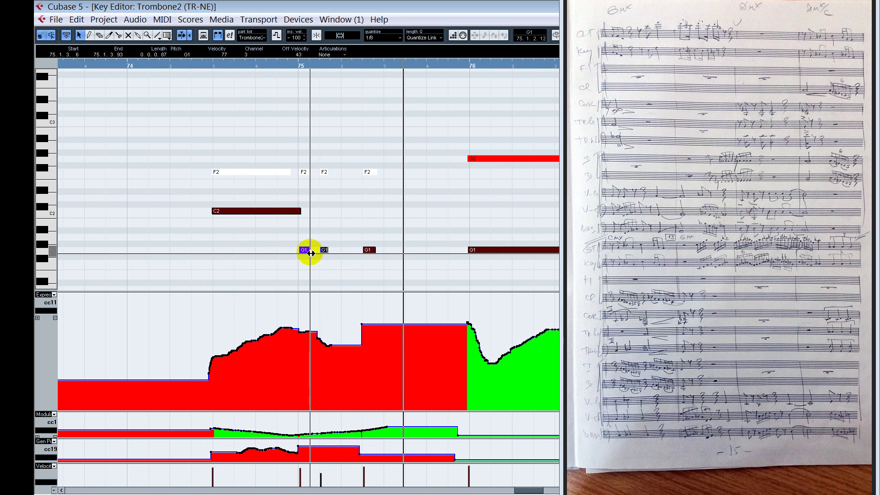
drag(312, 252, 313, 252)
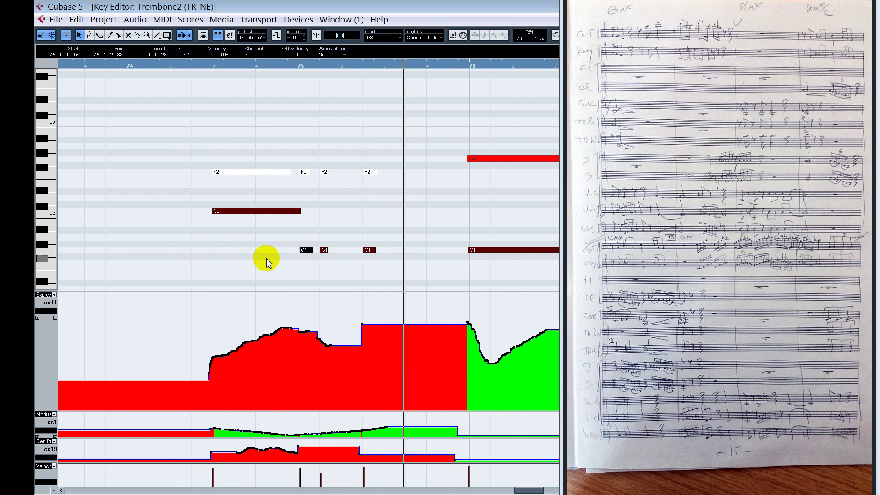
click(189, 238)
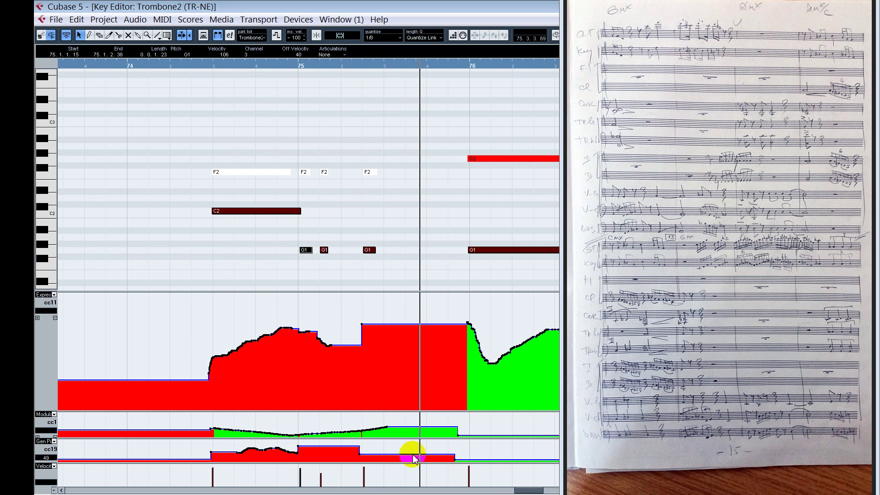
- Unmute the four F2 notes in bars 74 and 75 and play the passage on into bar 76
drag(524, 491, 528, 492)
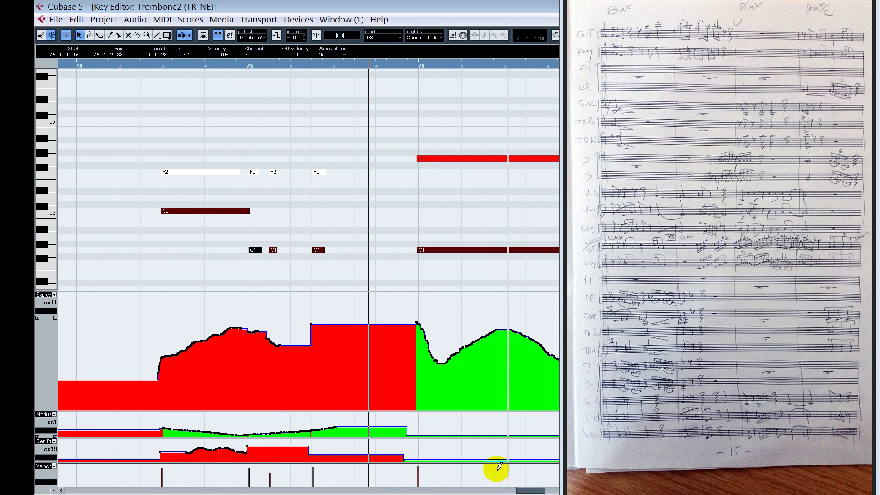
click(210, 179)
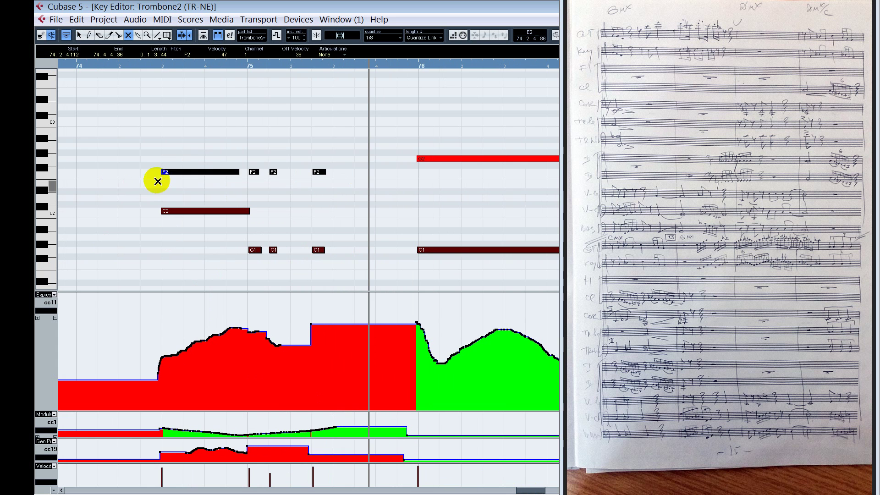
key(space)
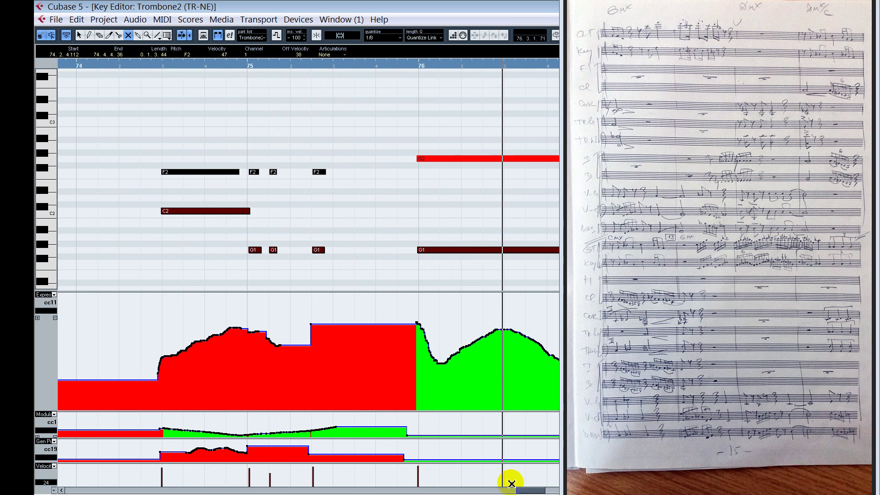
- Set the velocity of the long G1 note in bar 76 to 102 and play it from late bar 75
drag(522, 491, 527, 487)
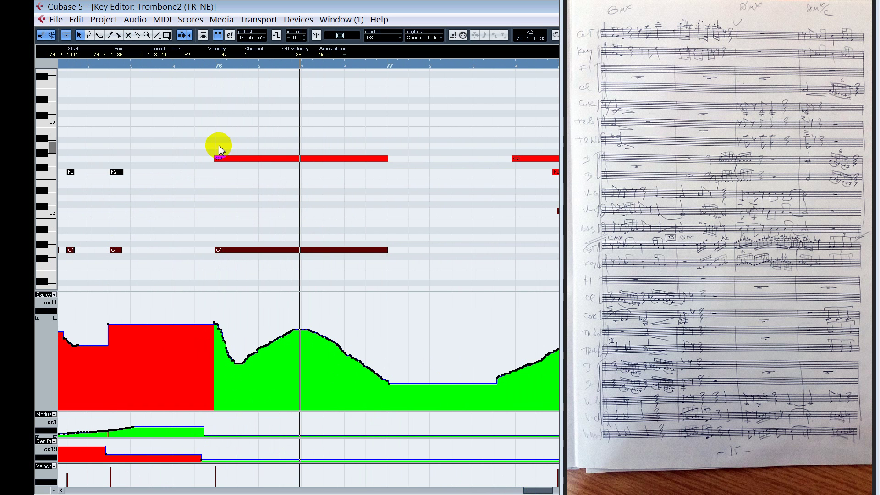
click(232, 160)
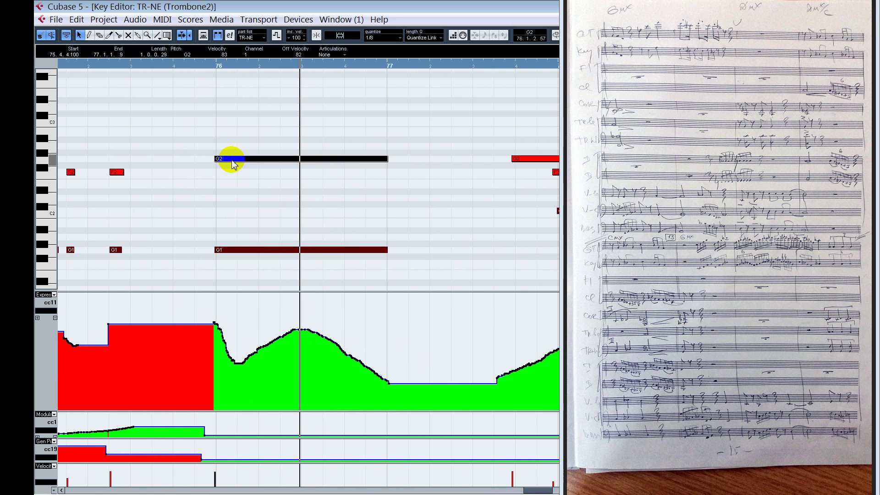
click(262, 251)
drag(222, 460, 218, 468)
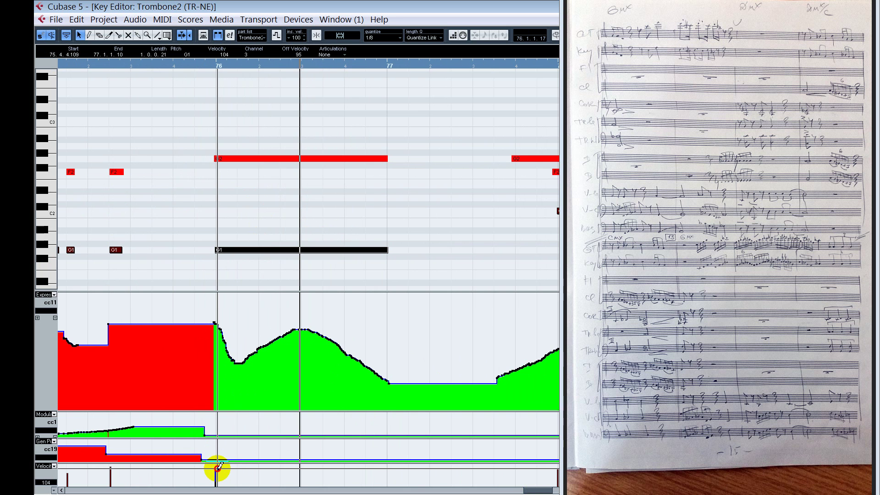
alt+shift+click(188, 251)
key(space)
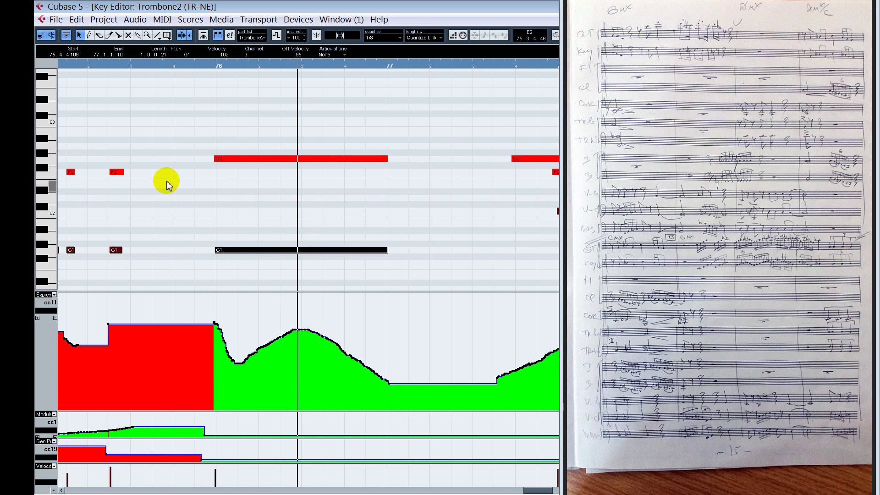
- Mute the long G2 note in bar 76 and play the G1 note on its own
click(180, 197)
click(217, 159)
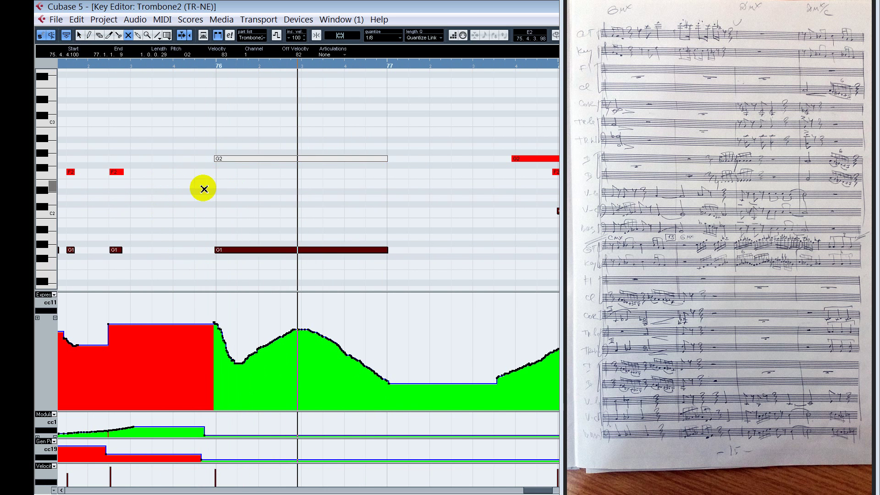
key(space)
right_click(195, 208)
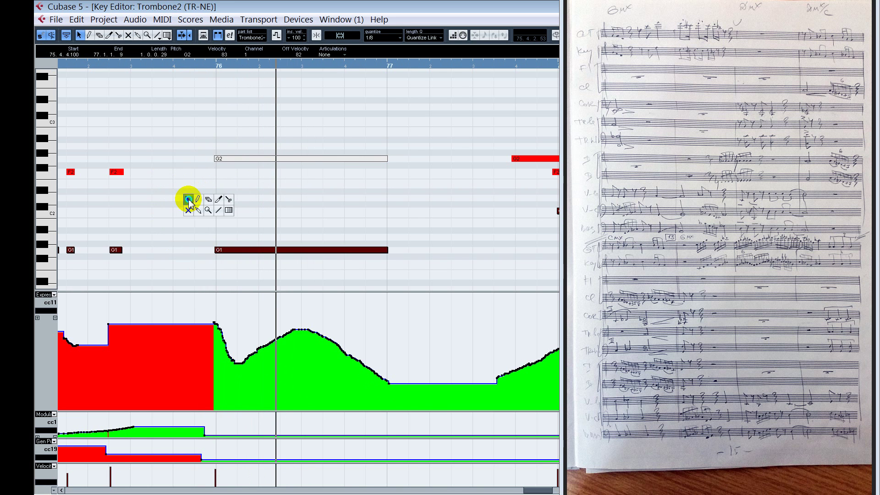
- Unmute the G2 note in bar 76, mute the G1 note instead, and play the G2 on its own
click(185, 209)
drag(216, 218, 272, 283)
drag(256, 132, 267, 159)
alt+shift+click(184, 199)
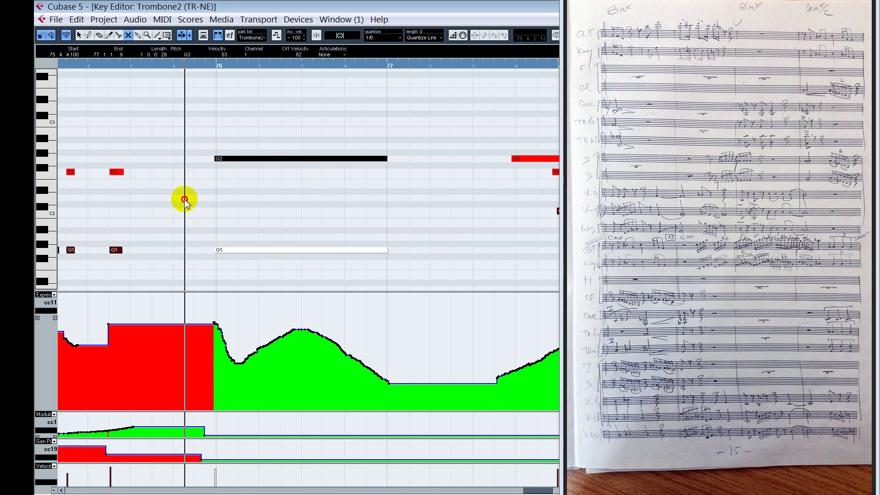
key(space)
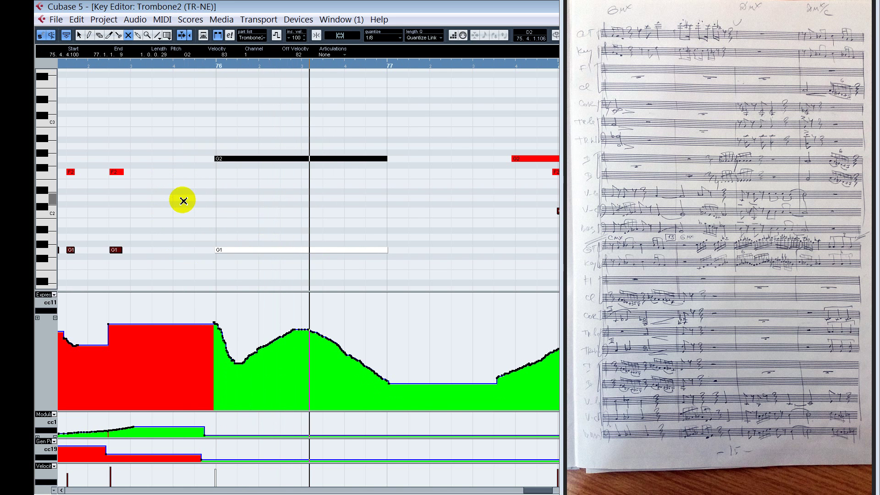
- Unmute the G1 note in bar 76 and play both long notes together from late bar 75
drag(210, 151, 238, 178)
click(198, 141)
drag(197, 141, 281, 251)
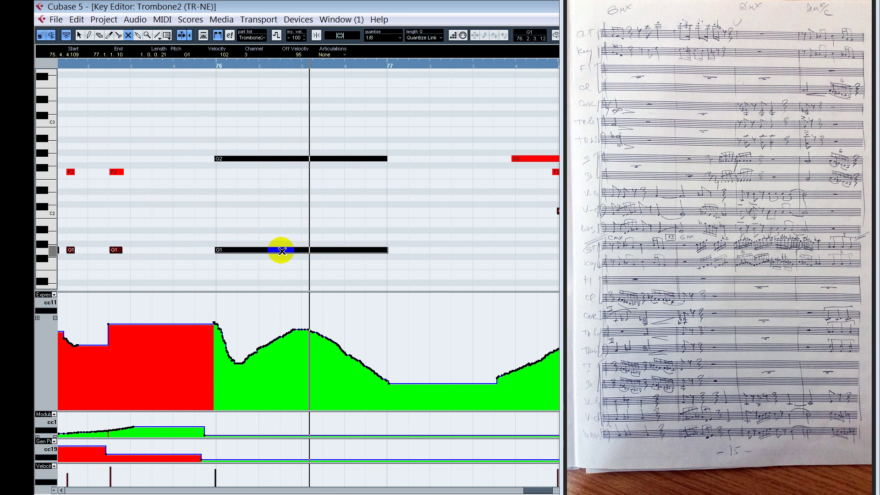
click(183, 67)
key(space)
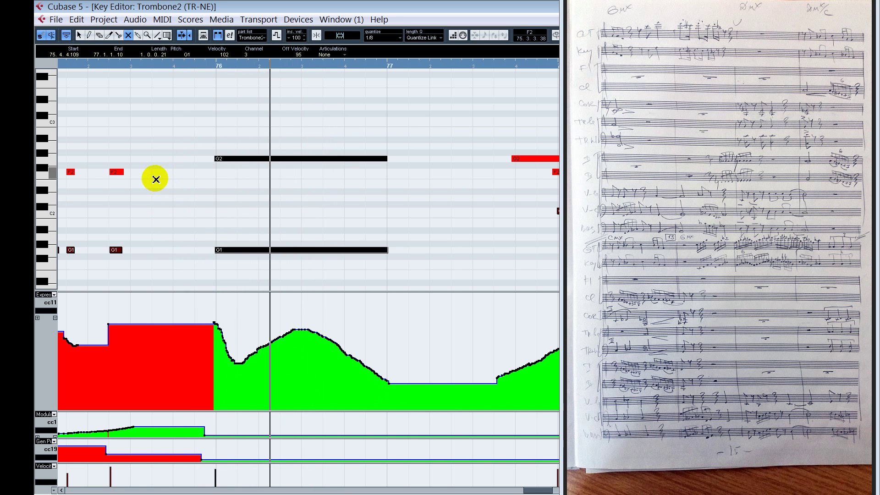
- Try redrawing Trombone2's expression (cc11) curve at the start of bar 76 with a flatter, lower opening at about 77, and listen
click(213, 257)
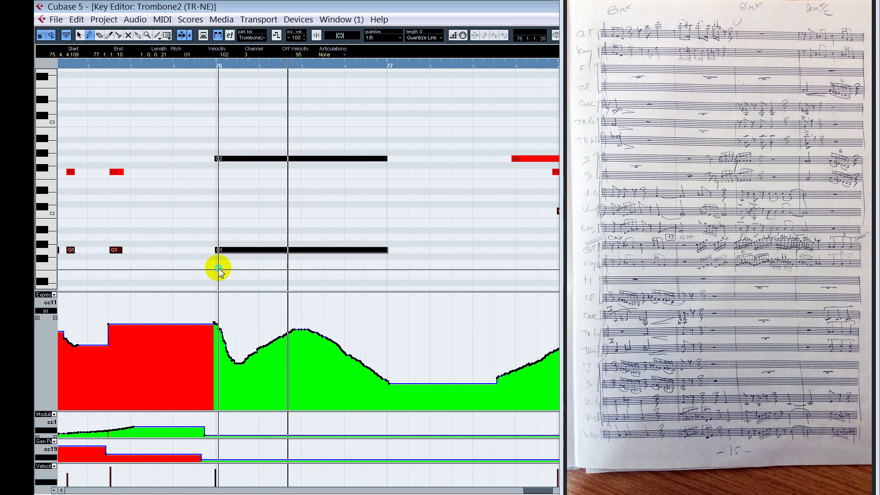
key(1)
click(219, 251)
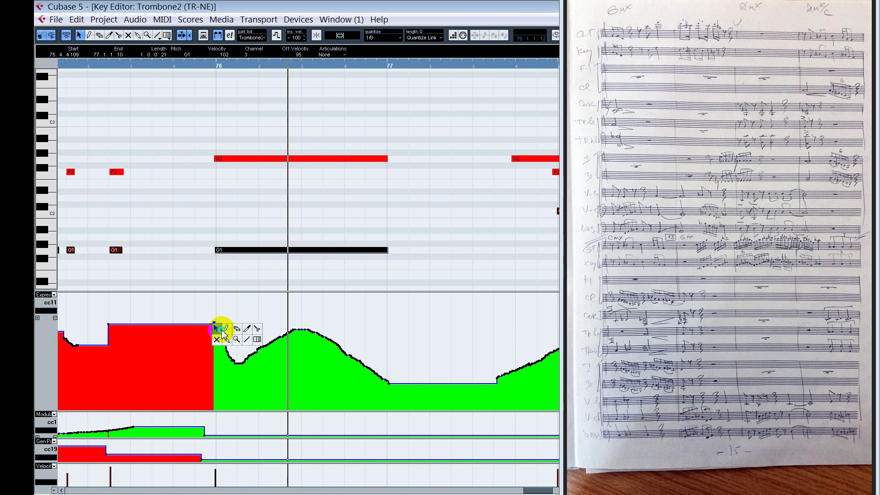
click(225, 328)
drag(214, 324, 248, 355)
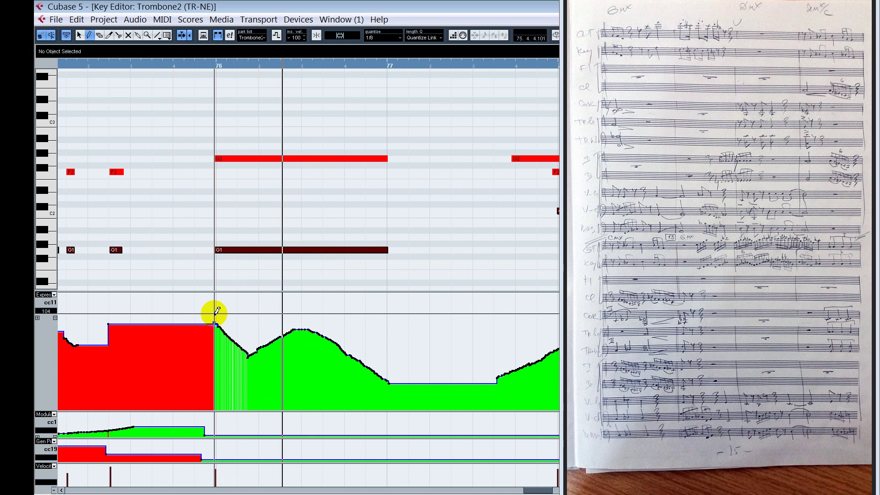
drag(216, 333, 232, 337)
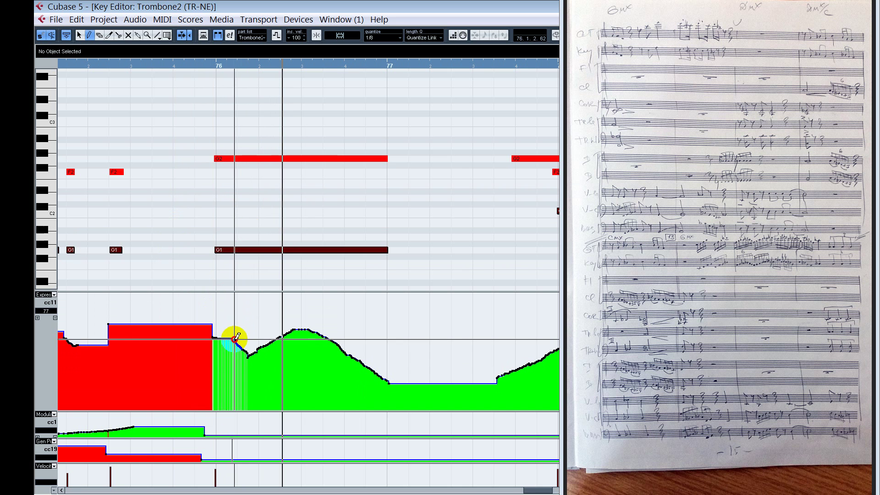
click(203, 67)
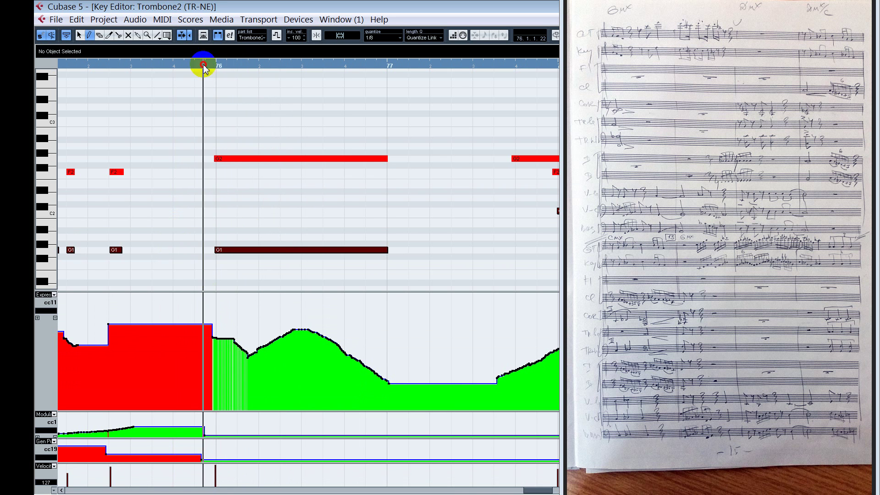
key(space)
key(space)
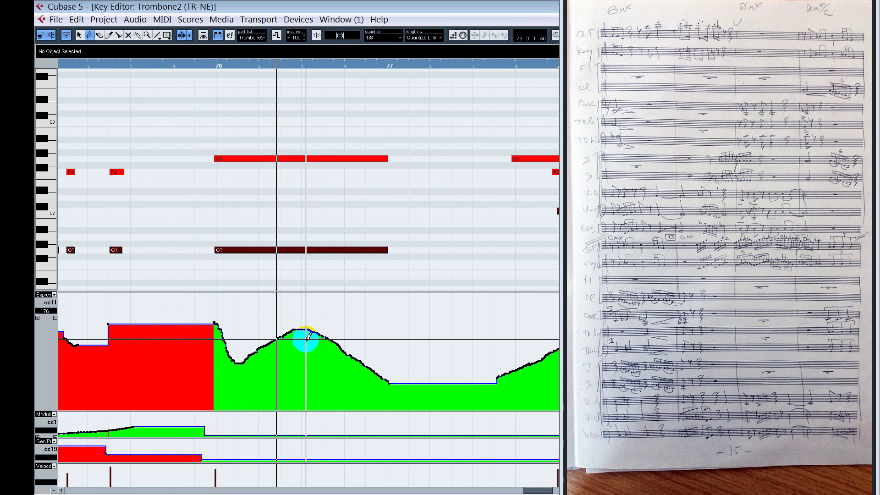
right_click(284, 294)
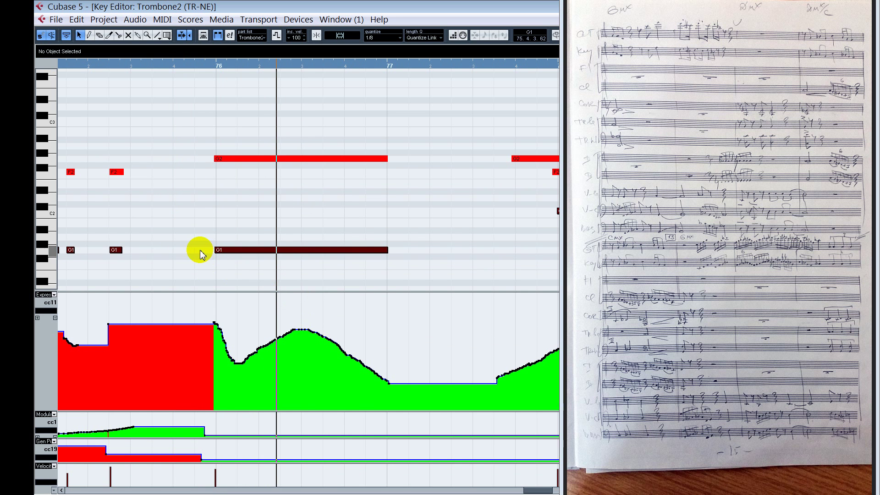
- Play the two long notes from late bar 75 through bar 76 into bar 77
alt+shift+click(158, 238)
key(space)
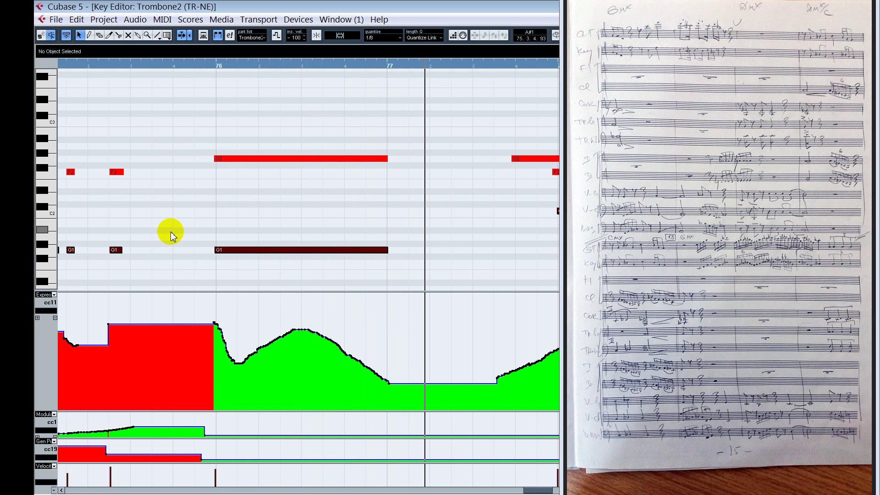
click(171, 235)
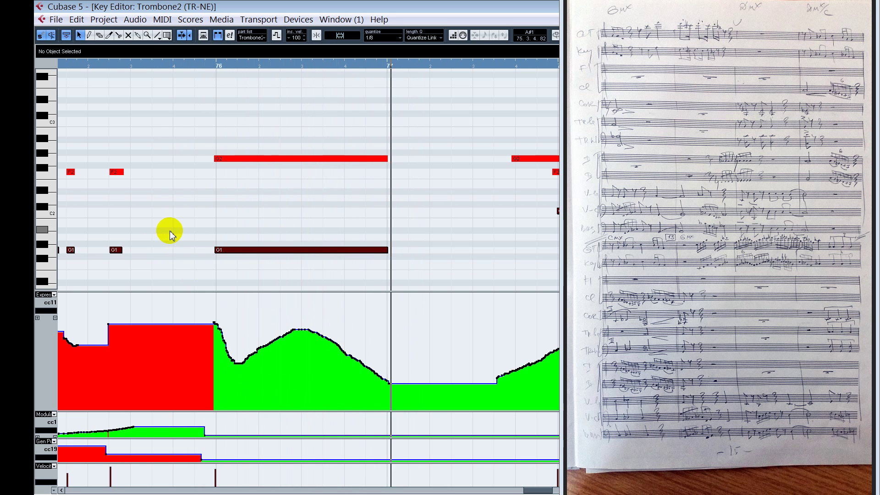
key(space)
- Enlarge the modulation (cc1) lane and make TR-NE the active part through its long G2 note in bar 76
drag(527, 490, 528, 490)
right_click(201, 418)
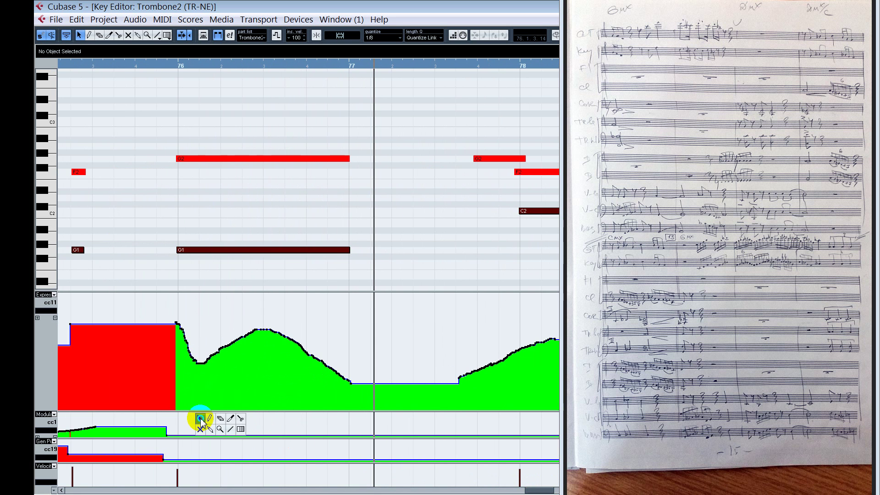
click(211, 419)
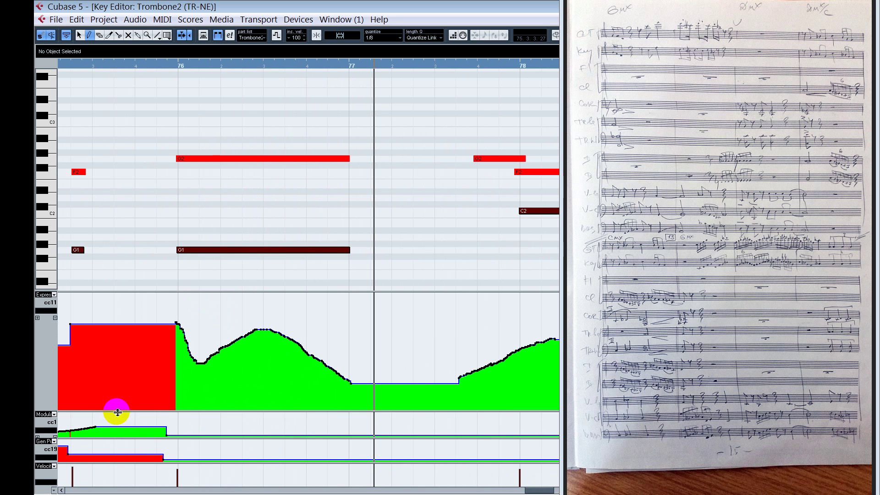
drag(114, 413, 126, 377)
click(164, 429)
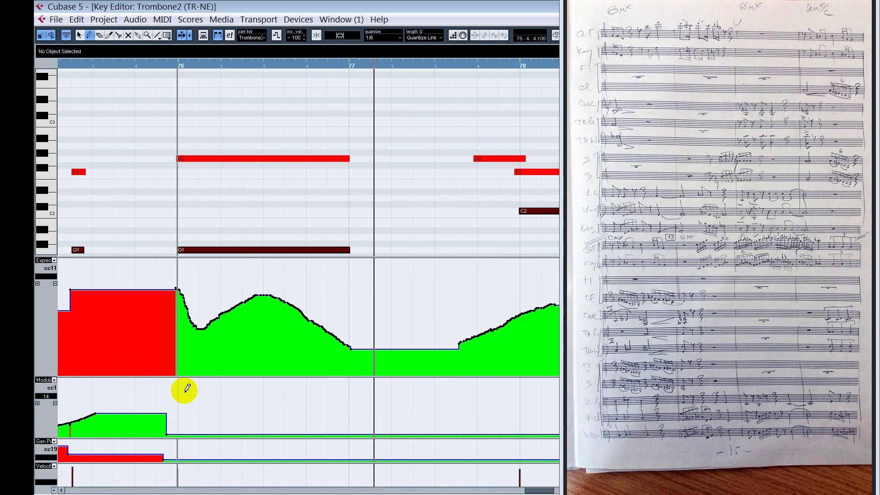
key(1)
click(199, 251)
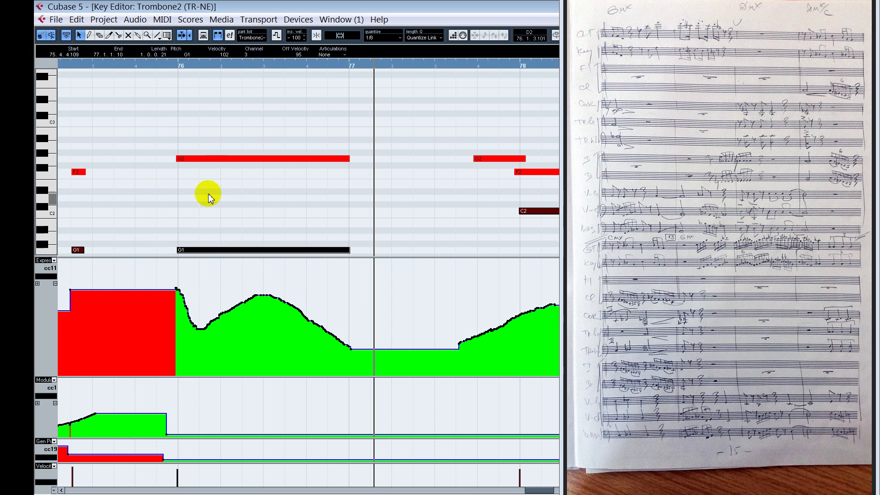
click(213, 160)
click(212, 309)
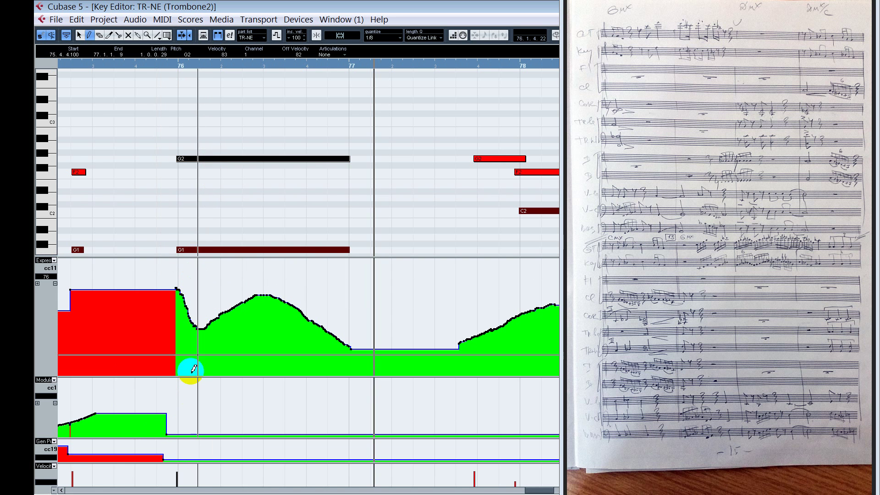
click(178, 429)
drag(181, 431, 192, 428)
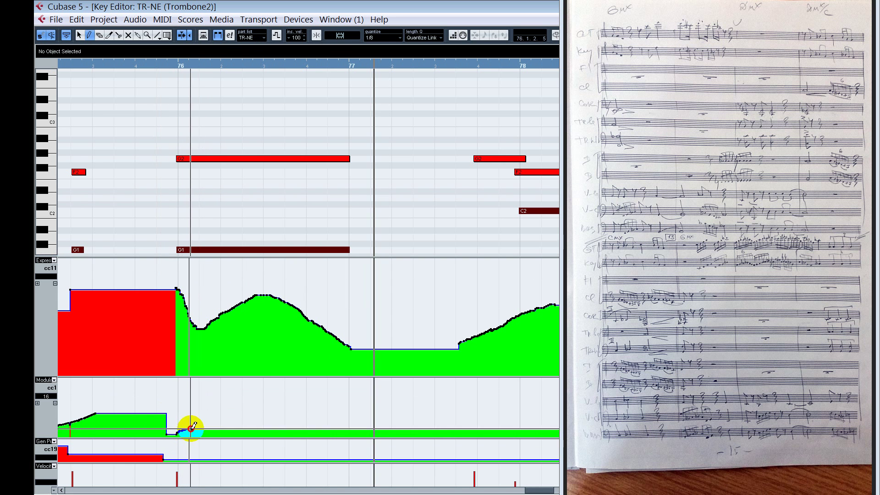
key(1)
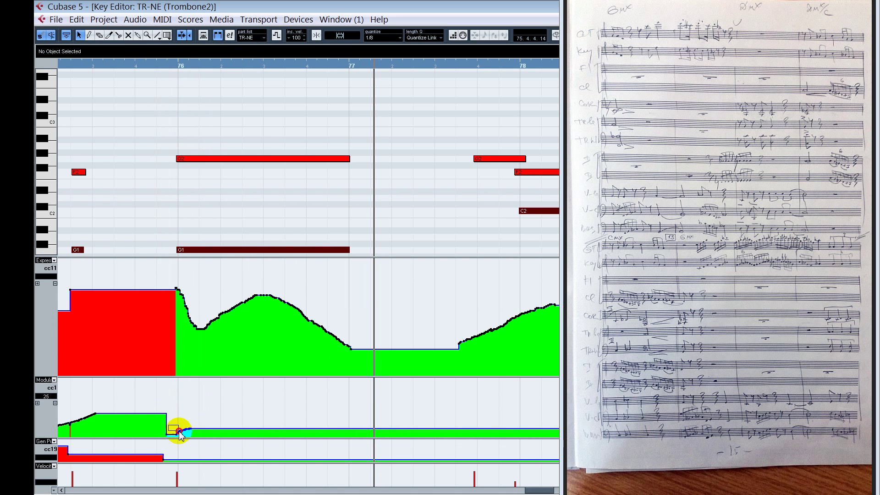
- Draw a gently waving modulation (cc1) curve and a stronger waving cc19 curve for TR-NE across bar 76
mouse_move(175, 439)
mouse_down()
mouse_move(184, 422)
mouse_move(230, 432)
mouse_move(360, 433)
mouse_up()
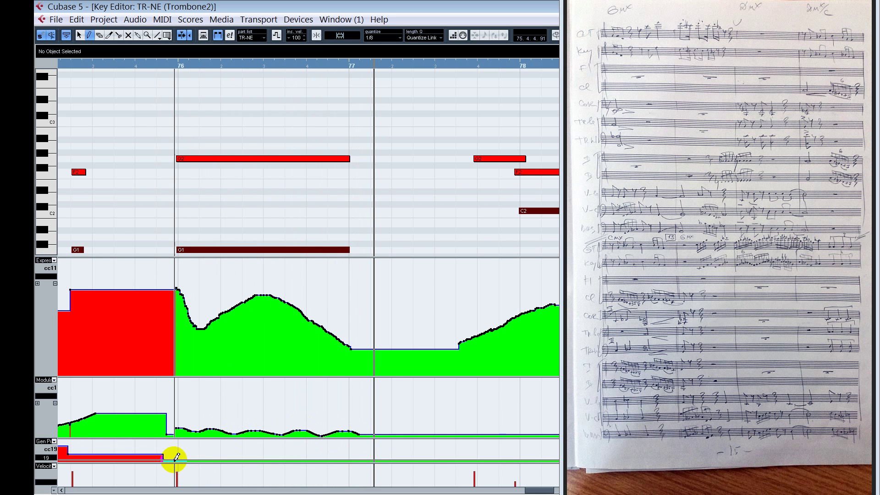
mouse_move(173, 461)
mouse_down()
mouse_move(178, 450)
mouse_move(277, 457)
mouse_move(288, 447)
mouse_move(310, 457)
mouse_move(389, 458)
mouse_move(359, 452)
mouse_up()
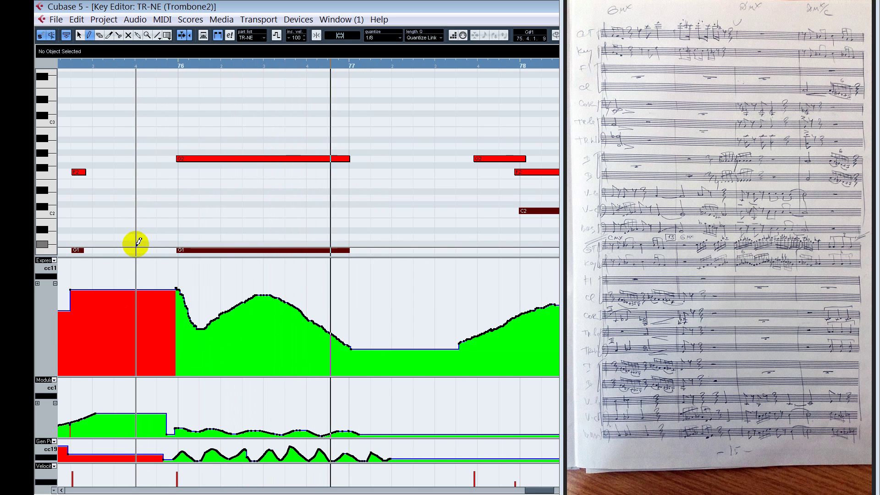
- Play the new TR-NE curves from late bar 75 into bar 77, toggle solo, and play the passage again
key(space)
key(1)
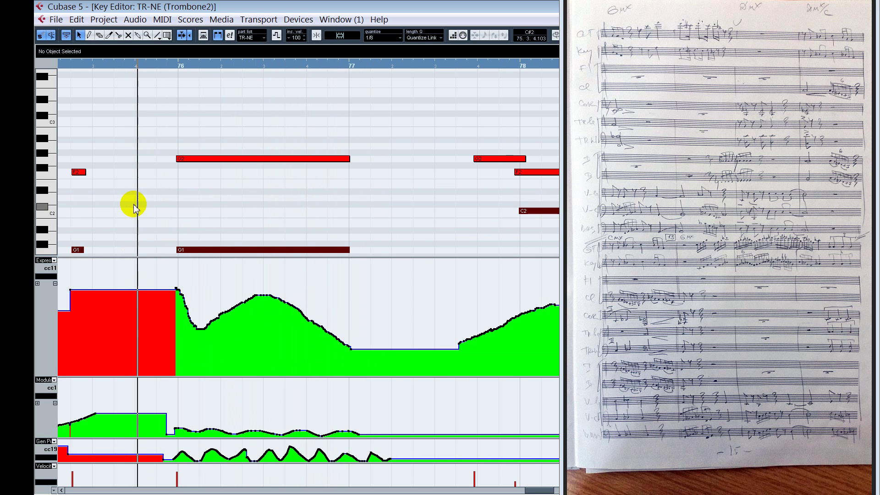
click(132, 206)
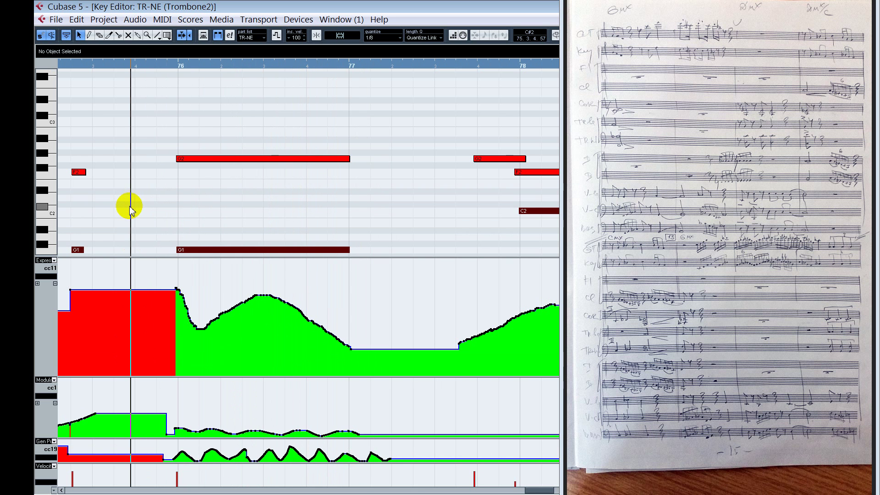
key(space)
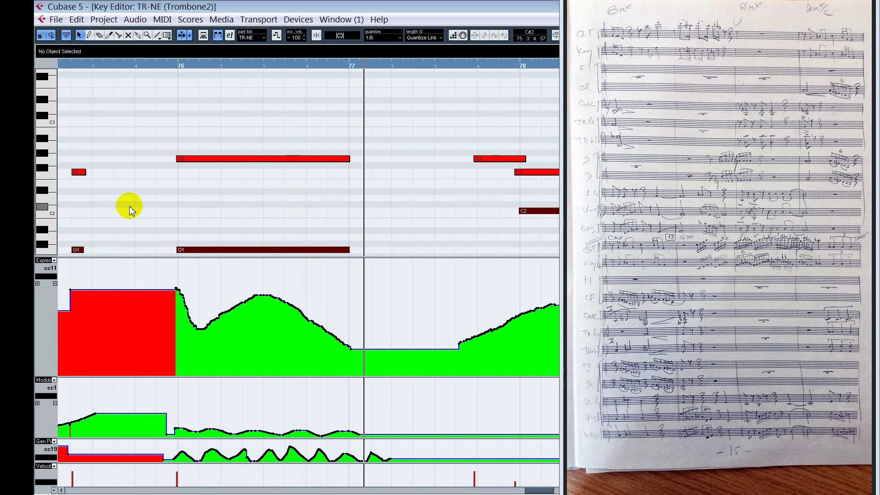
click(134, 64)
key(s)
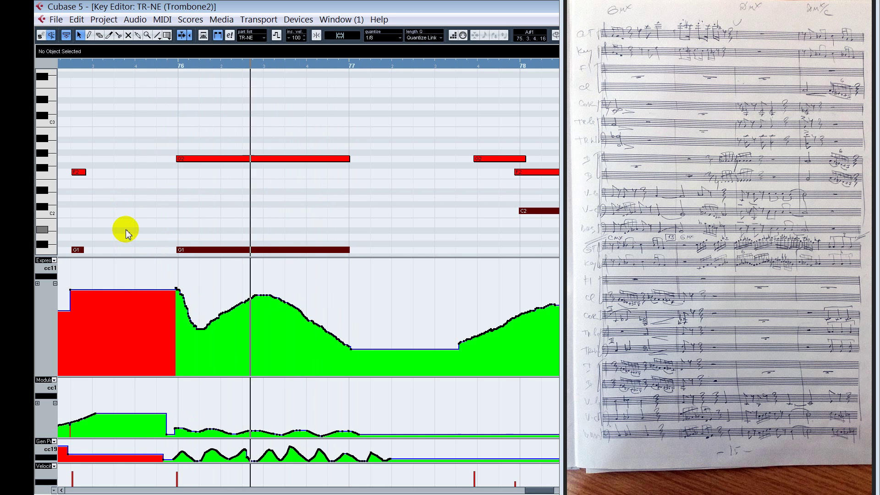
- Redraw TR-NE's modulation (cc1) curve as a higher swell around beat 2 of bar 76, and replay it with solo toggled
click(284, 414)
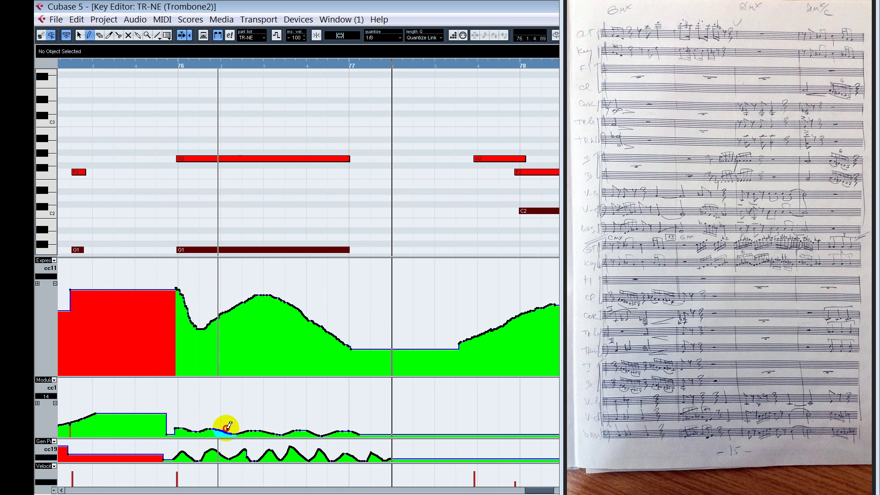
drag(227, 424, 255, 418)
click(142, 65)
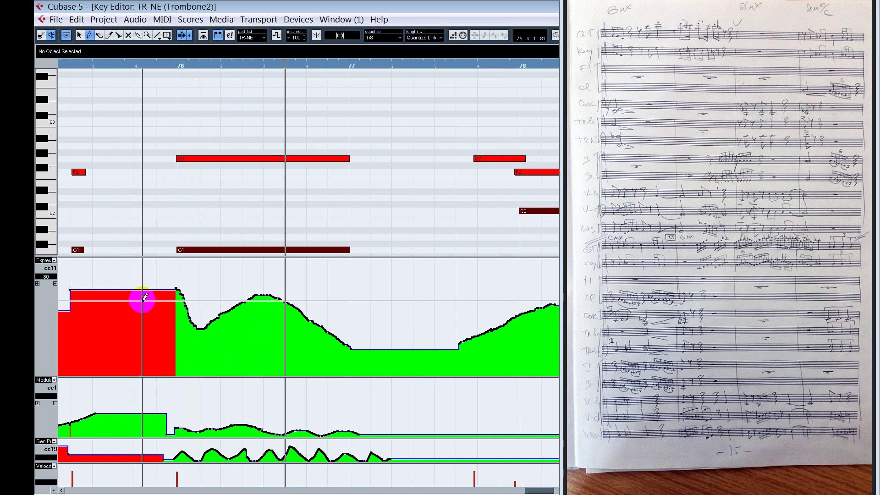
key(space)
key(s)
key(space)
key(space)
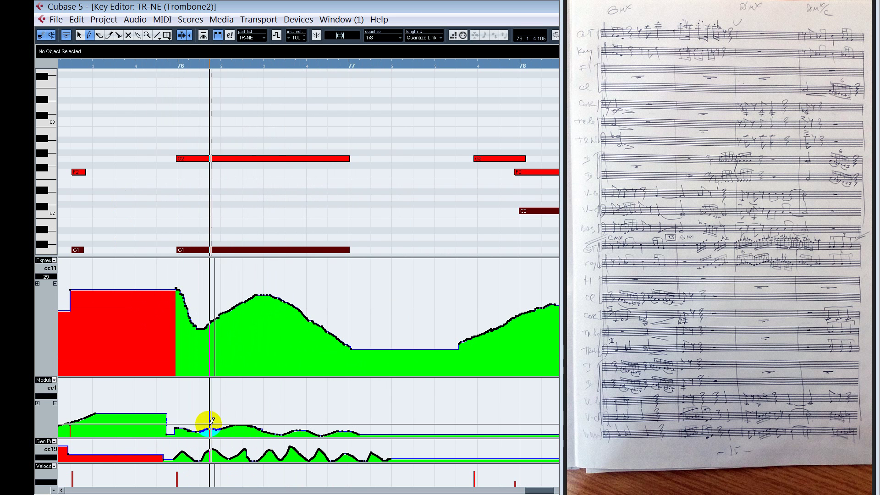
- Redraw TR-NE's modulation (cc1) curve as one broad swell peaking around beat 3 of bar 76, and play it
mouse_move(212, 420)
mouse_down()
mouse_move(195, 431)
mouse_move(273, 418)
mouse_move(323, 433)
mouse_up()
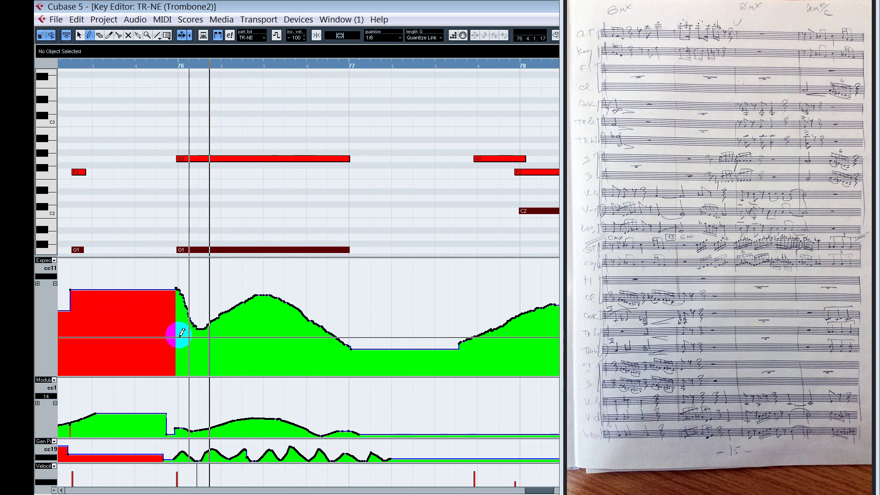
alt+shift+click(172, 336)
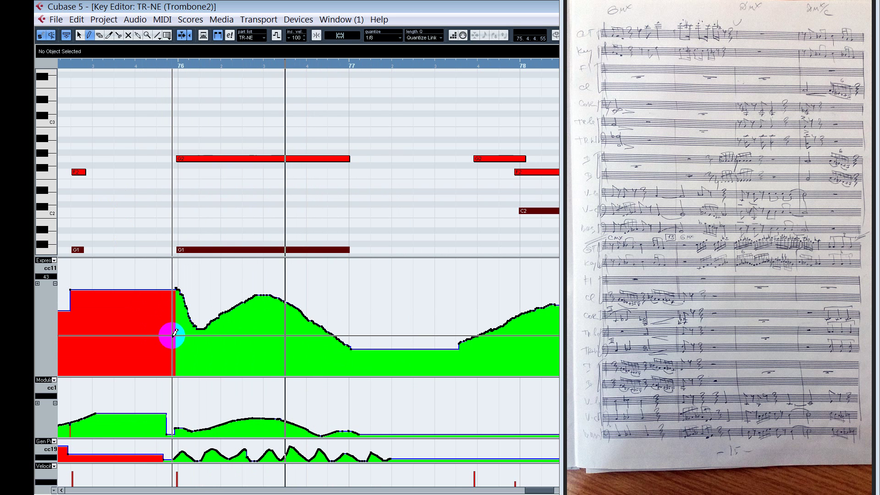
key(space)
- Try a high, nearly flat modulation (cc1) curve for TR-NE across bar 76, play the passage, and undo the curve
drag(172, 411, 359, 414)
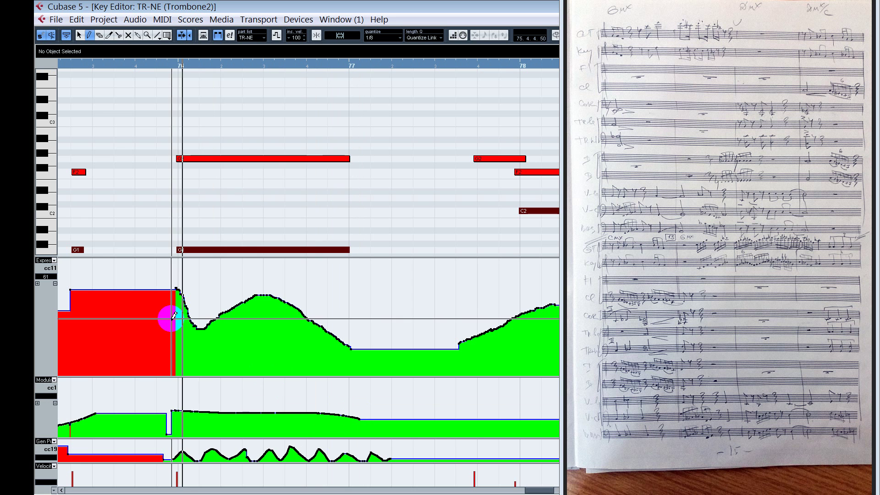
key(space)
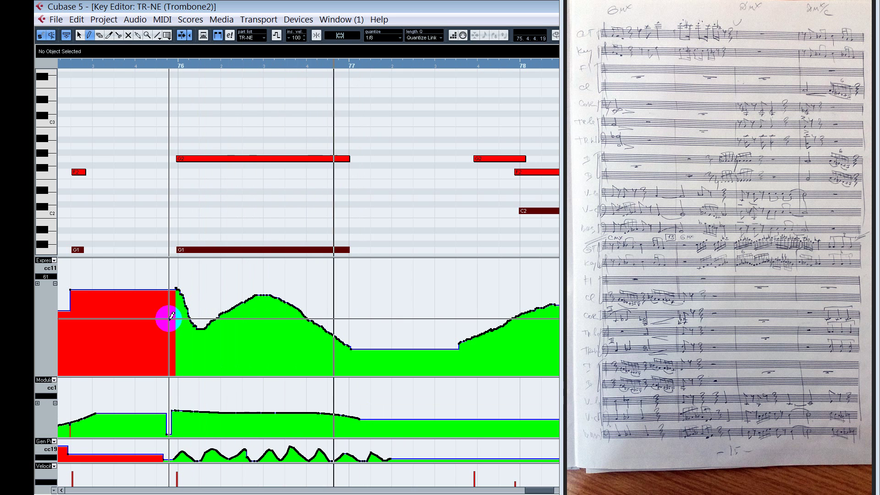
key(space)
key(ctrl+z)
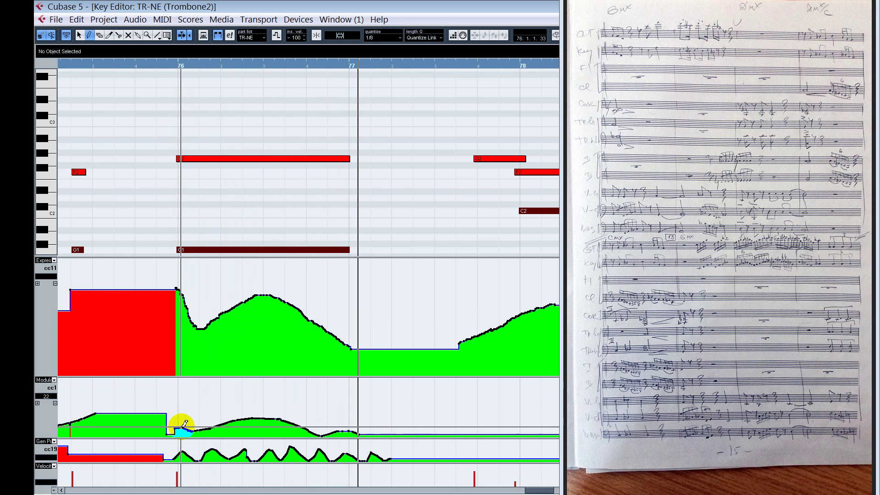
- Redraw TR-NE's modulation (cc1) curve in bar 76 with a small peak after beat 2 and a higher one after beat 3
mouse_move(183, 423)
mouse_down()
mouse_move(226, 423)
mouse_move(241, 433)
mouse_move(272, 418)
mouse_move(308, 435)
mouse_move(338, 426)
mouse_up()
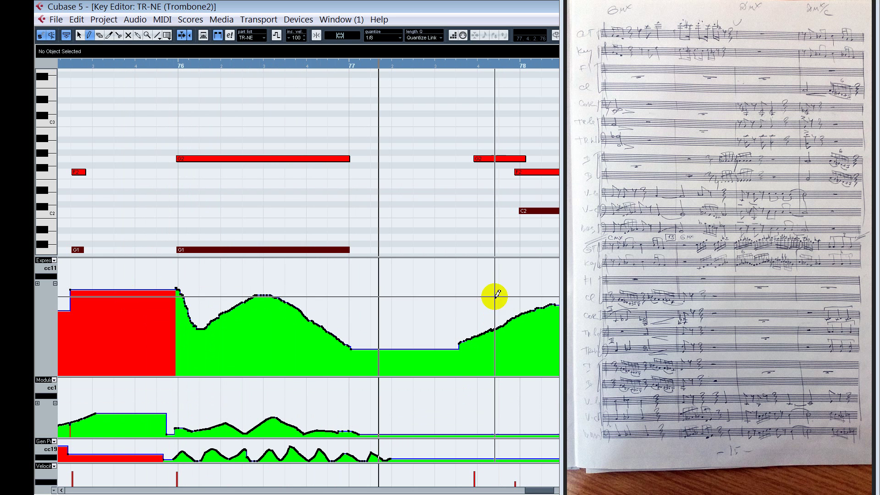
key(1)
- Mute Trombone2's G1 note in bar 76, play the passage from late bar 75, and unmute the note
right_click(296, 217)
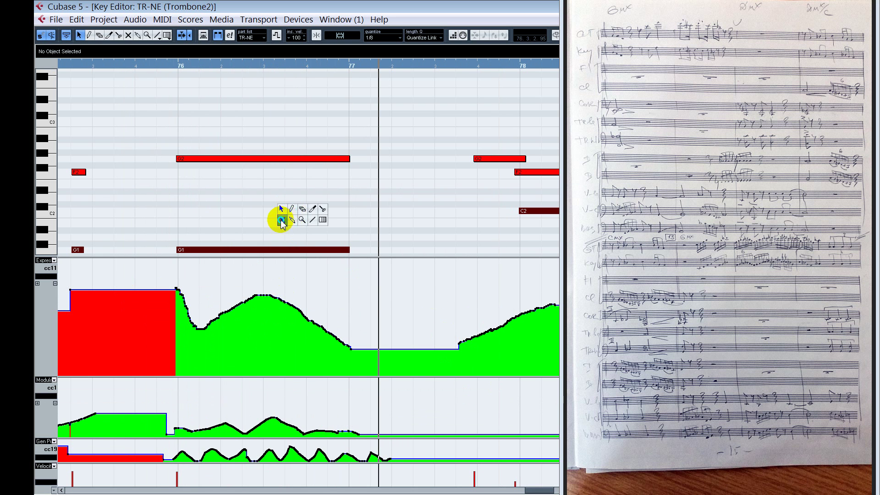
click(281, 220)
drag(217, 255, 217, 254)
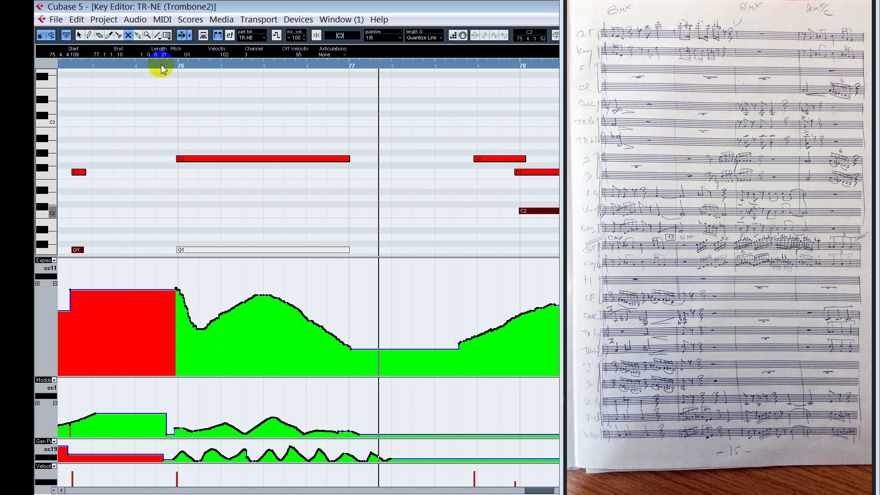
click(172, 65)
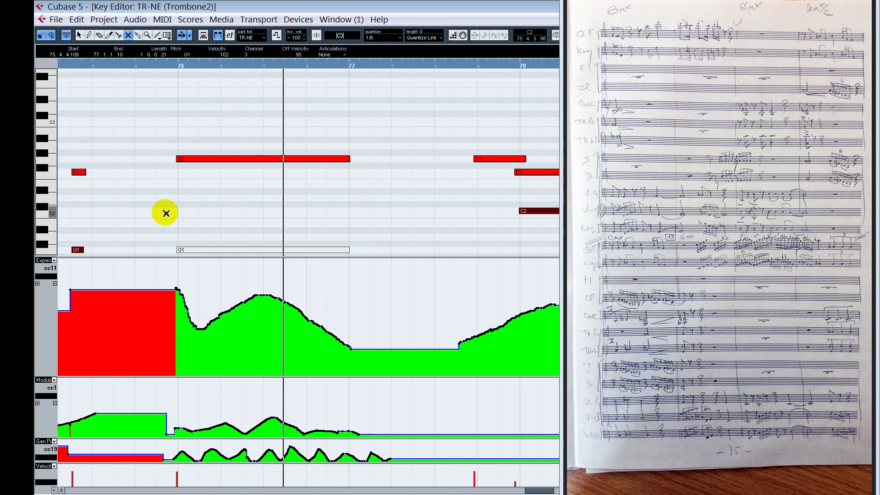
drag(203, 235, 255, 181)
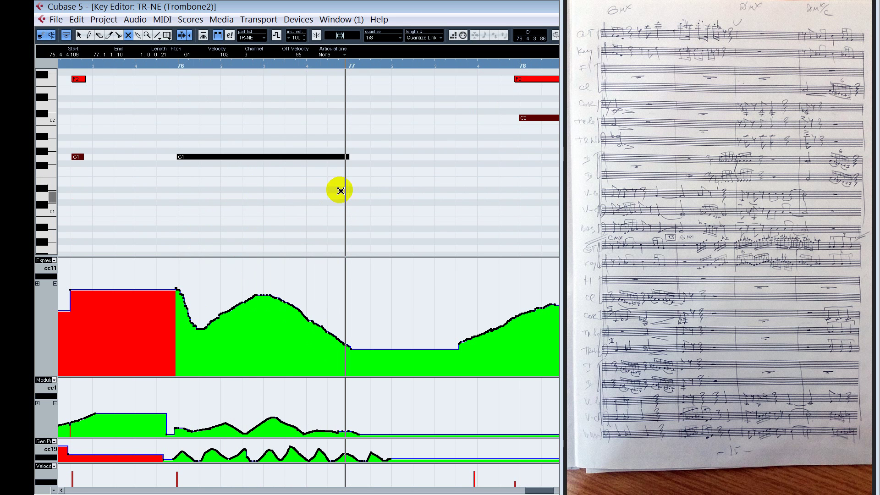
scroll(409, 194, up, 4)
key(1)
click(387, 473)
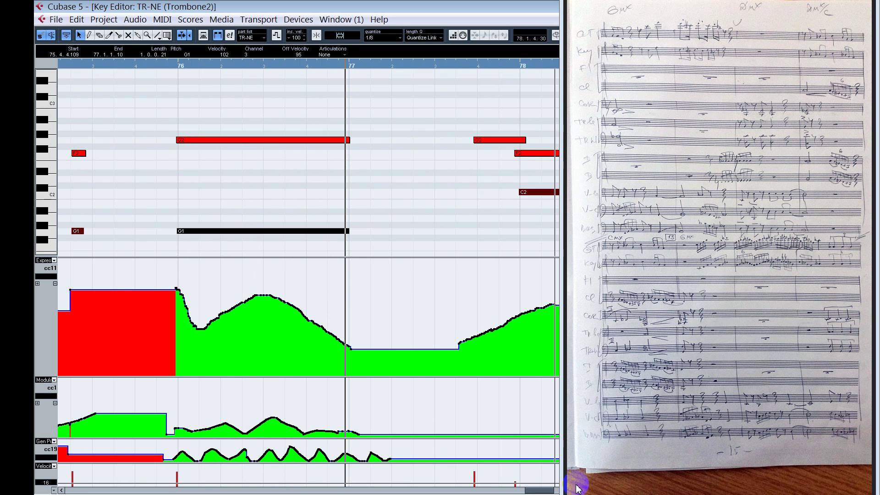
- Set the velocity of Trombone2's C2 note in bar 78 to 66
drag(541, 492, 554, 492)
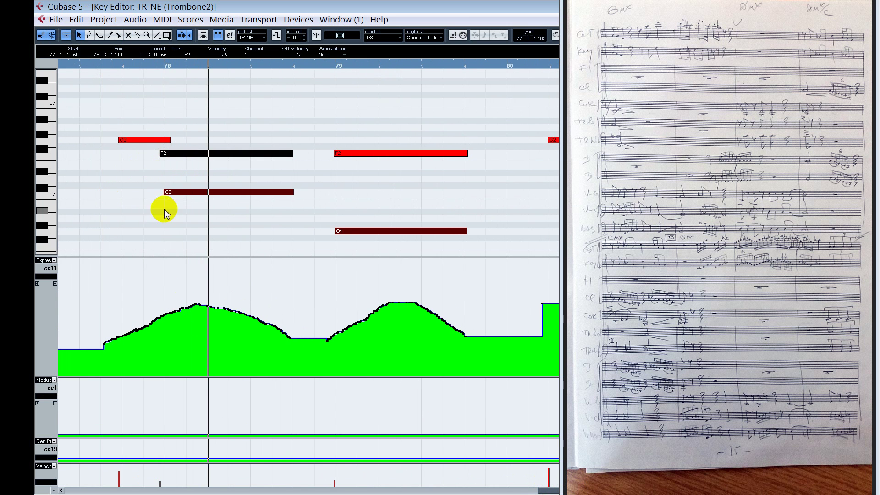
click(182, 193)
click(166, 474)
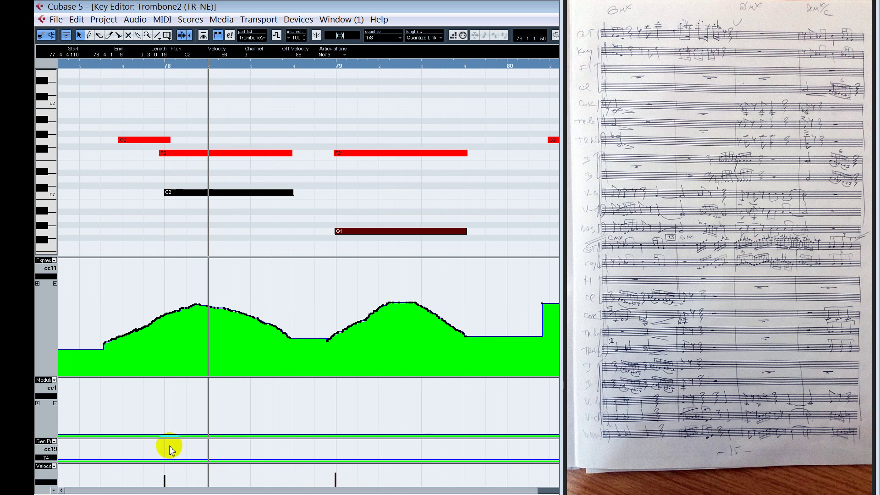
- Redraw Trombone2's expression (cc11) rise into bar 78, play it, and remove the curve points before the late beat-4 start in bar 77
click(159, 332)
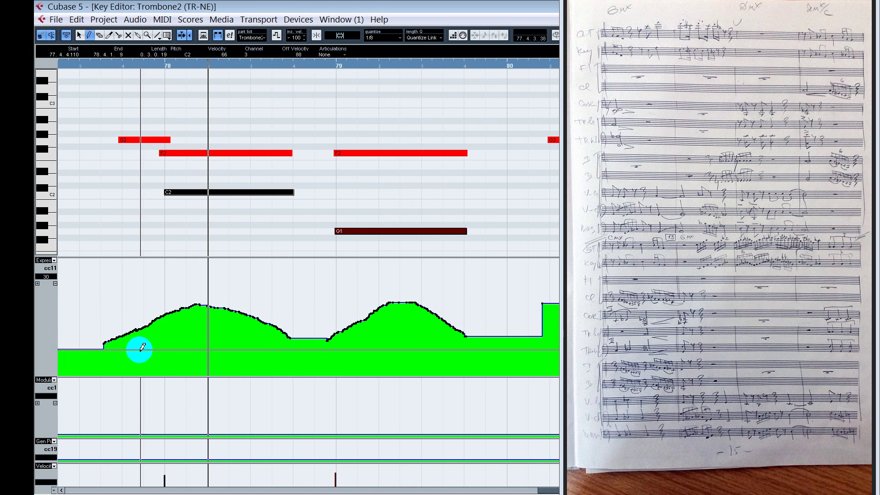
mouse_move(162, 340)
mouse_down()
mouse_move(197, 313)
mouse_move(224, 307)
mouse_up()
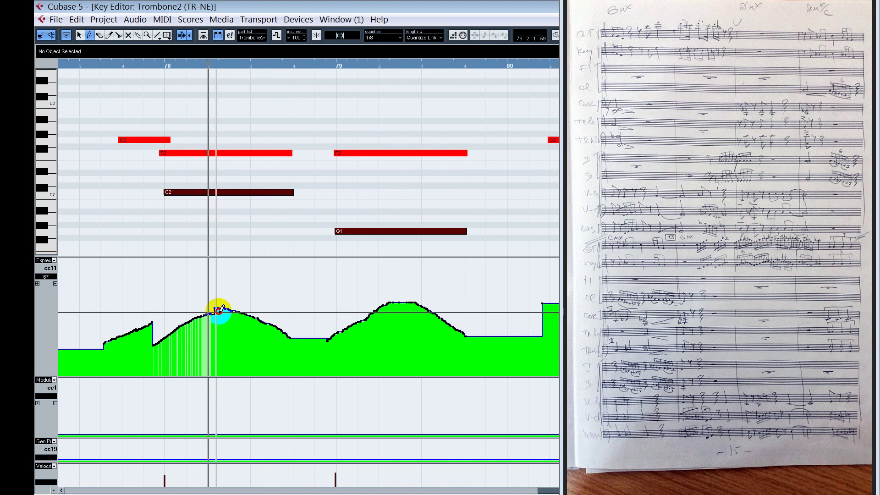
key(space)
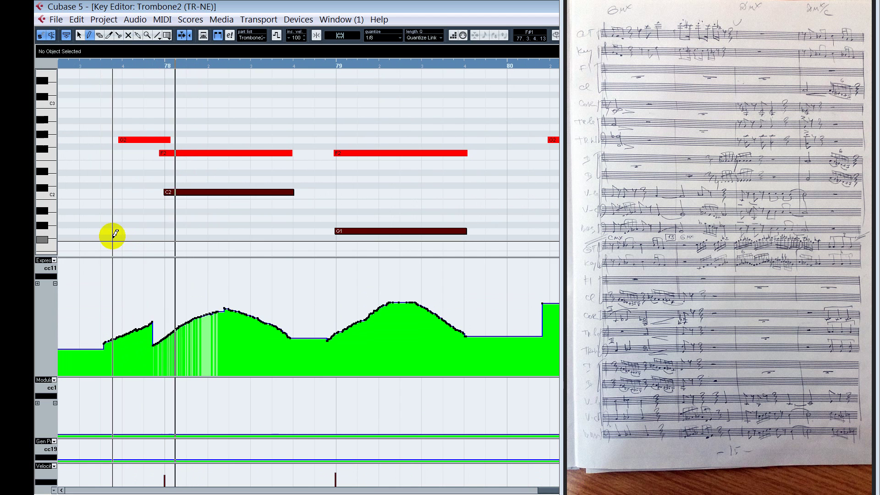
key(space)
mouse_move(163, 326)
mouse_down()
mouse_move(142, 324)
mouse_move(198, 317)
mouse_move(145, 309)
mouse_move(148, 334)
mouse_up()
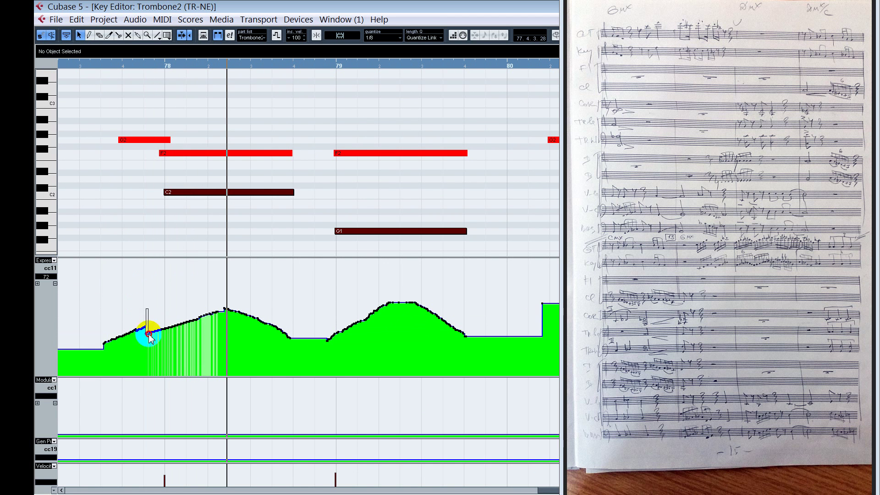
drag(100, 362, 101, 360)
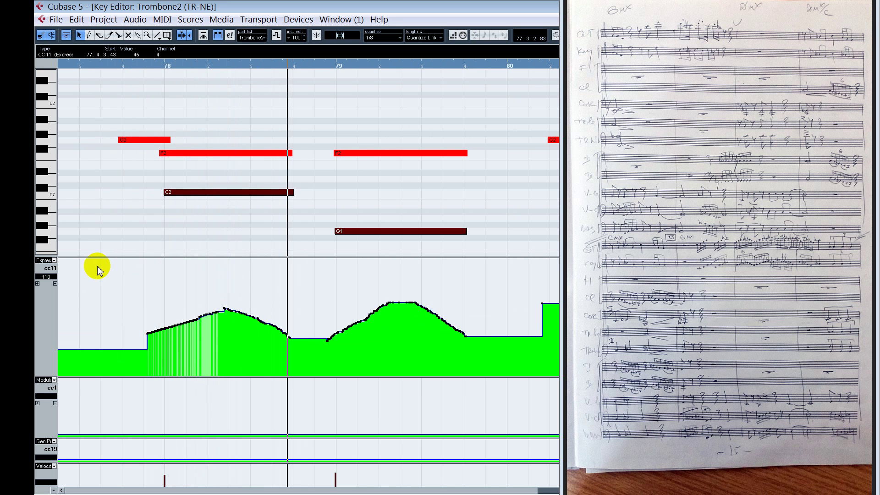
- Redraw Trombone2's expression (cc11) in bar 78 as a rounded arch ending with the C2 note, and play it
click(184, 305)
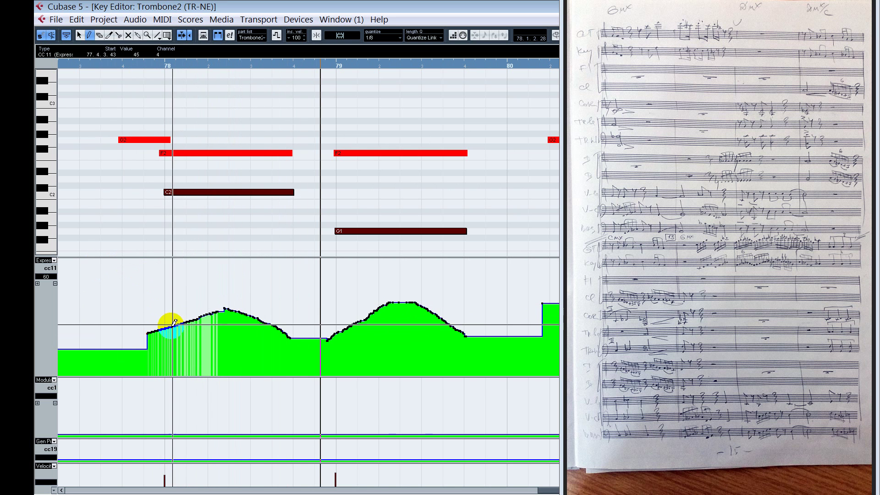
mouse_move(166, 324)
mouse_down()
mouse_move(212, 298)
mouse_move(261, 298)
mouse_move(301, 338)
mouse_up()
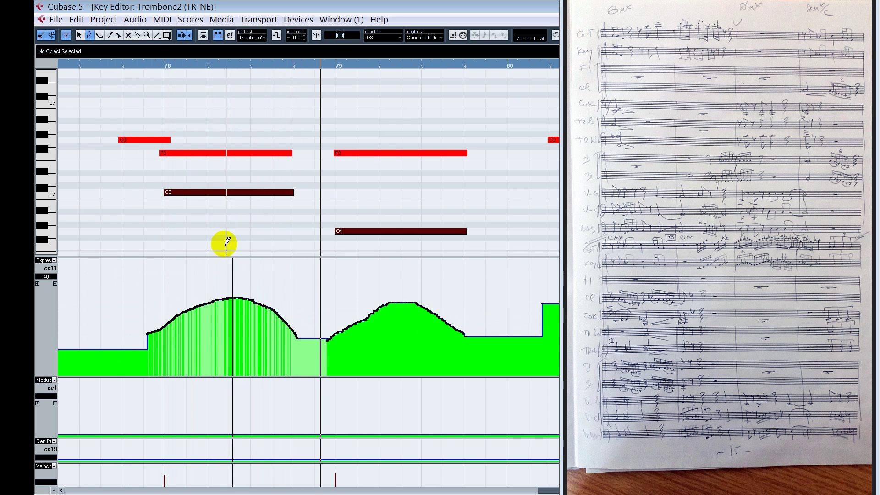
key(1)
key(space)
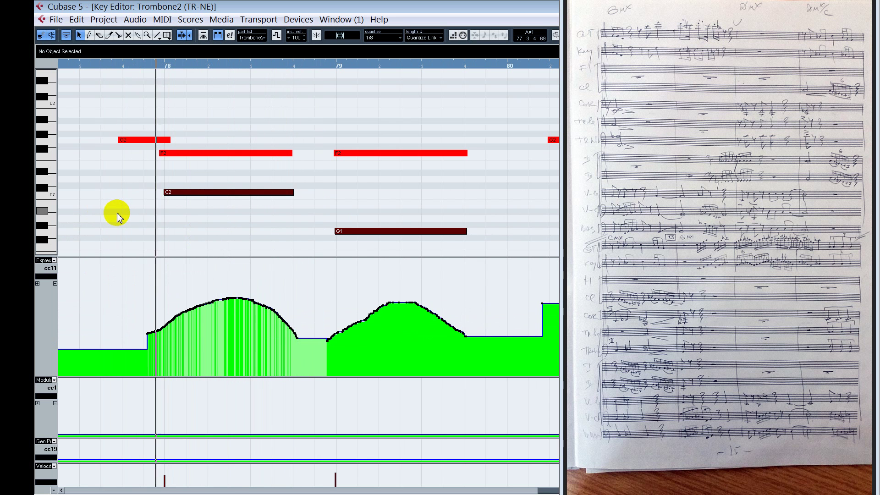
- Redraw Trombone2's expression (cc11) in bar 78 as a steady rise peaking midway through beat 2 with a steep, deep fall, and play it
right_click(227, 276)
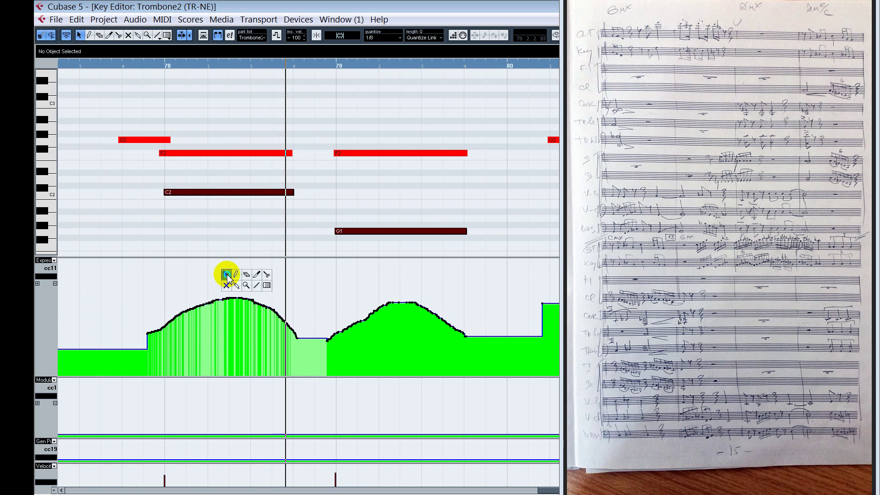
click(234, 275)
mouse_move(150, 330)
mouse_down()
mouse_move(227, 297)
mouse_move(296, 327)
mouse_up()
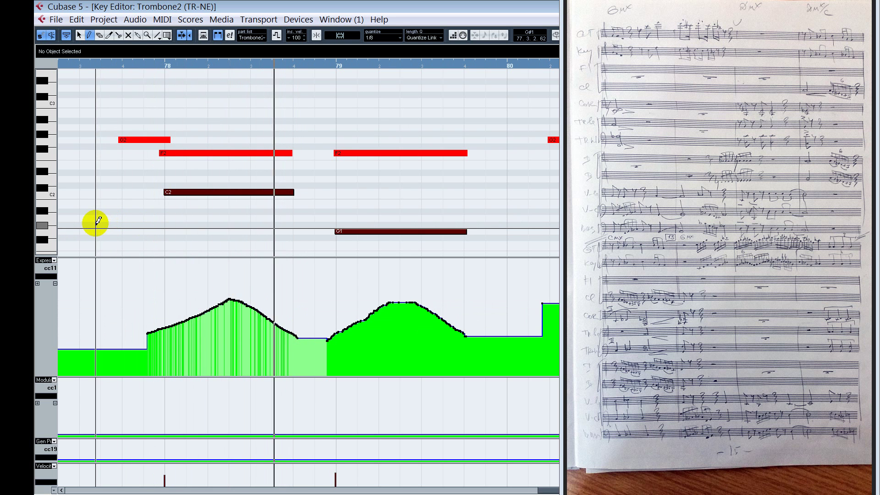
mouse_move(254, 307)
mouse_down()
mouse_move(269, 310)
mouse_move(297, 361)
mouse_move(314, 329)
mouse_up()
key(1)
alt+shift+click(87, 200)
key(space)
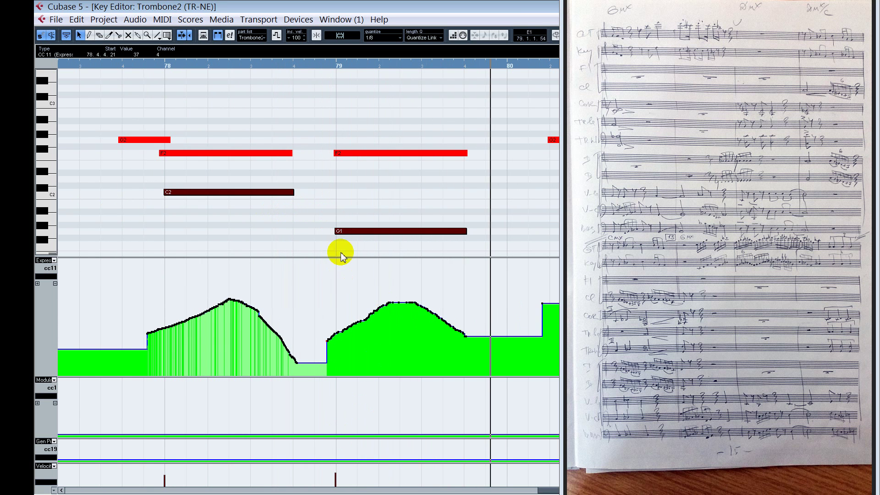
- Set the velocity of Trombone2's G1 note in bar 79 to 49
click(349, 155)
click(359, 234)
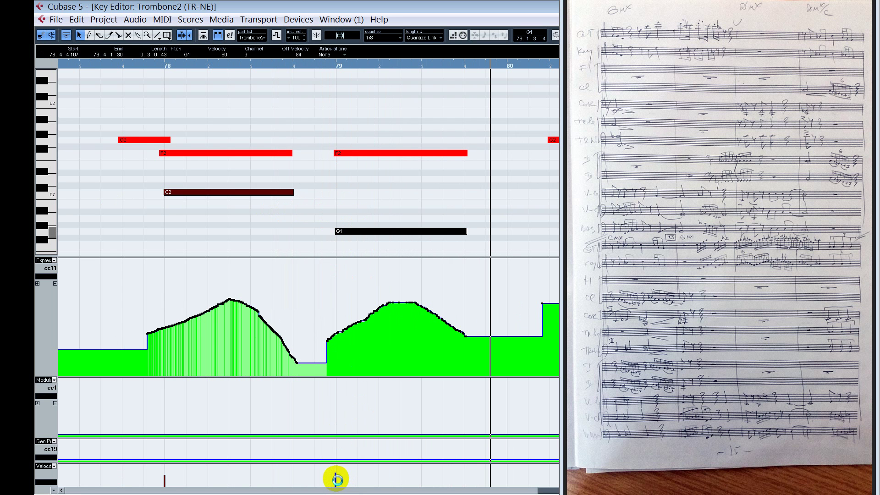
click(336, 476)
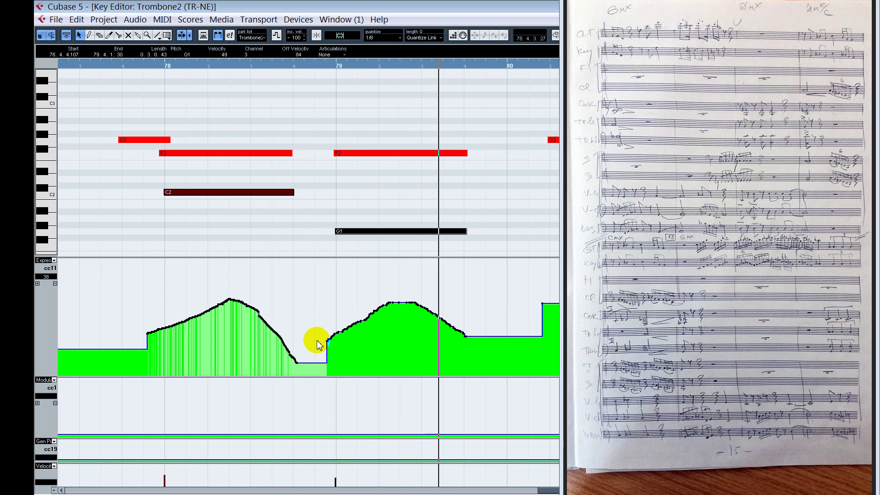
- Redraw the second half of Trombone2's expression (cc11) swell in bar 79 as a deeper fall to the G1 note's end, and play it
right_click(447, 301)
click(454, 301)
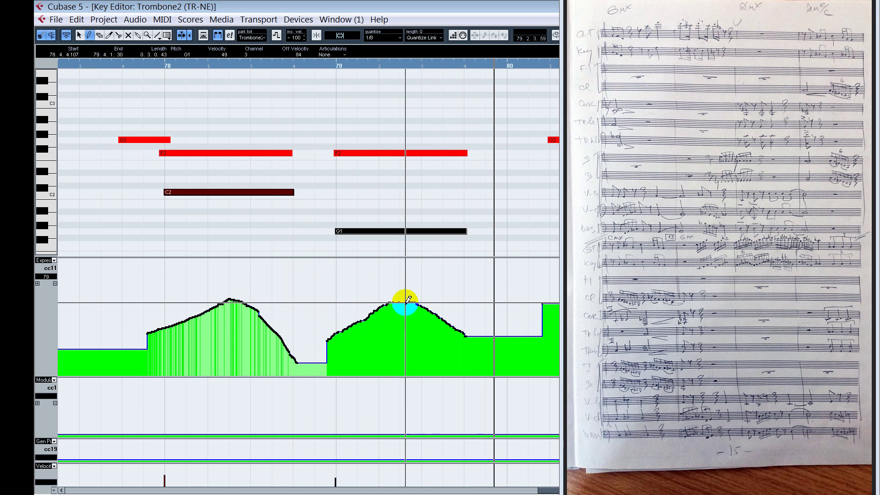
drag(403, 299, 467, 359)
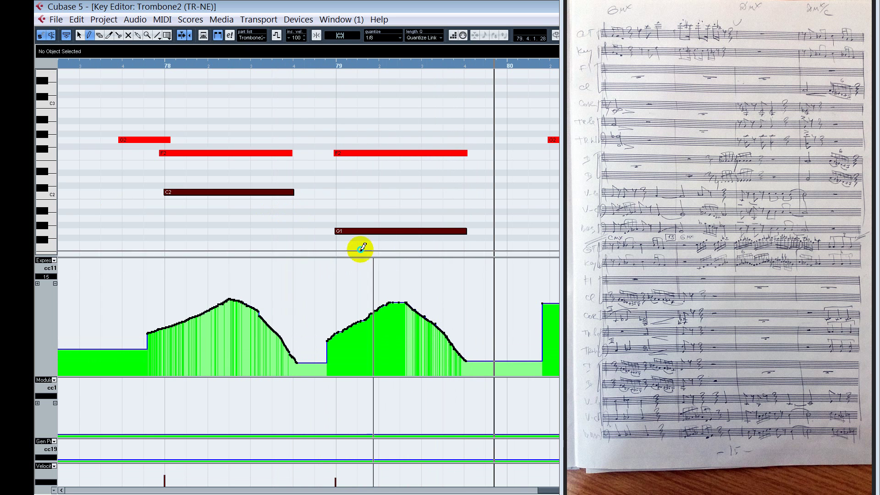
click(328, 64)
right_click(328, 274)
click(329, 279)
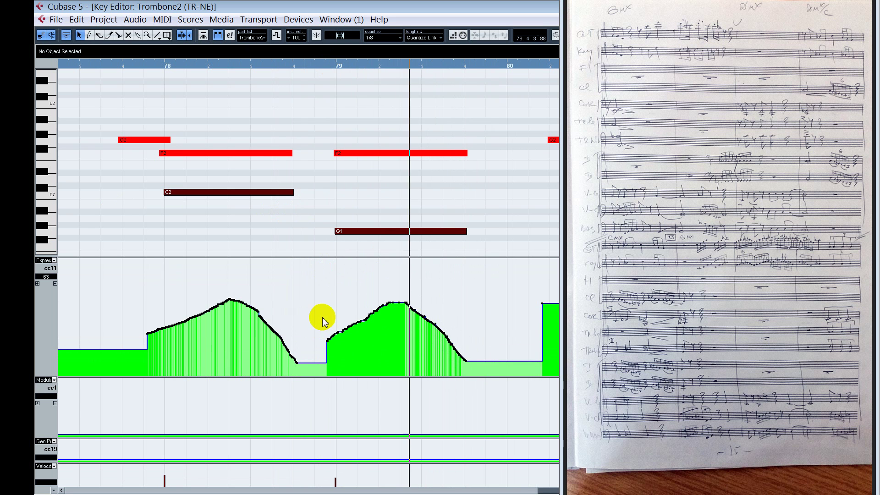
key(8)
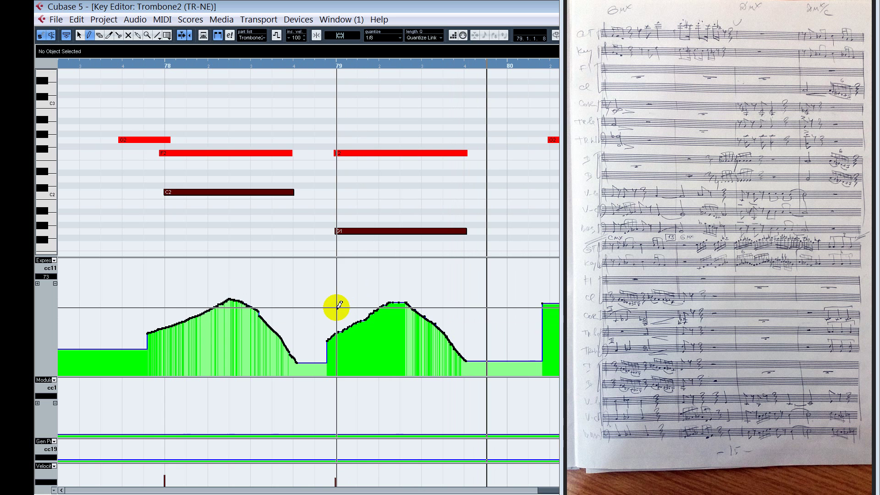
- Set the velocity of Trombone2's D2 note in bar 81 to 52 and play it from late bar 80
click(546, 490)
click(545, 489)
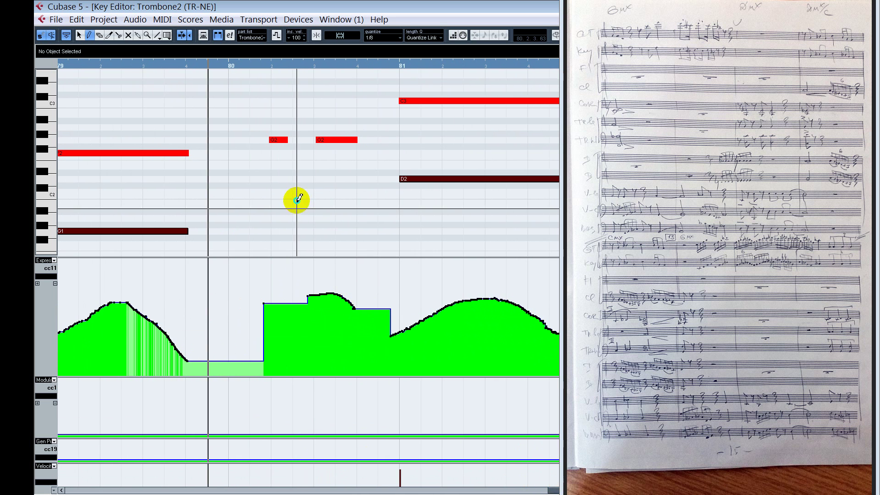
key(1)
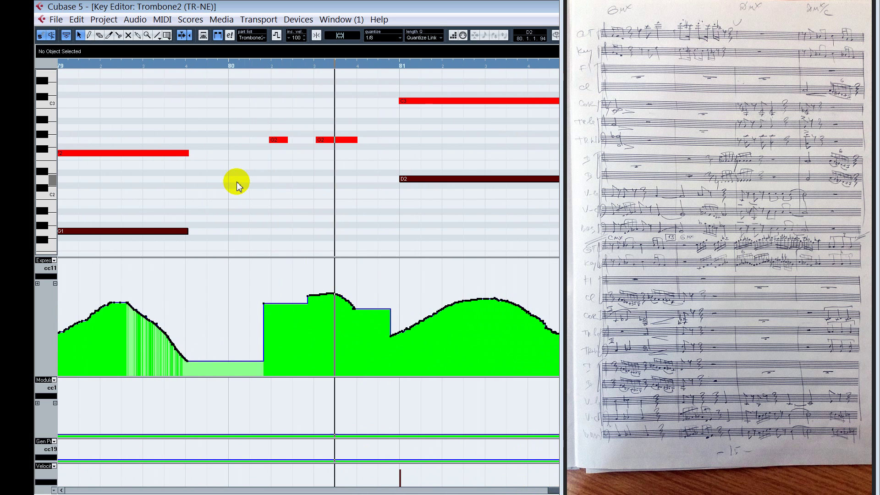
click(407, 102)
click(428, 179)
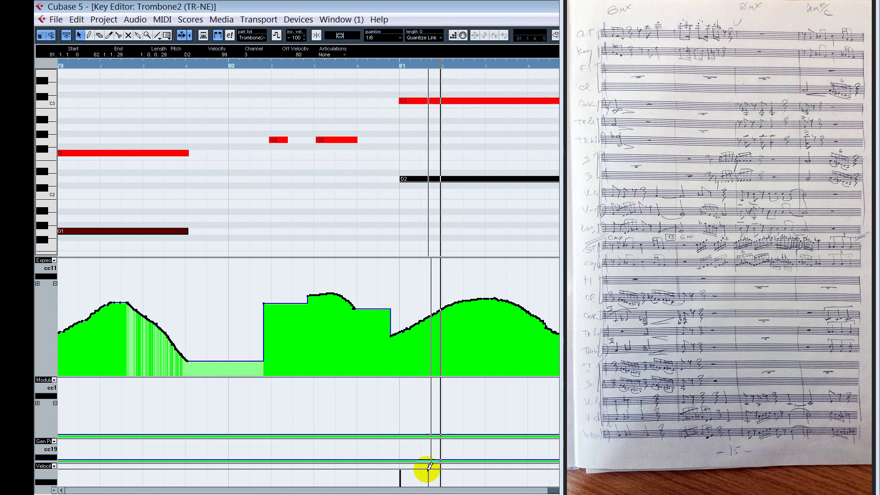
drag(402, 474, 402, 478)
alt+shift+click(378, 336)
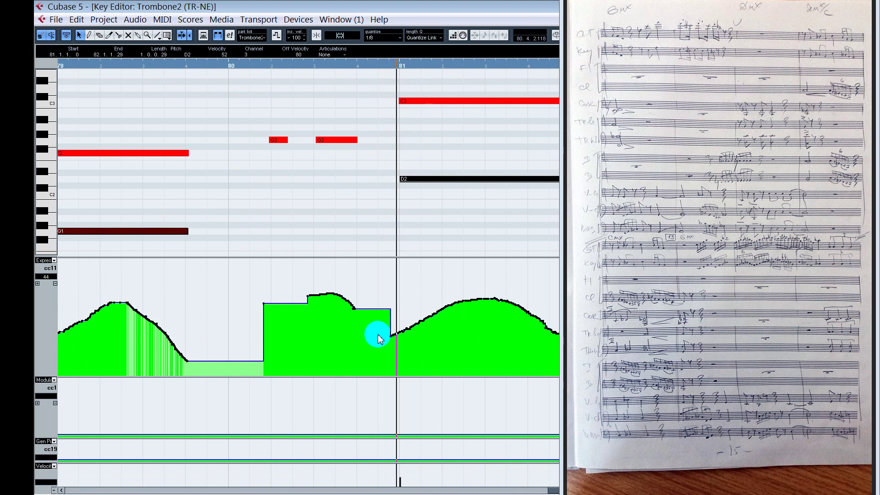
drag(552, 490, 558, 491)
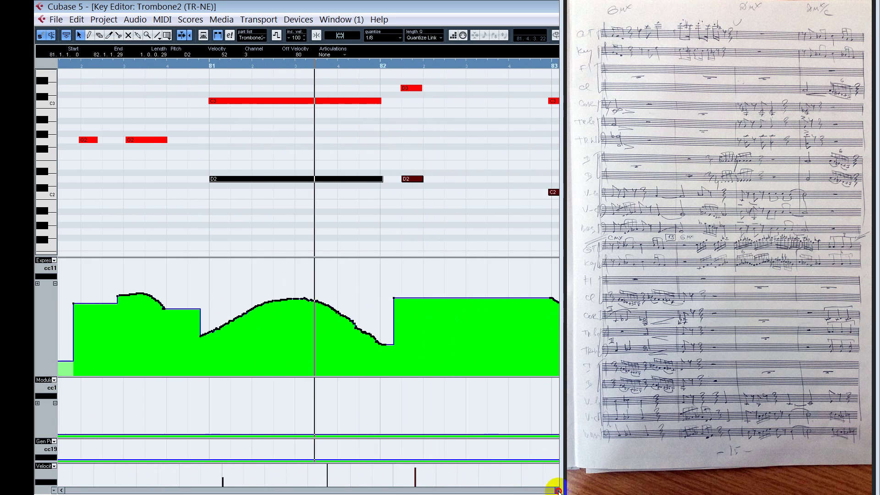
- Play the two trombone parts from bar 81 beat 3 into bar 83, inspecting their D3 and D2 notes in bar 82
click(558, 491)
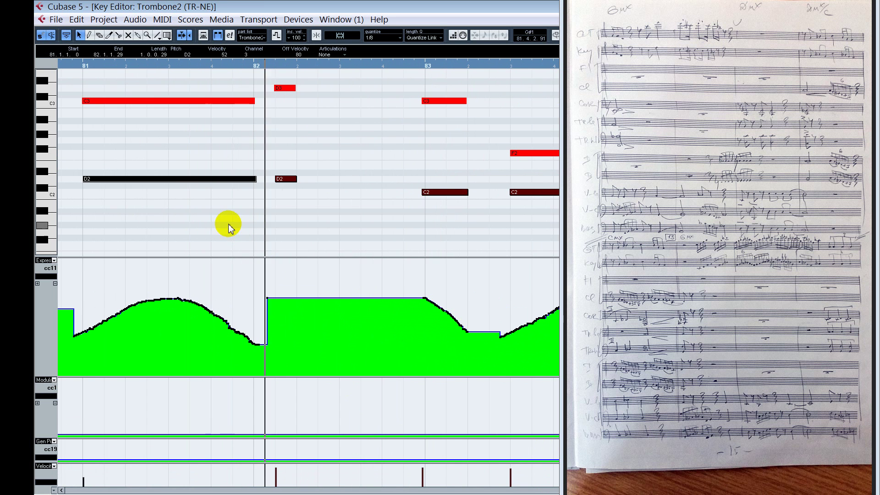
click(267, 65)
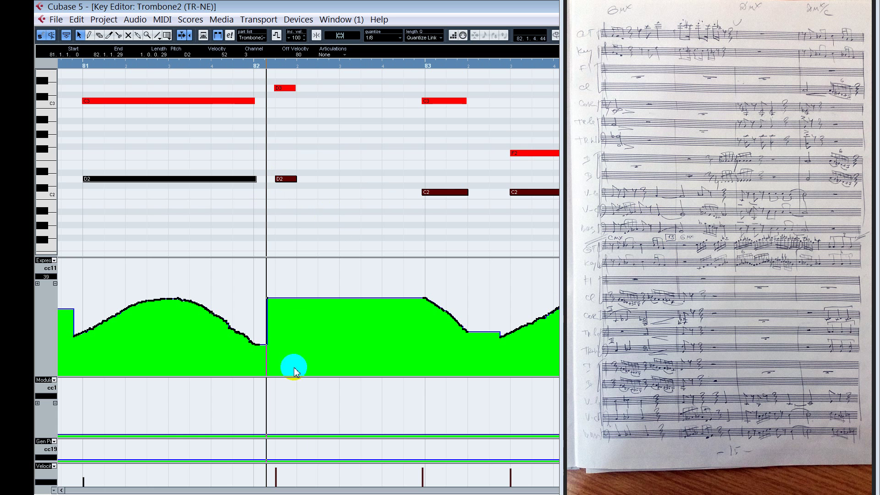
click(279, 90)
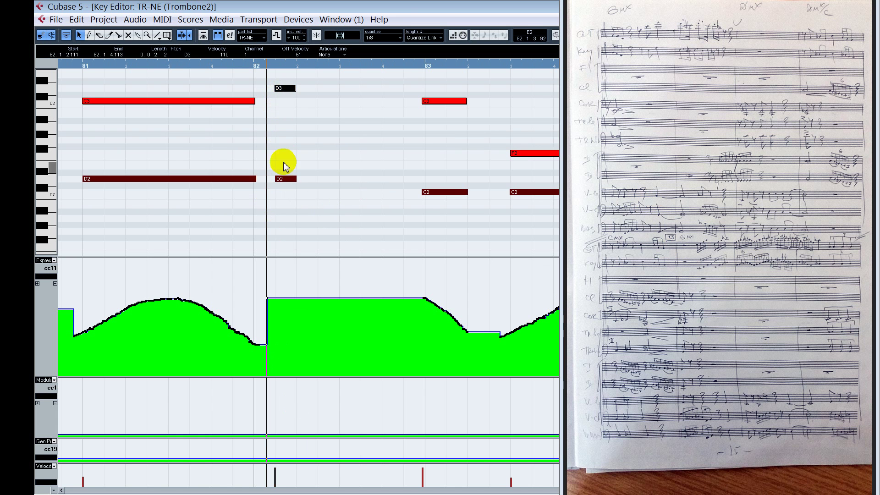
click(284, 180)
click(197, 65)
key(space)
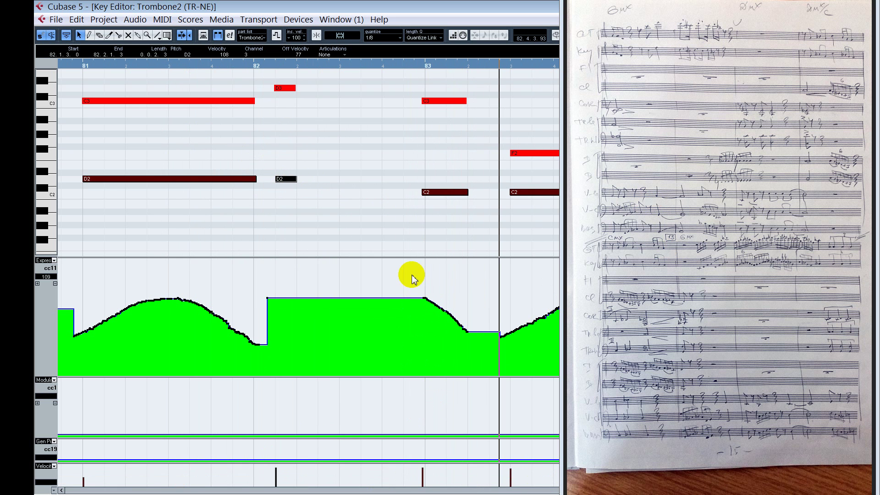
scroll(406, 279, right, 2)
alt+shift+click(75, 146)
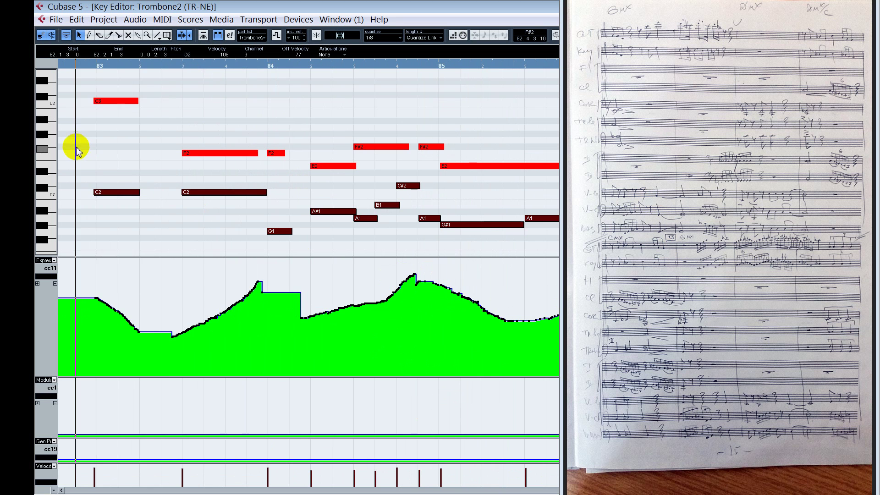
key(space)
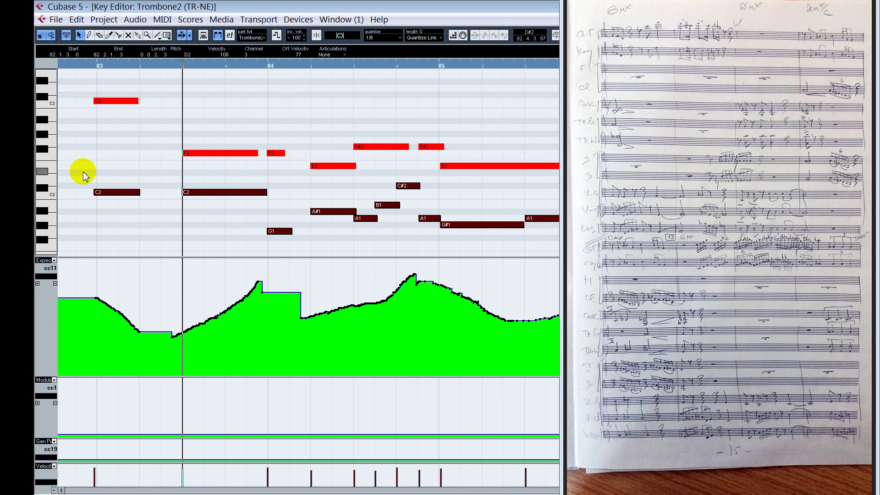
- Smooth Trombone2's transition into bar 84: give bar 83's second C2 velocity 99 and an end at 84.1.1.47, and the following G1 velocity 60
click(113, 105)
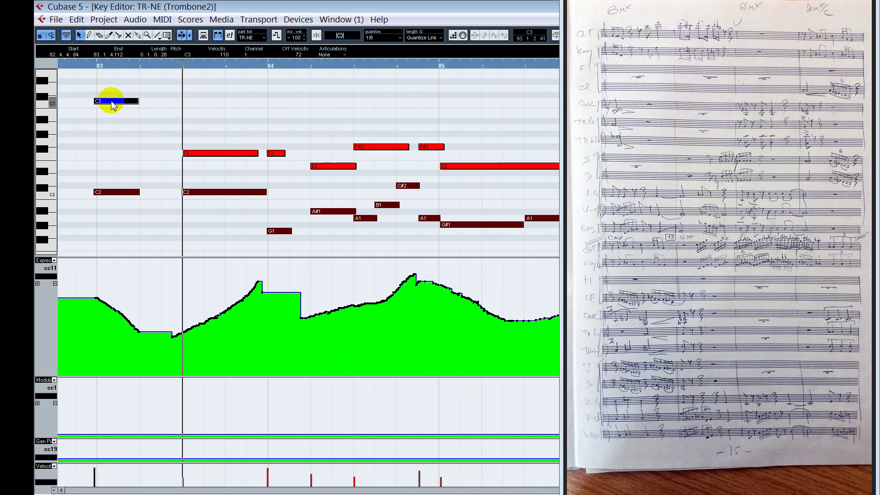
click(130, 196)
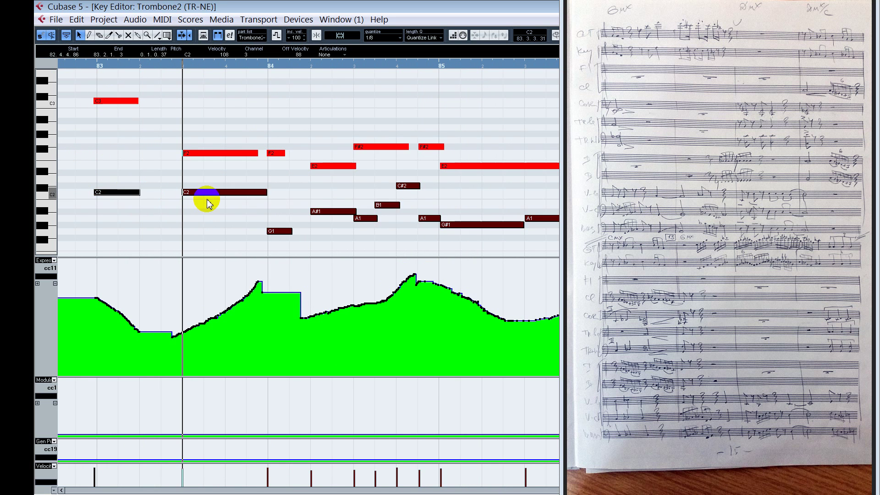
click(185, 469)
key(space)
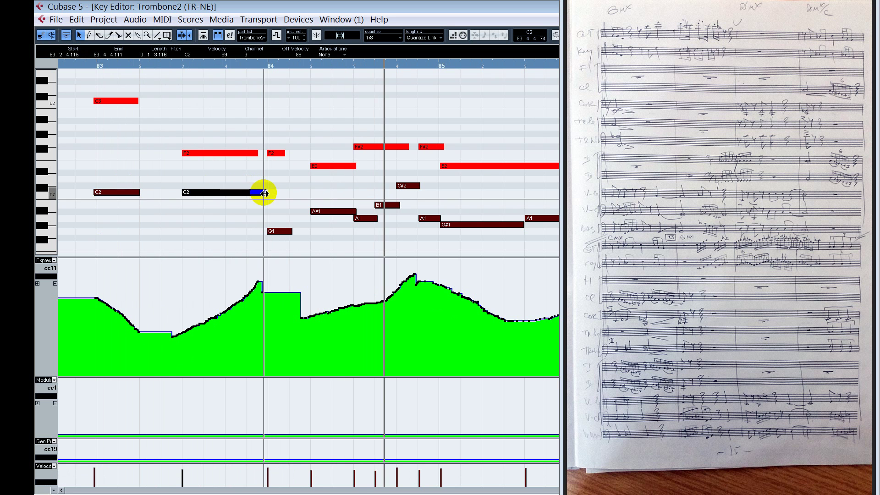
drag(264, 193, 271, 192)
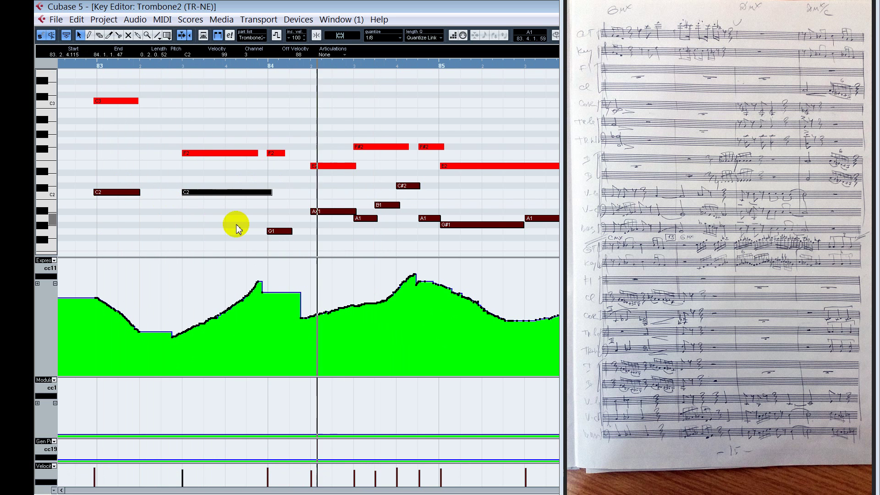
drag(269, 471, 273, 475)
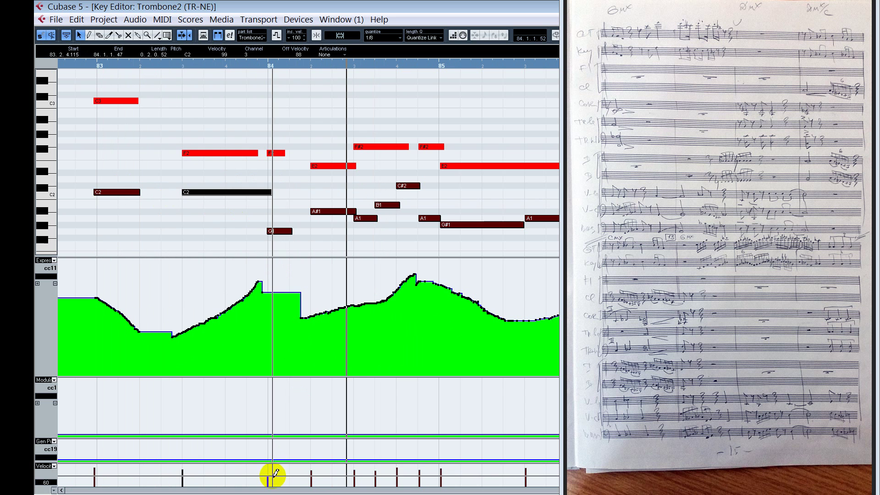
- Temporarily mute TR-NE's two F2 notes in bars 83 and 84, unmute them, and play from bar 83 beat 2
right_click(178, 191)
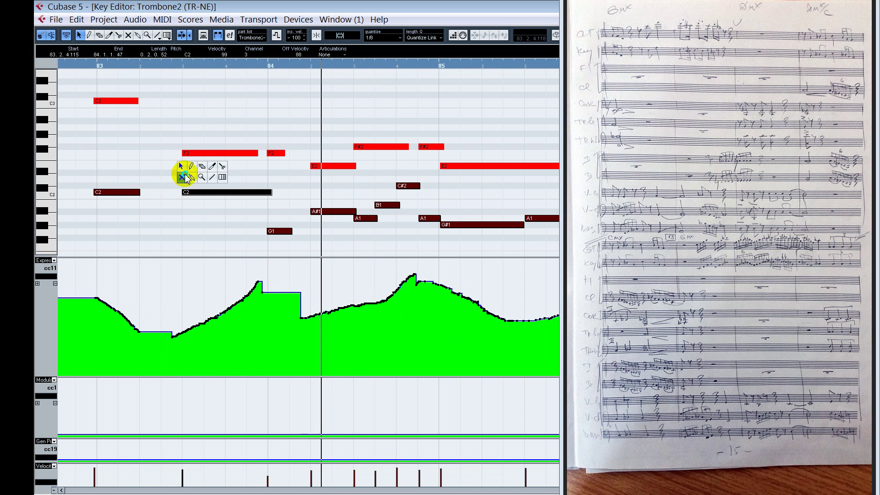
click(182, 177)
drag(196, 133, 286, 161)
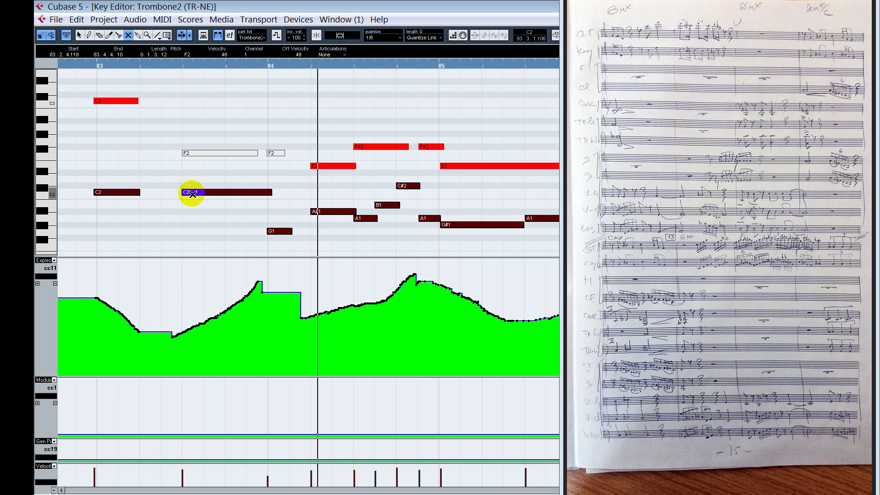
key(space)
drag(191, 145, 274, 169)
click(158, 173)
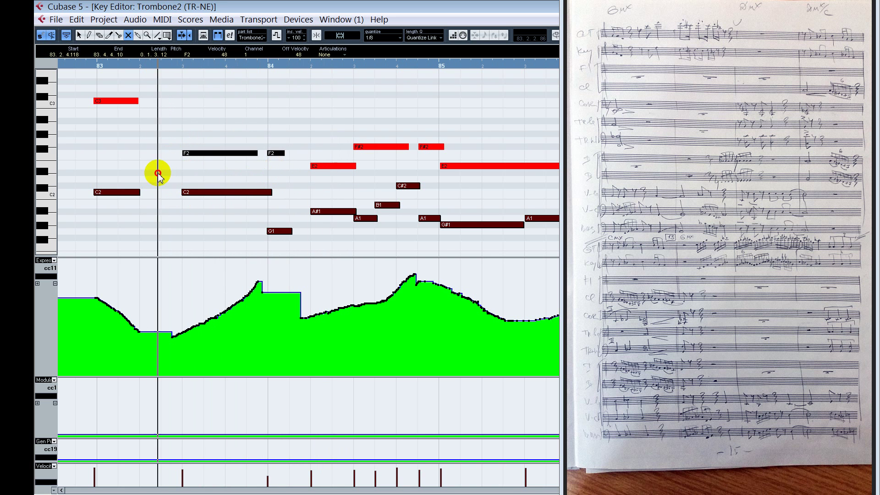
key(space)
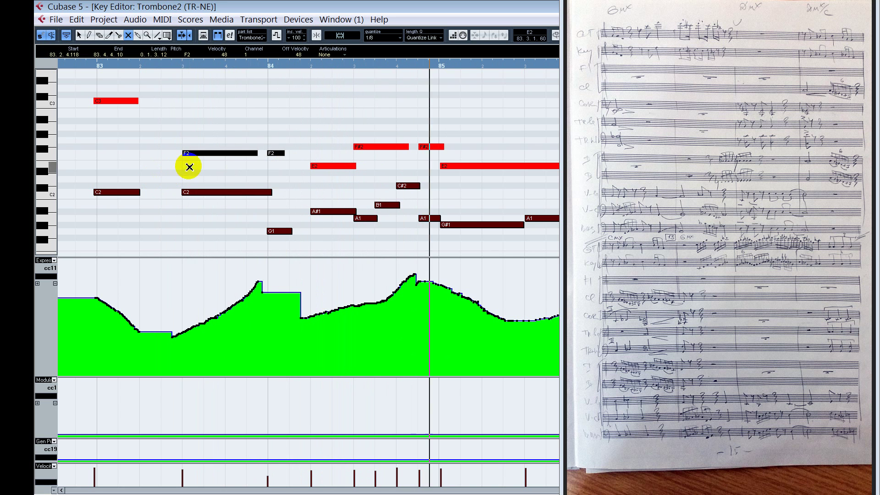
- Lower Trombone2's velocities from B1 in bar 84, with the last A1 at 55 and bar 85's G#1 at 41, and extend that A1 to 85.1.1.45
click(269, 231)
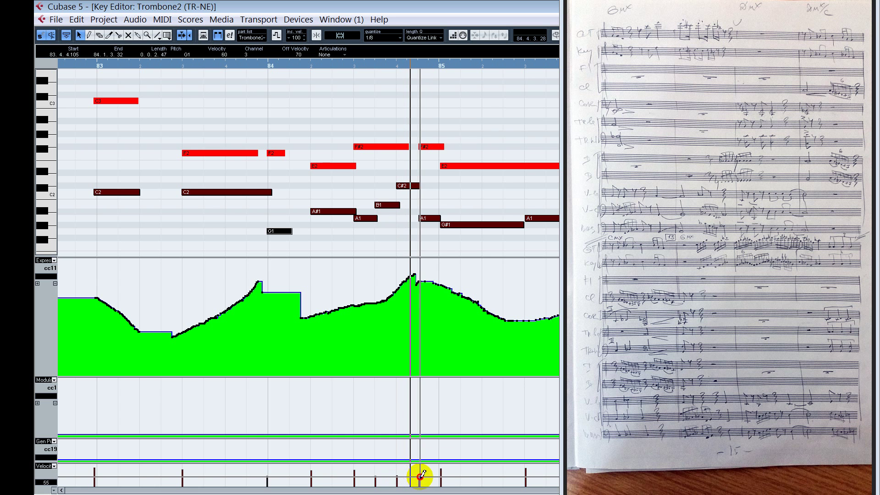
click(442, 479)
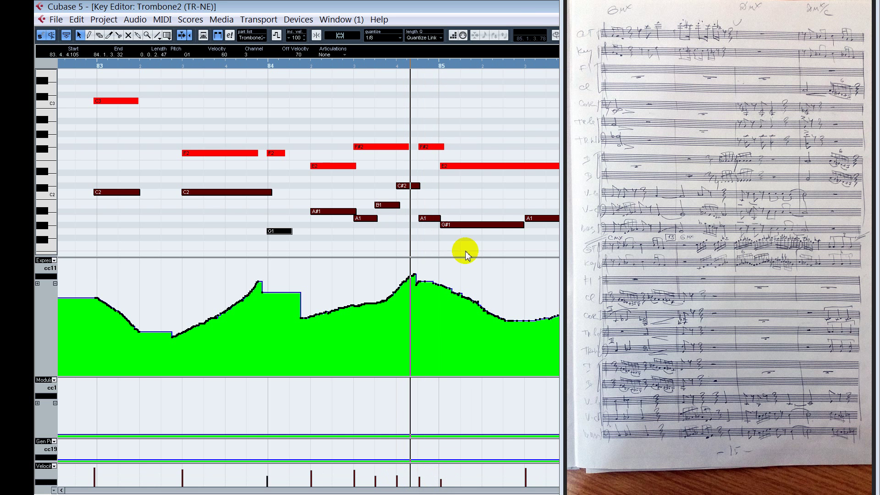
click(437, 219)
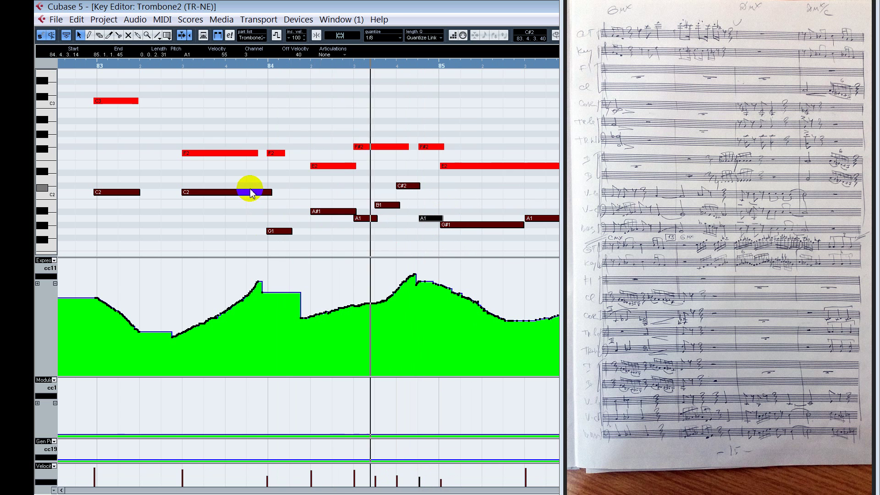
- Set the velocity of Trombone2's A#1 note in bar 84 to 66 and play the phrase from the second half of bar 83
drag(312, 466, 311, 474)
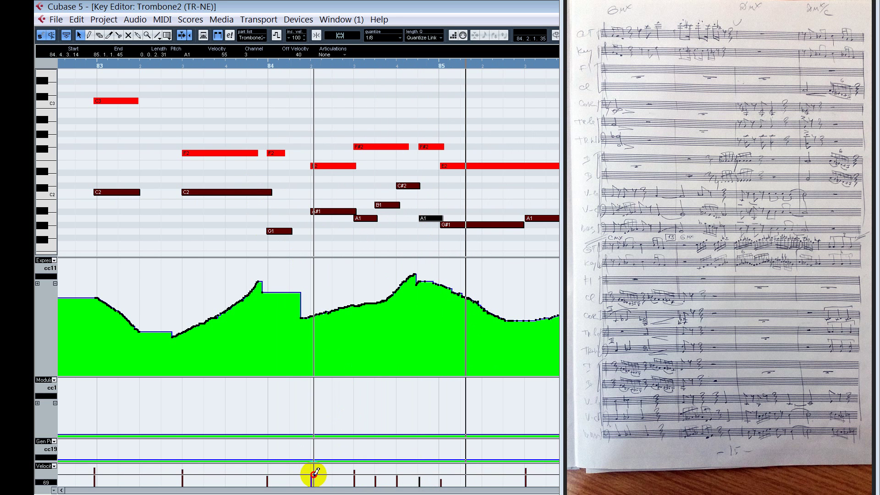
click(334, 165)
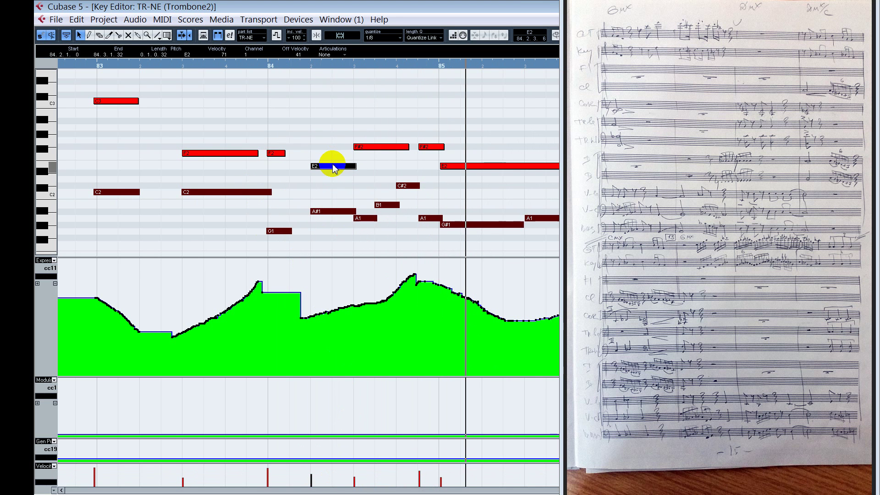
click(322, 214)
click(209, 66)
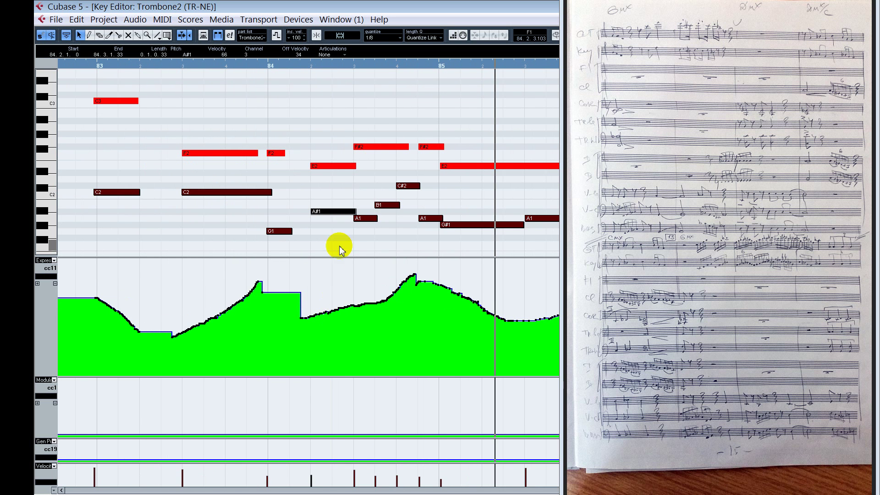
click(229, 66)
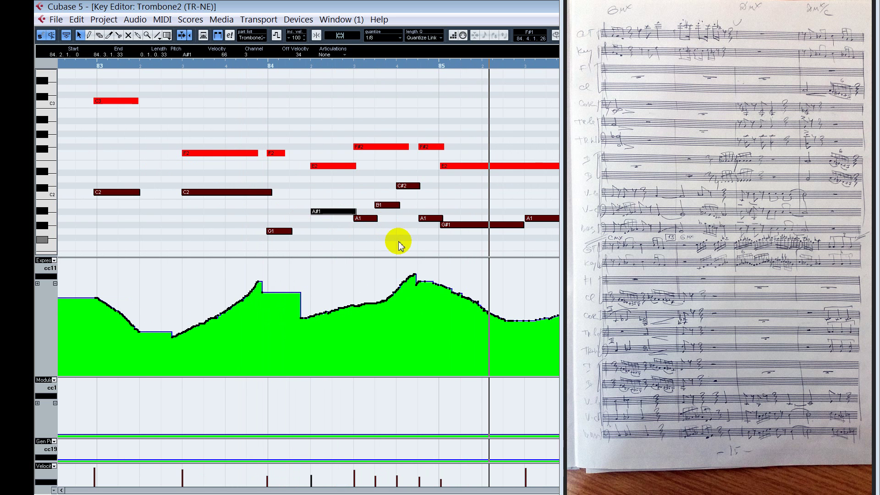
- Redraw TR-NE's expression (cc11) from bar 84 beat 3 into early bar 85 as a lower, smoothly rounded swell, and play it
click(387, 149)
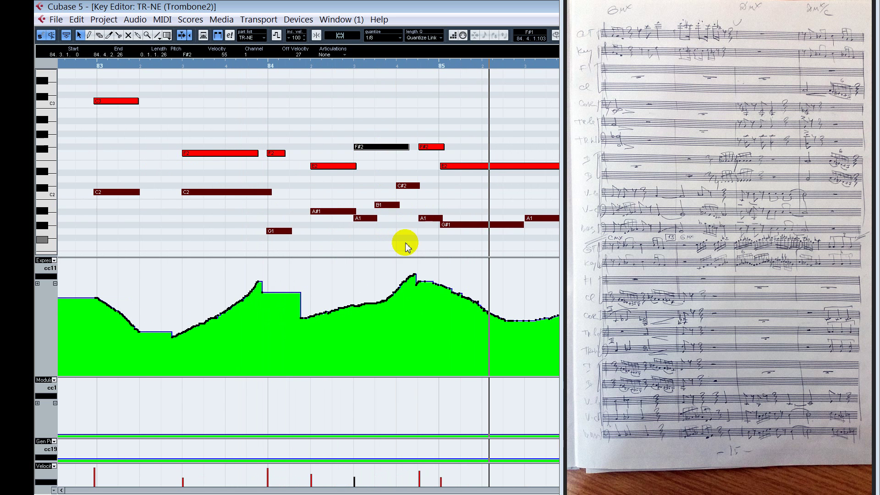
click(396, 269)
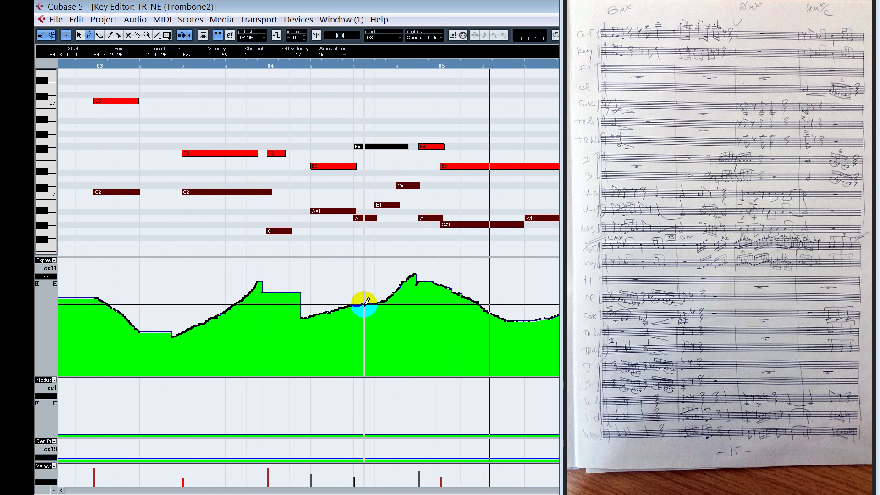
mouse_move(364, 304)
mouse_down()
mouse_move(412, 281)
mouse_move(452, 285)
mouse_up()
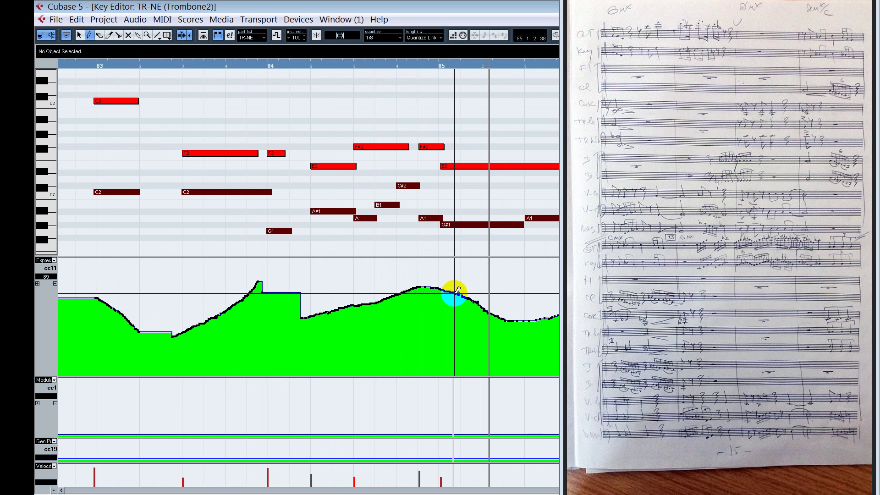
key(space)
right_click(296, 237)
click(297, 238)
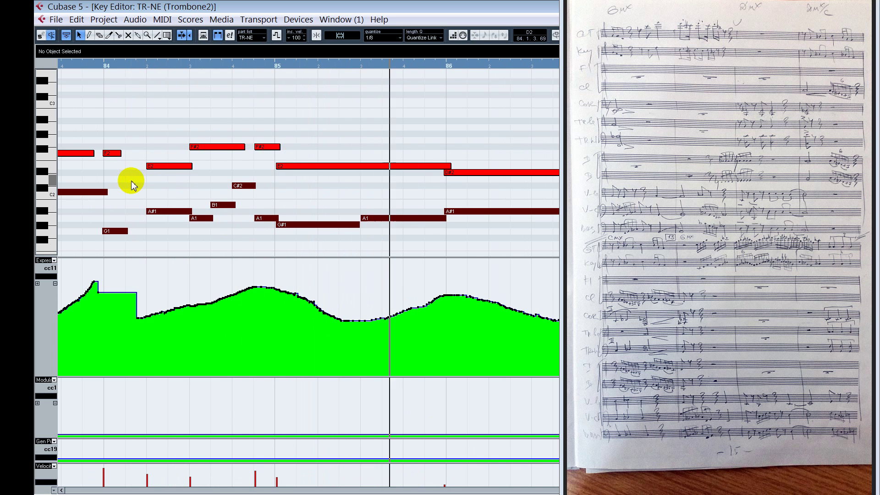
- Extend Trombone2's G#1 note in bar 85 to 85.3.1.42, set the following A1's velocity to 41, and play the passage
click(360, 225)
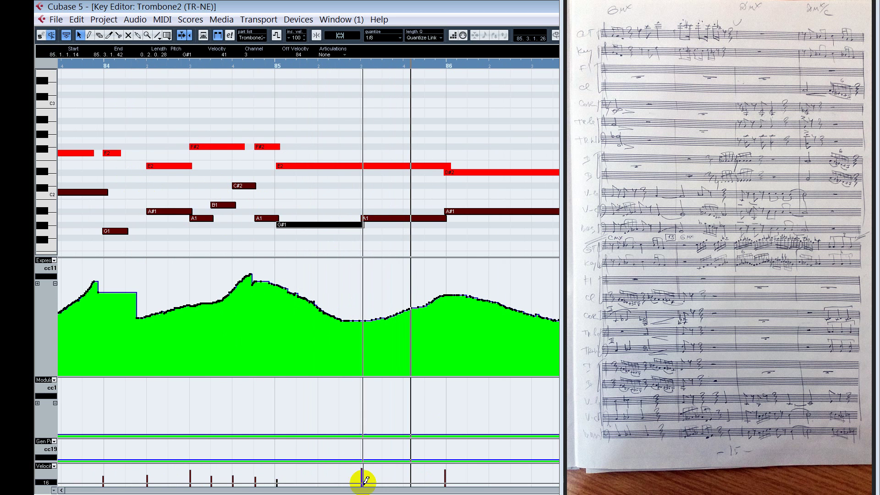
click(361, 479)
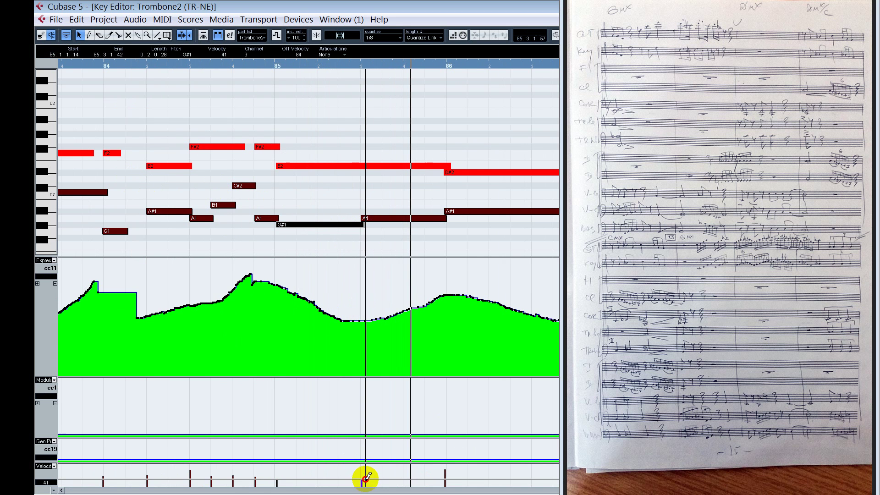
click(216, 232)
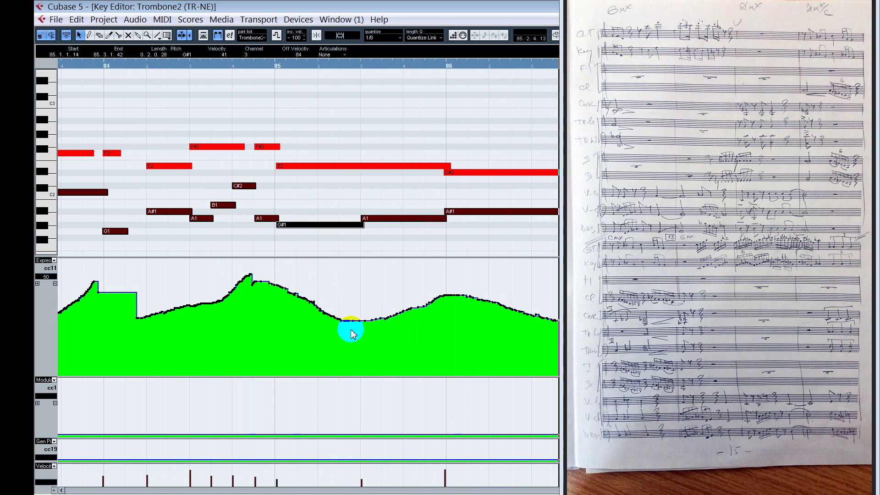
- Lower the velocity of Trombone2's long A#1 note at bar 86 and play it from late bar 85
scroll(351, 332, right, 2)
alt+shift+click(87, 187)
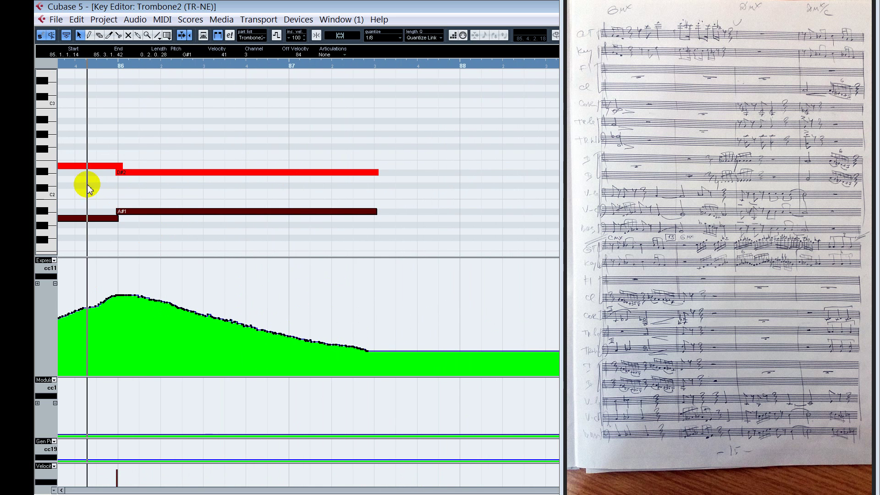
key(space)
click(120, 475)
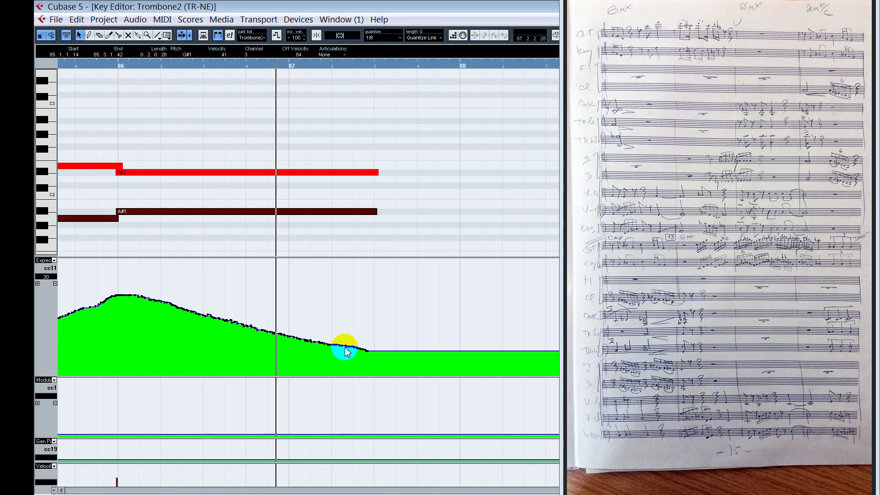
- Set the velocity of Trombone2's C#2 note in bar 89 to 49, lower the following G#1, B1 and F#1 to a similar level, and play them
scroll(346, 350, right, 3)
click(434, 207)
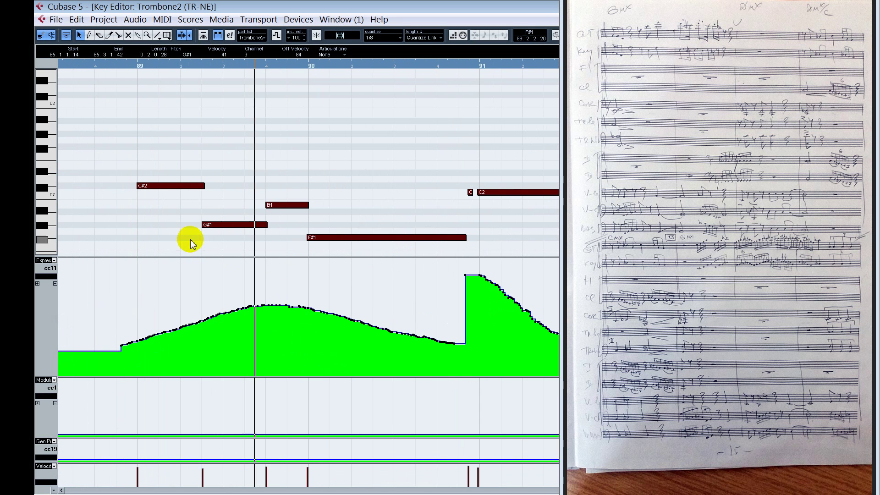
click(139, 477)
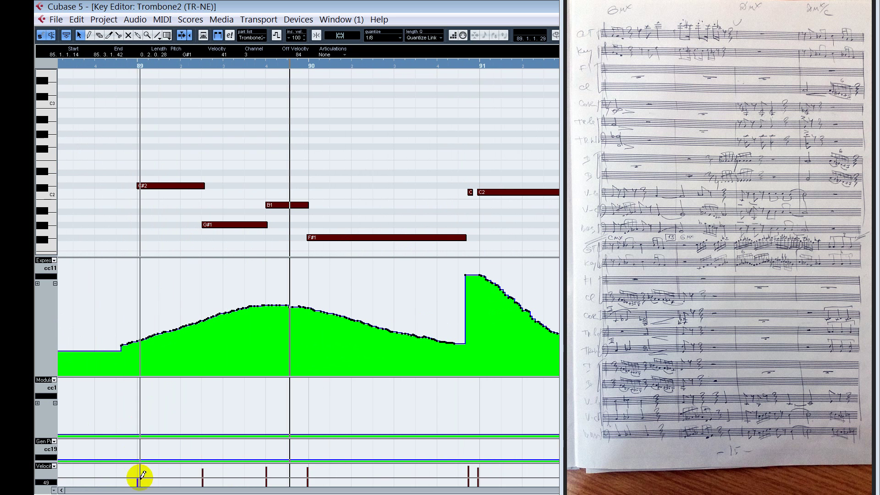
drag(198, 479, 306, 477)
click(128, 67)
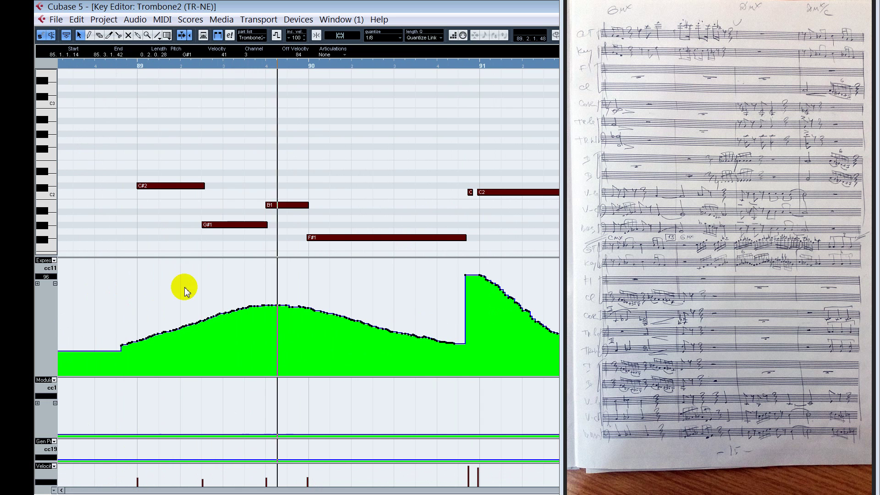
scroll(218, 216, down, 5)
scroll(220, 215, up, 3)
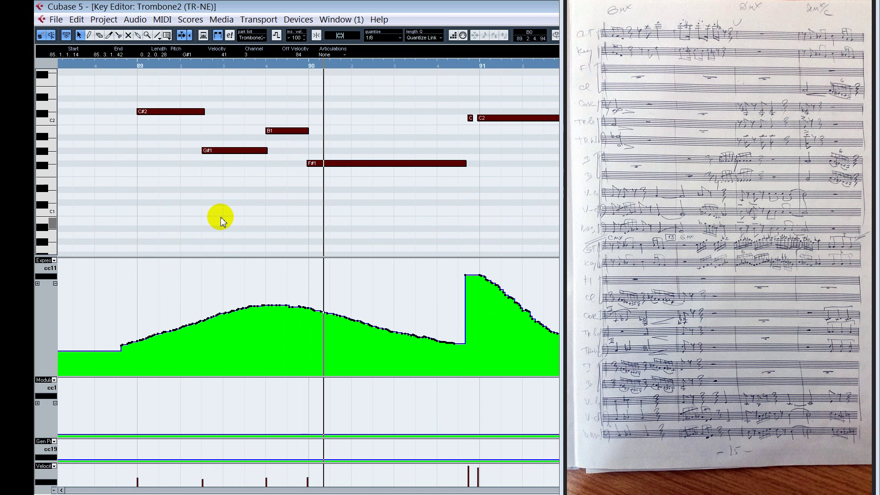
- Play Trombone2's bar 89 phrase from late bar 88, and inspect the long D#2 and A#1 notes ending in bar 87
drag(233, 151, 228, 203)
key(Escape)
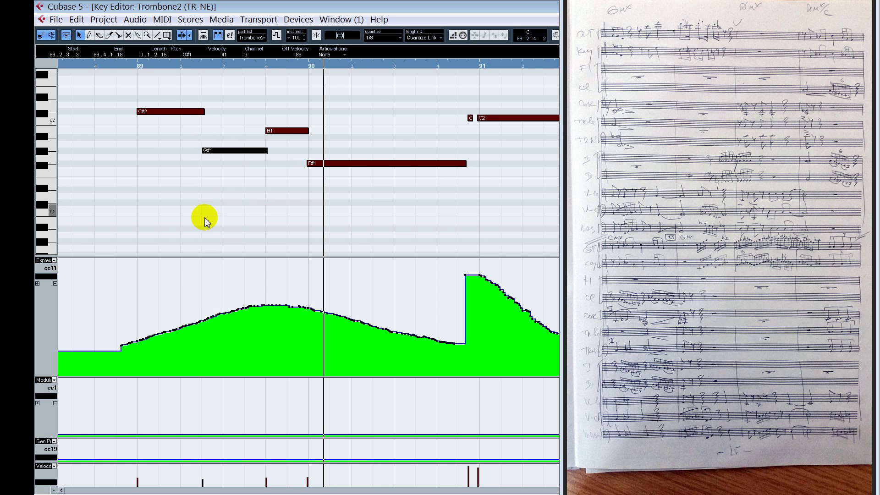
alt+shift+click(113, 178)
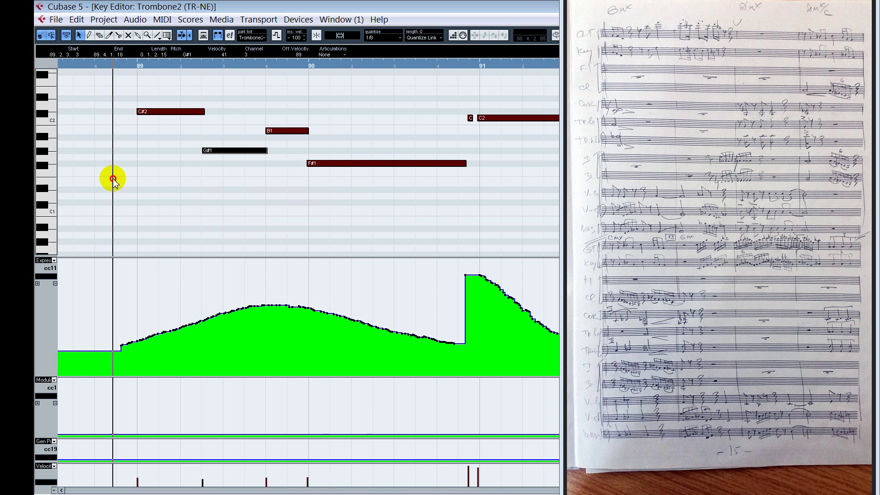
key(space)
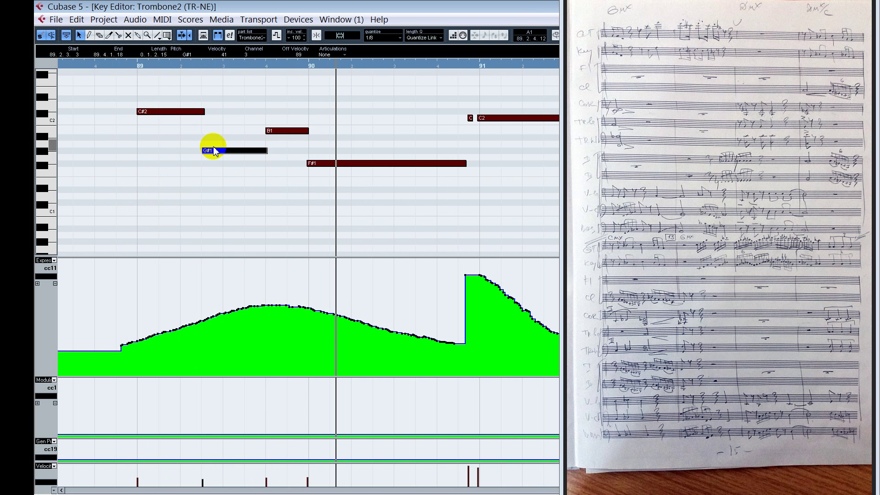
key(g)
key(g)
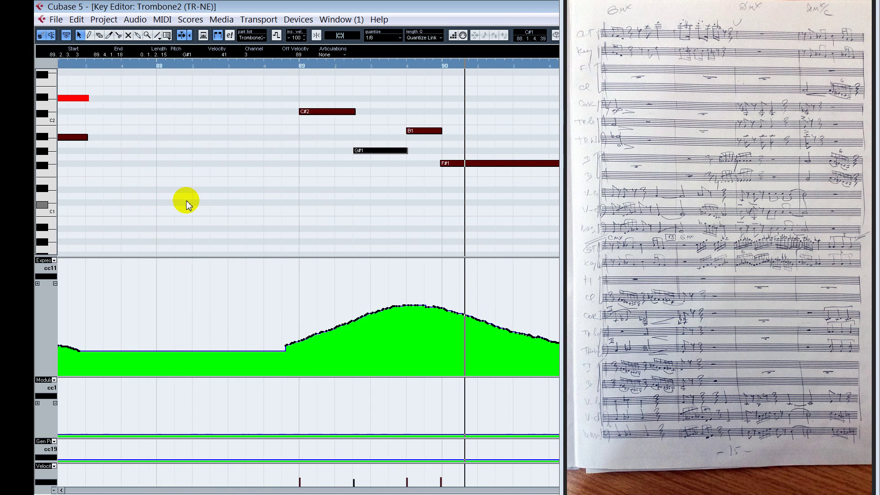
click(138, 98)
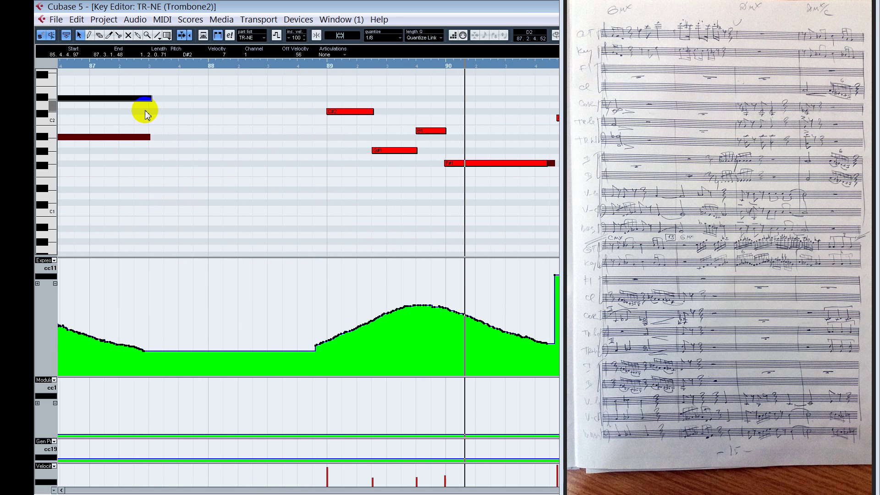
click(141, 138)
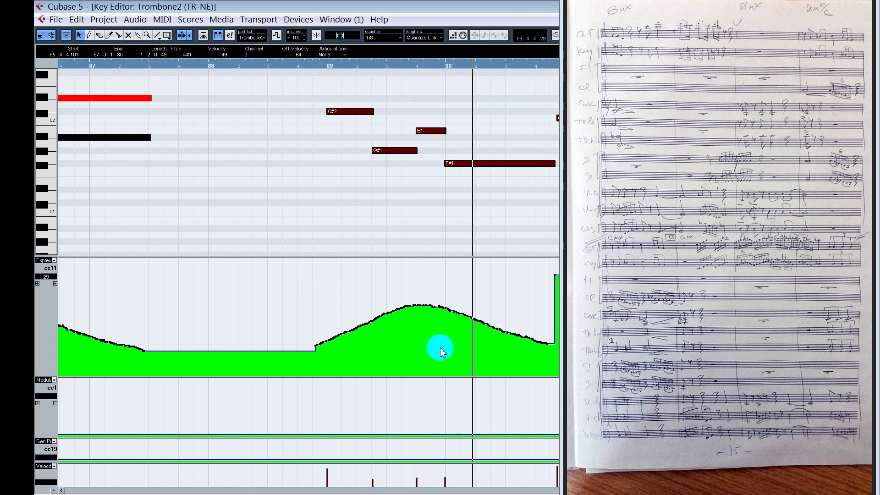
- Redraw Trombone2's expression (cc11) from just before bar 89 to just before bar 91 as a smooth dip lowest around late bar 89
key(g)
key(g)
key(g)
key(g)
key(g)
key(g)
key(g)
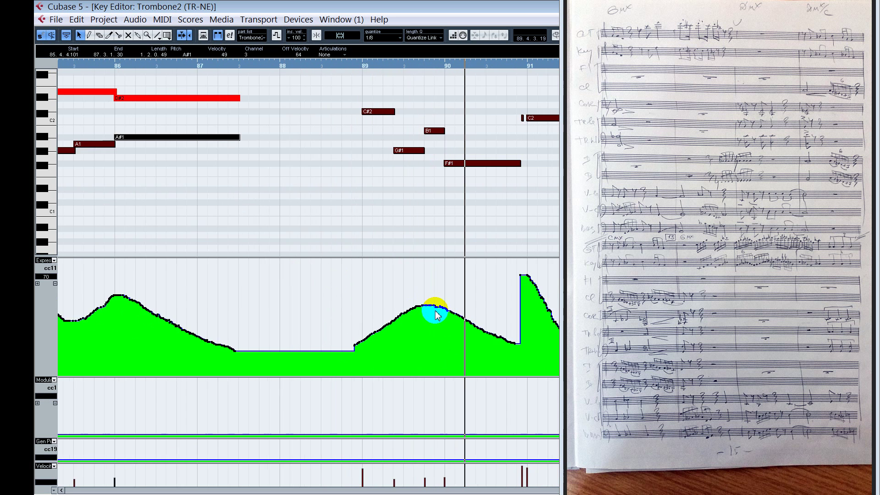
key(h)
key(h)
key(h)
key(h)
key(h)
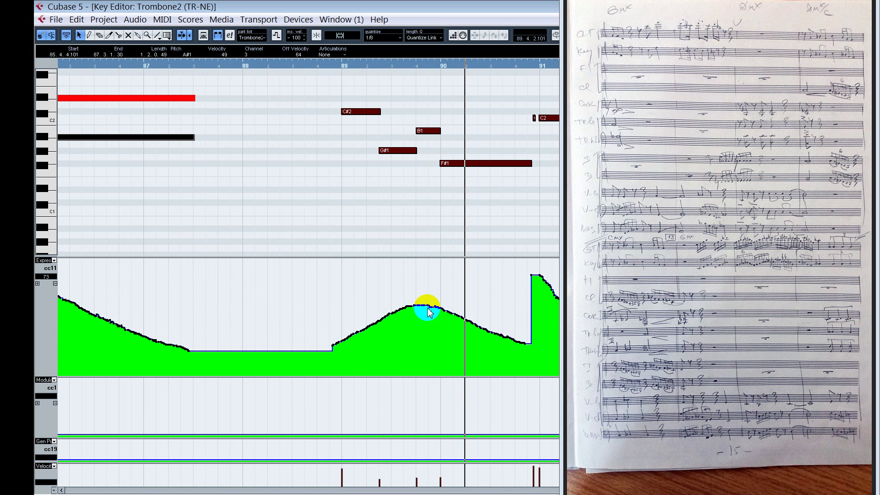
right_click(429, 311)
click(407, 319)
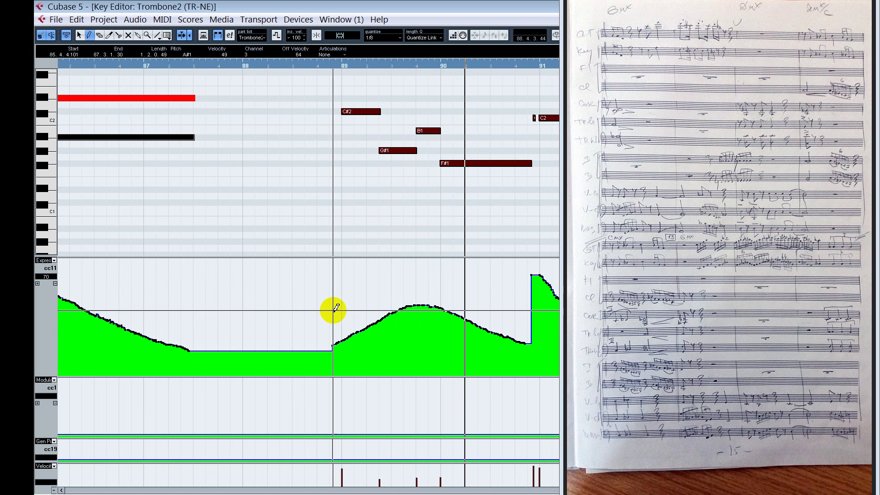
mouse_move(336, 307)
mouse_down()
mouse_move(384, 333)
mouse_move(426, 338)
mouse_move(527, 306)
mouse_up()
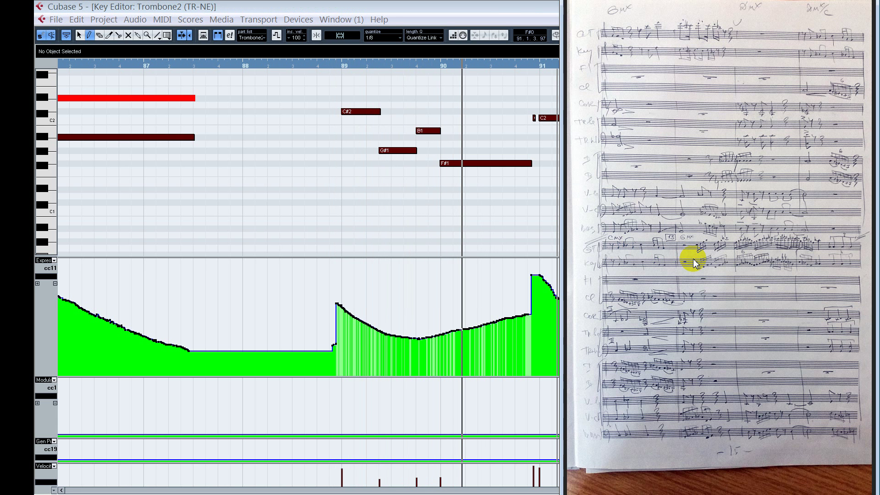
- Play Trombone2's phrase from late bar 88 to check the redrawn expression dip
scroll(693, 264, down, 4)
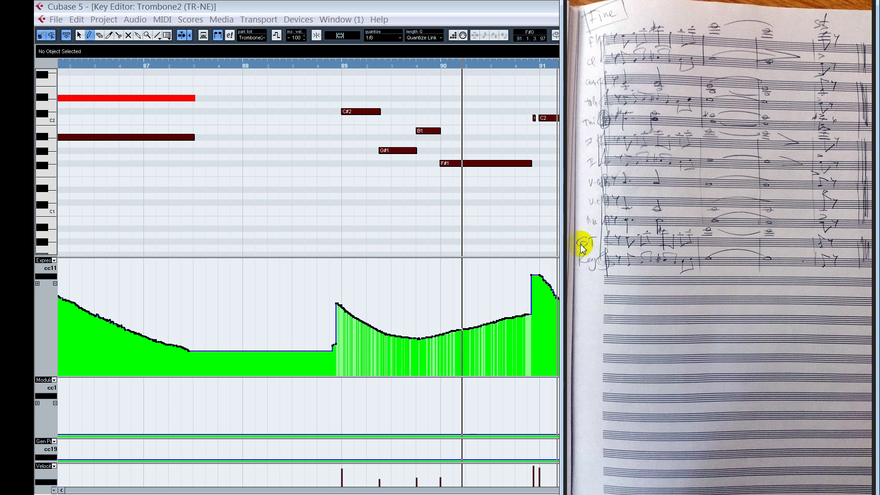
click(333, 178)
click(326, 178)
key(space)
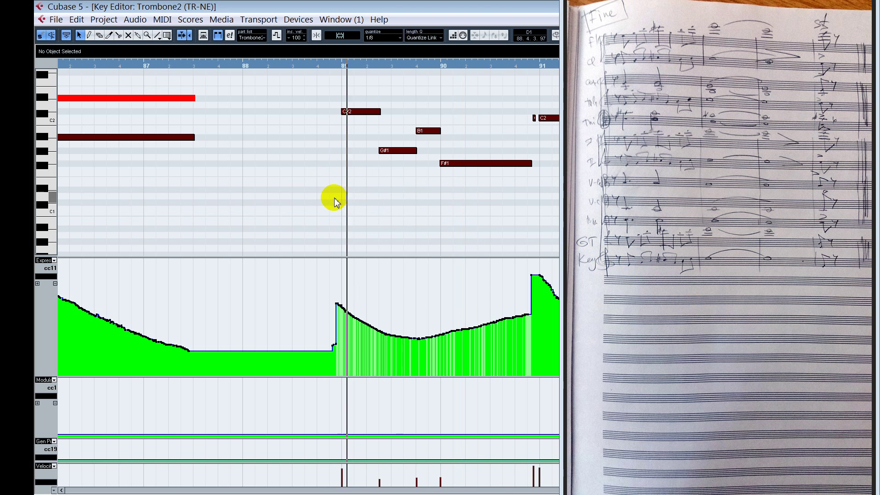
key(s)
click(291, 176)
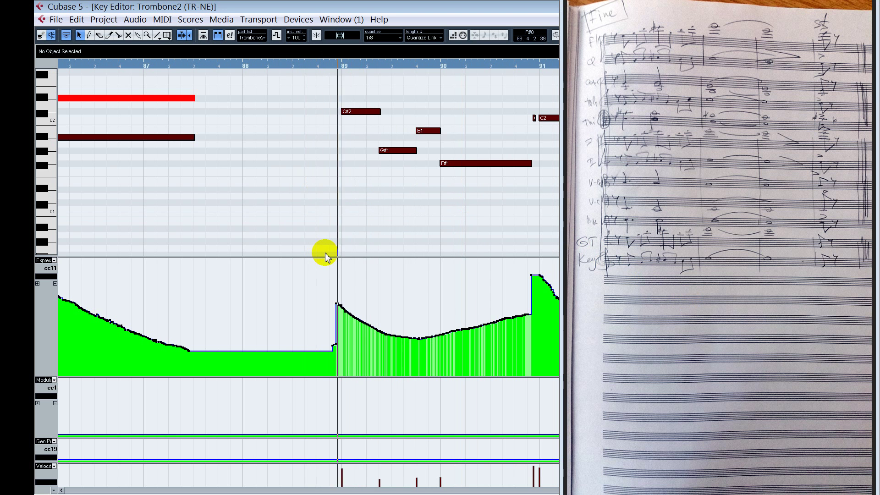
click(312, 184)
- Lower the velocity of Trombone2's C#2 note at bar 89 and play the phrase from bar 88 into bar 91
click(346, 471)
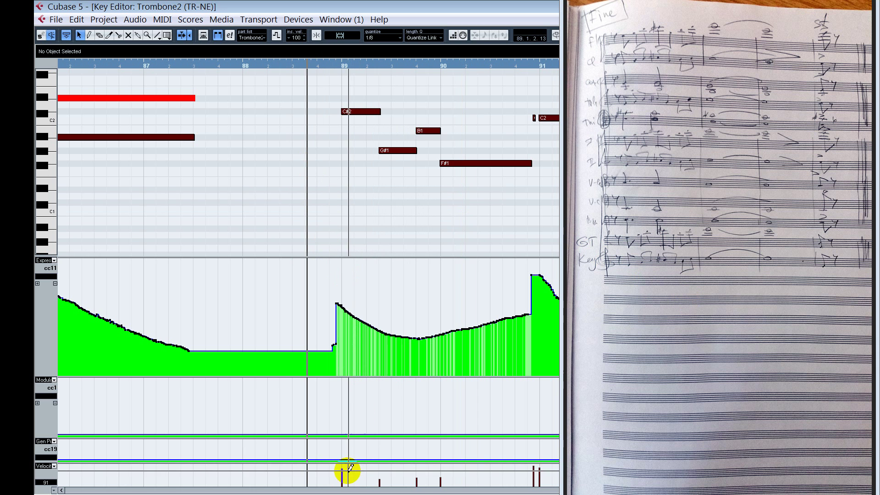
key(space)
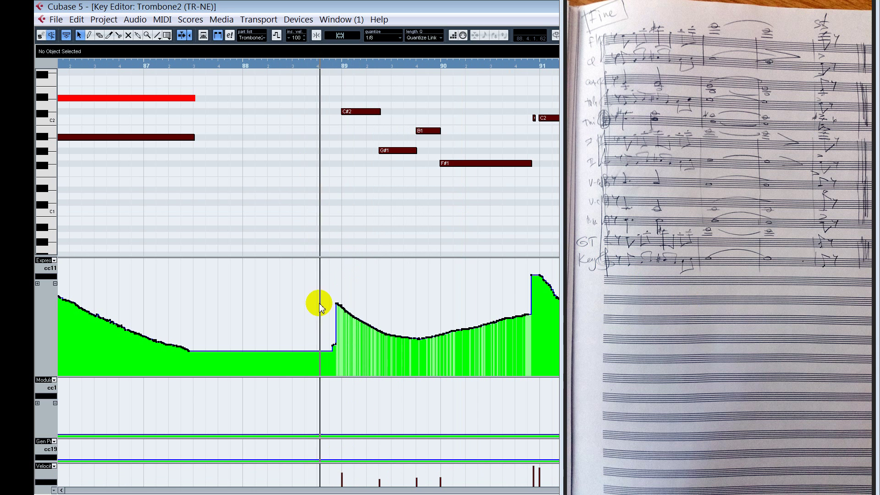
click(306, 227)
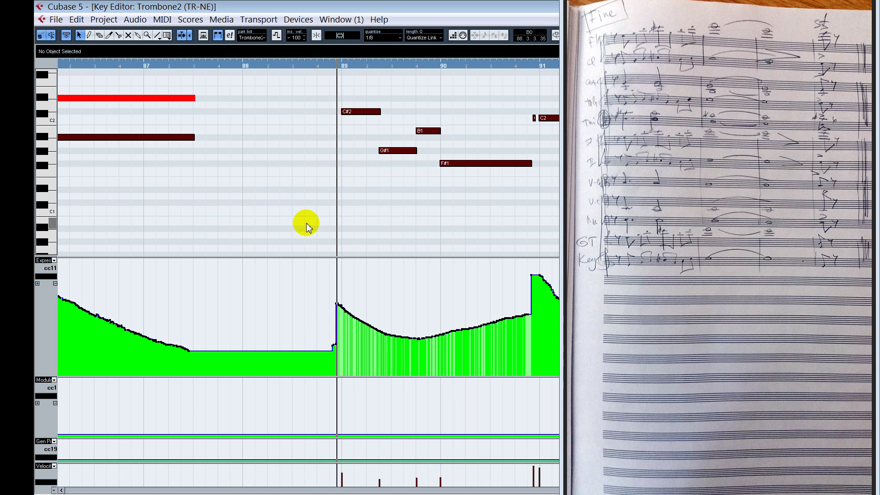
click(265, 182)
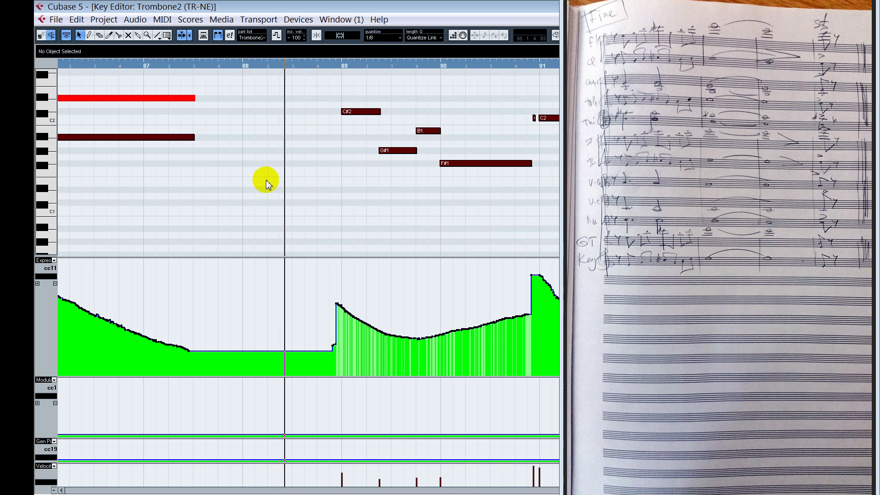
key(space)
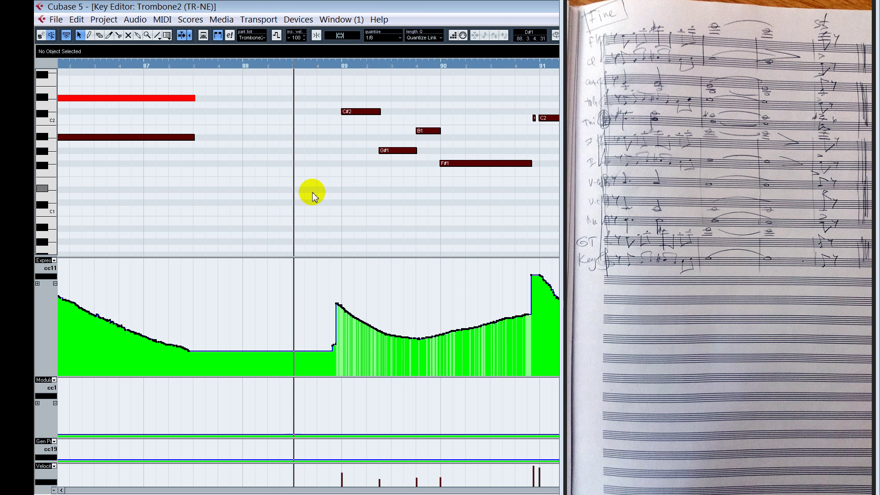
key(space)
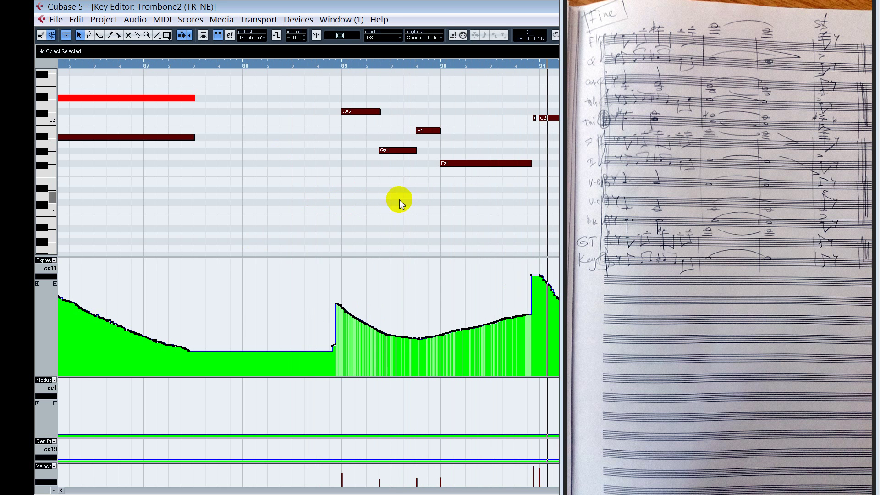
- Redraw the end of Trombone2's expression dip, from mid bar 90 to just before bar 91, as a steeper rise and play it
right_click(448, 207)
click(458, 212)
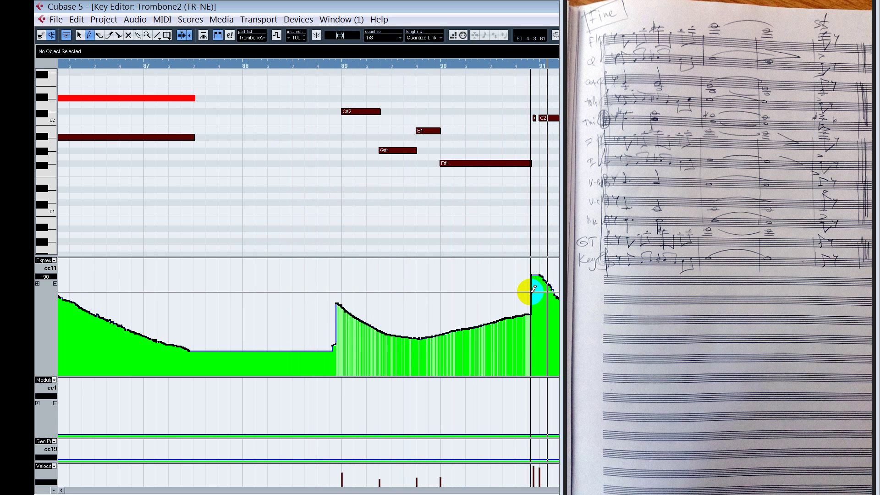
drag(534, 287, 490, 321)
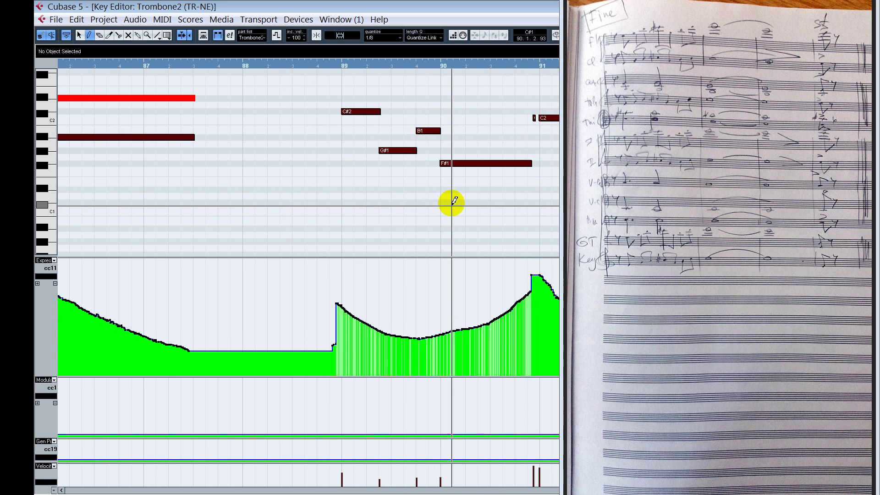
right_click(488, 221)
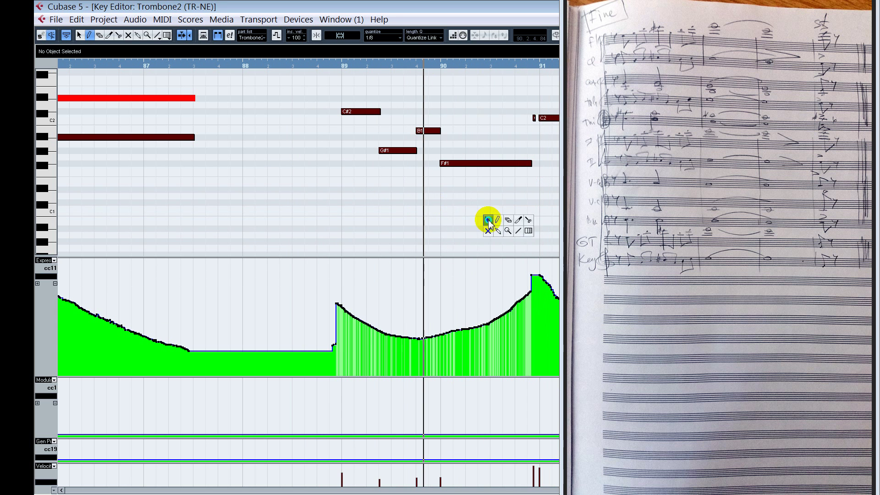
click(487, 221)
scroll(517, 295, down, 3)
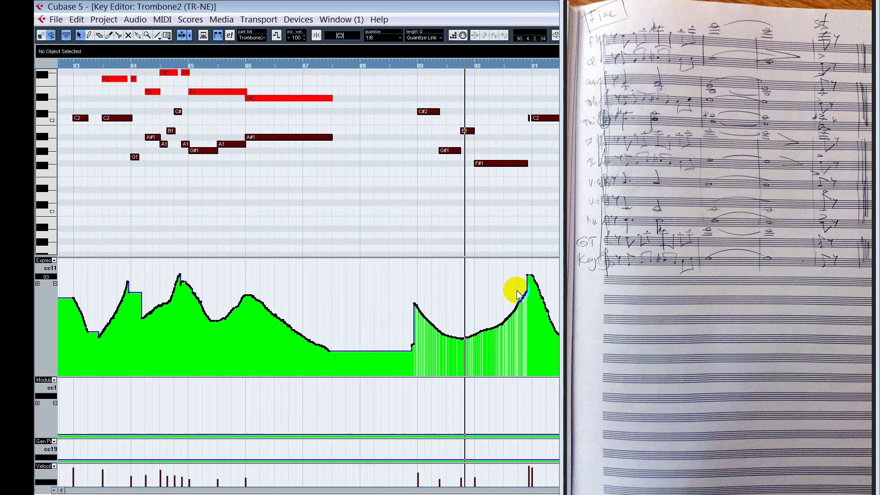
scroll(518, 295, down, 1)
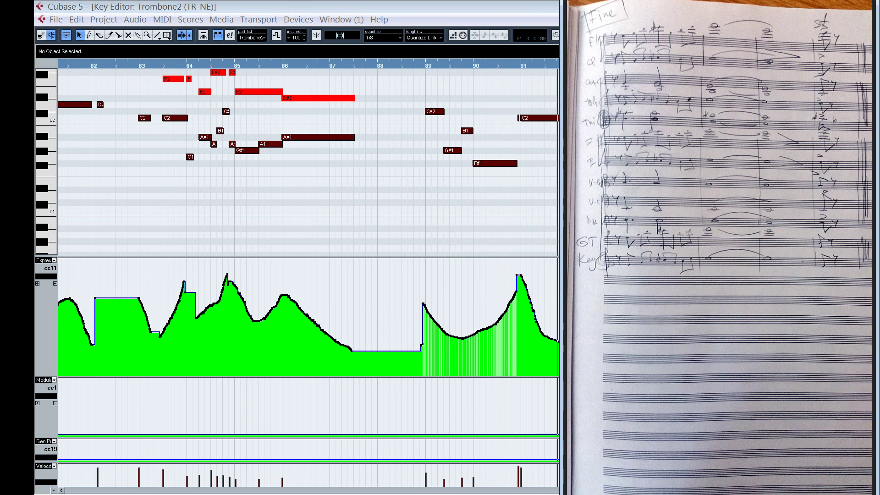
- Close the Trombone2 and TR-NE note editor, return to the project arrangement and deselect both trombone parts
drag(768, 61, 683, 9)
key(Escape)
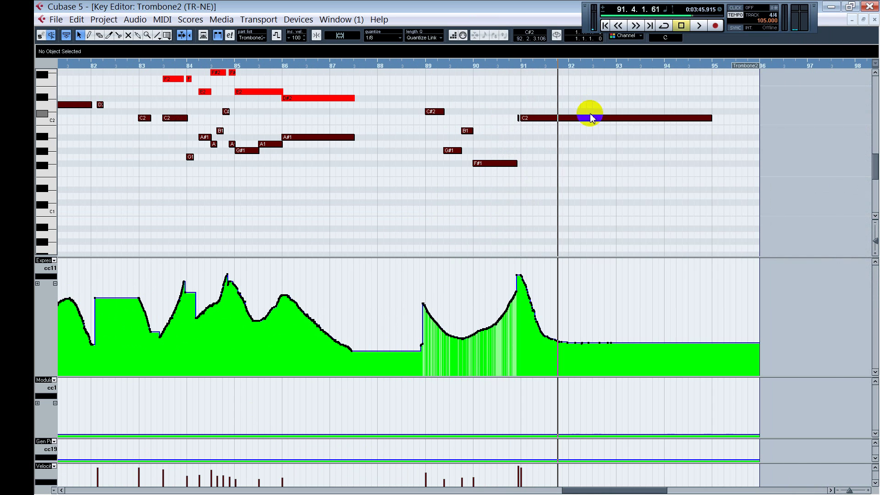
key(Return)
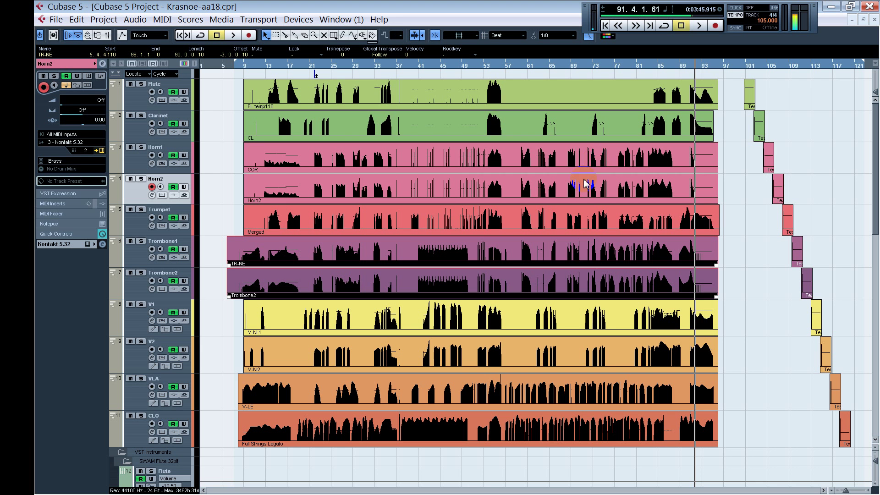
click(215, 206)
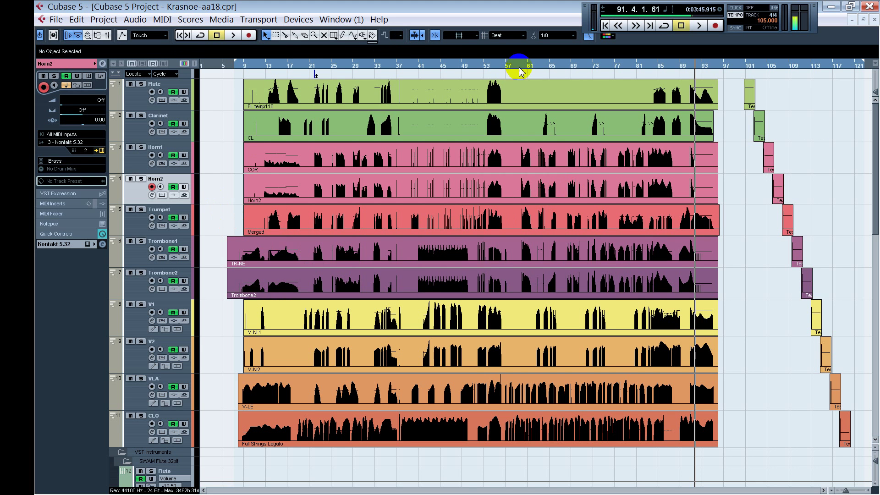
click(611, 289)
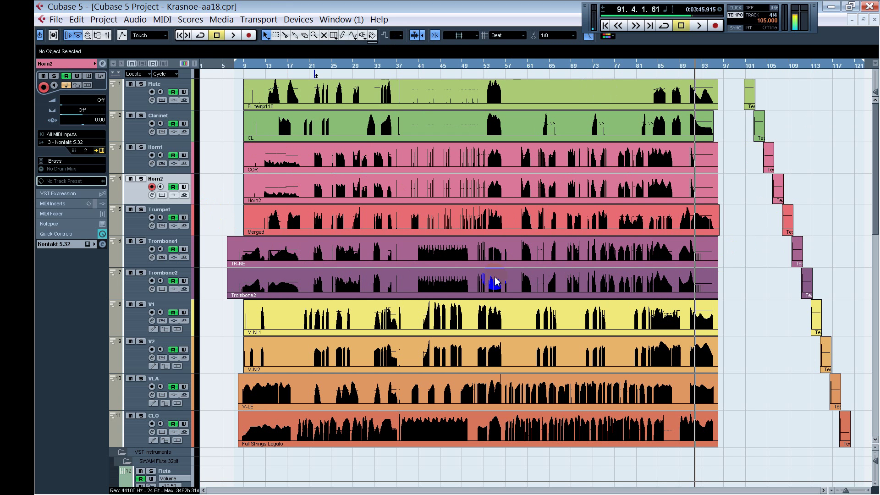
scroll(450, 324, down, 10)
scroll(453, 327, up, 10)
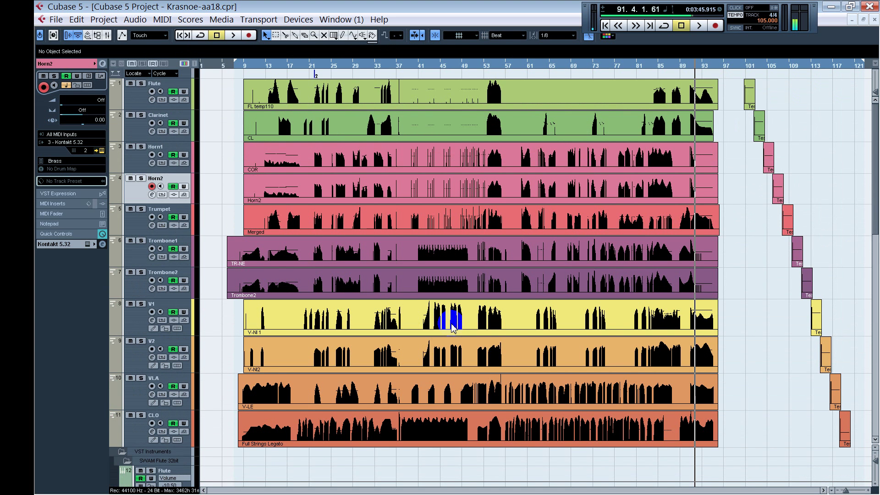